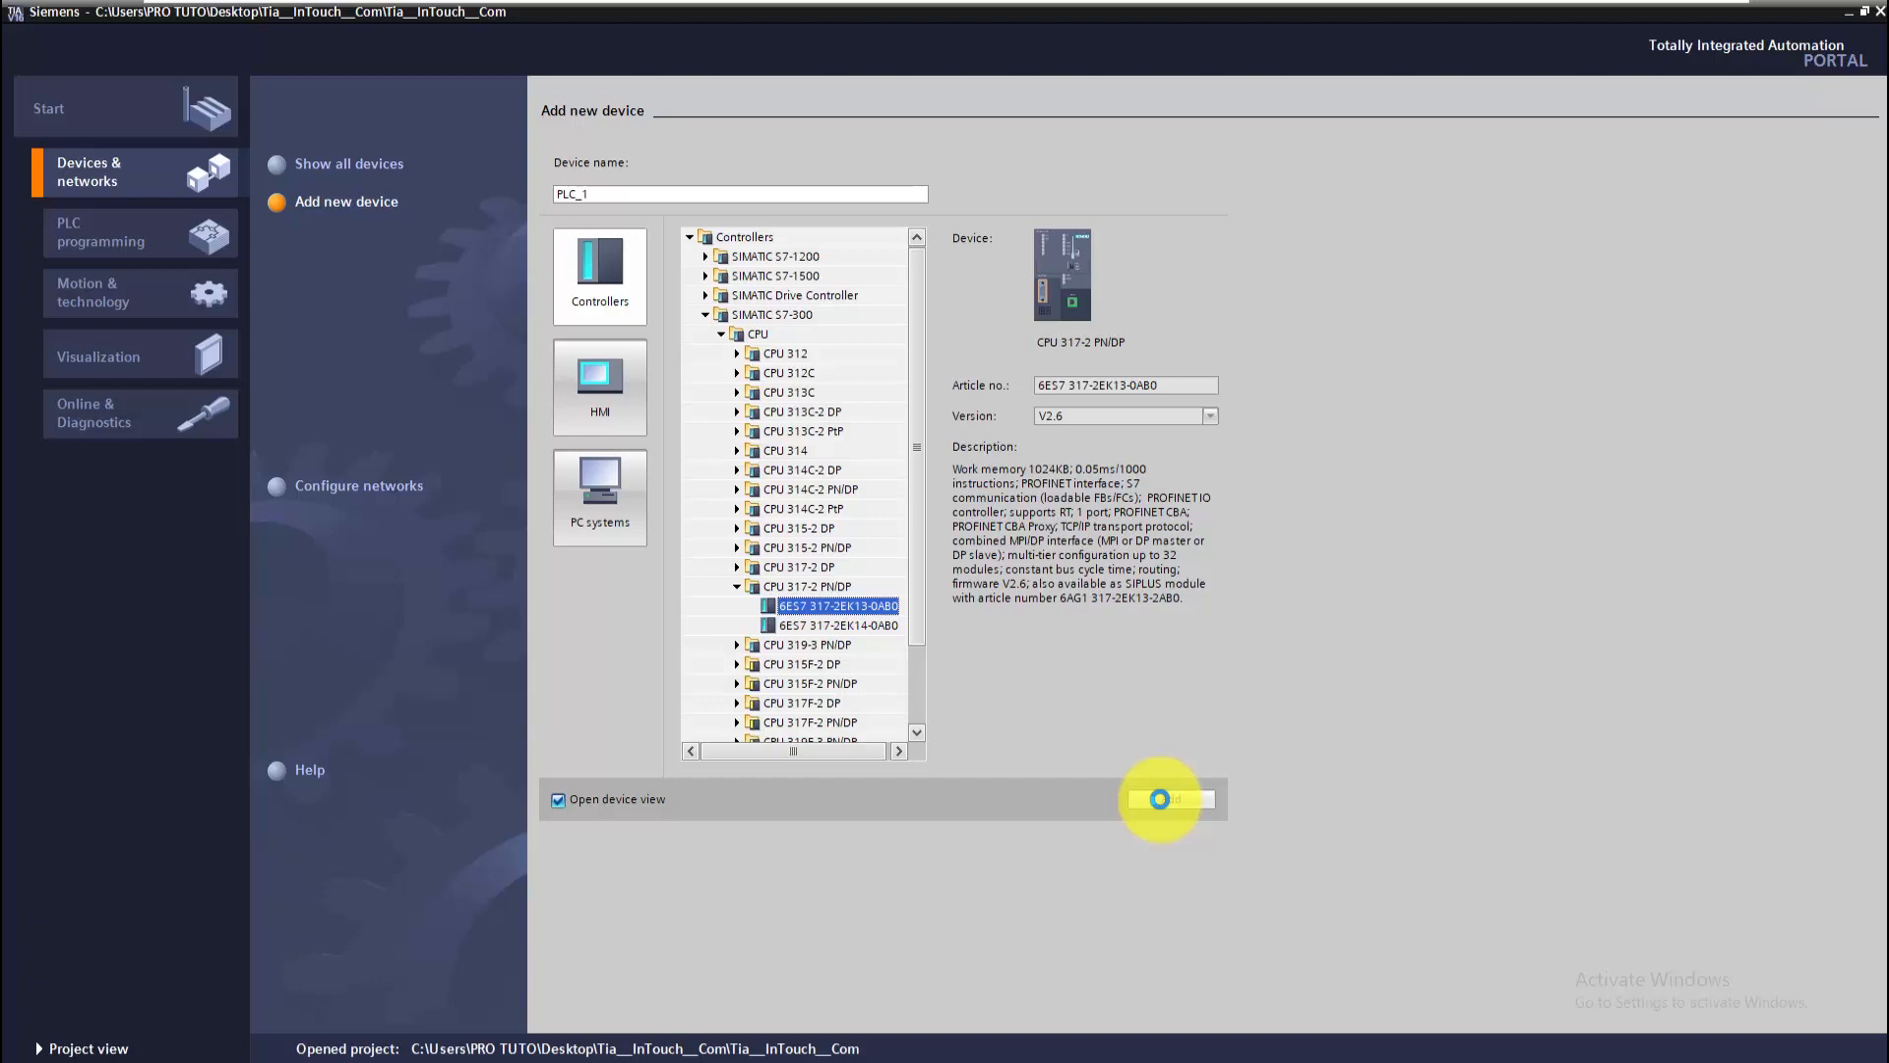
- Add the CPU 317-2 PN/DP with article number 6ES7 317-2EK13-0AB0, version V2.6, to the project as PLC_1
left_click(1159, 799)
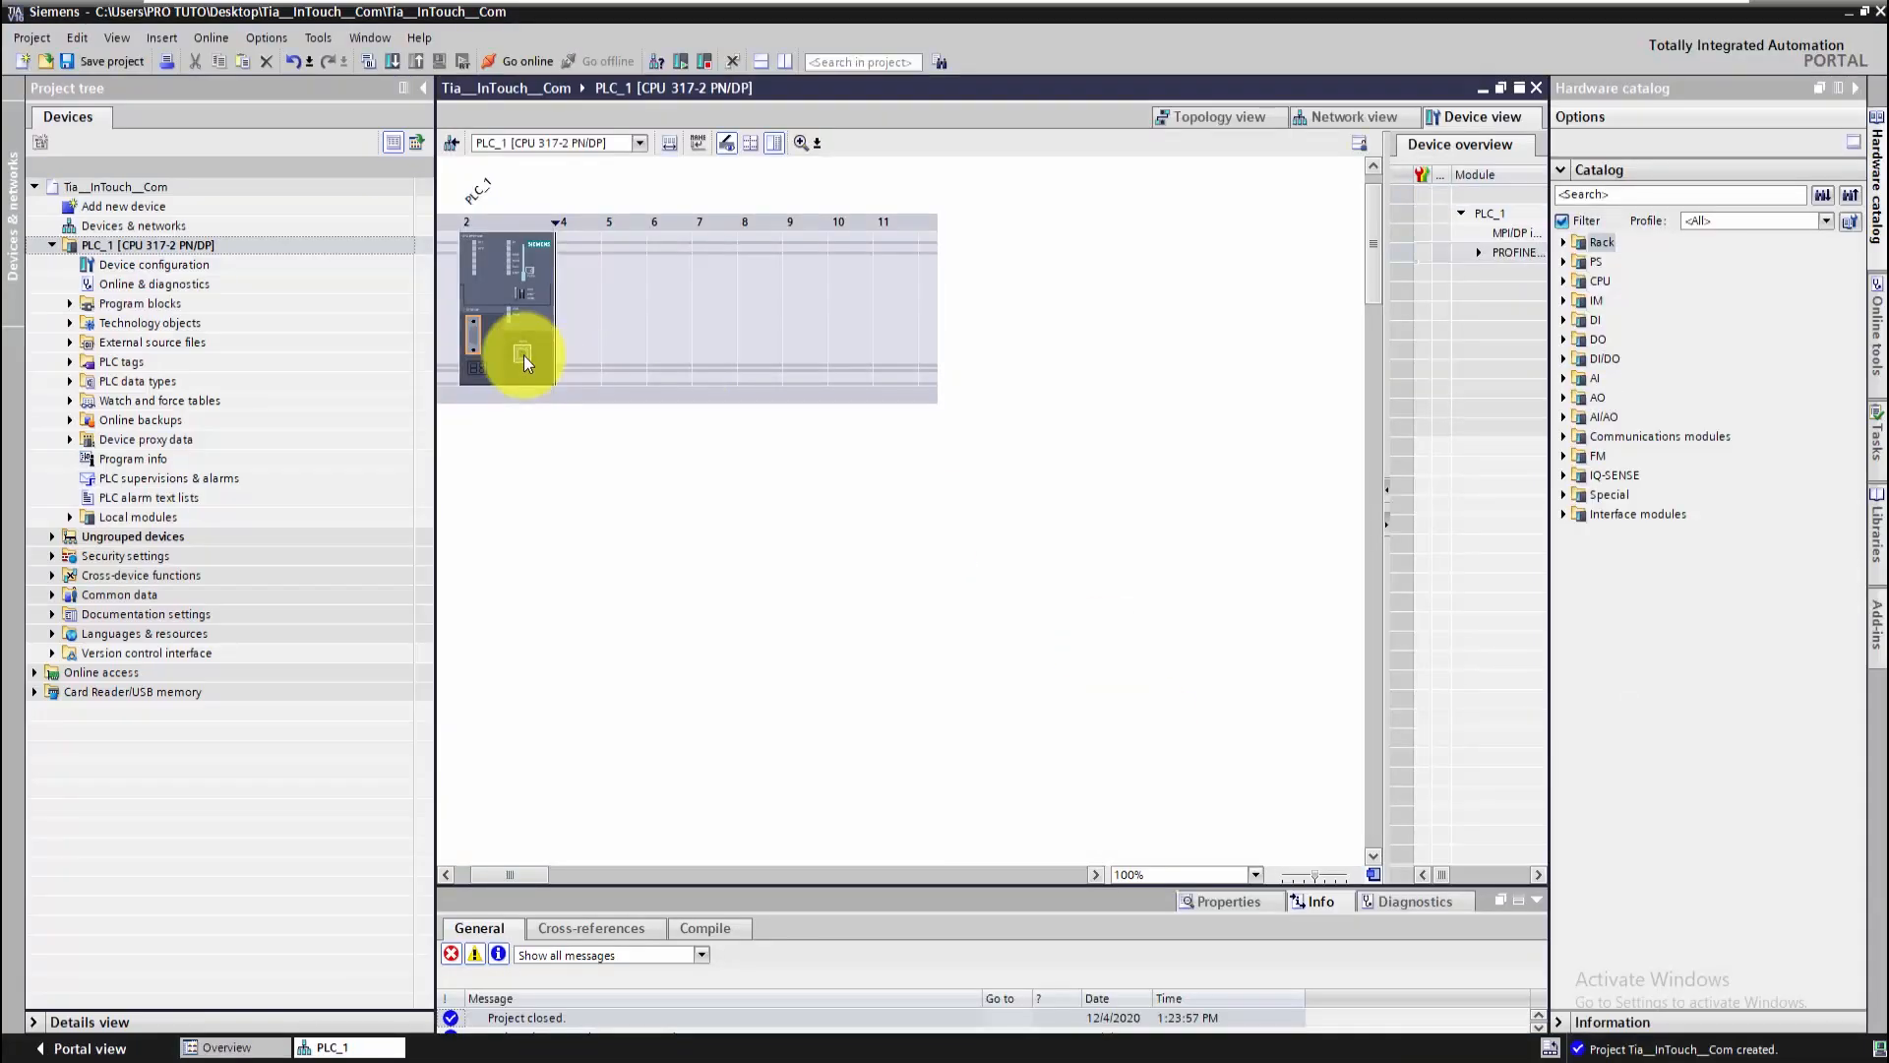
- Connect the CPU's PROFINET interface to subnet PN/IE_1 with IP address 192.168.0.1 and save the project
left_click(524, 356)
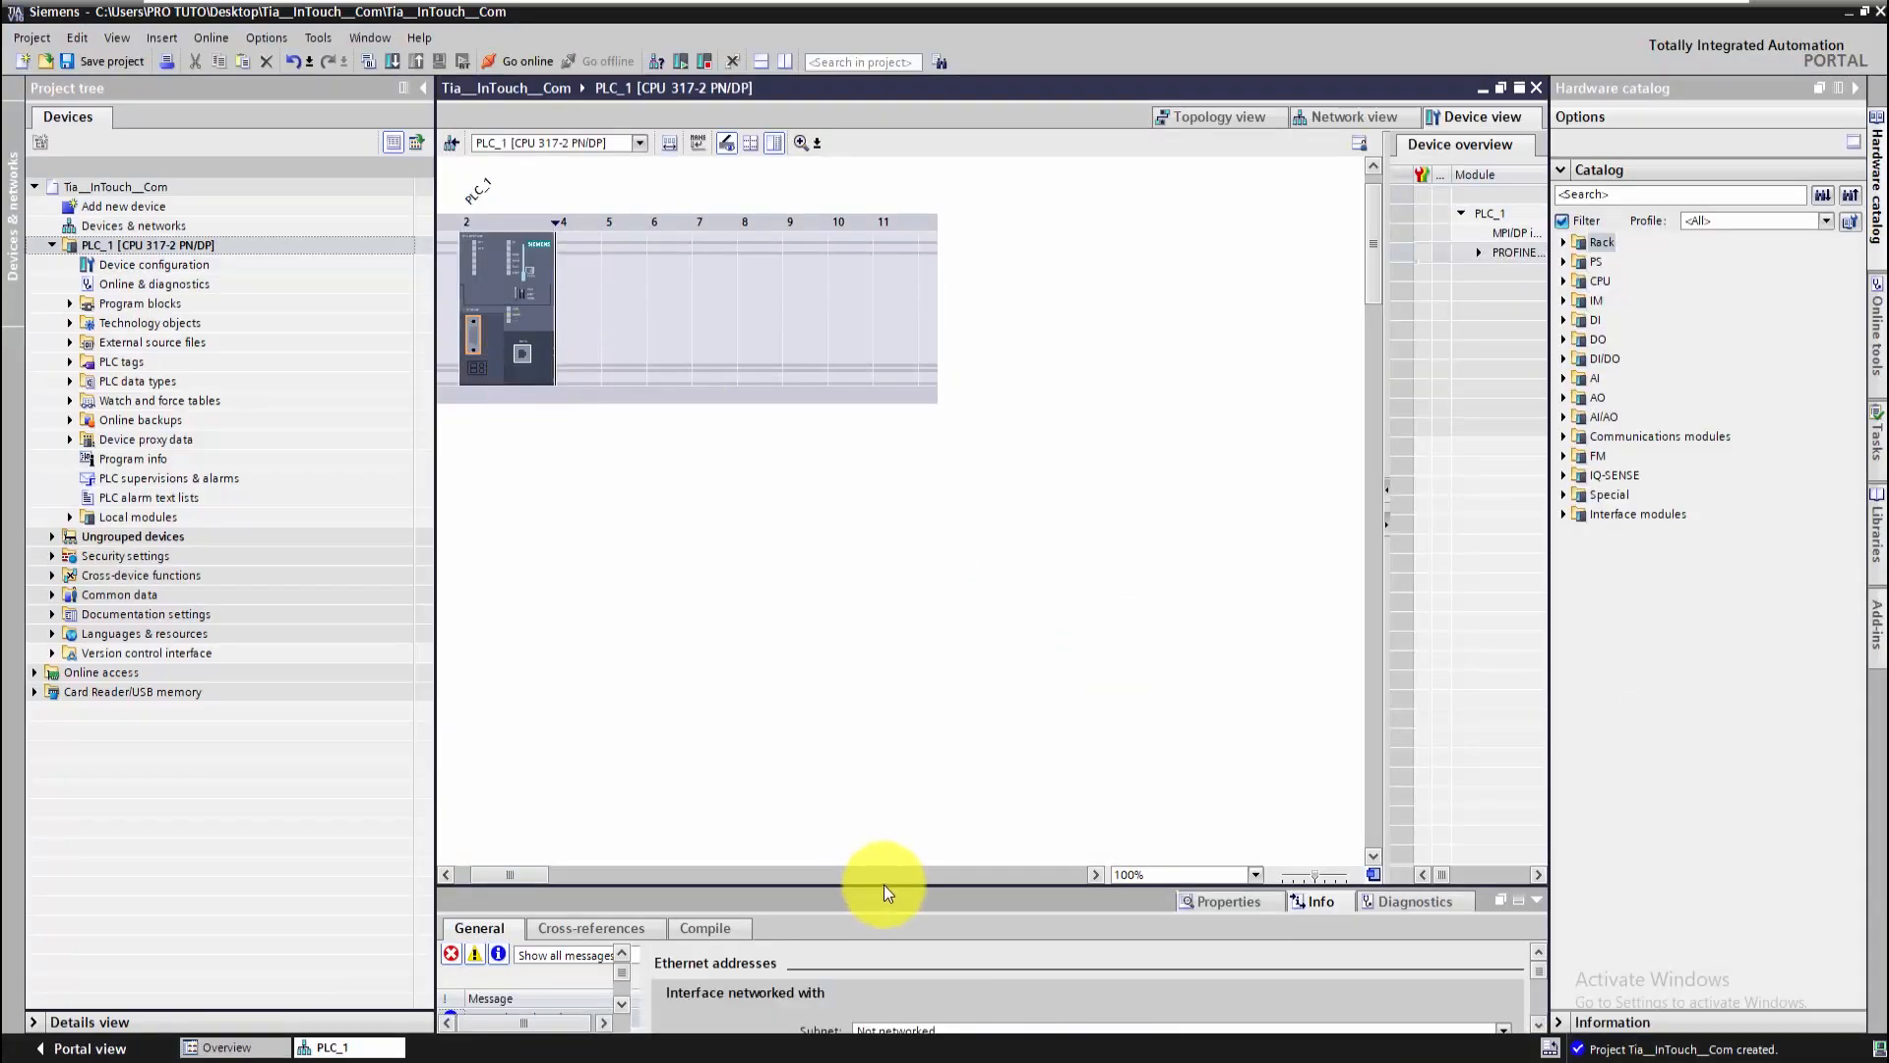
left_click_drag(883, 884, 883, 630)
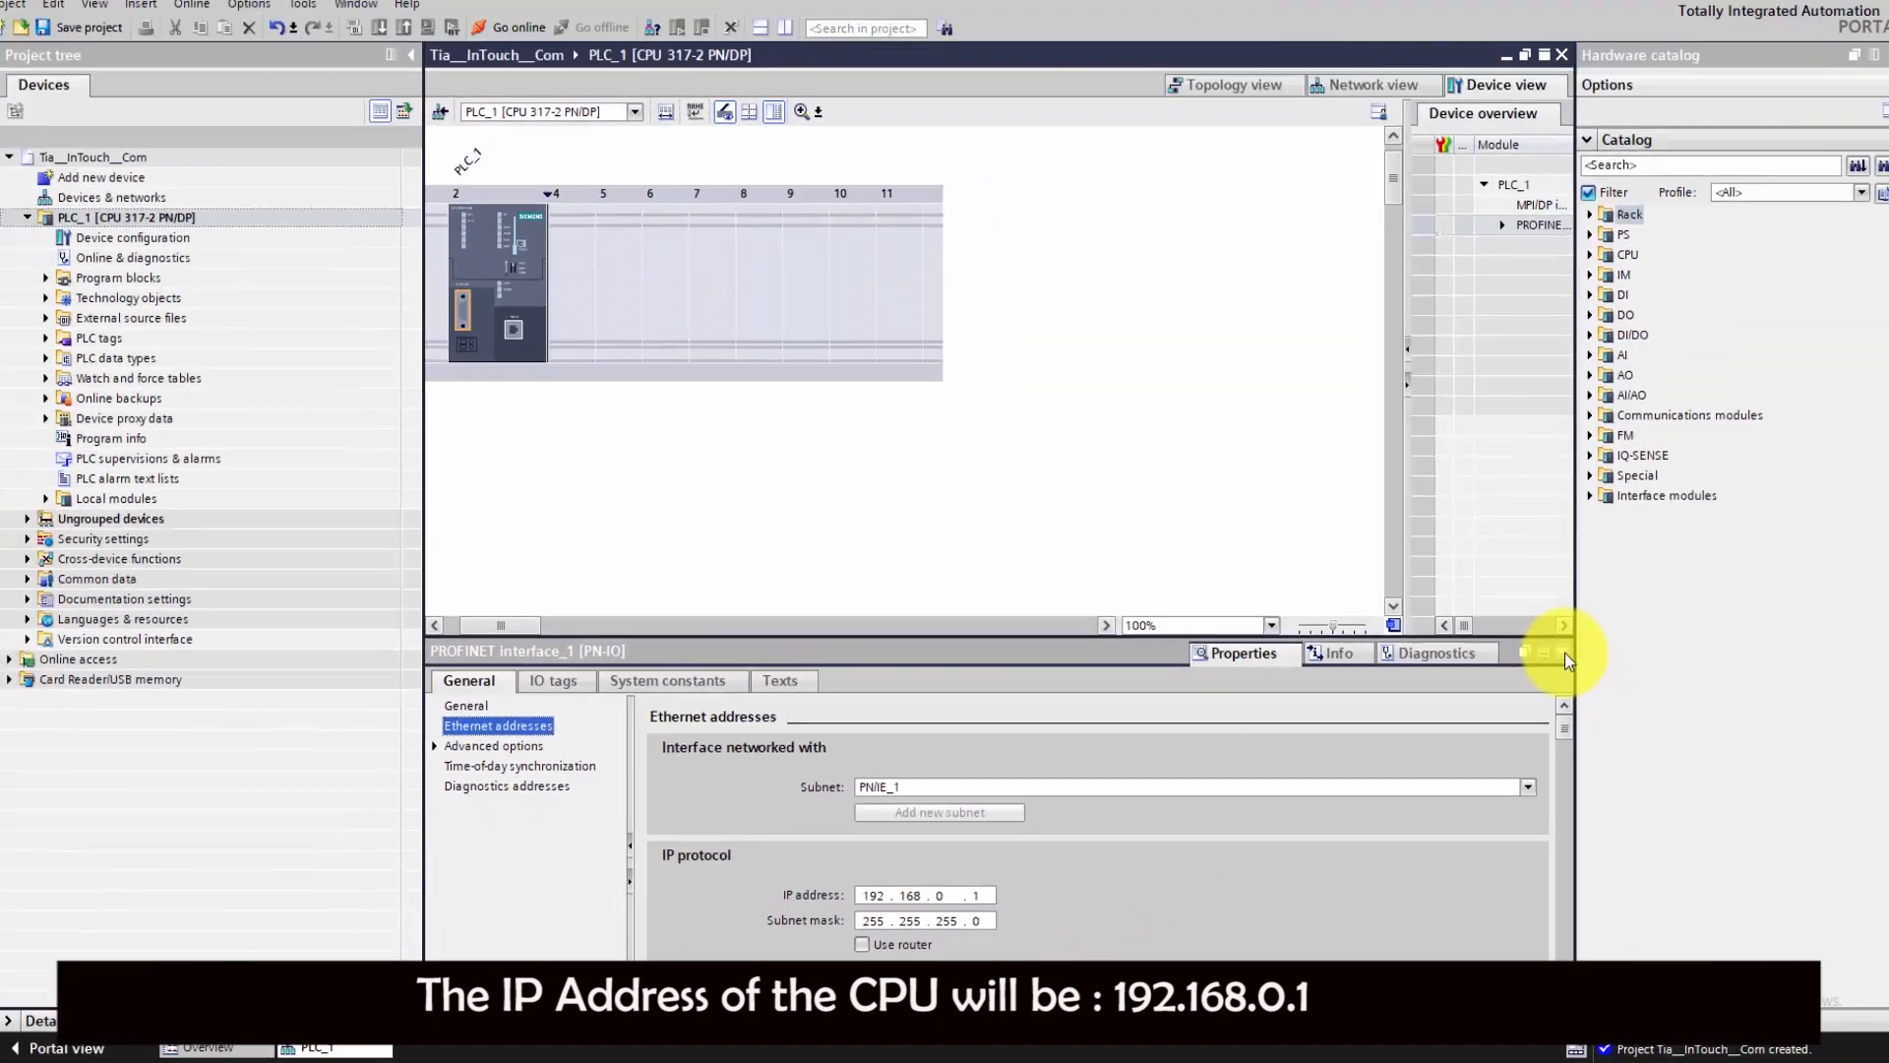
left_click(1563, 654)
left_click(134, 71)
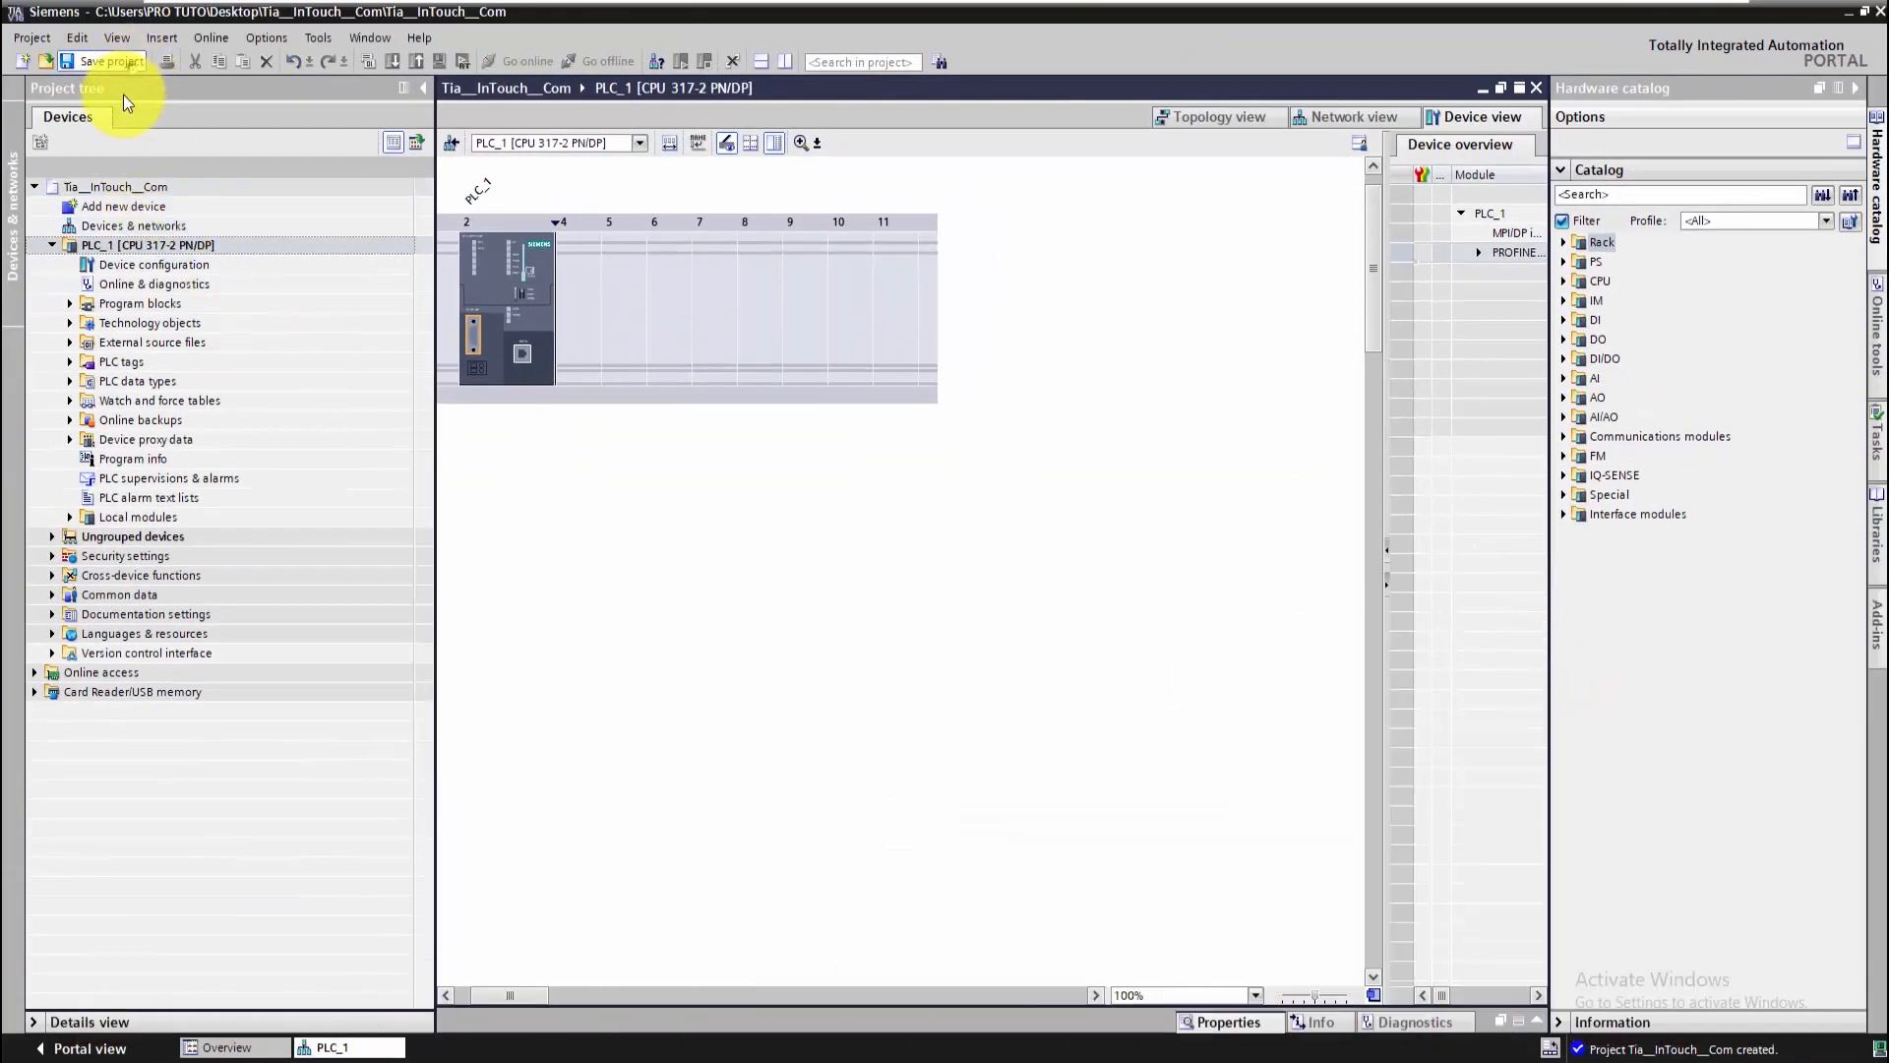
- Open the Main [OB1] block and insert a normally open contact and an output coil in Network 1
left_click(69, 304)
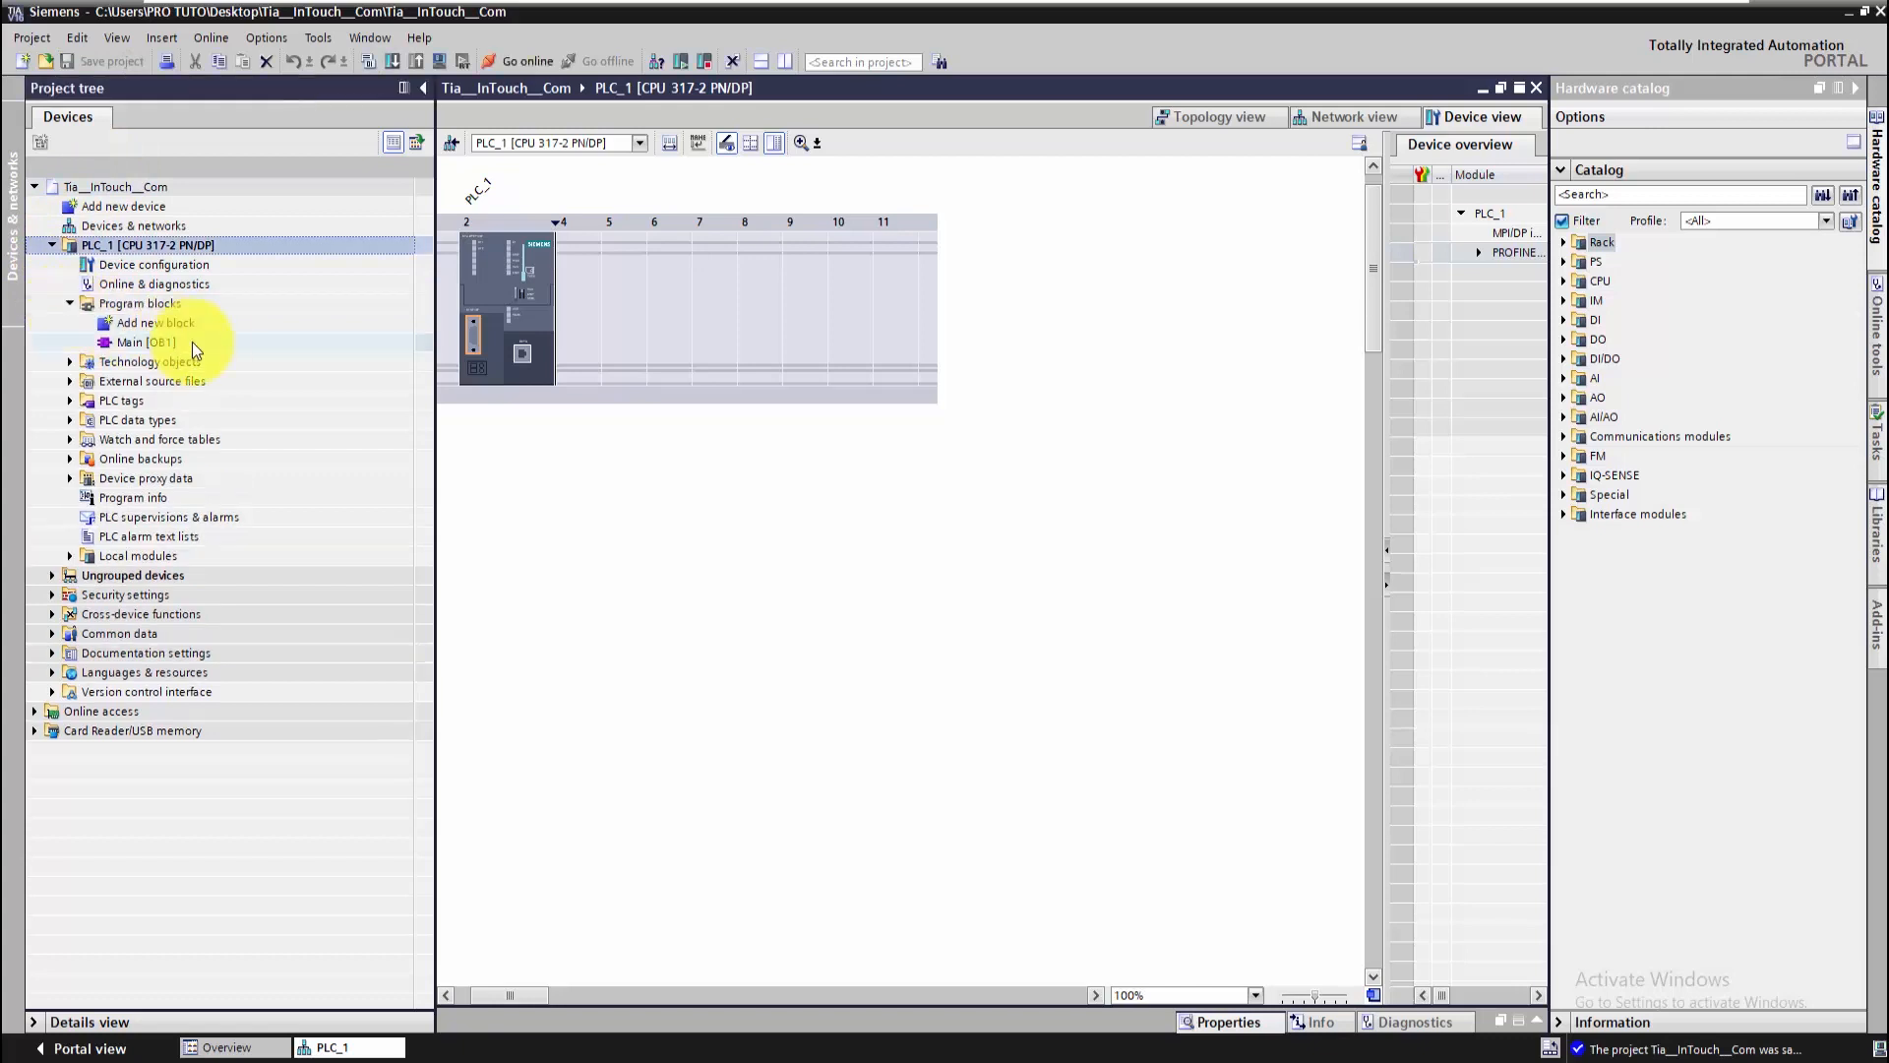
left_click(227, 341)
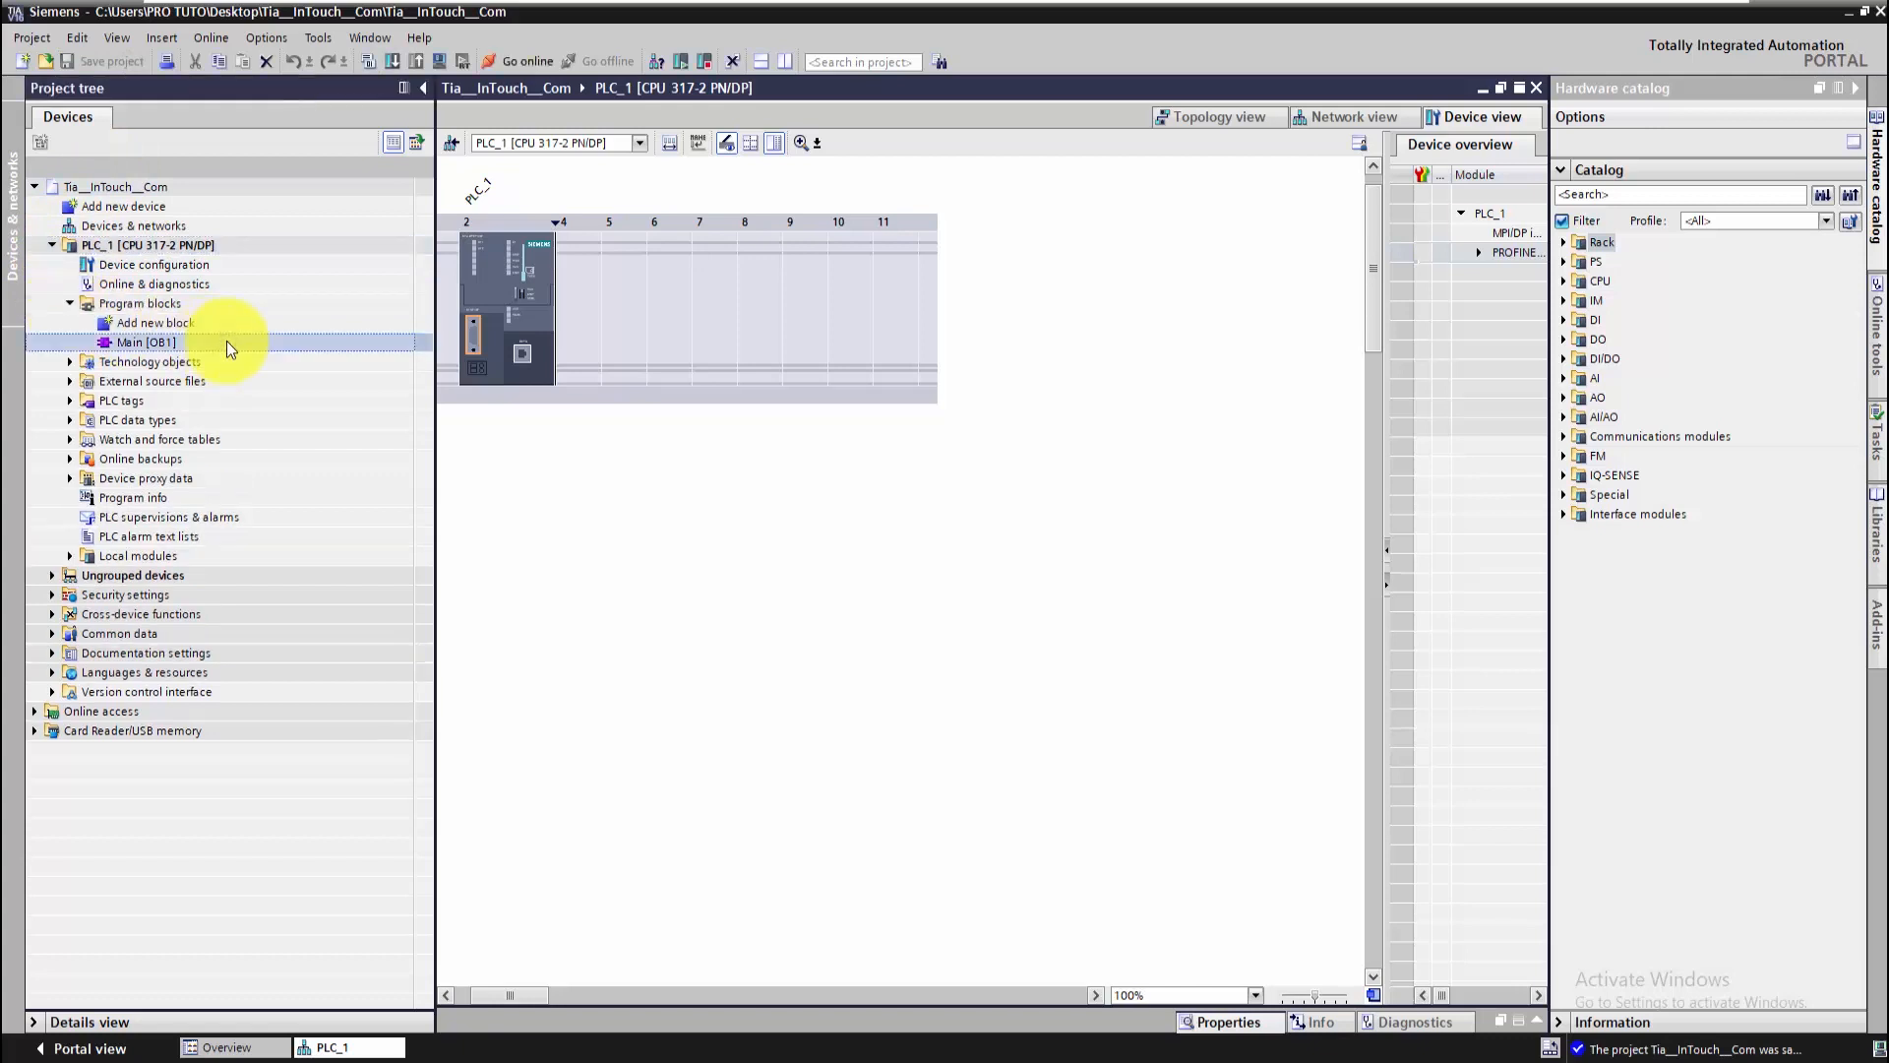
double_click(227, 341)
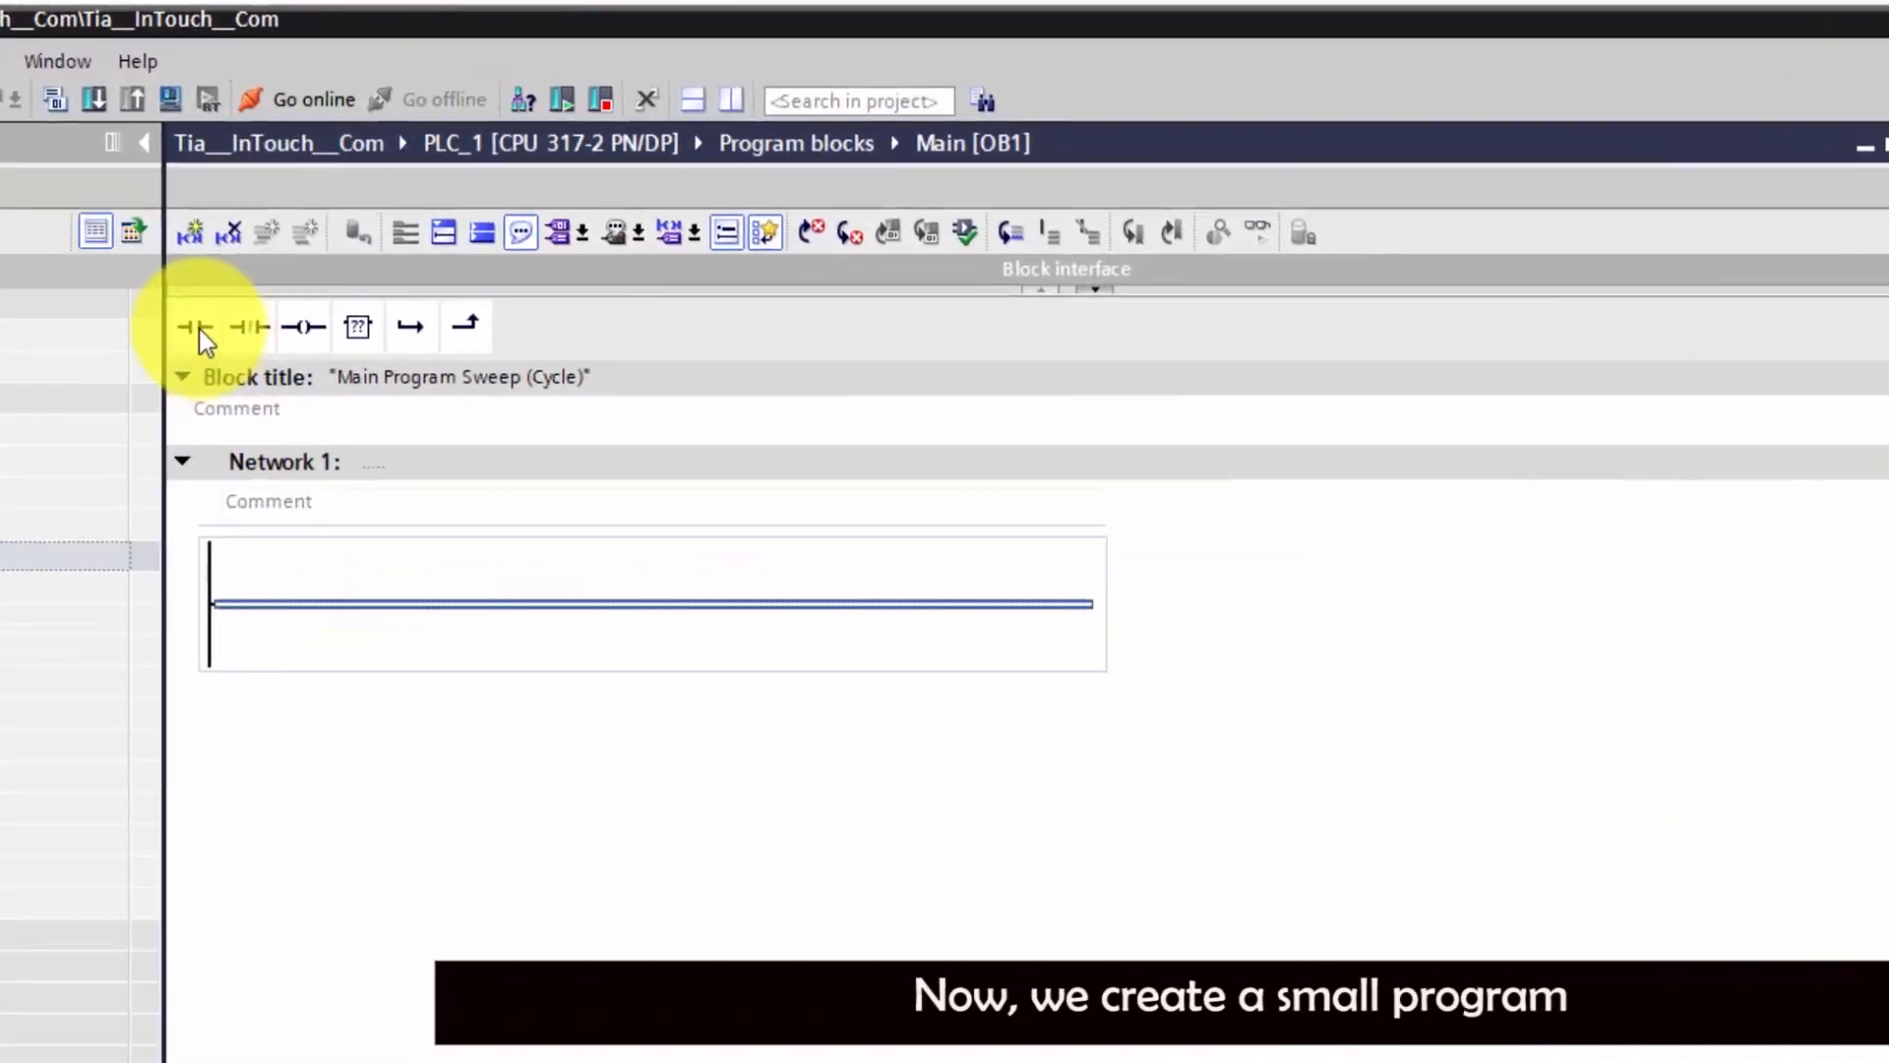
left_click_drag(198, 329, 272, 348)
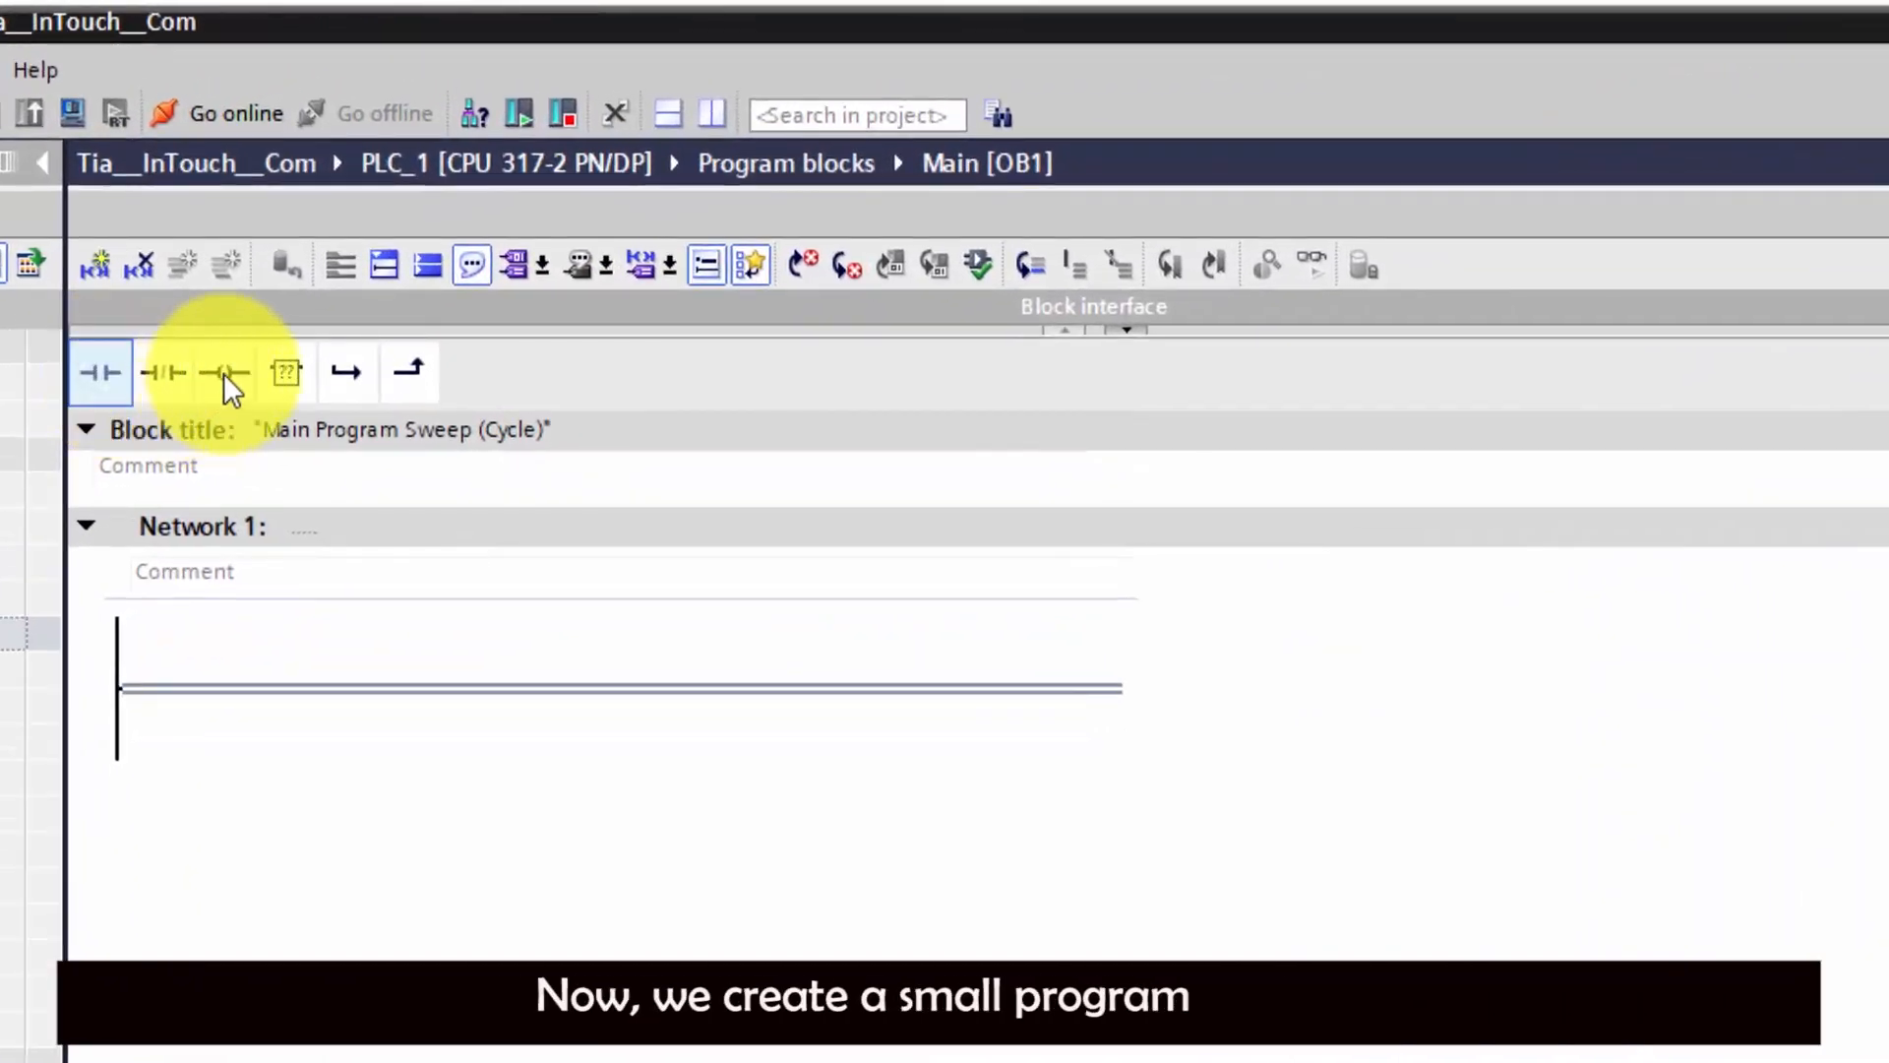
left_click(222, 370)
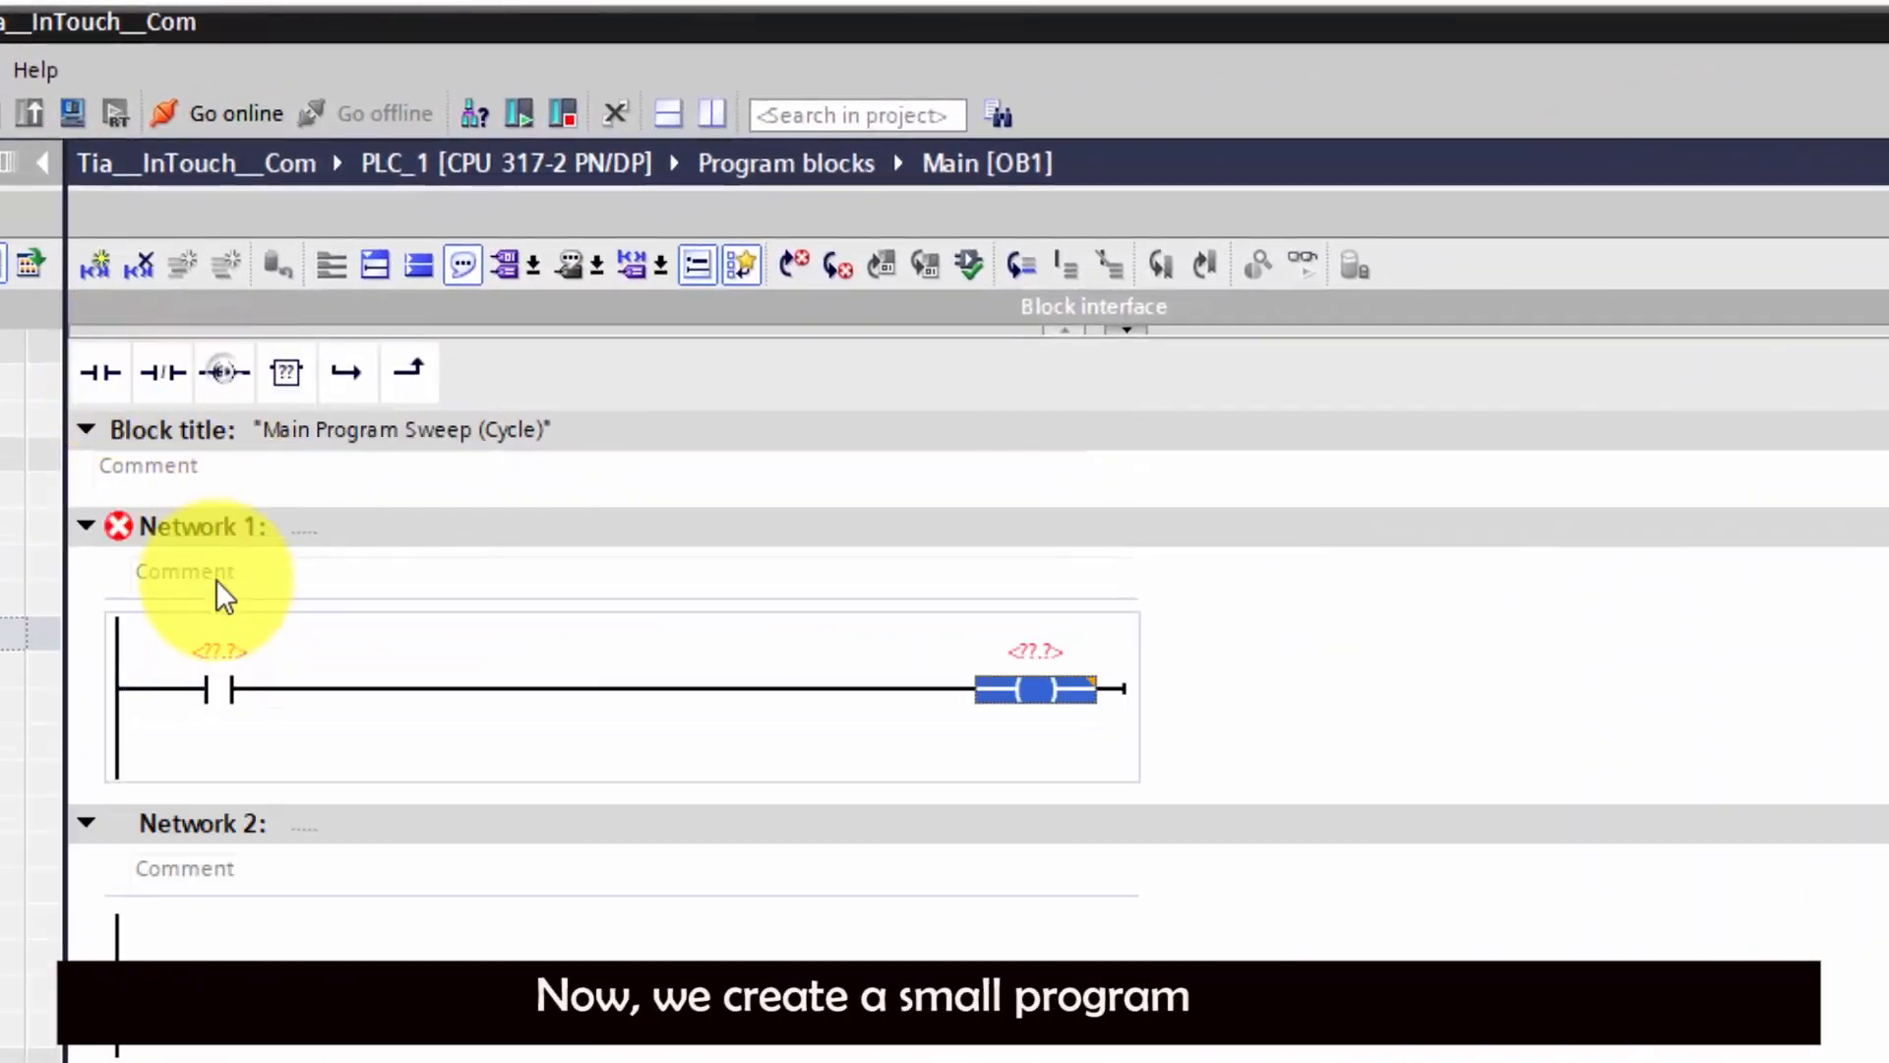
- Assign address M0.0 to the contact and M0.1 to the coil in Network 1
left_click(215, 652)
type("m0.0")
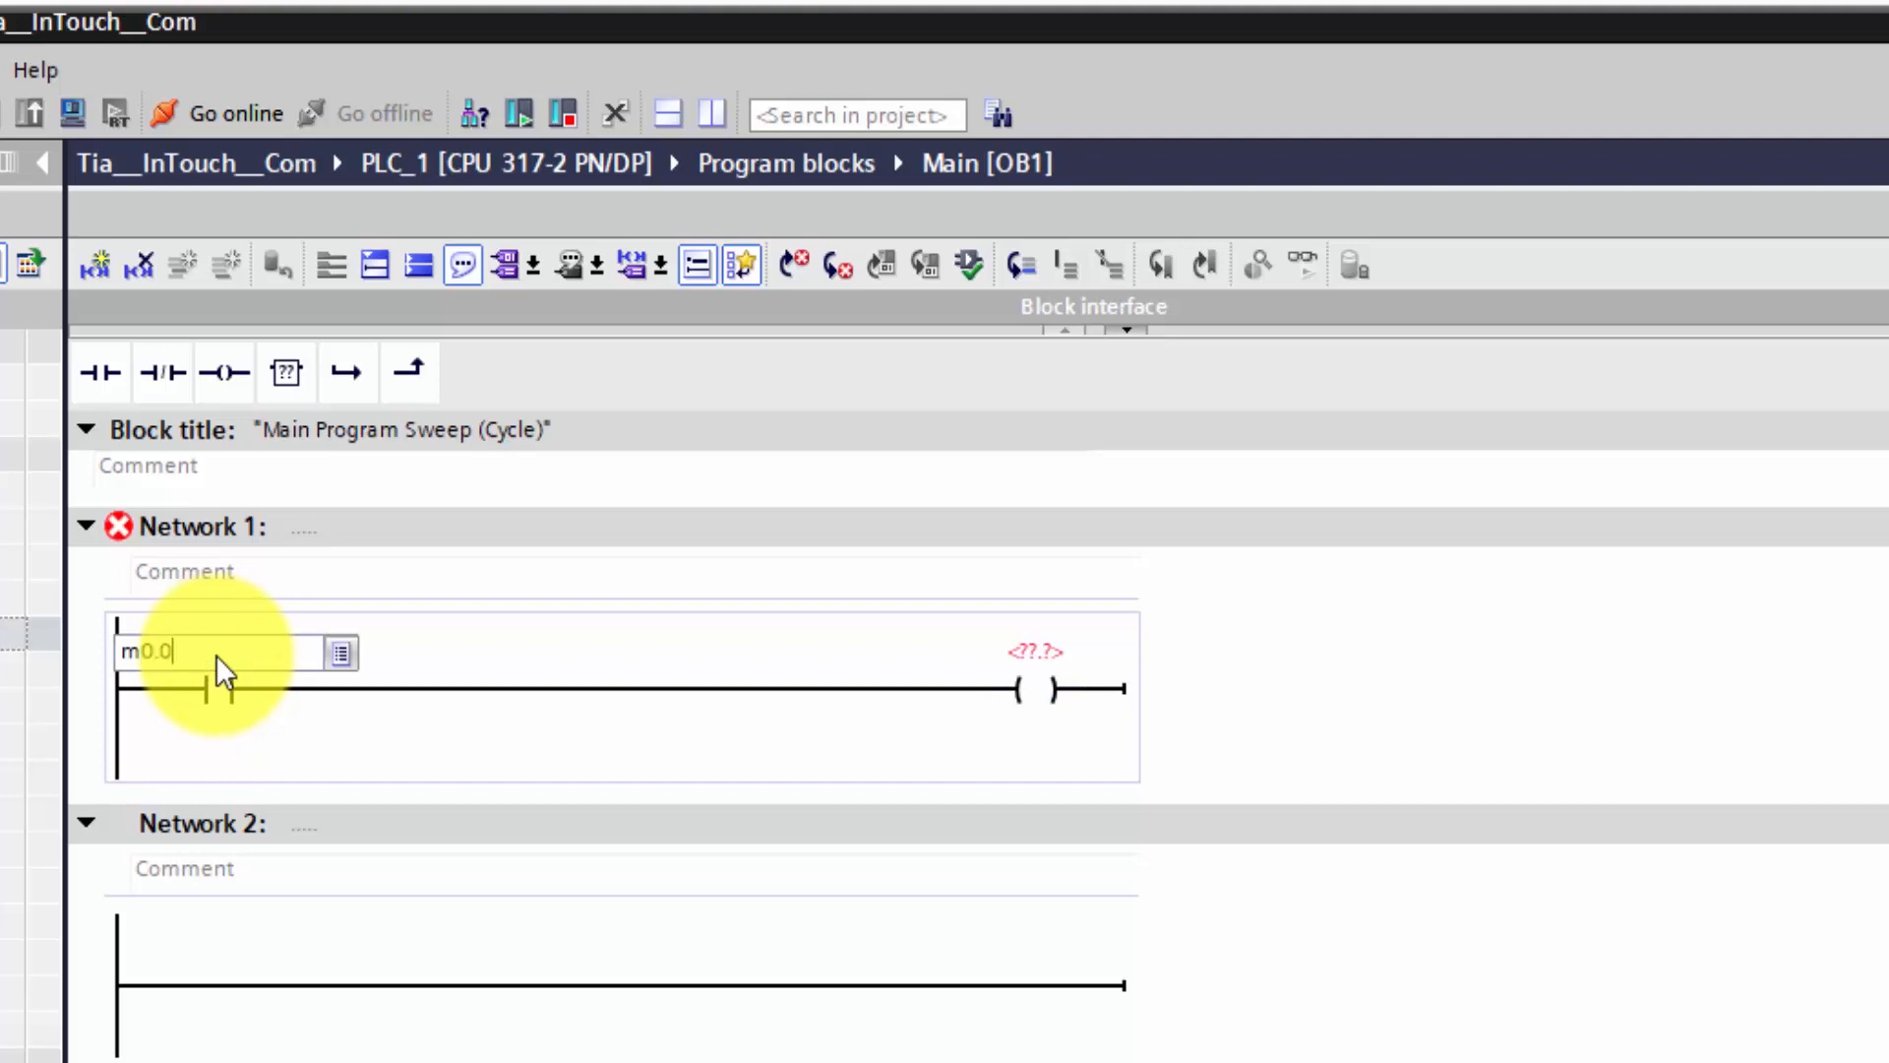
key("Return")
type("m0.1")
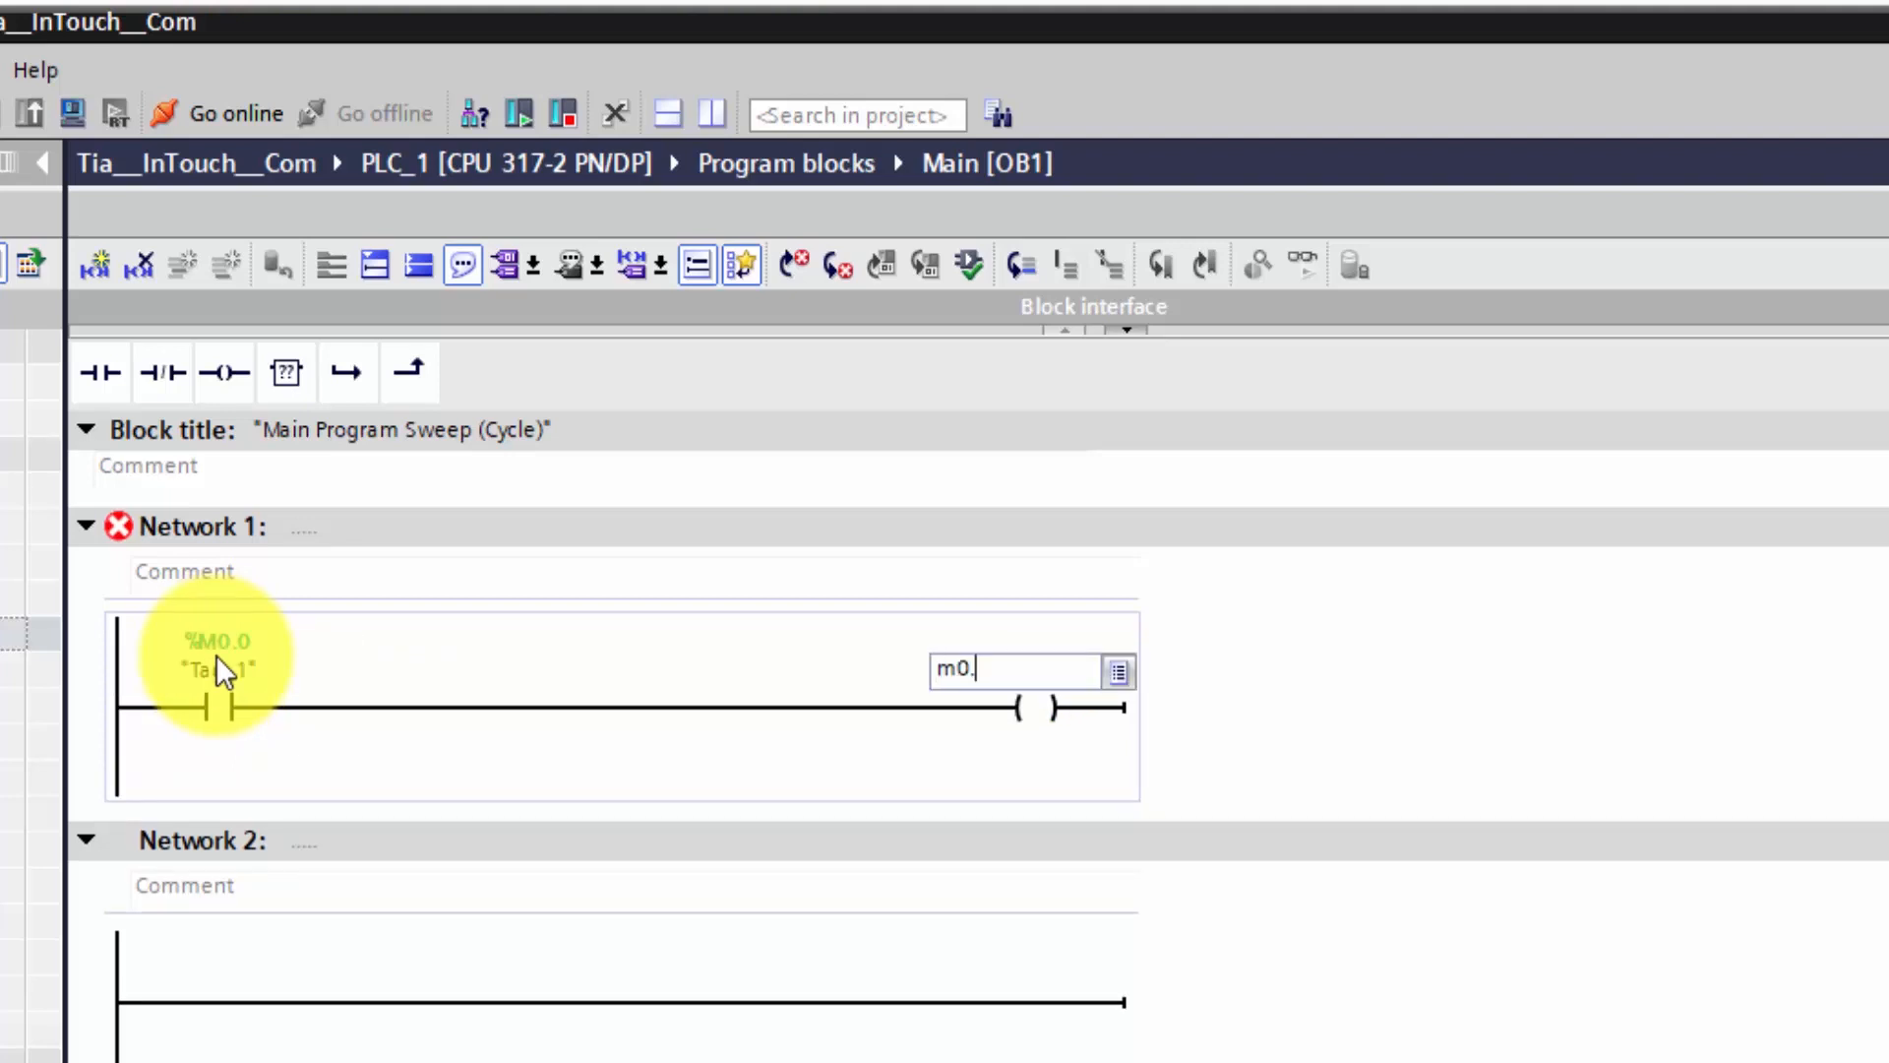
key("Return")
- Rename the tag at M0.0 to Button and the tag at M0.1 to Lamp
right_click(187, 681)
left_click(311, 853)
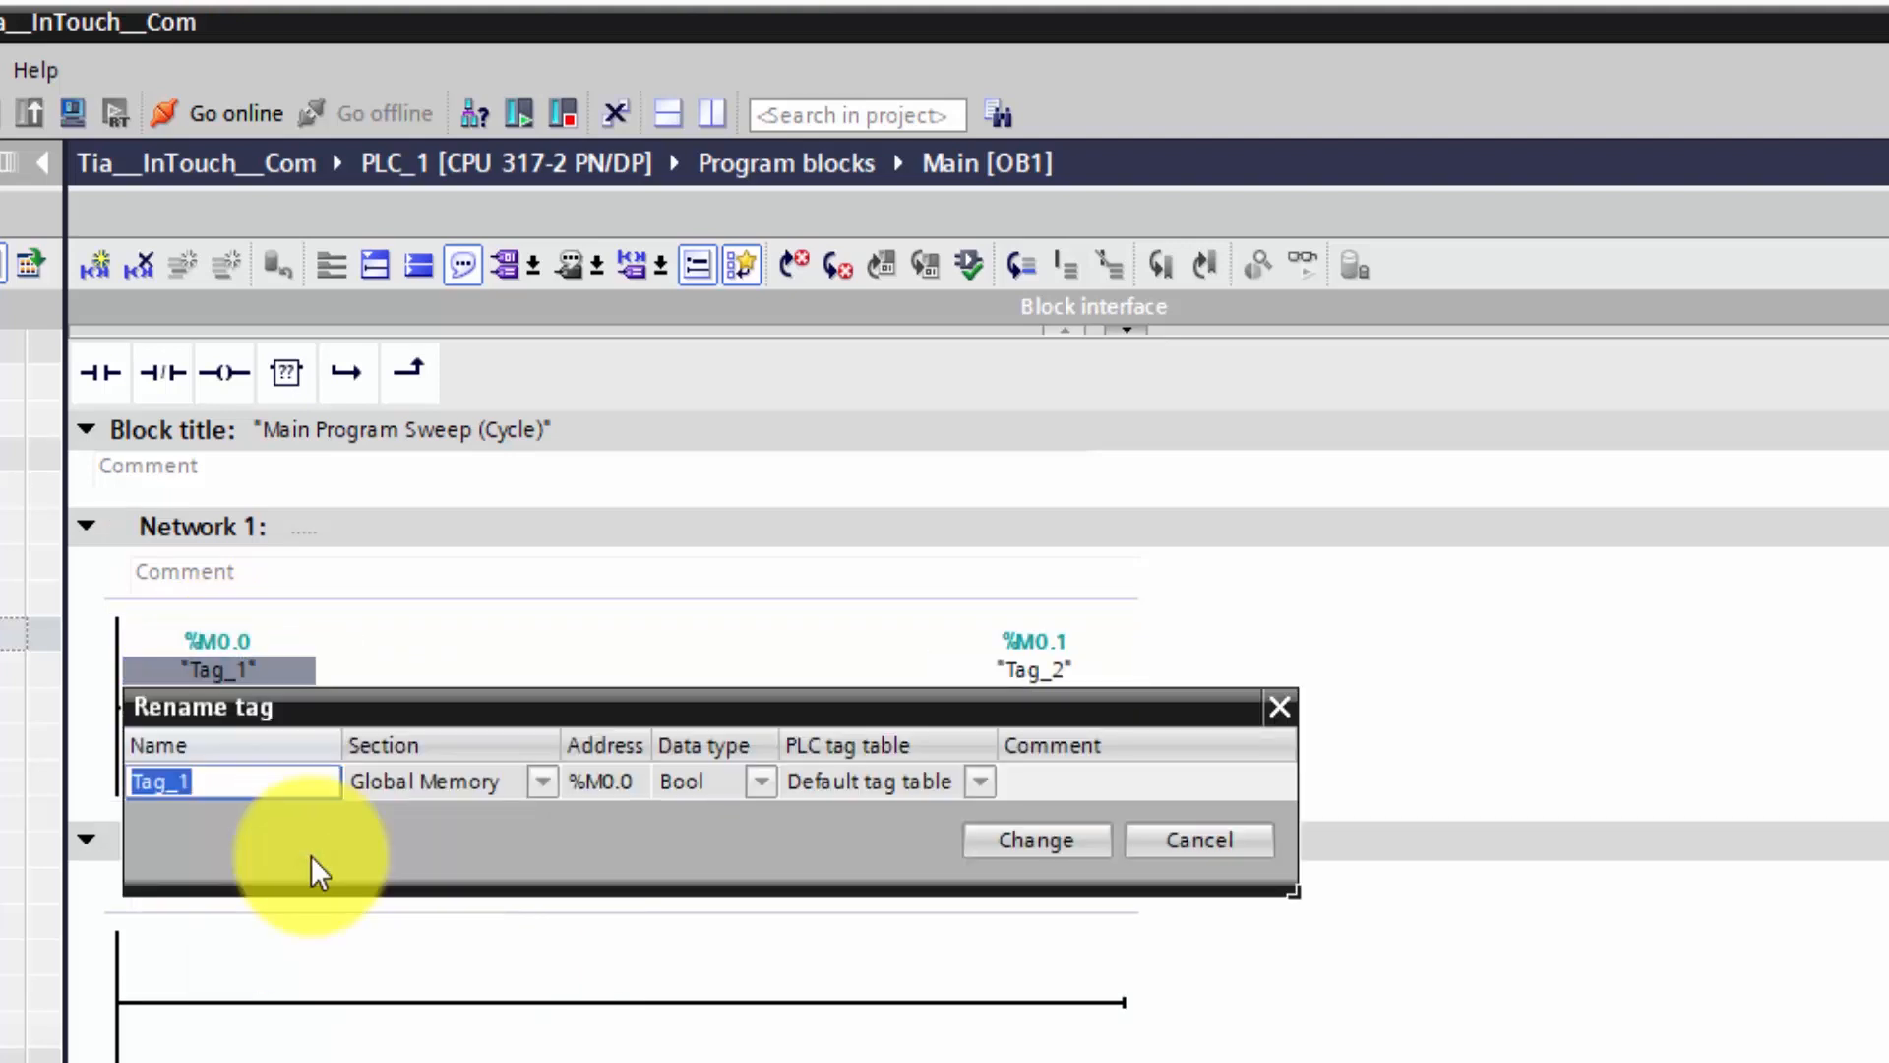
type("Button")
key("Return")
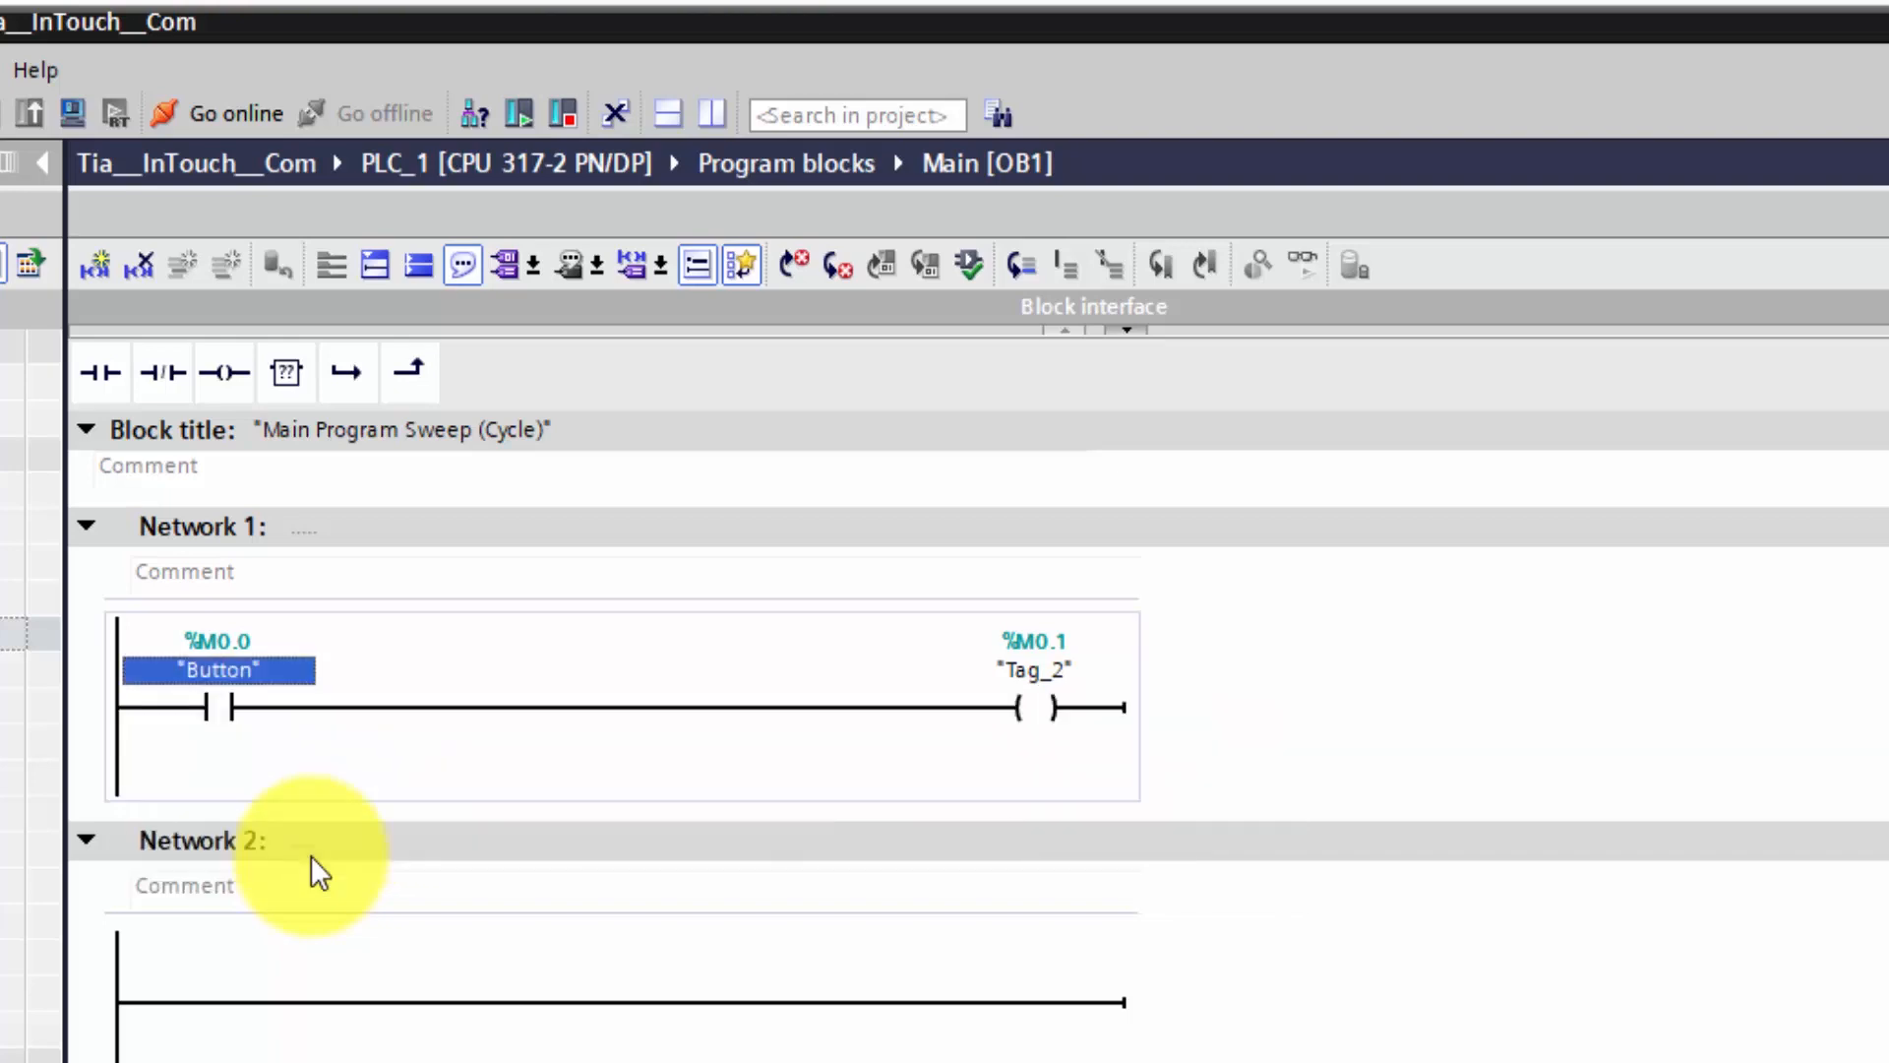
right_click(1002, 664)
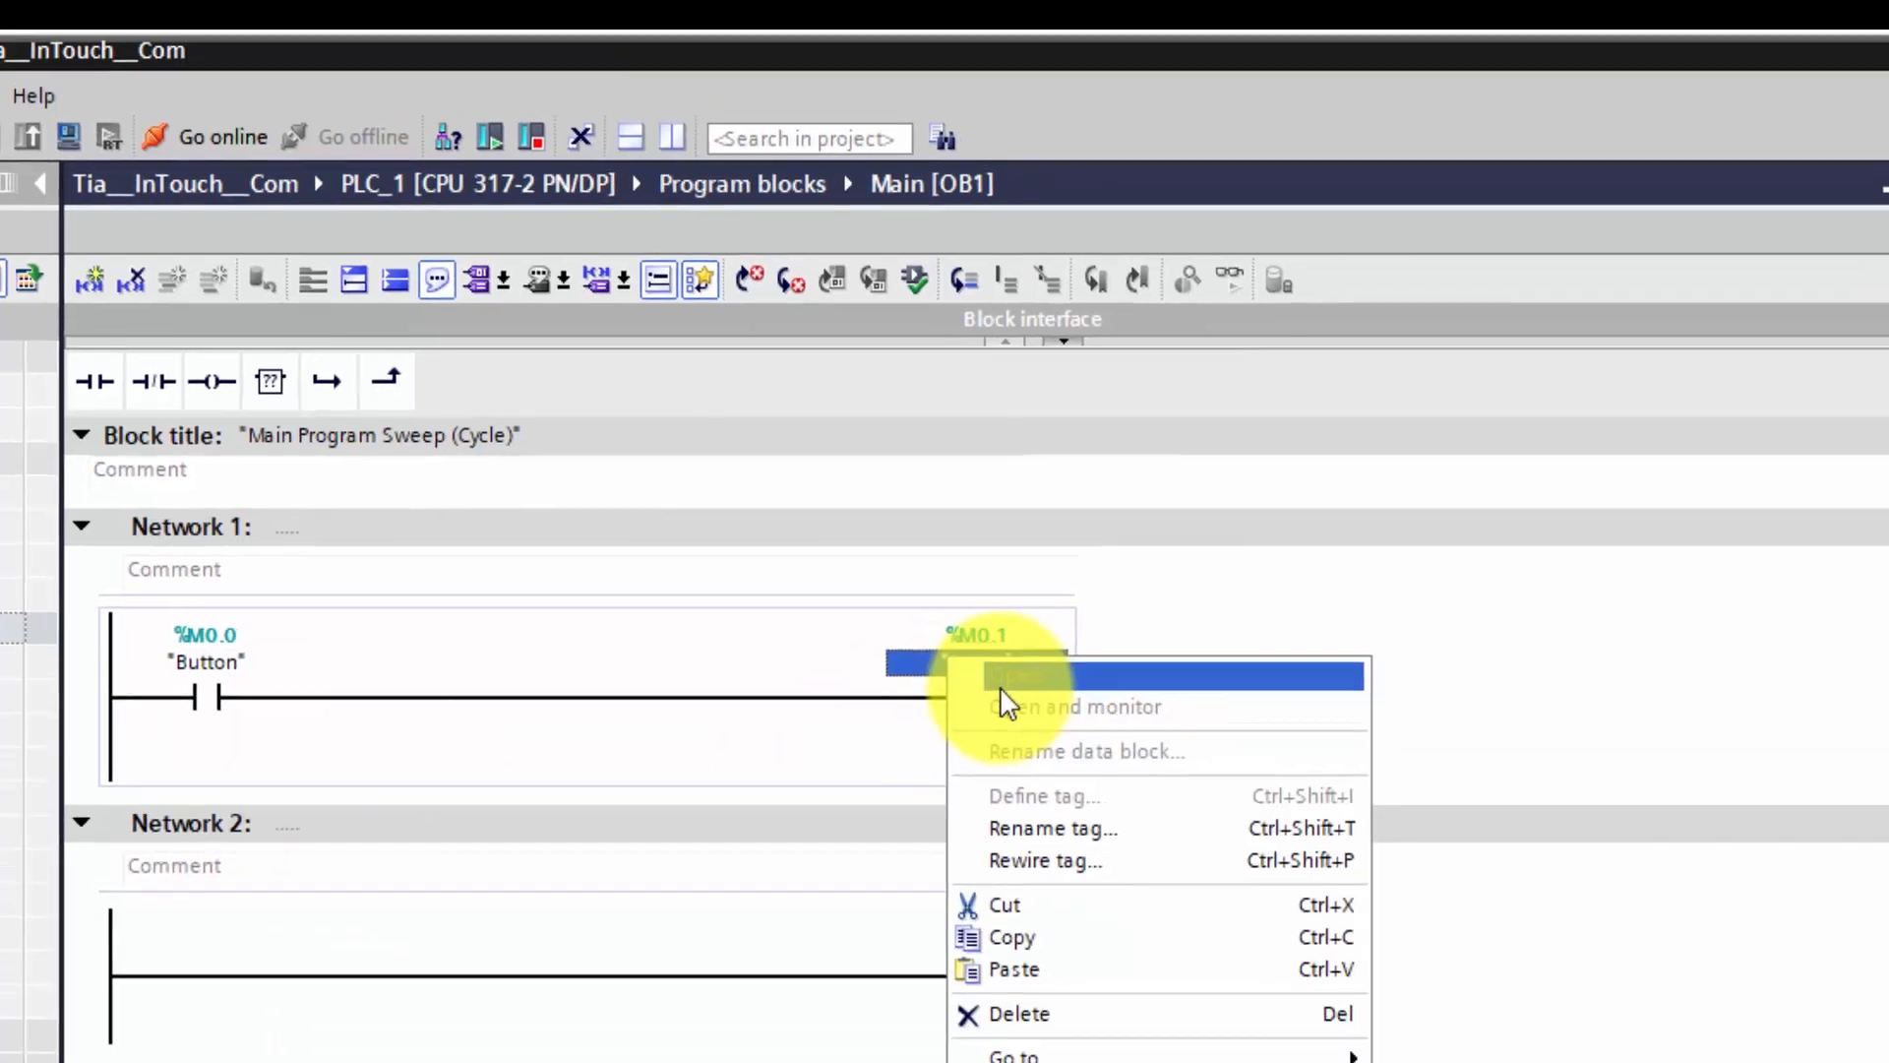
left_click(1055, 829)
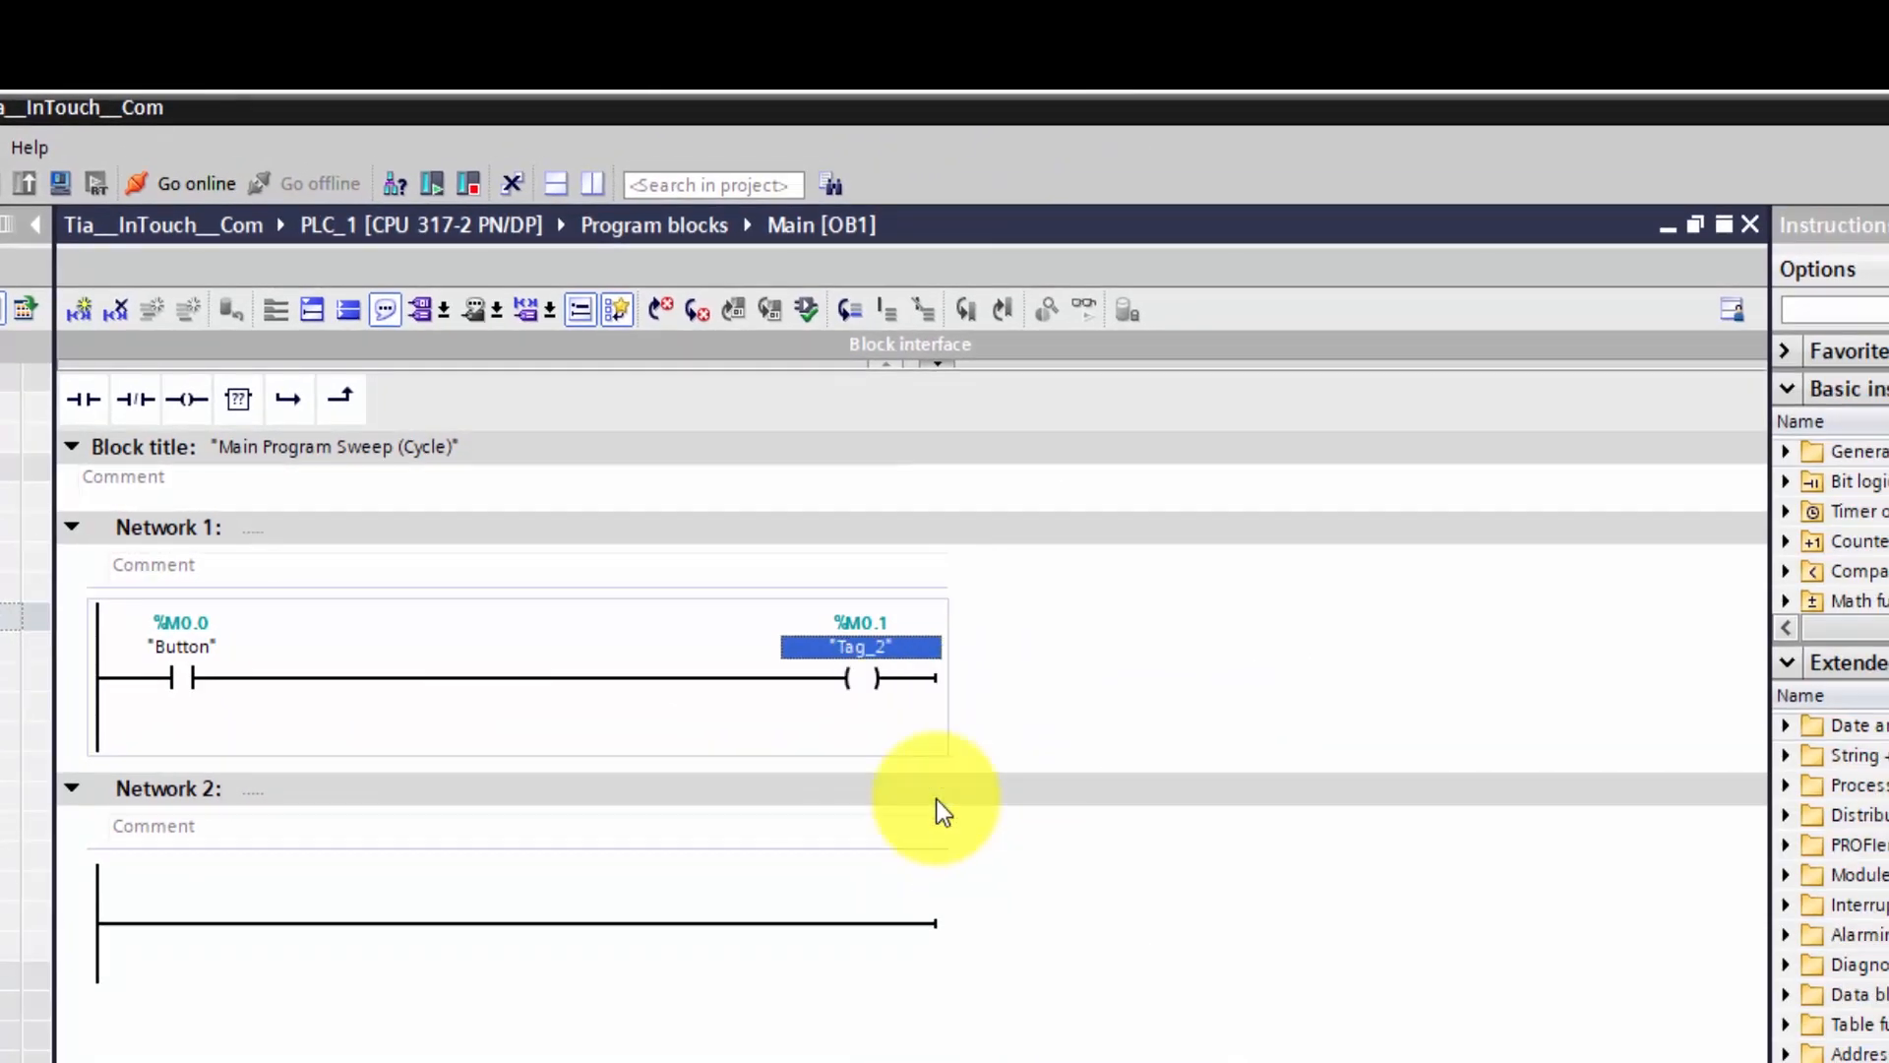
type("Lamp")
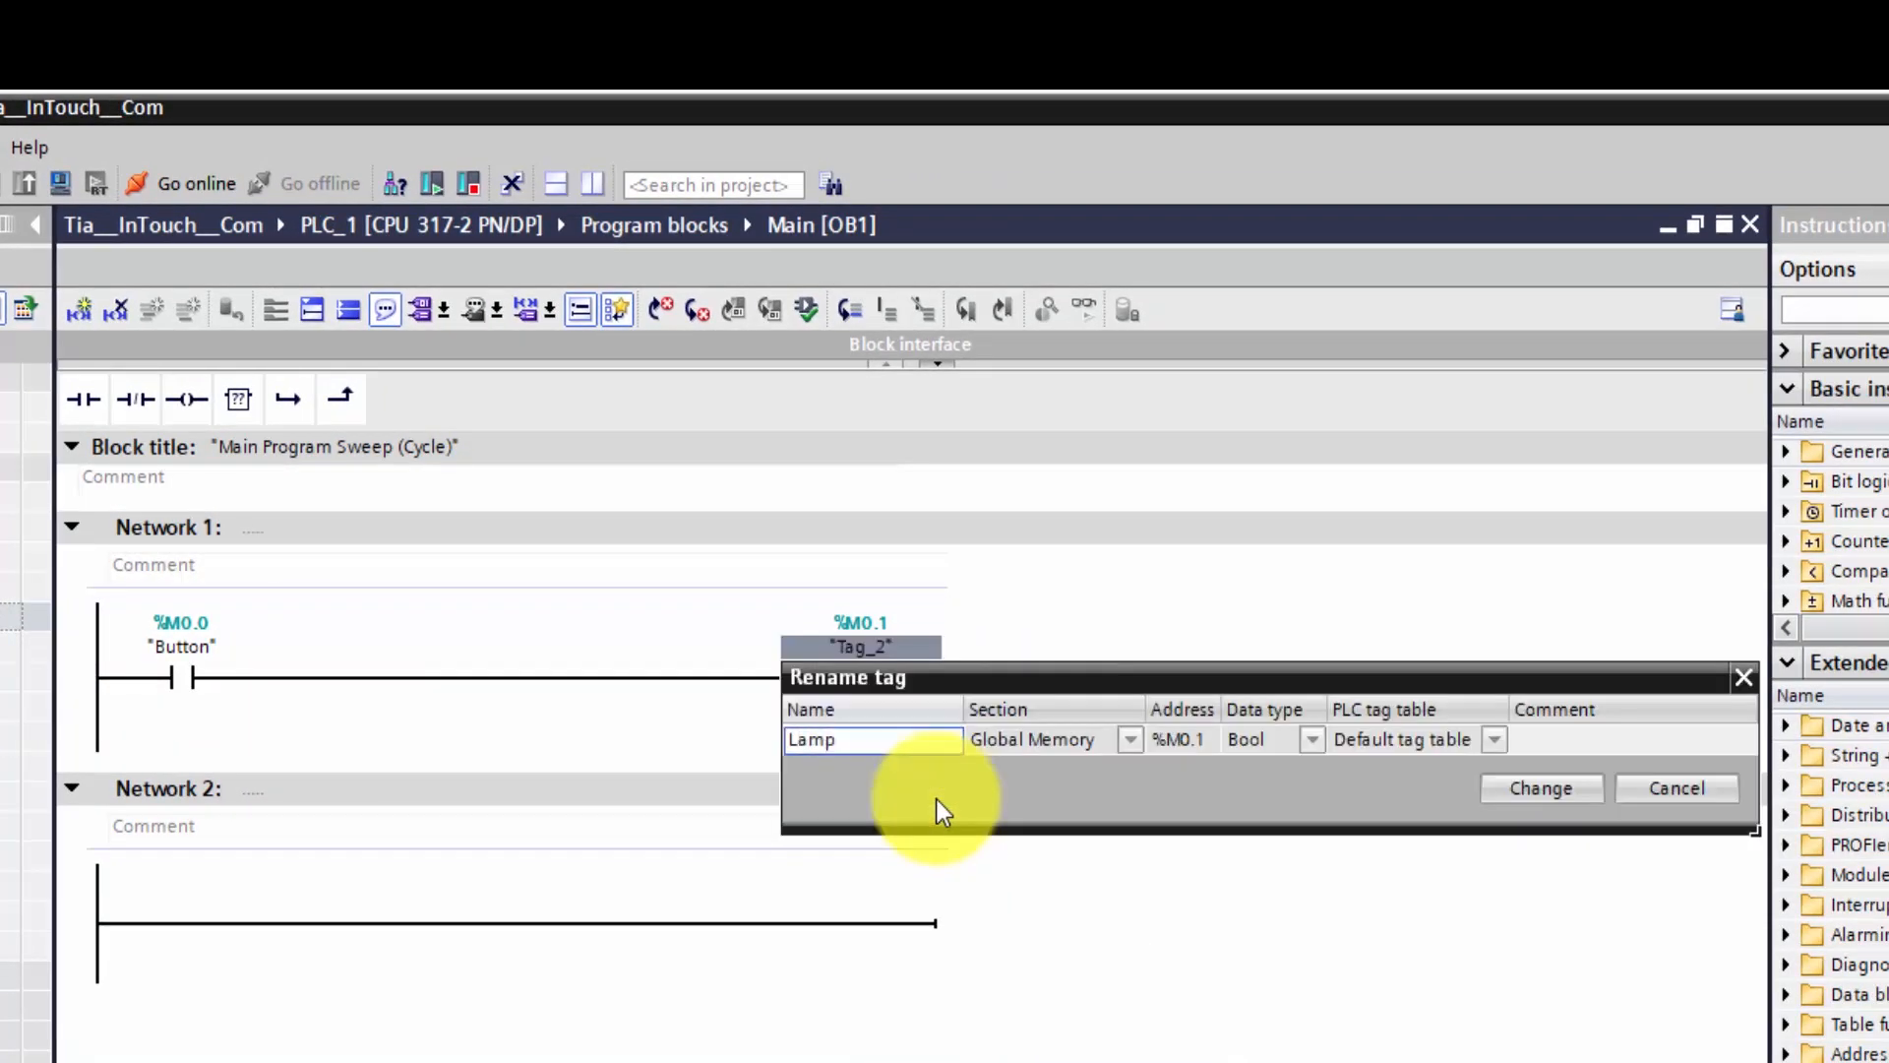
left_click(1554, 788)
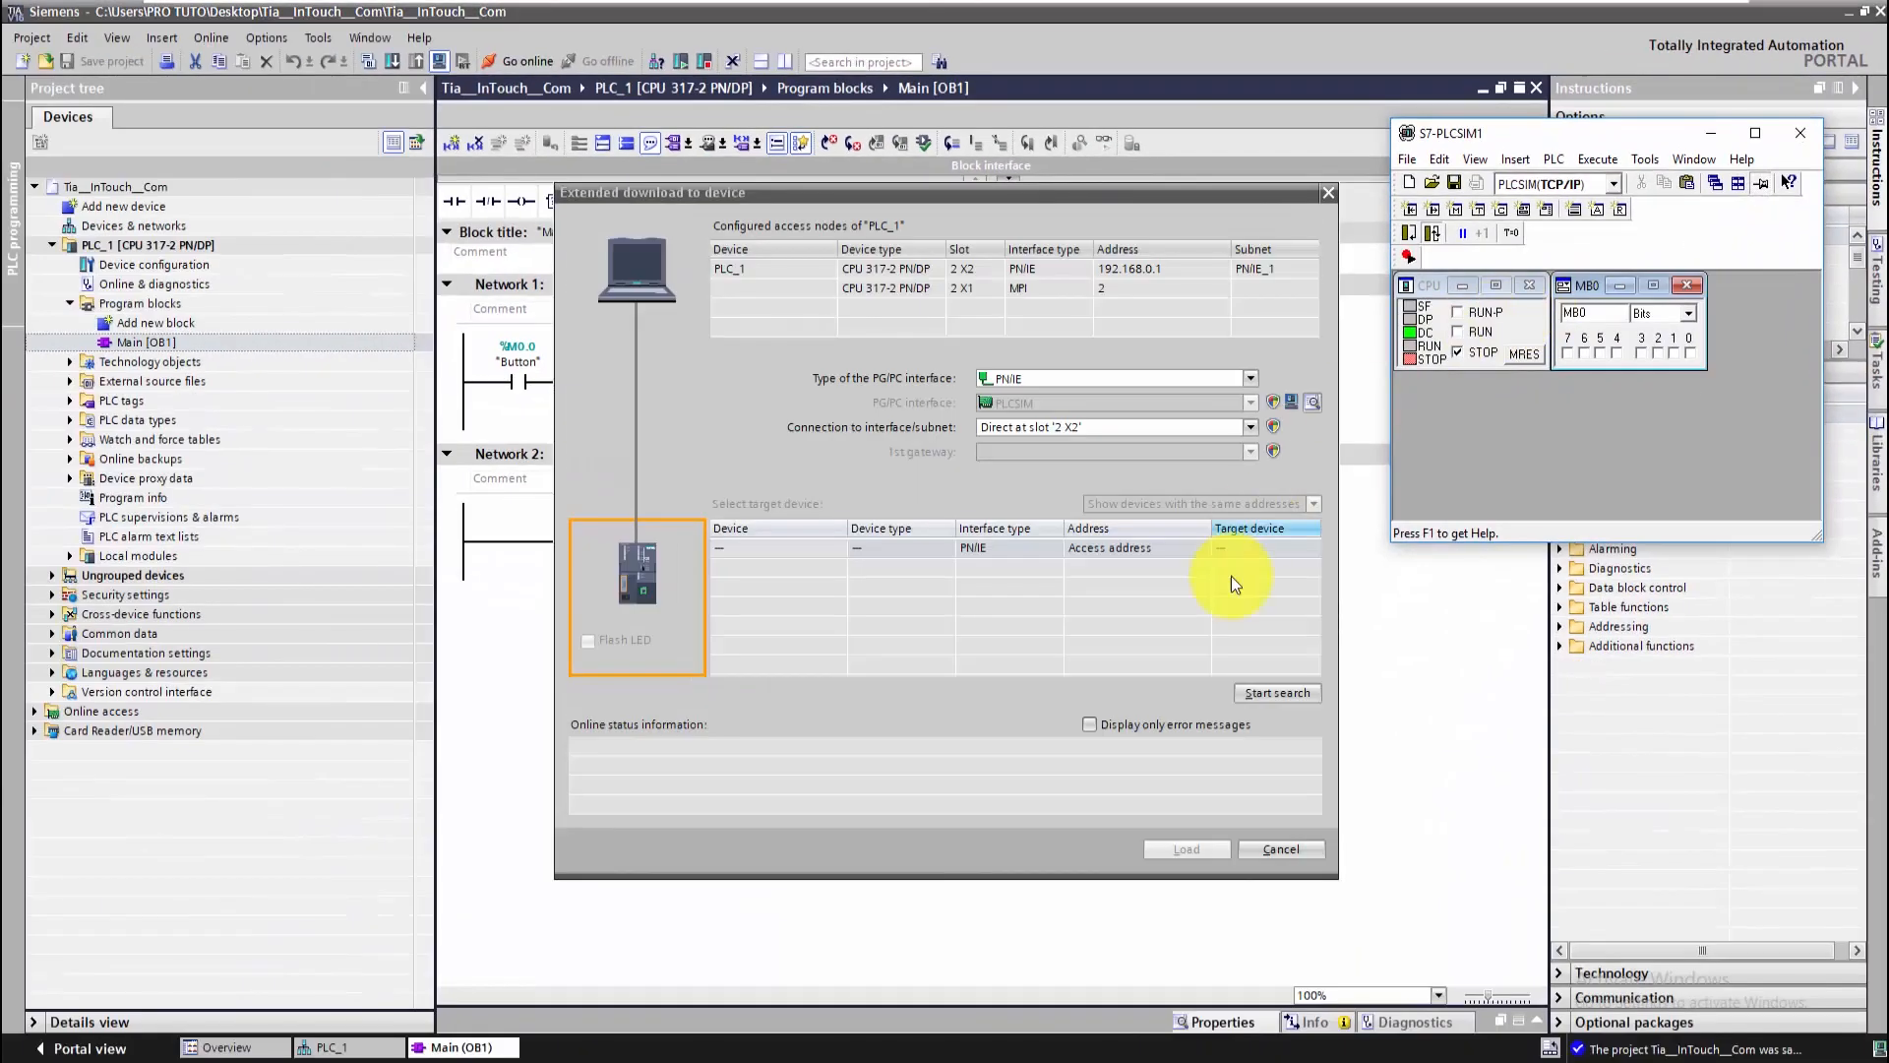
- Search for the simulated PLC on the PN/IE interface and download the Main [OB1] program to it
left_click(1275, 693)
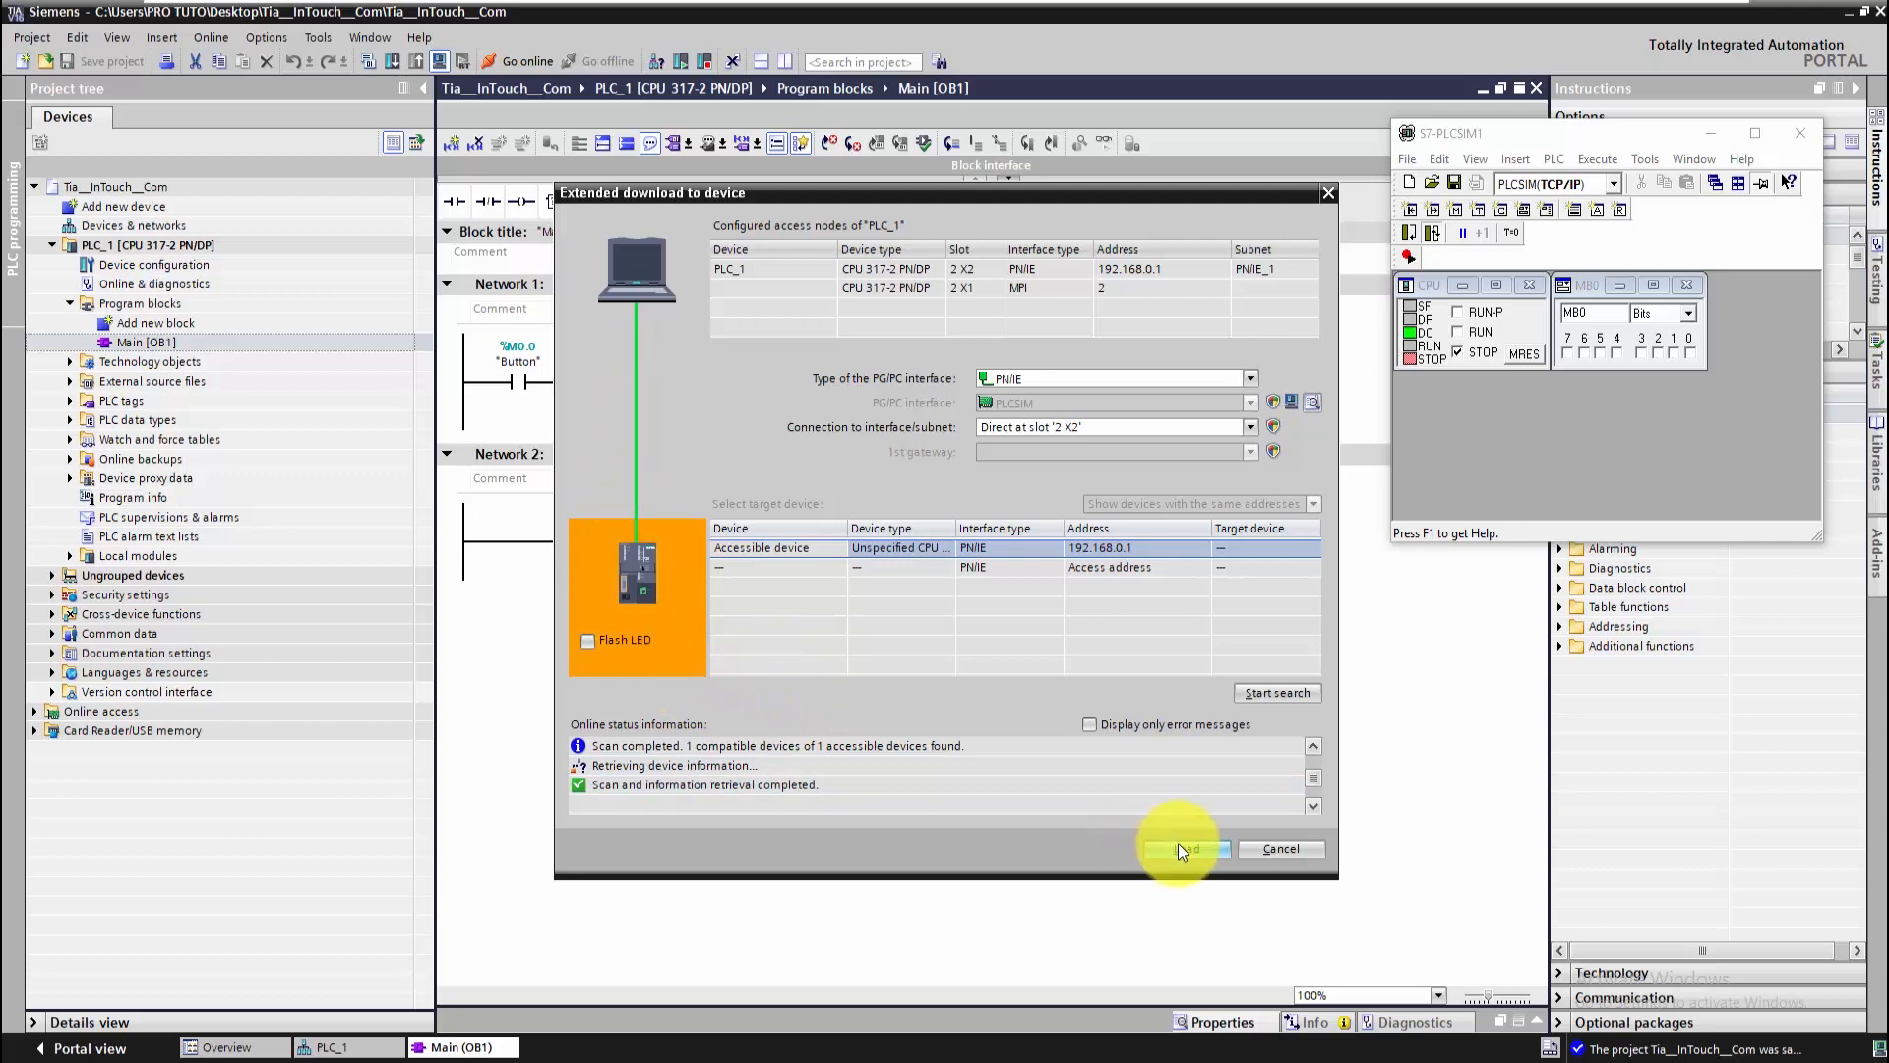
left_click(1182, 847)
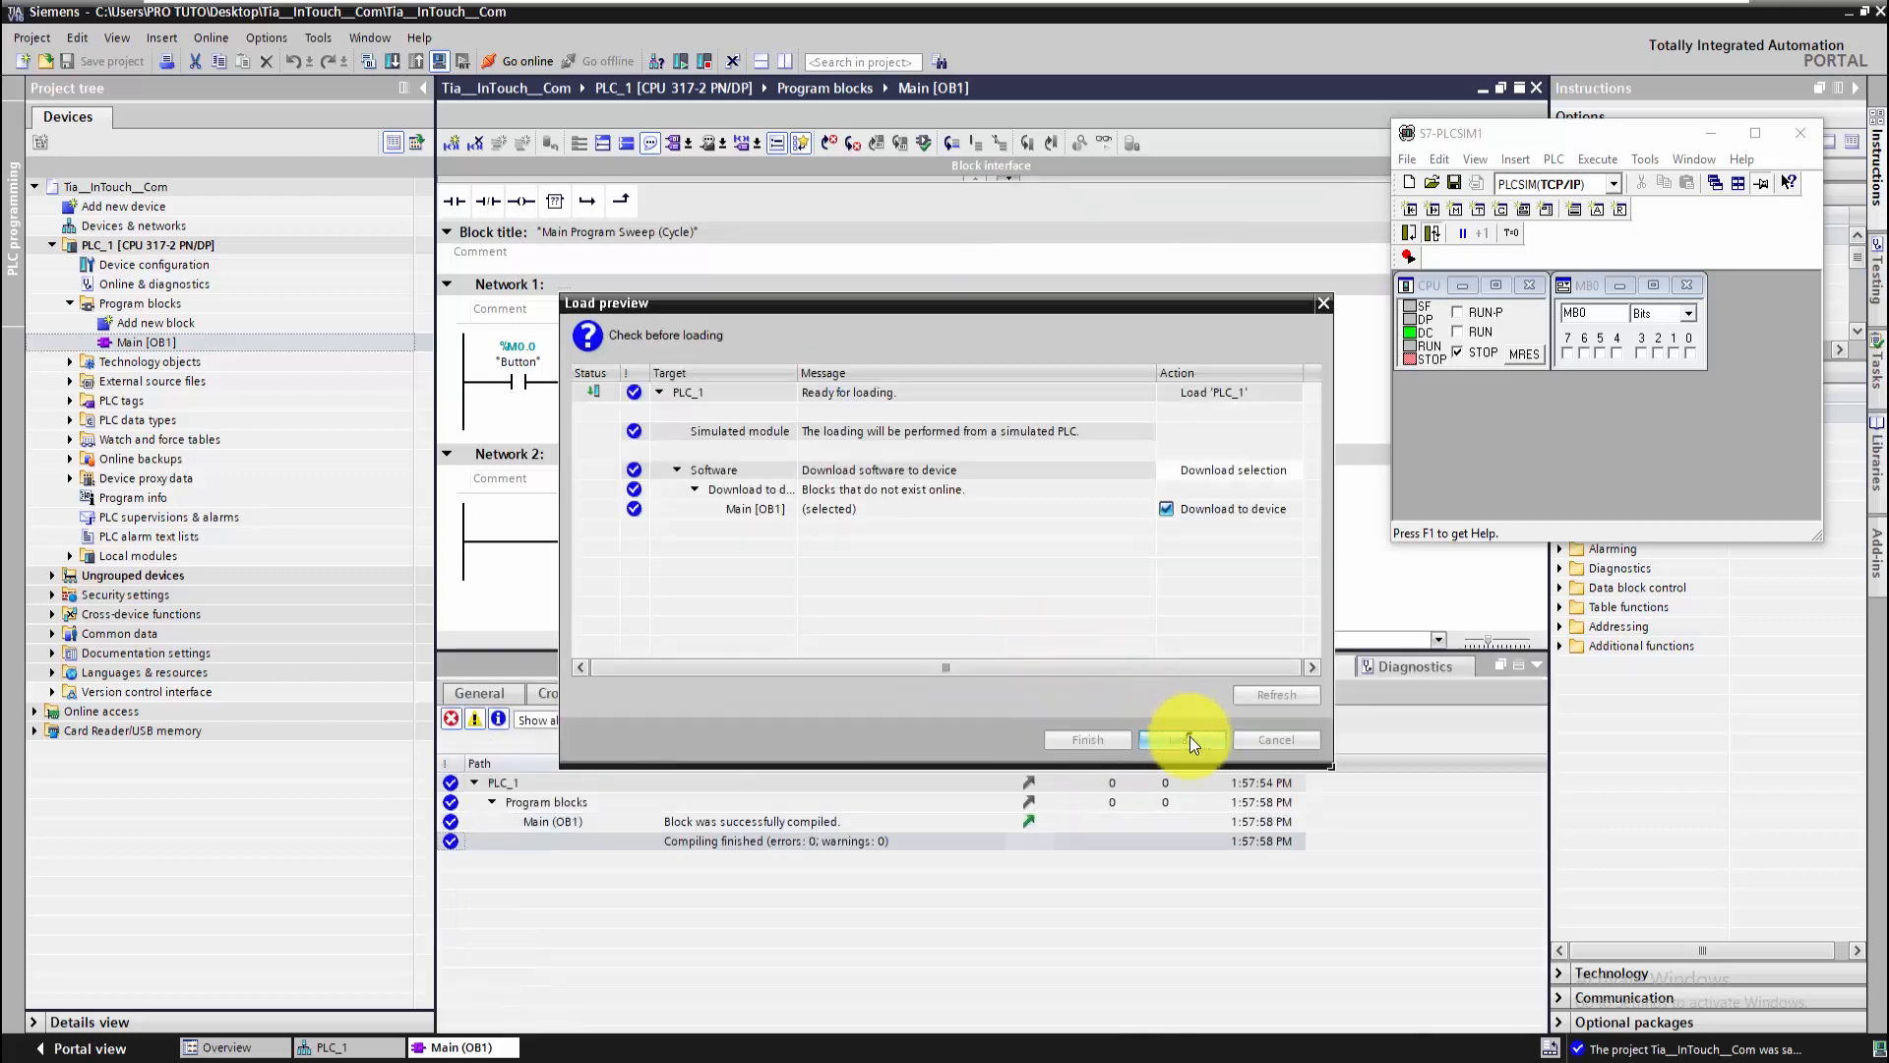
left_click(1193, 740)
- Switch the simulated CPU to RUN and toggle bit 0 of MB0 to test the Button contact
left_click(1457, 332)
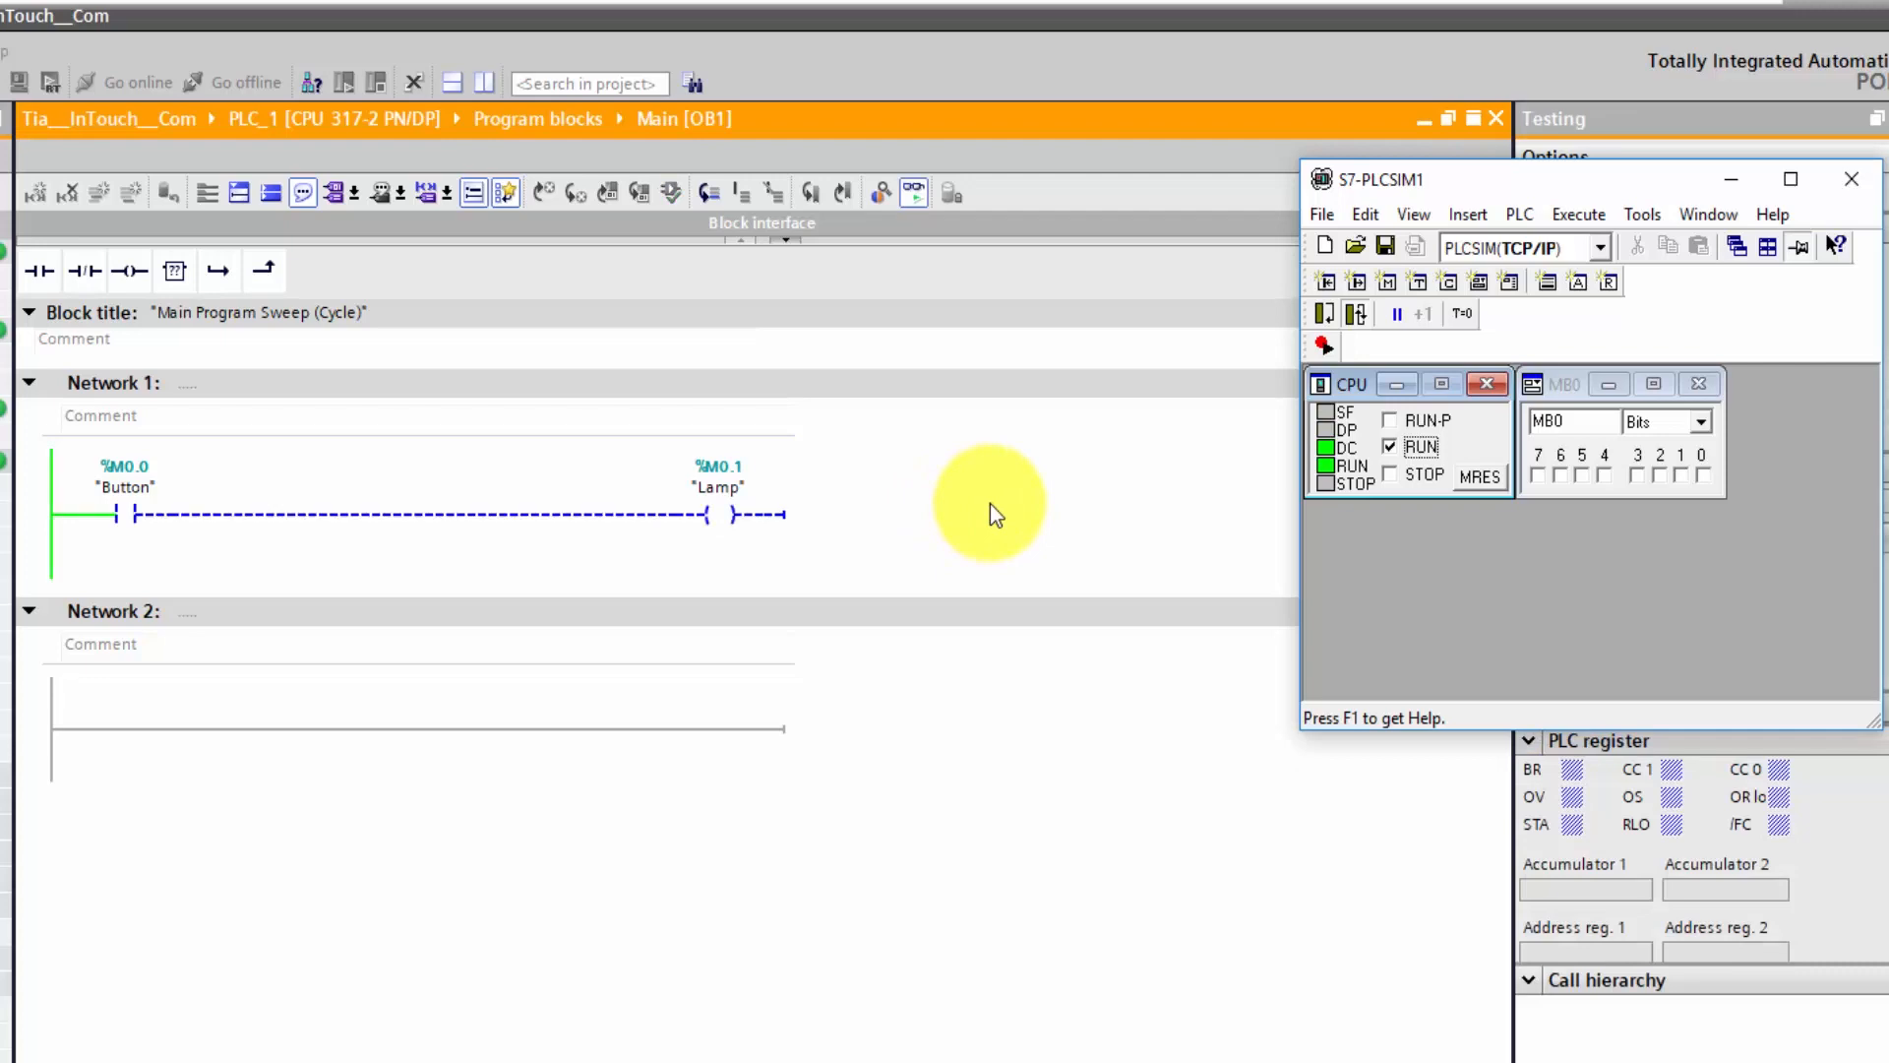
left_click(1704, 477)
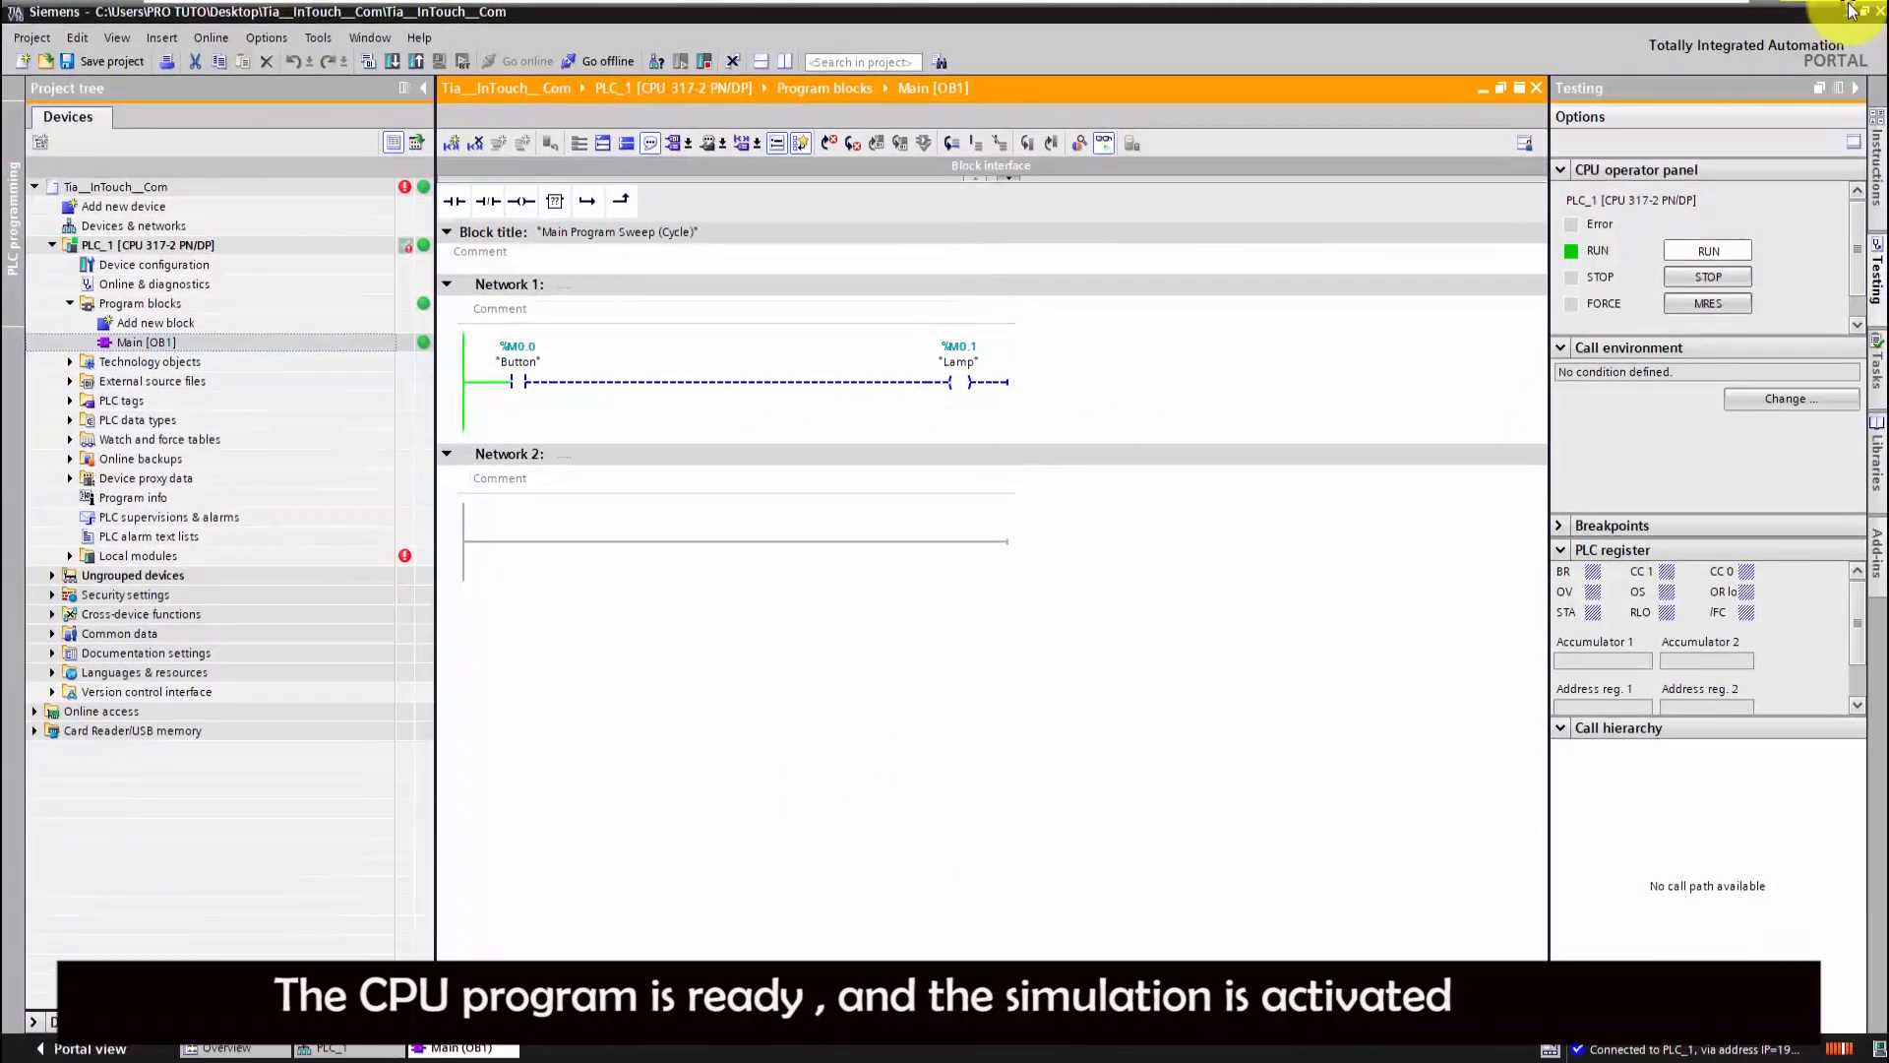
- Minimize TIA Portal and launch NetToPLCsim from the desktop as administrator, allowing it to make changes to the device
left_click(1849, 12)
right_click(622, 373)
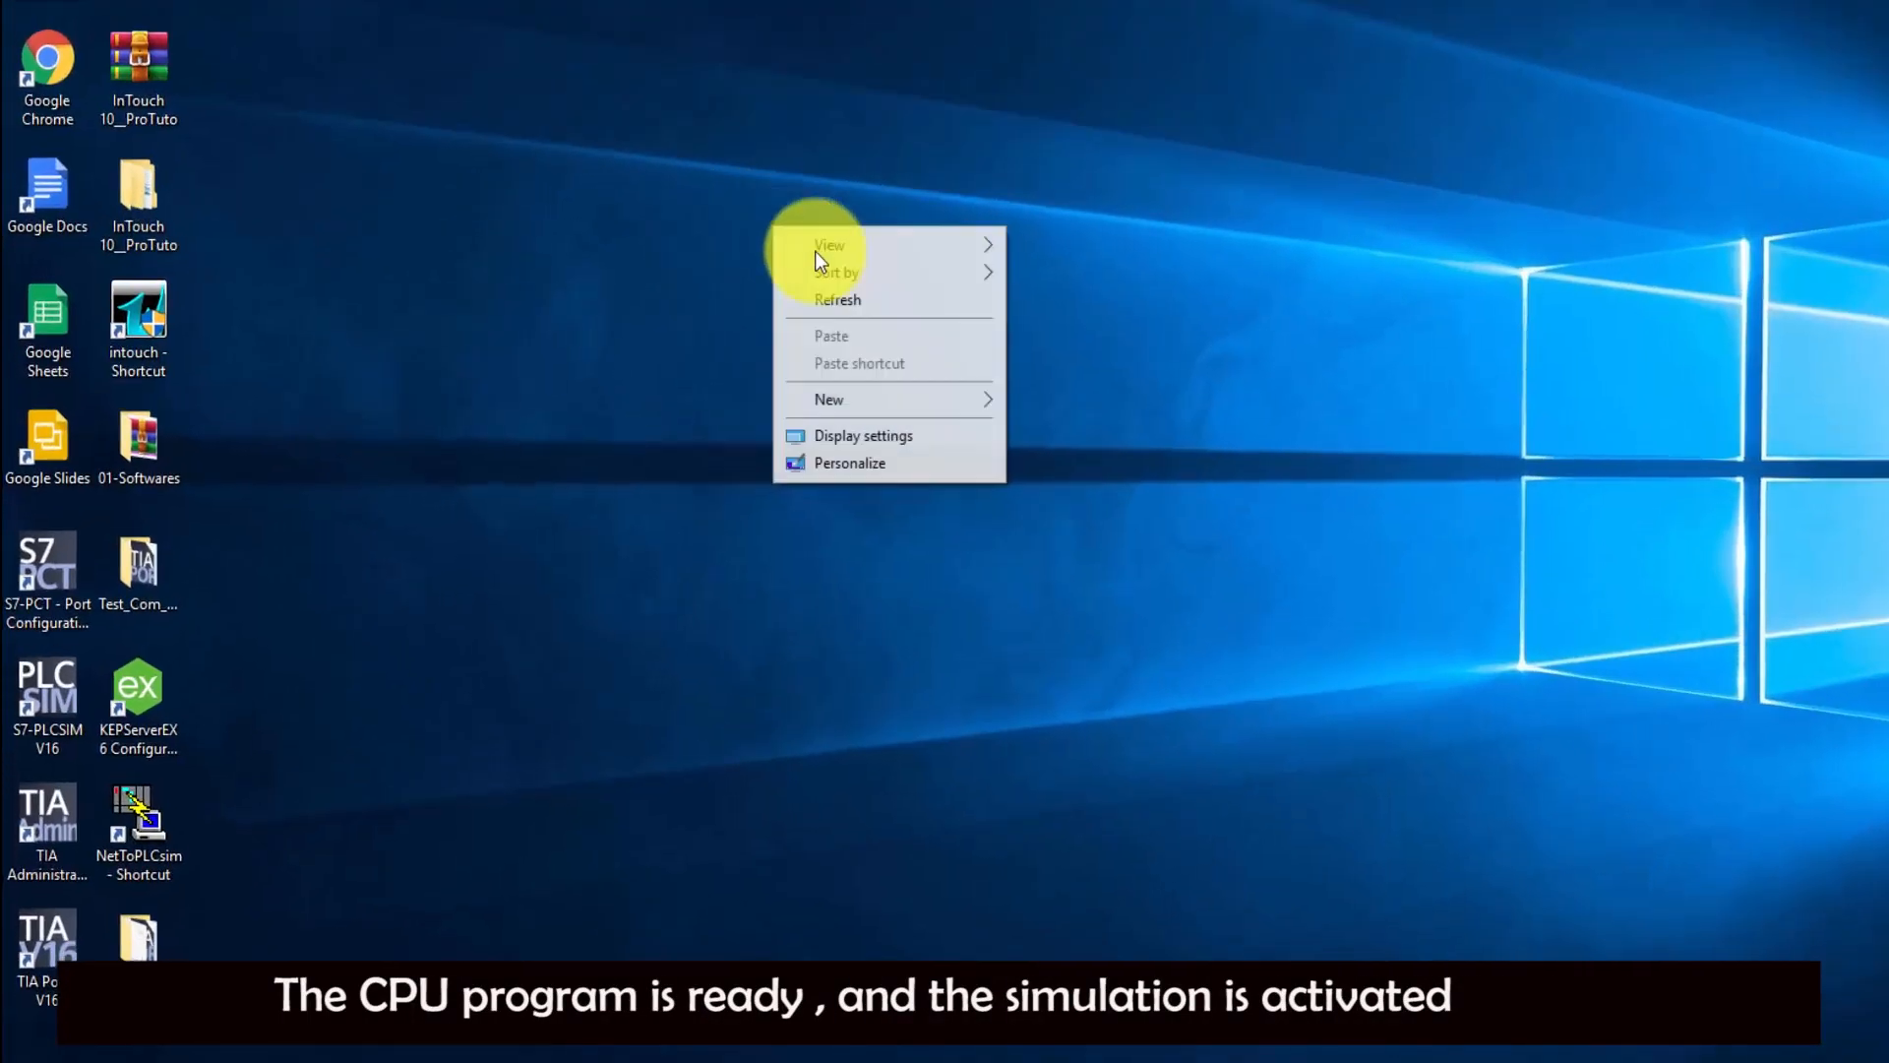
left_click(661, 431)
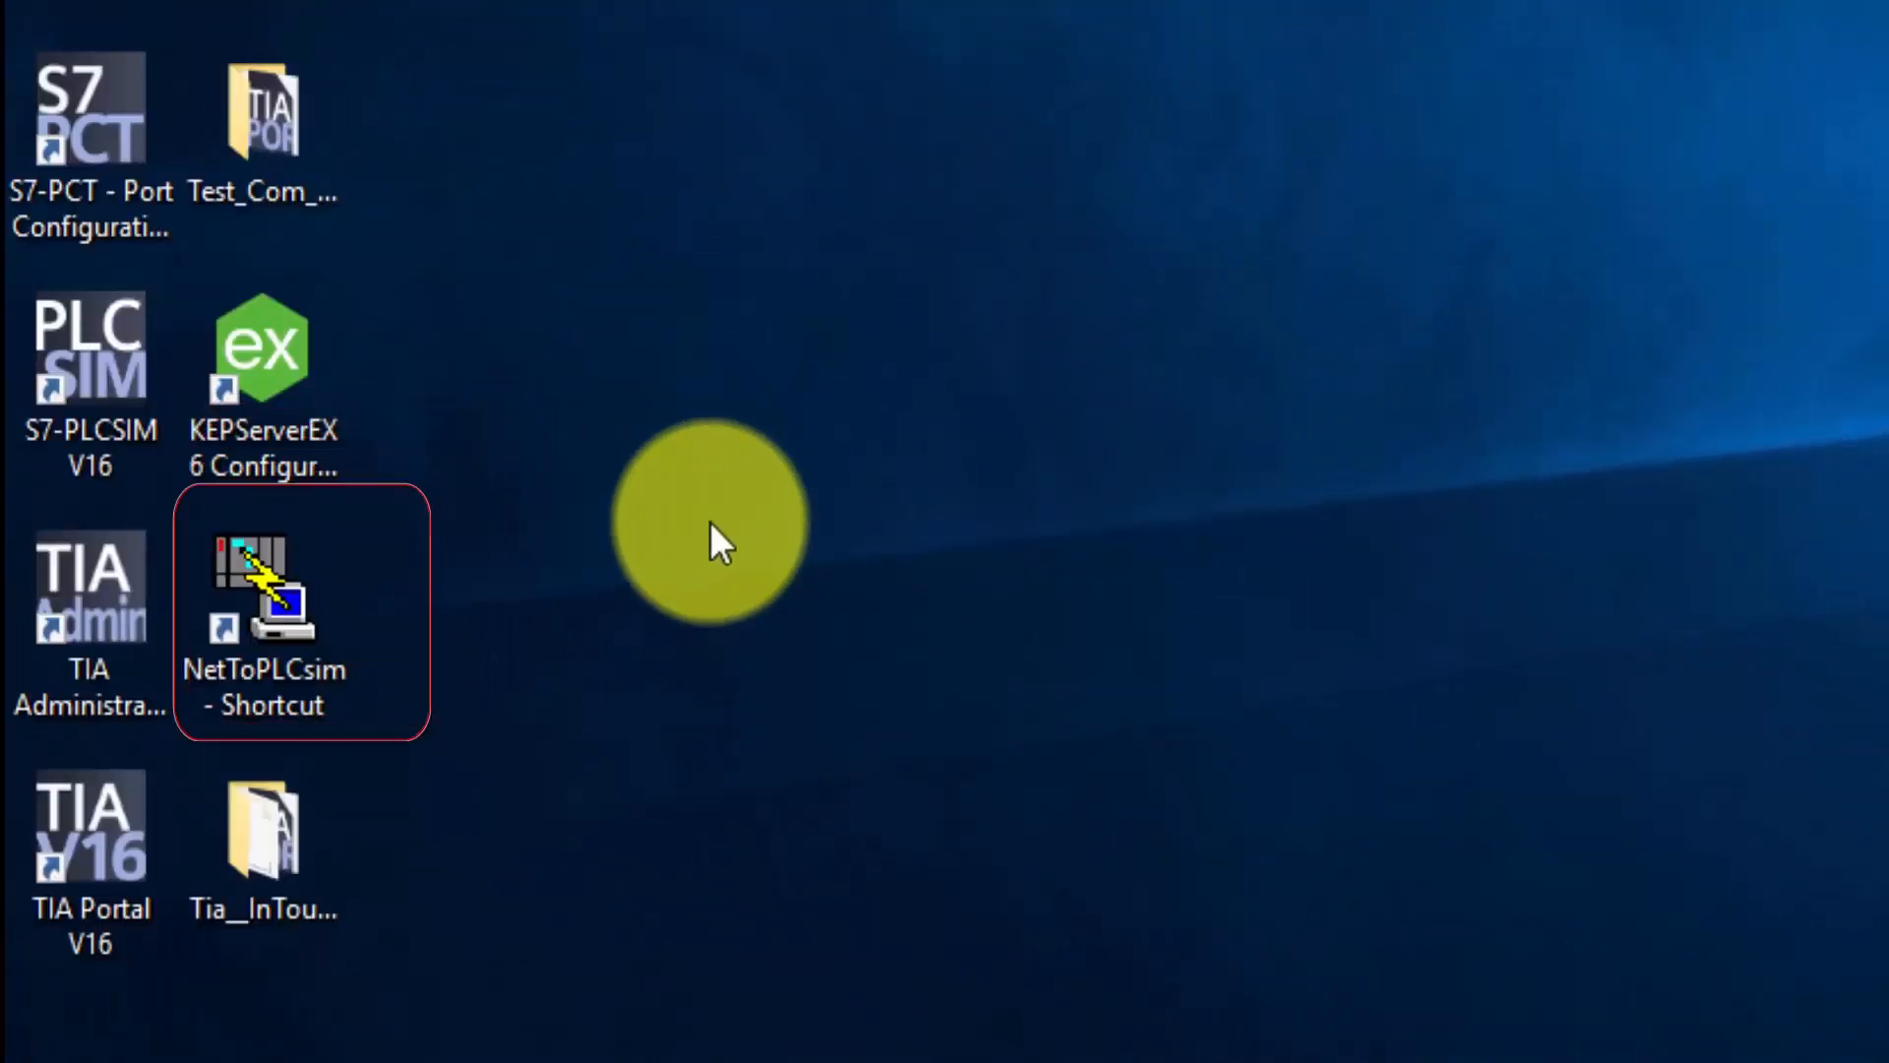
left_click(310, 592)
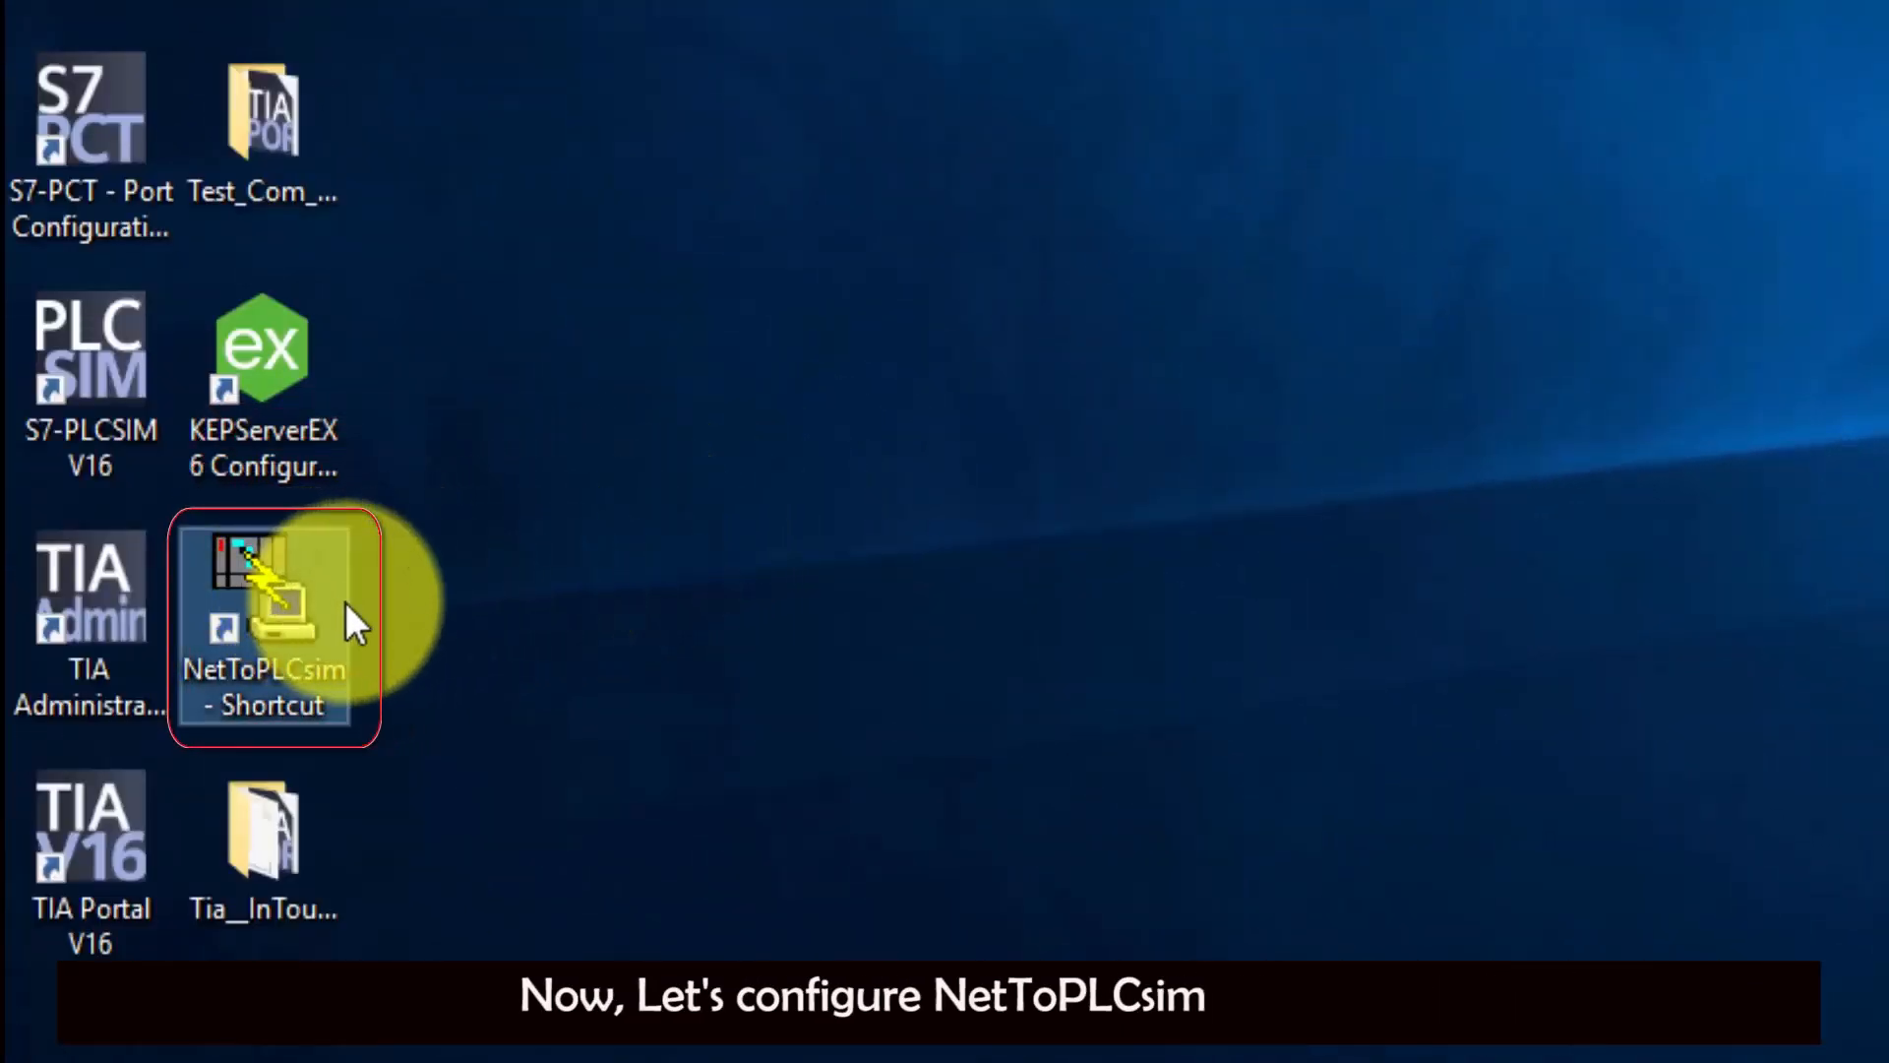
right_click(309, 589)
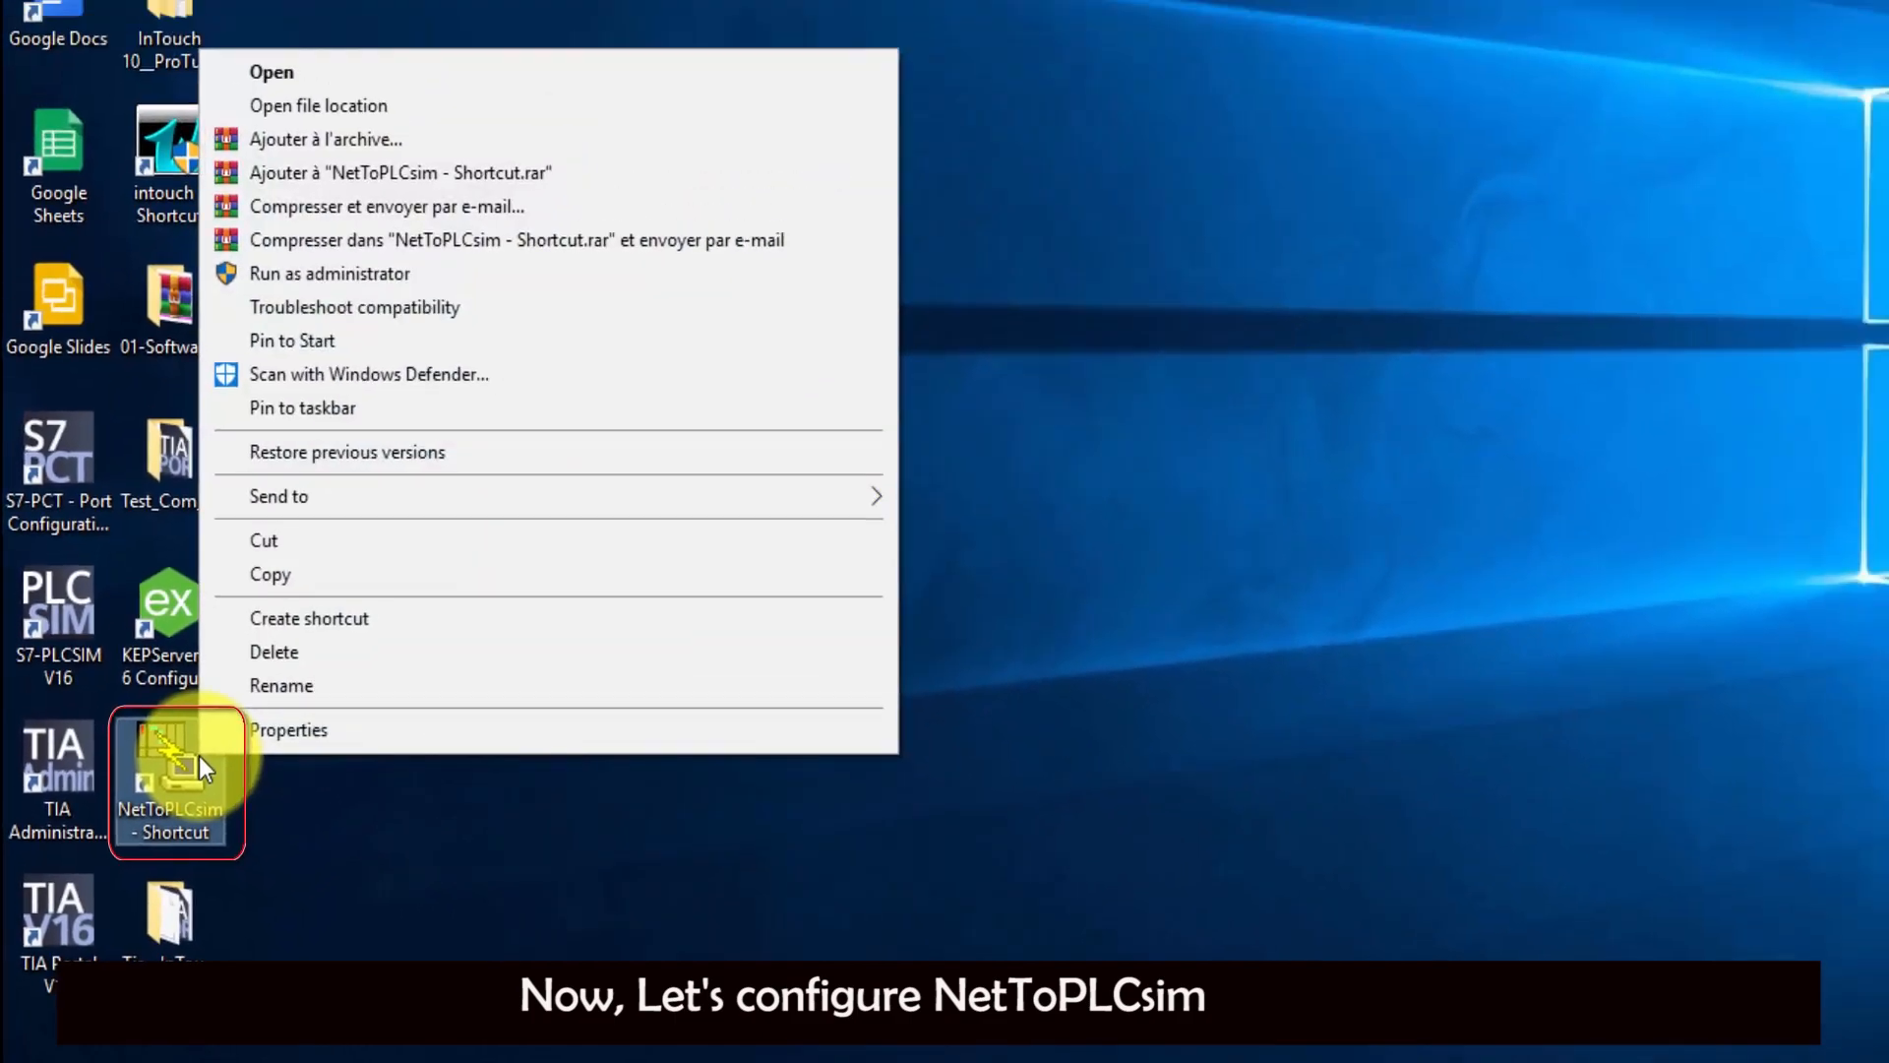
left_click(452, 279)
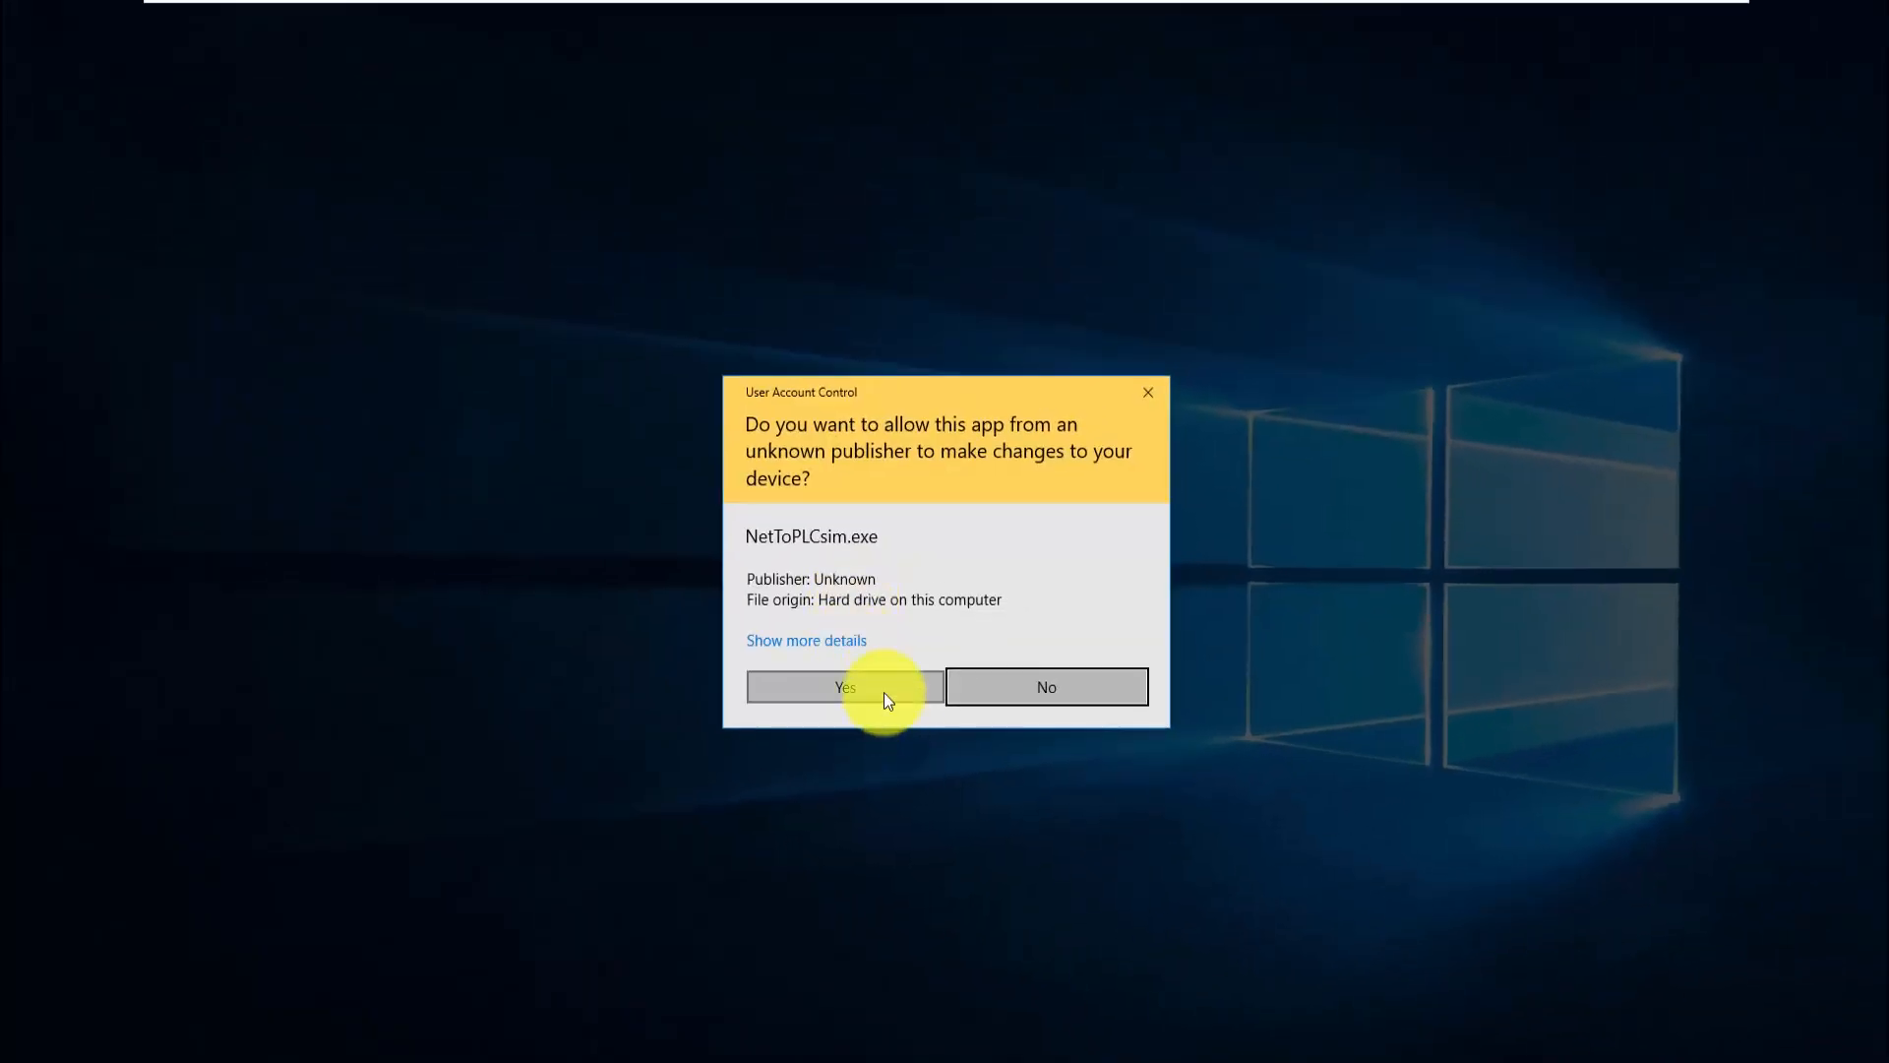
left_click(887, 696)
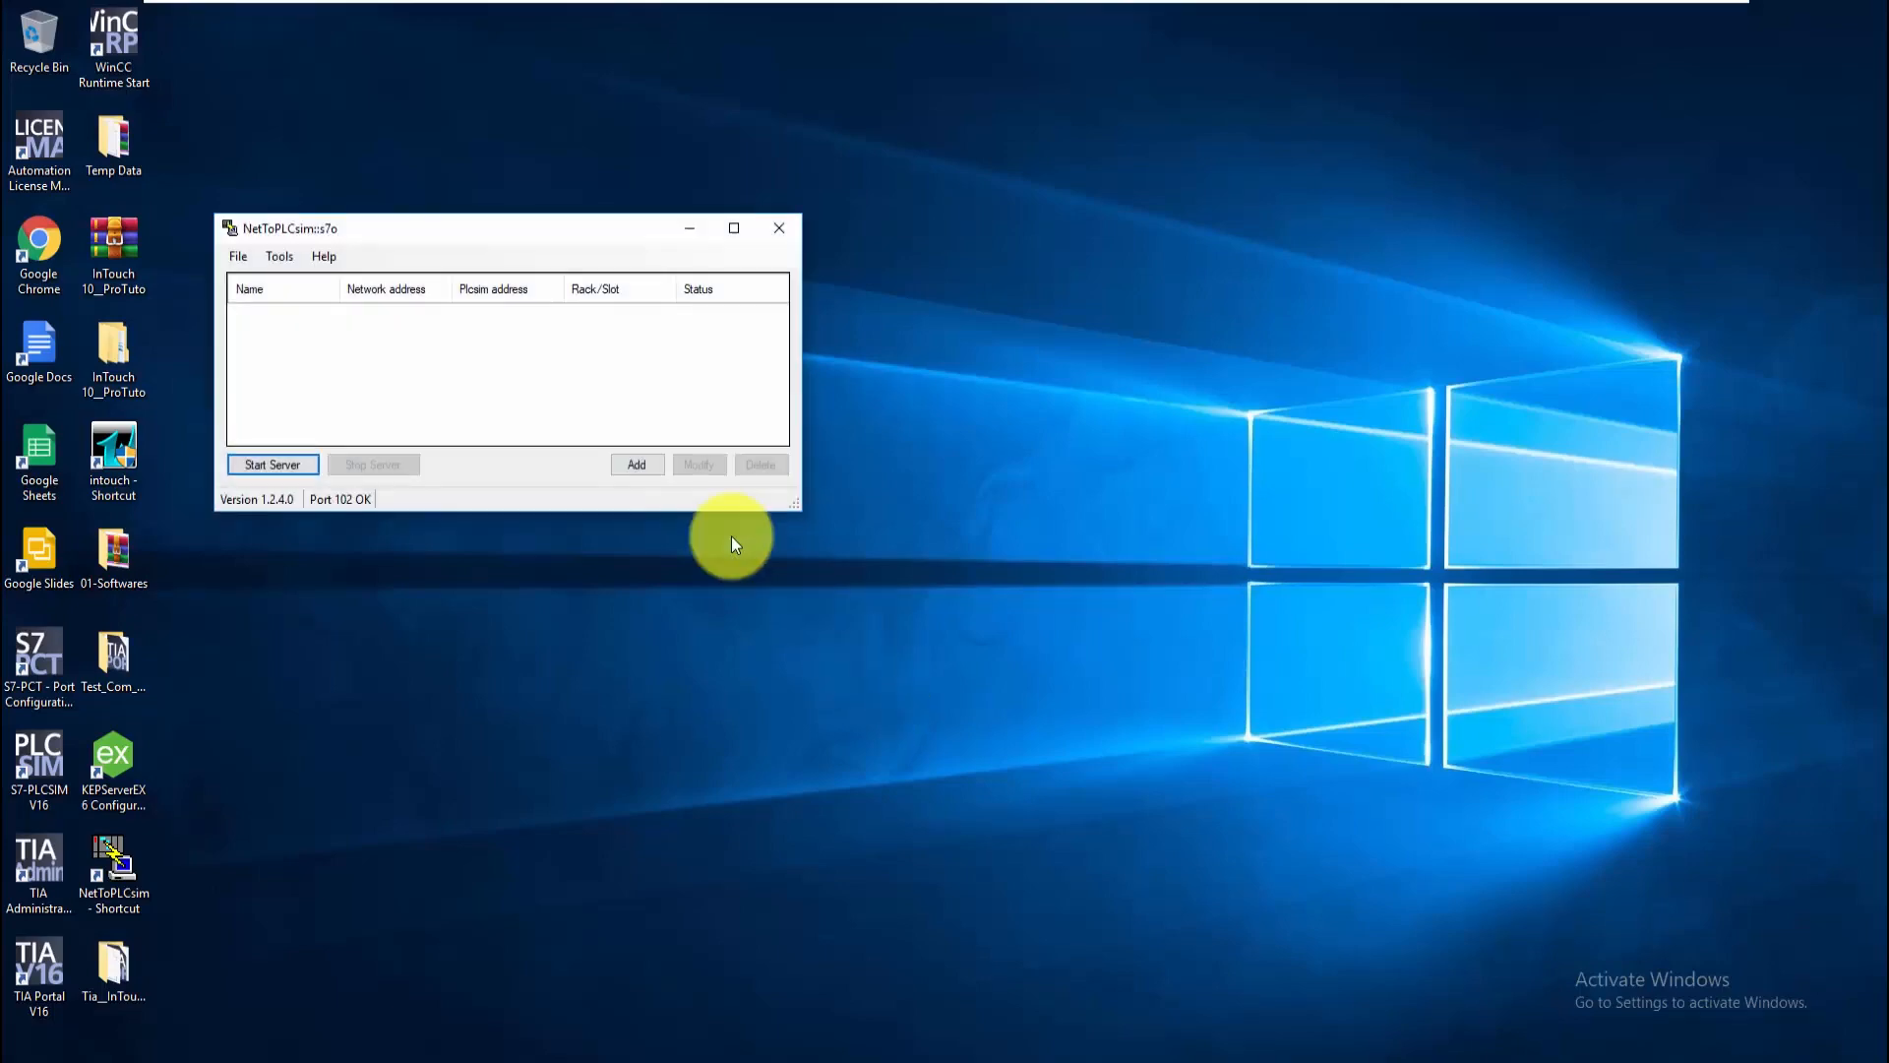
- Free TCP port 102 for NetToPLCsim with the Get Port 102 tool
left_click_drag(494, 234, 729, 335)
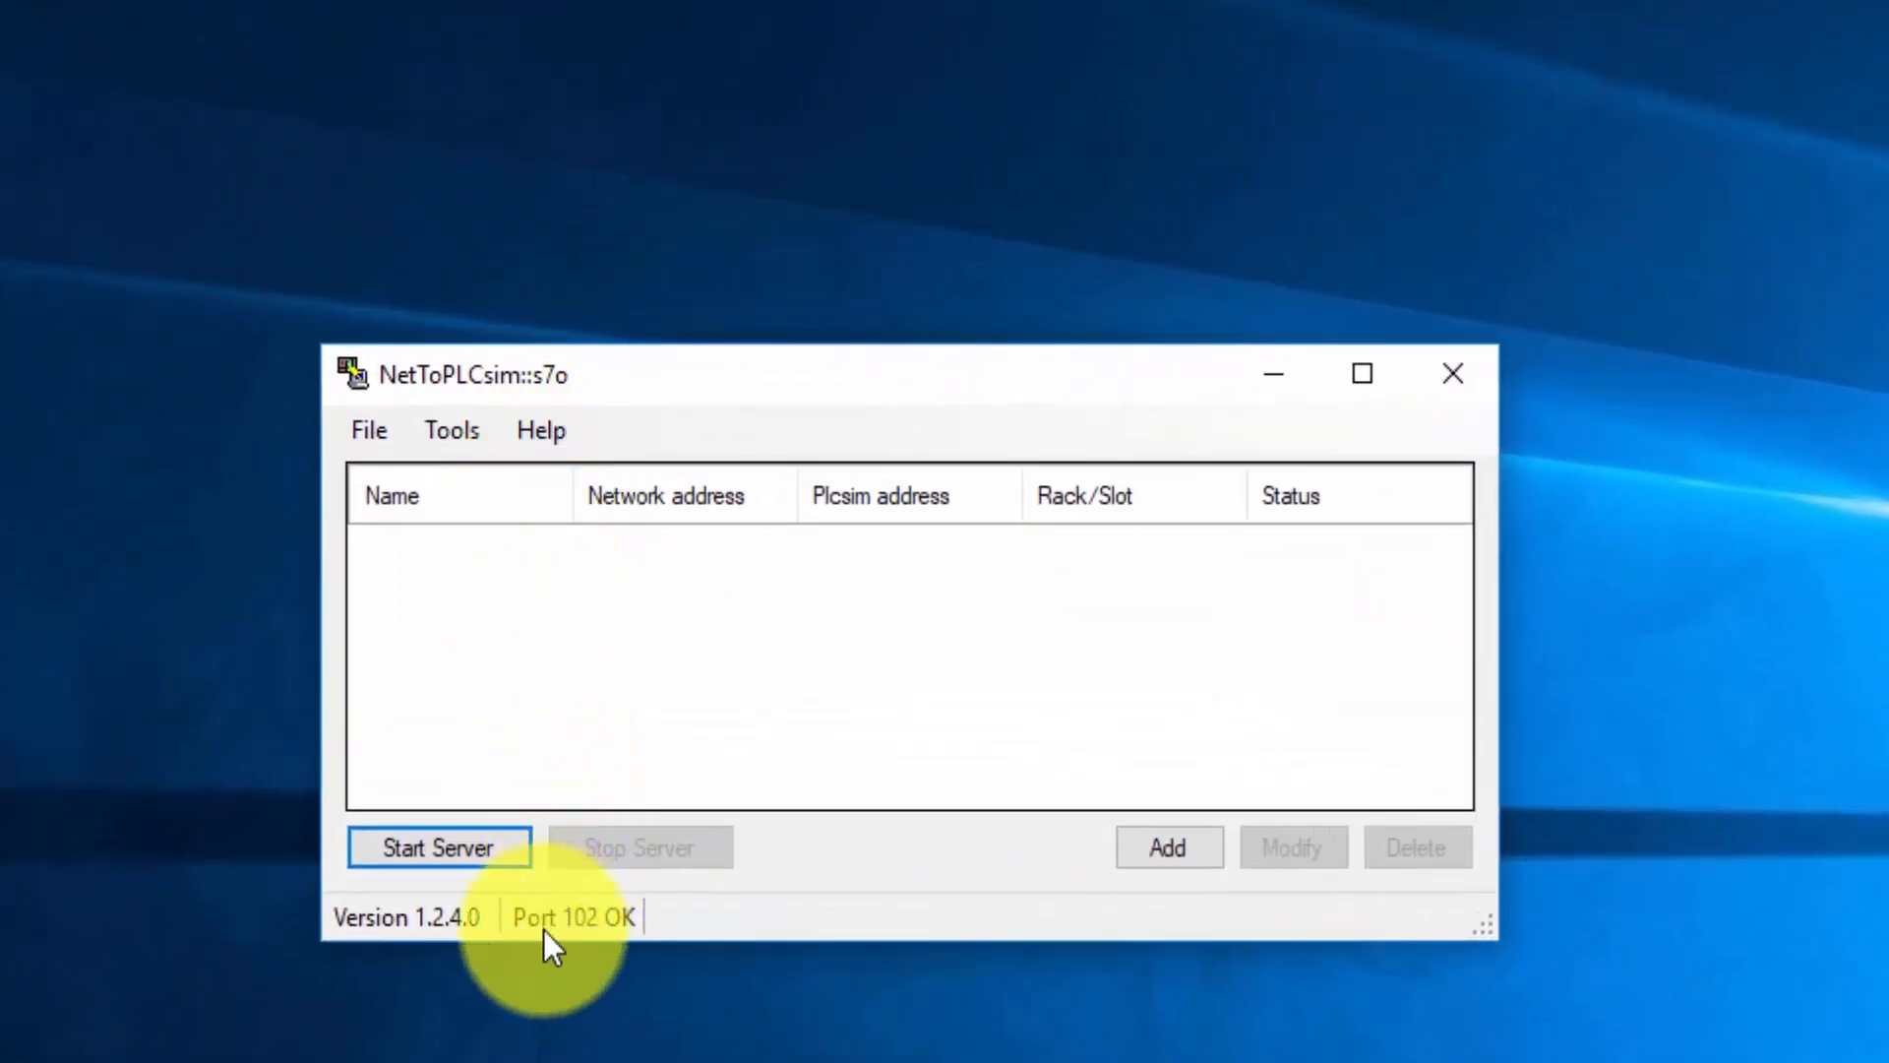
left_click(459, 433)
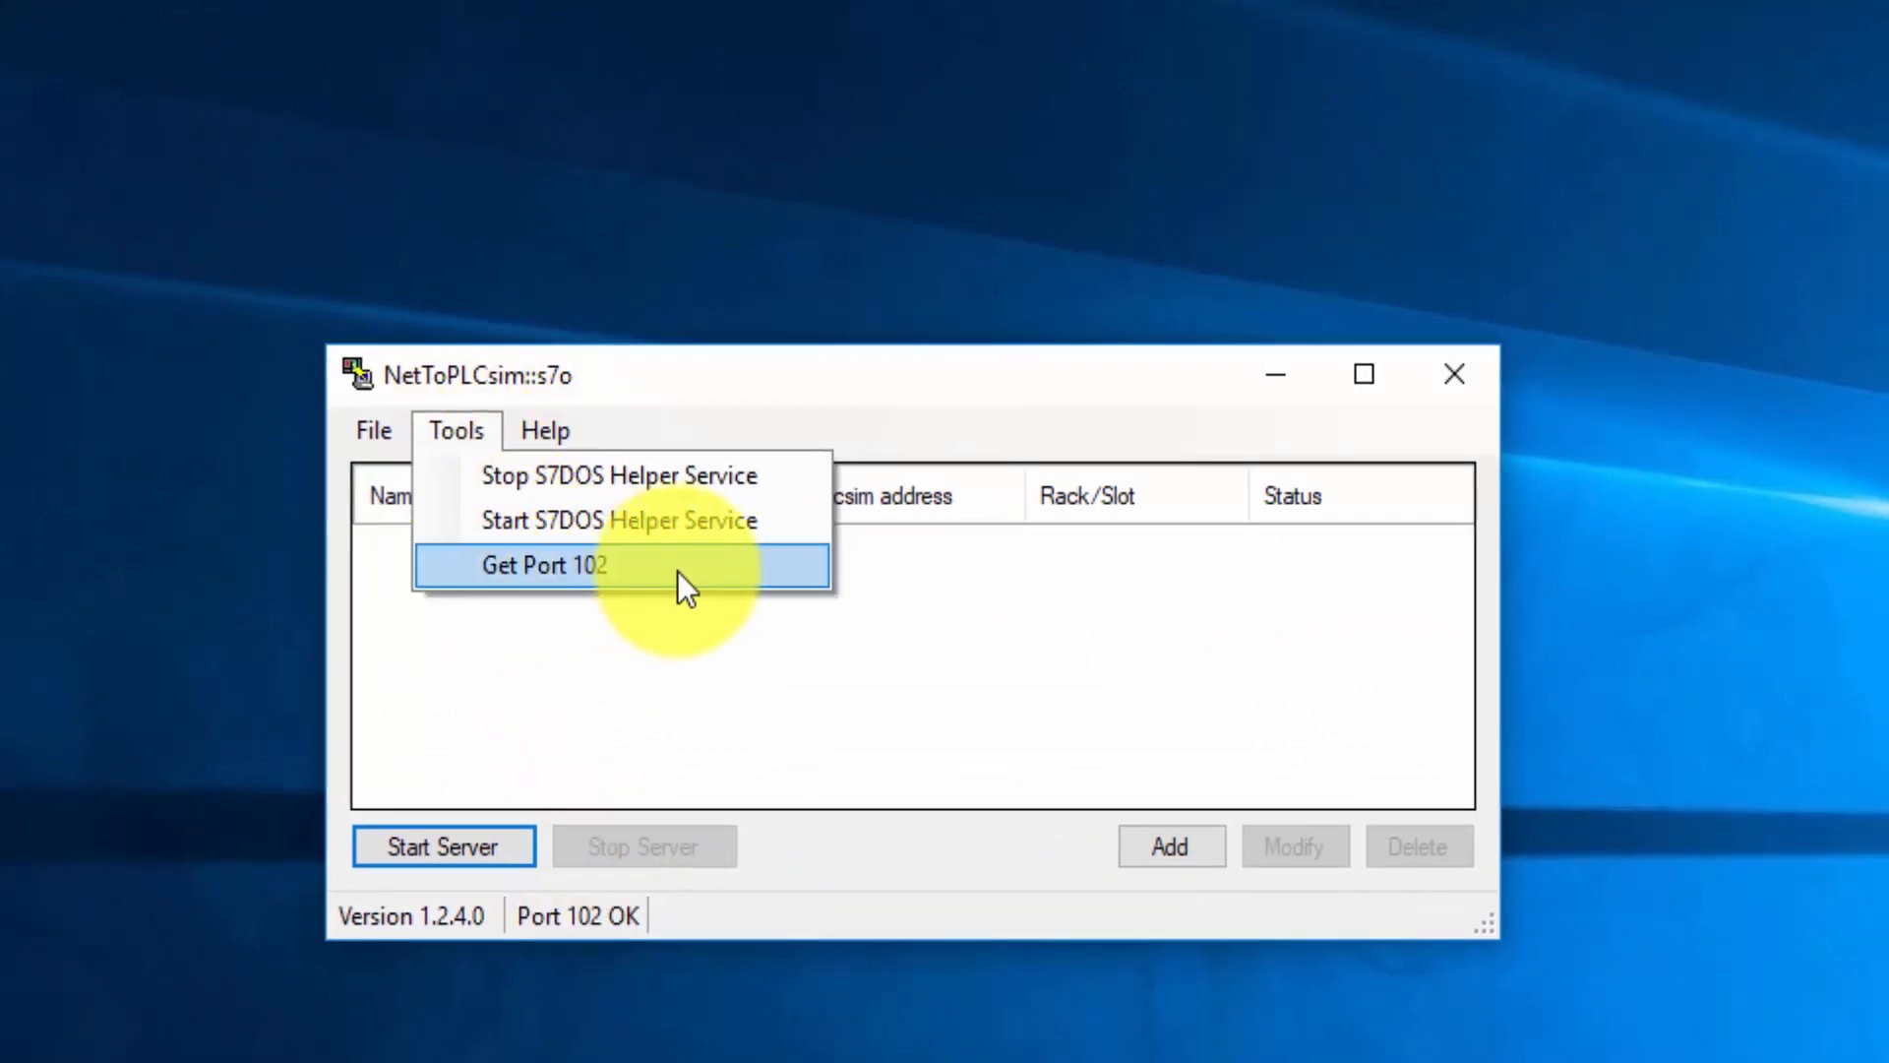
left_click(677, 572)
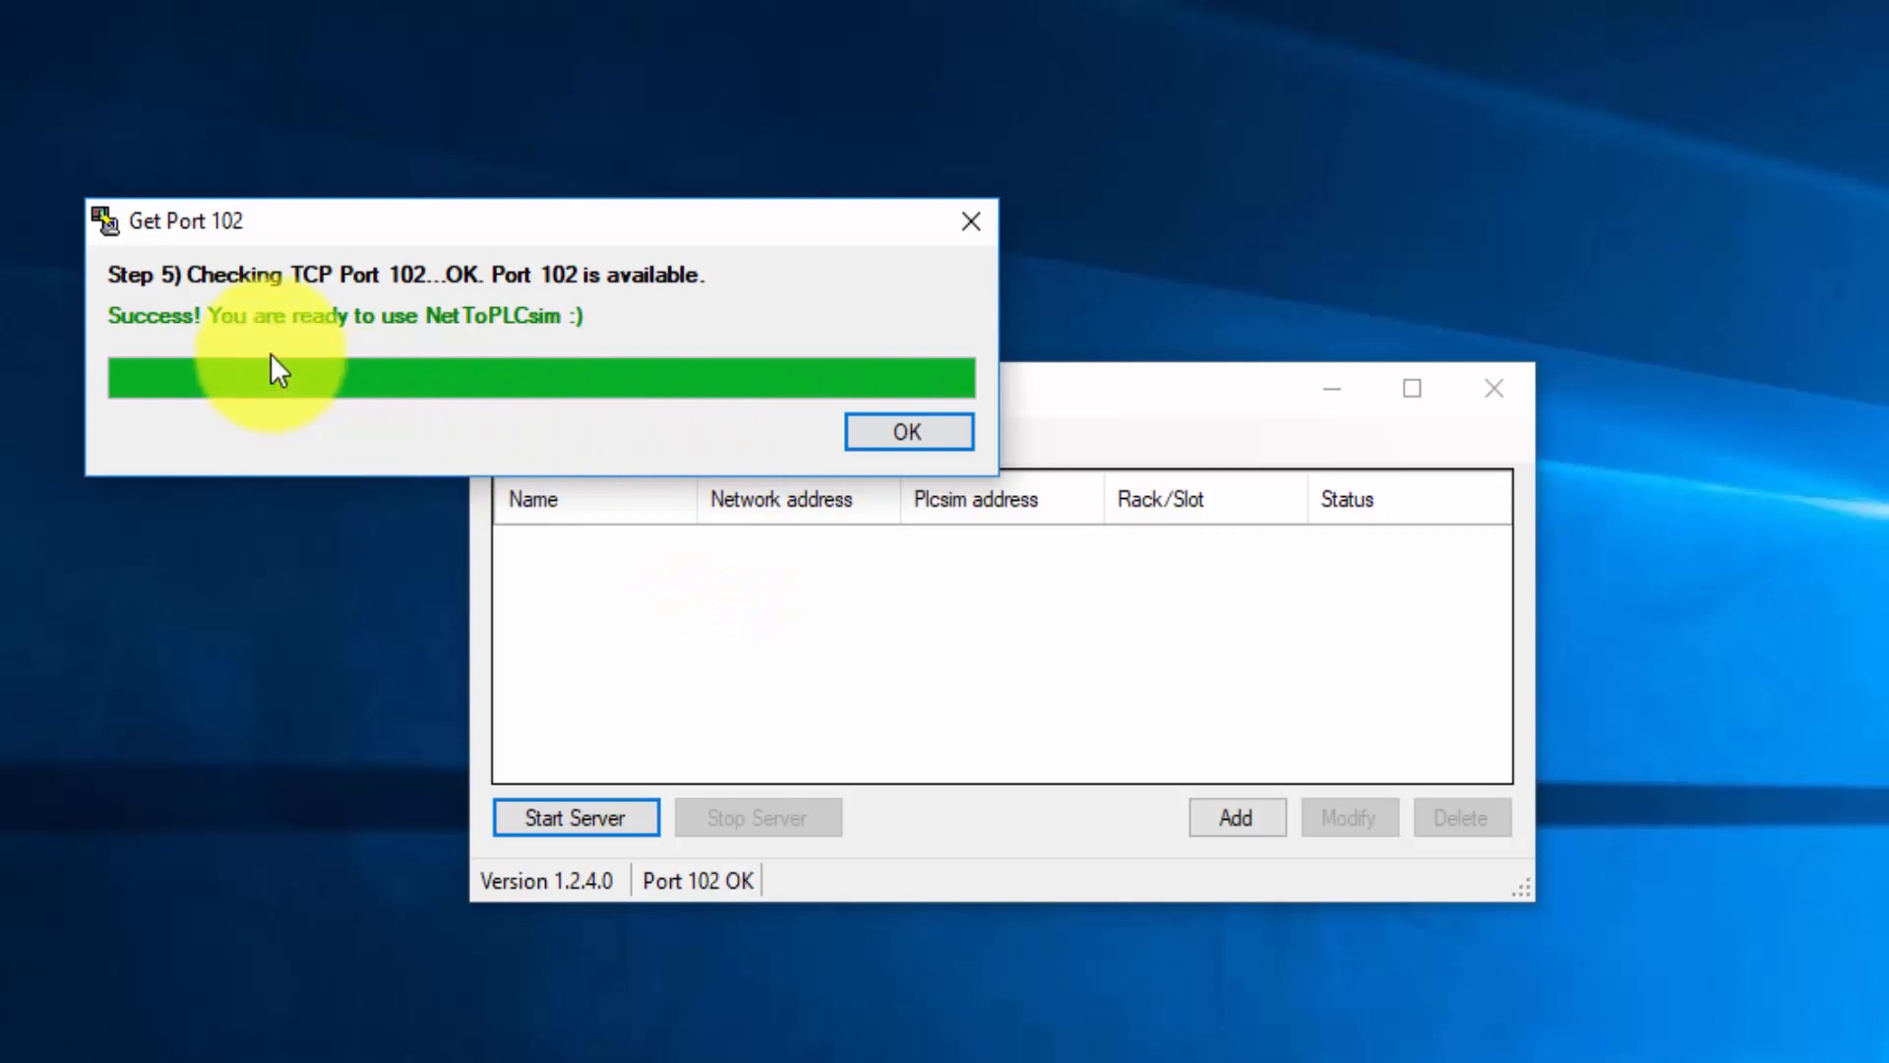
left_click(893, 431)
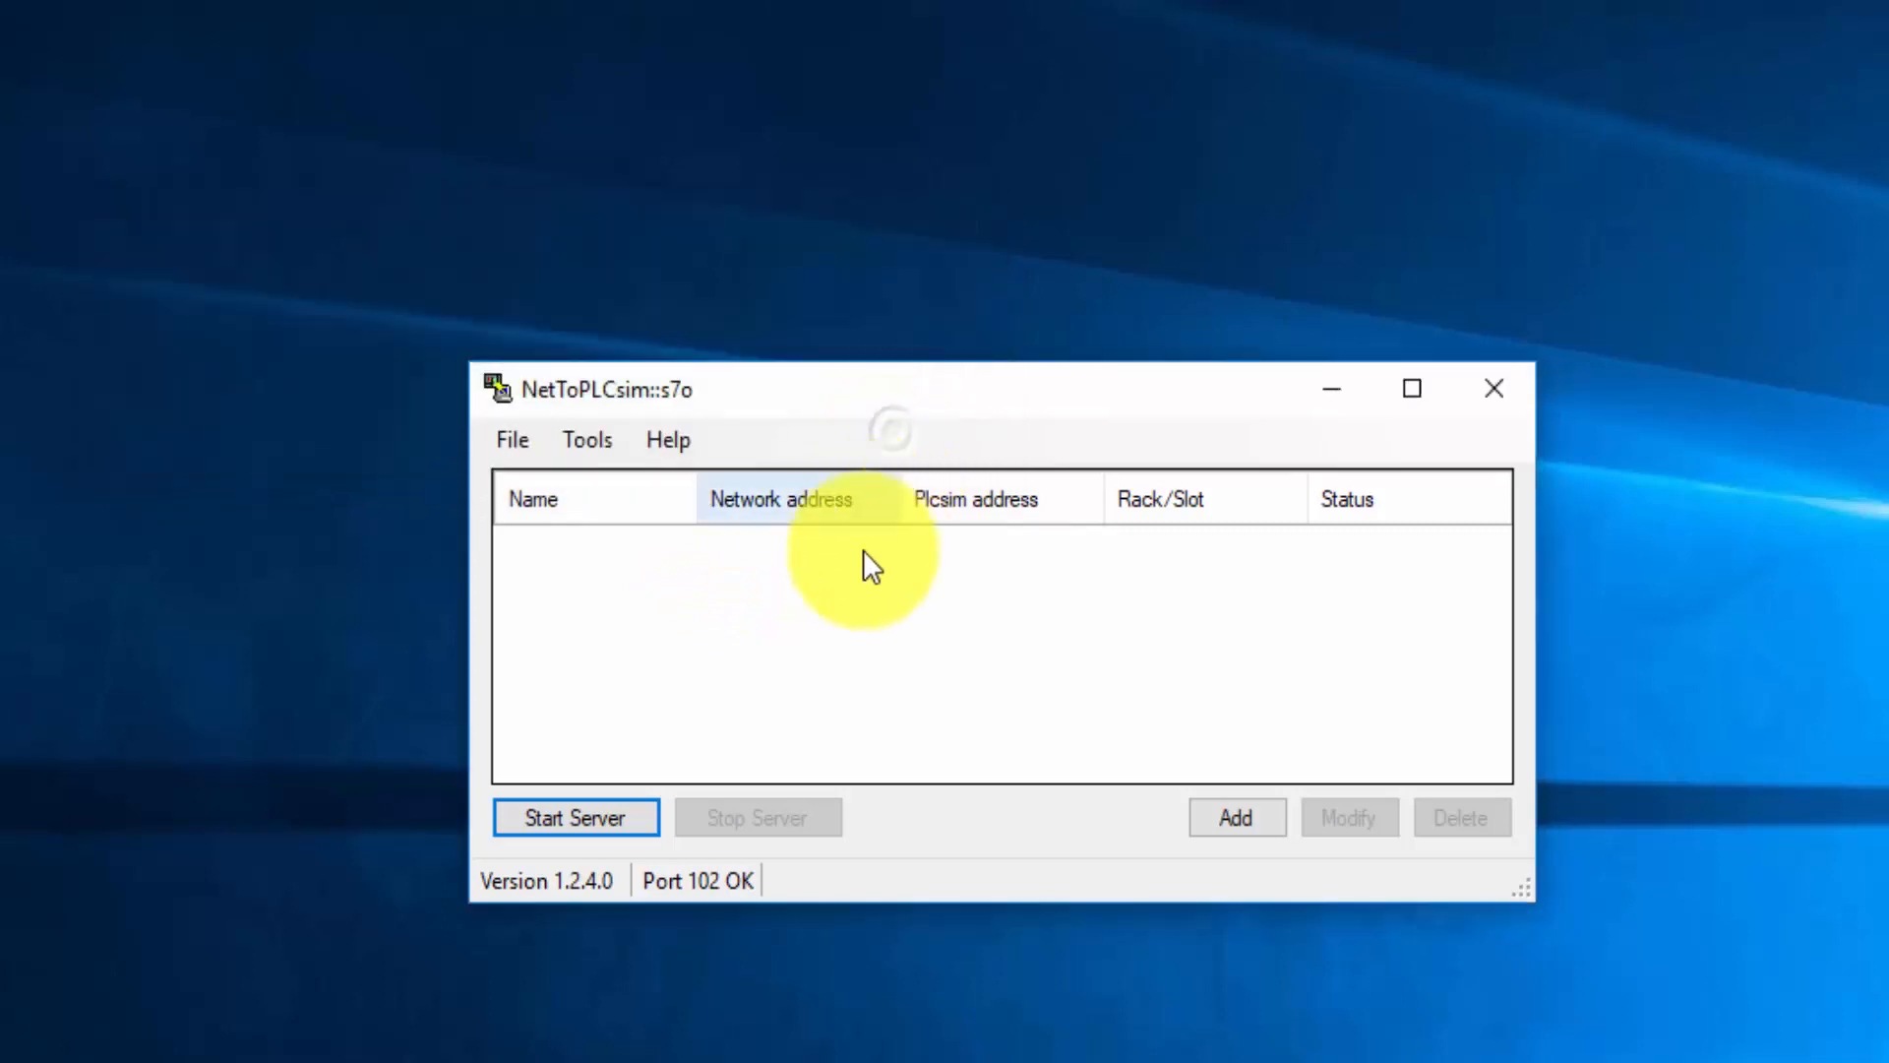
- Create a new station named PLC#001 and set its network IP address to 192.168.0.100, the Intel Gigabit adapter
left_click(1218, 821)
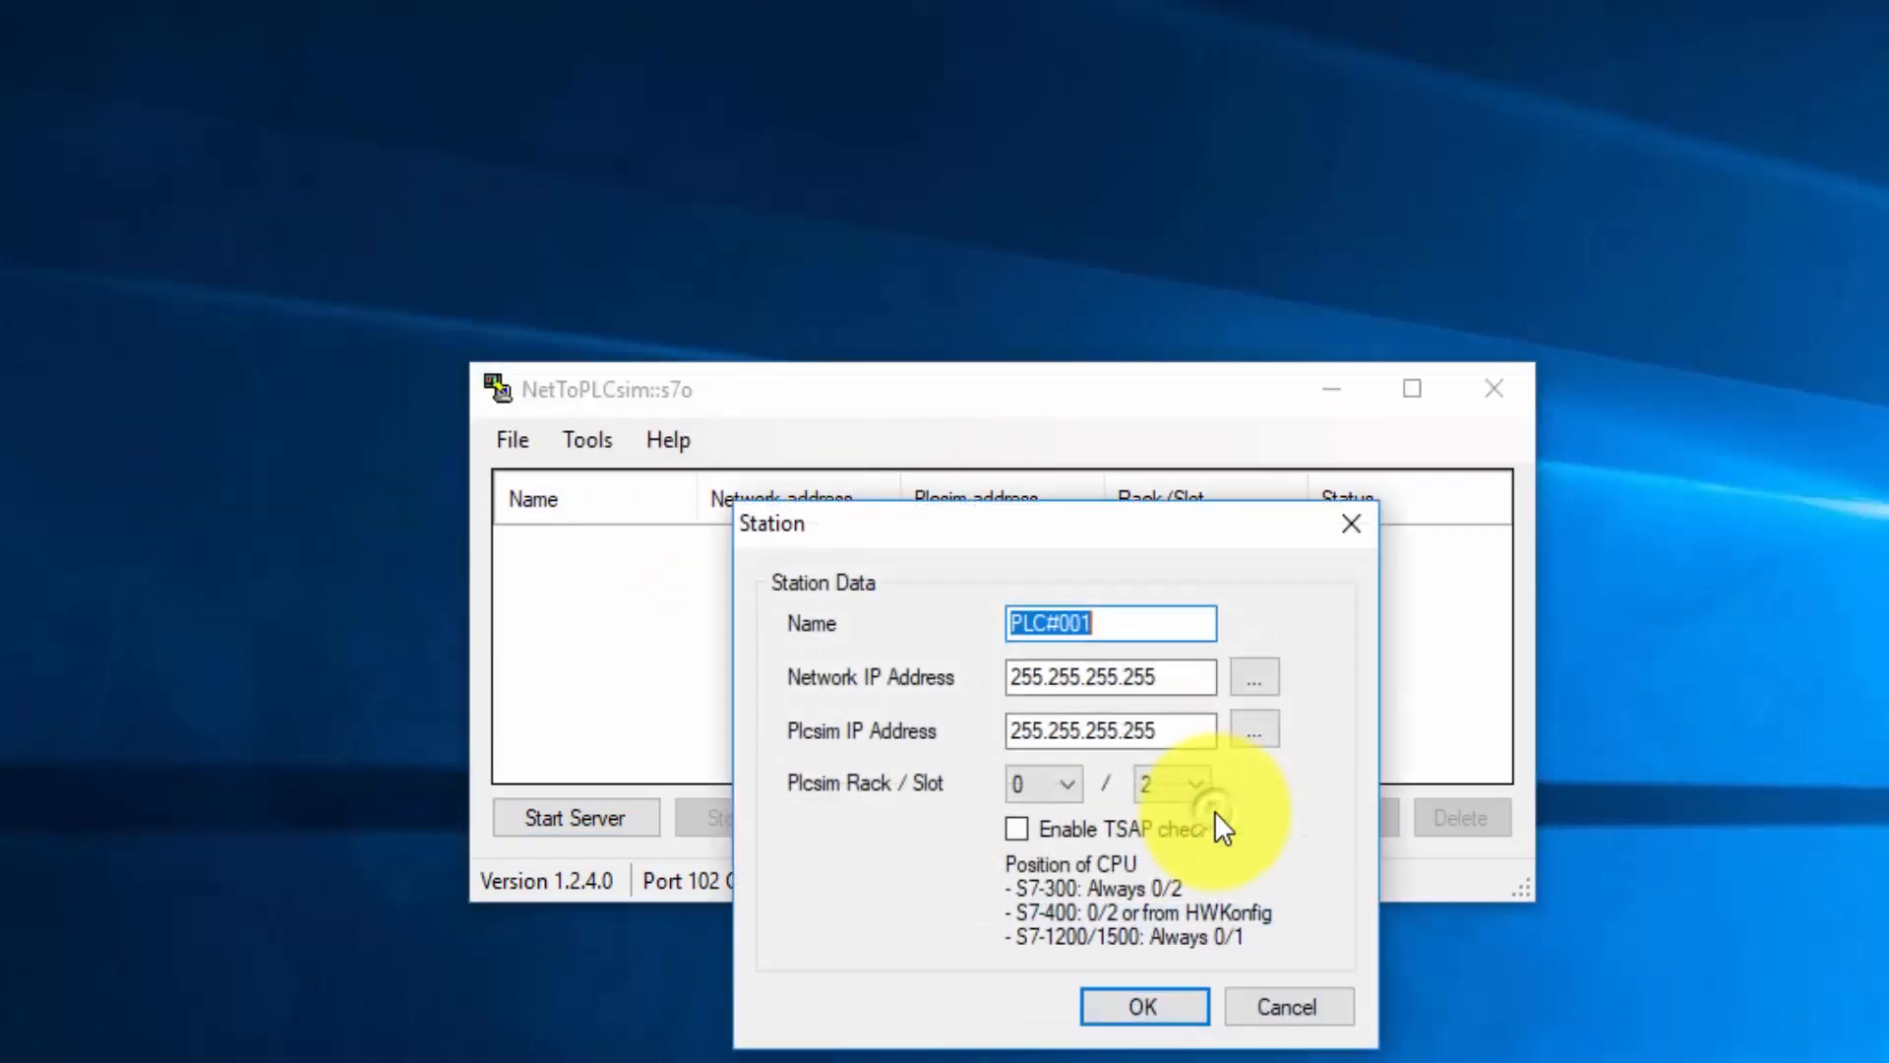
left_click(1238, 677)
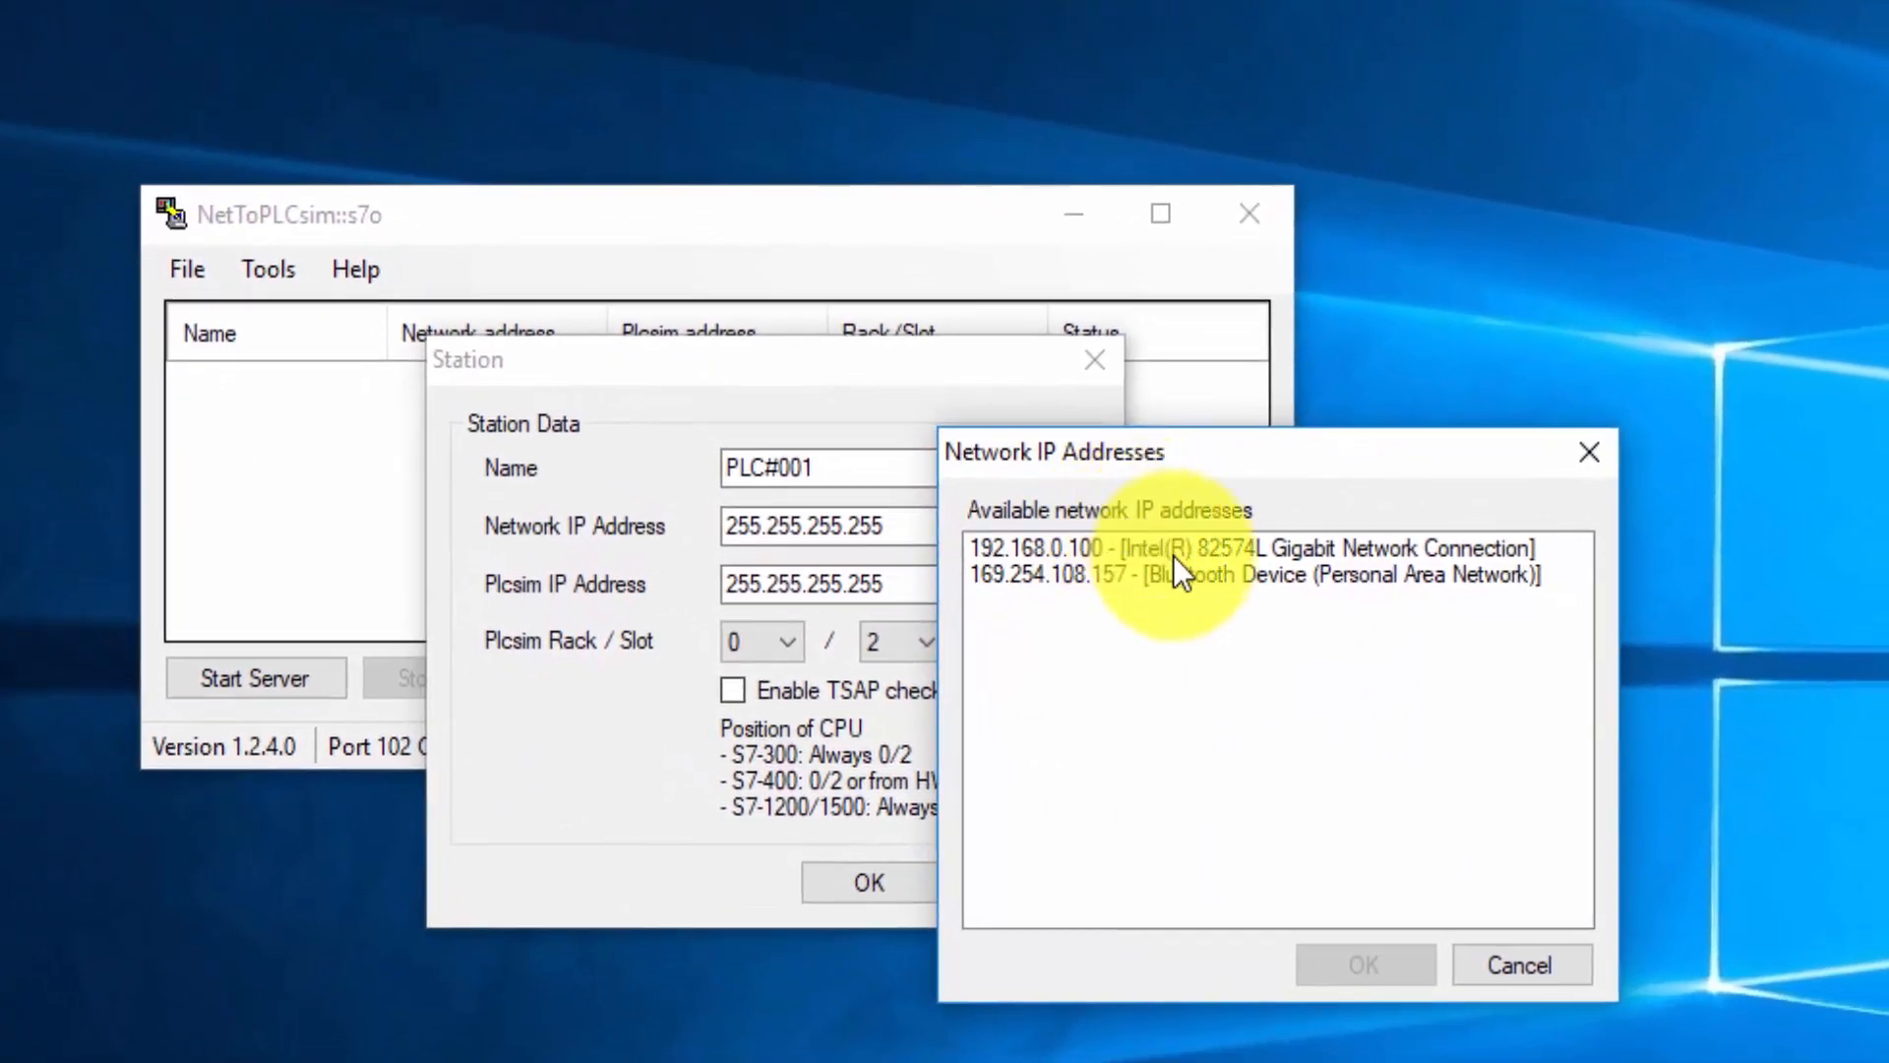
left_click(1173, 551)
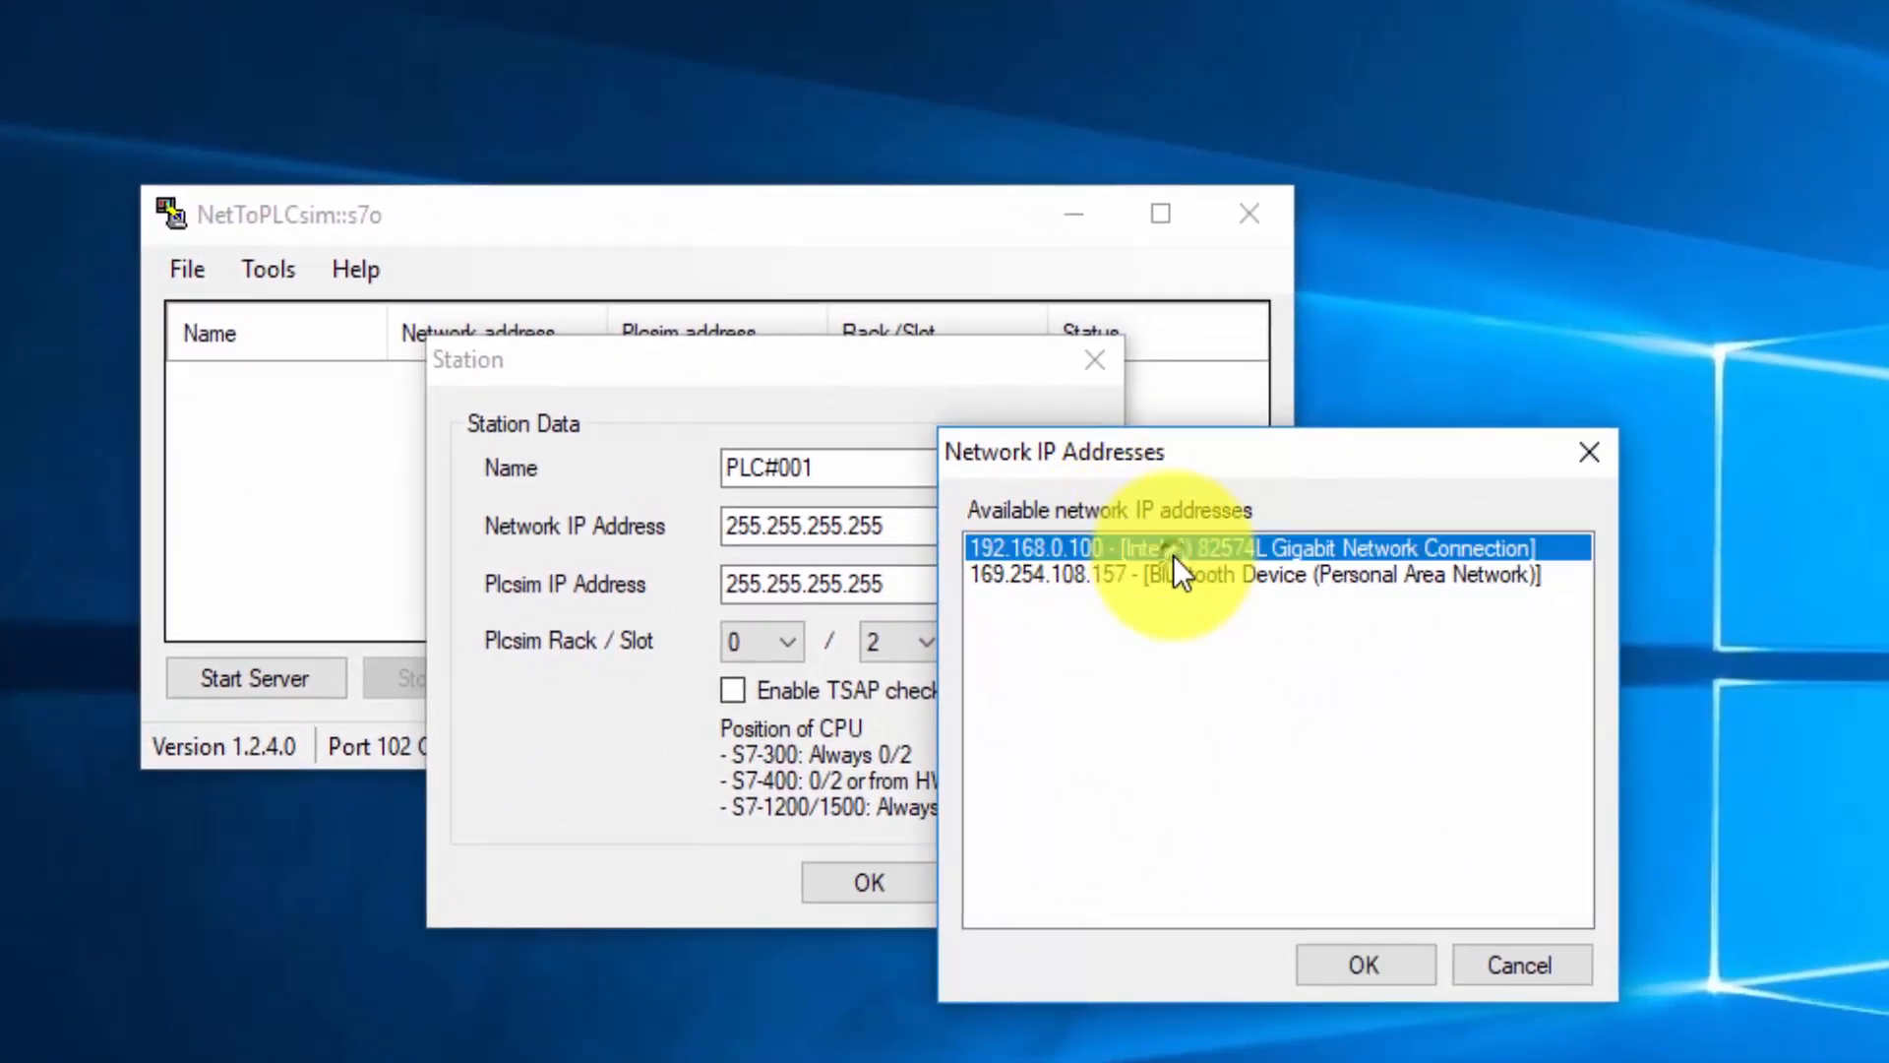
left_click(1357, 962)
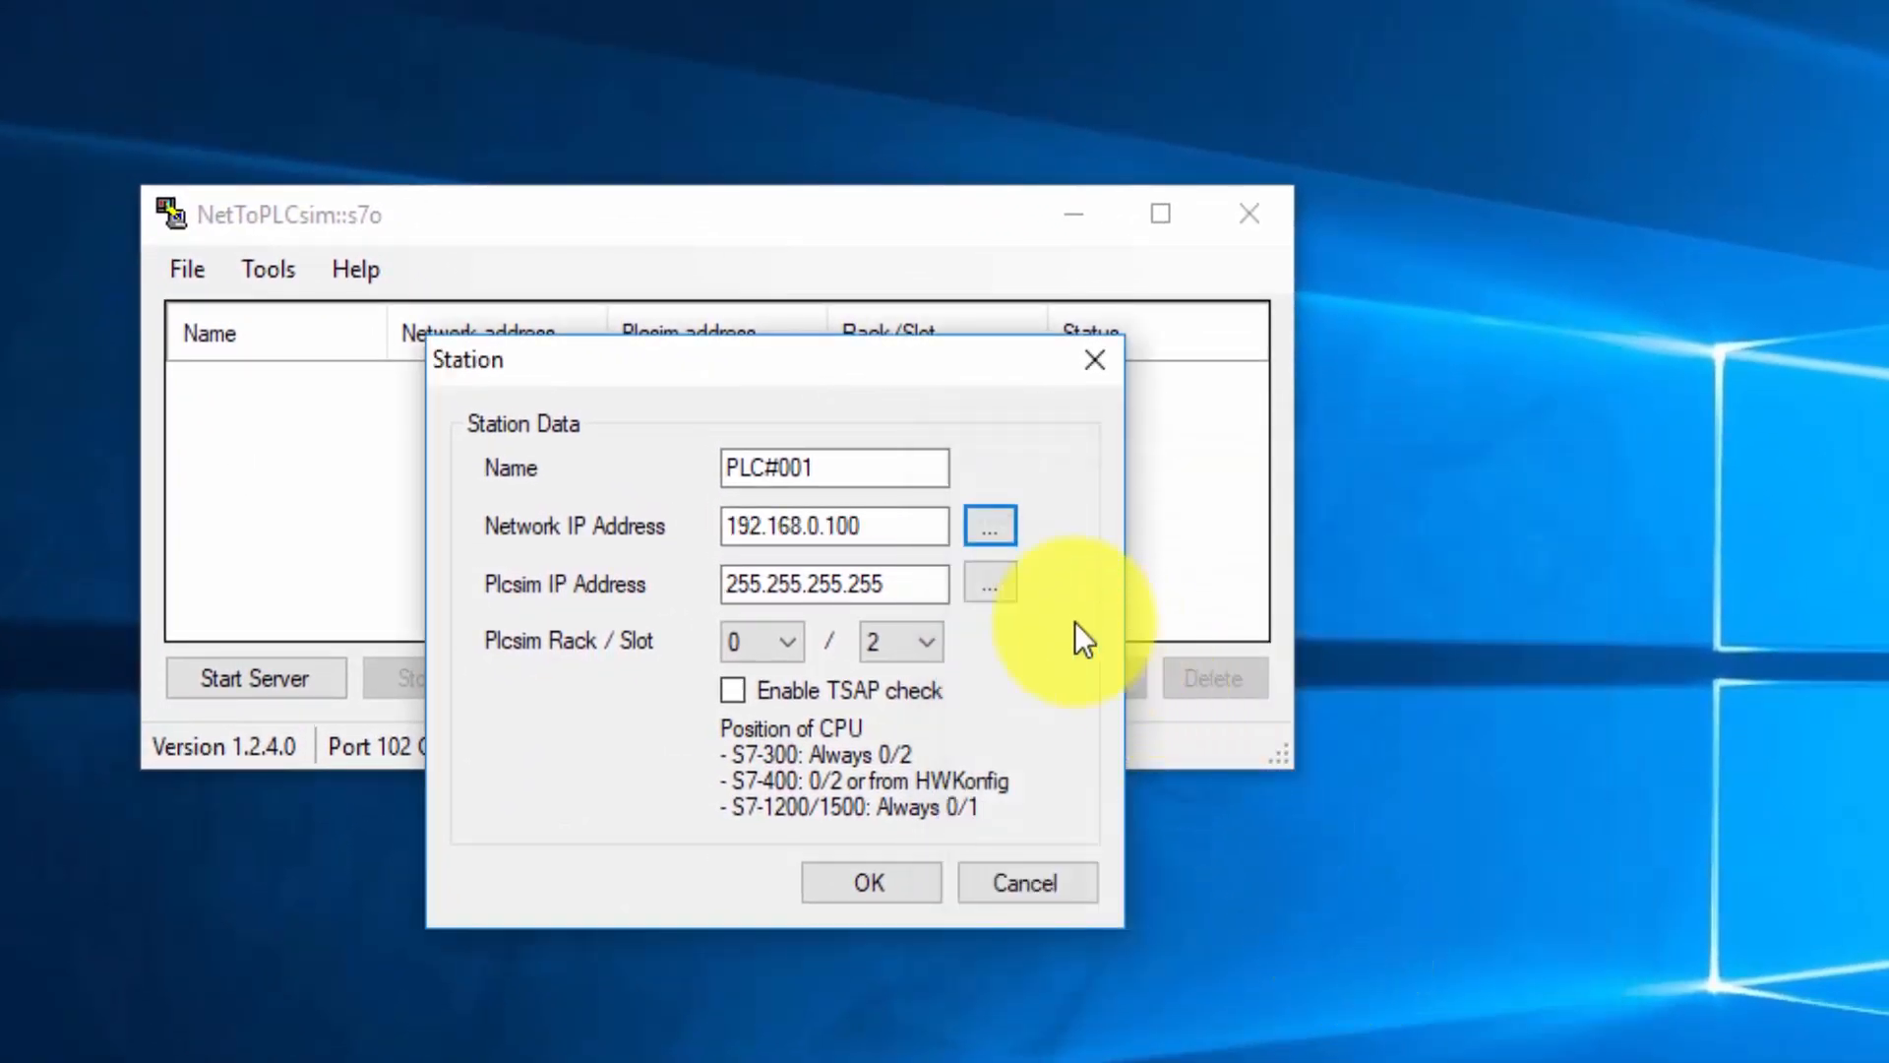
- Try to browse for a reachable PLC to fill in the station's Plcsim IP address
left_click(994, 588)
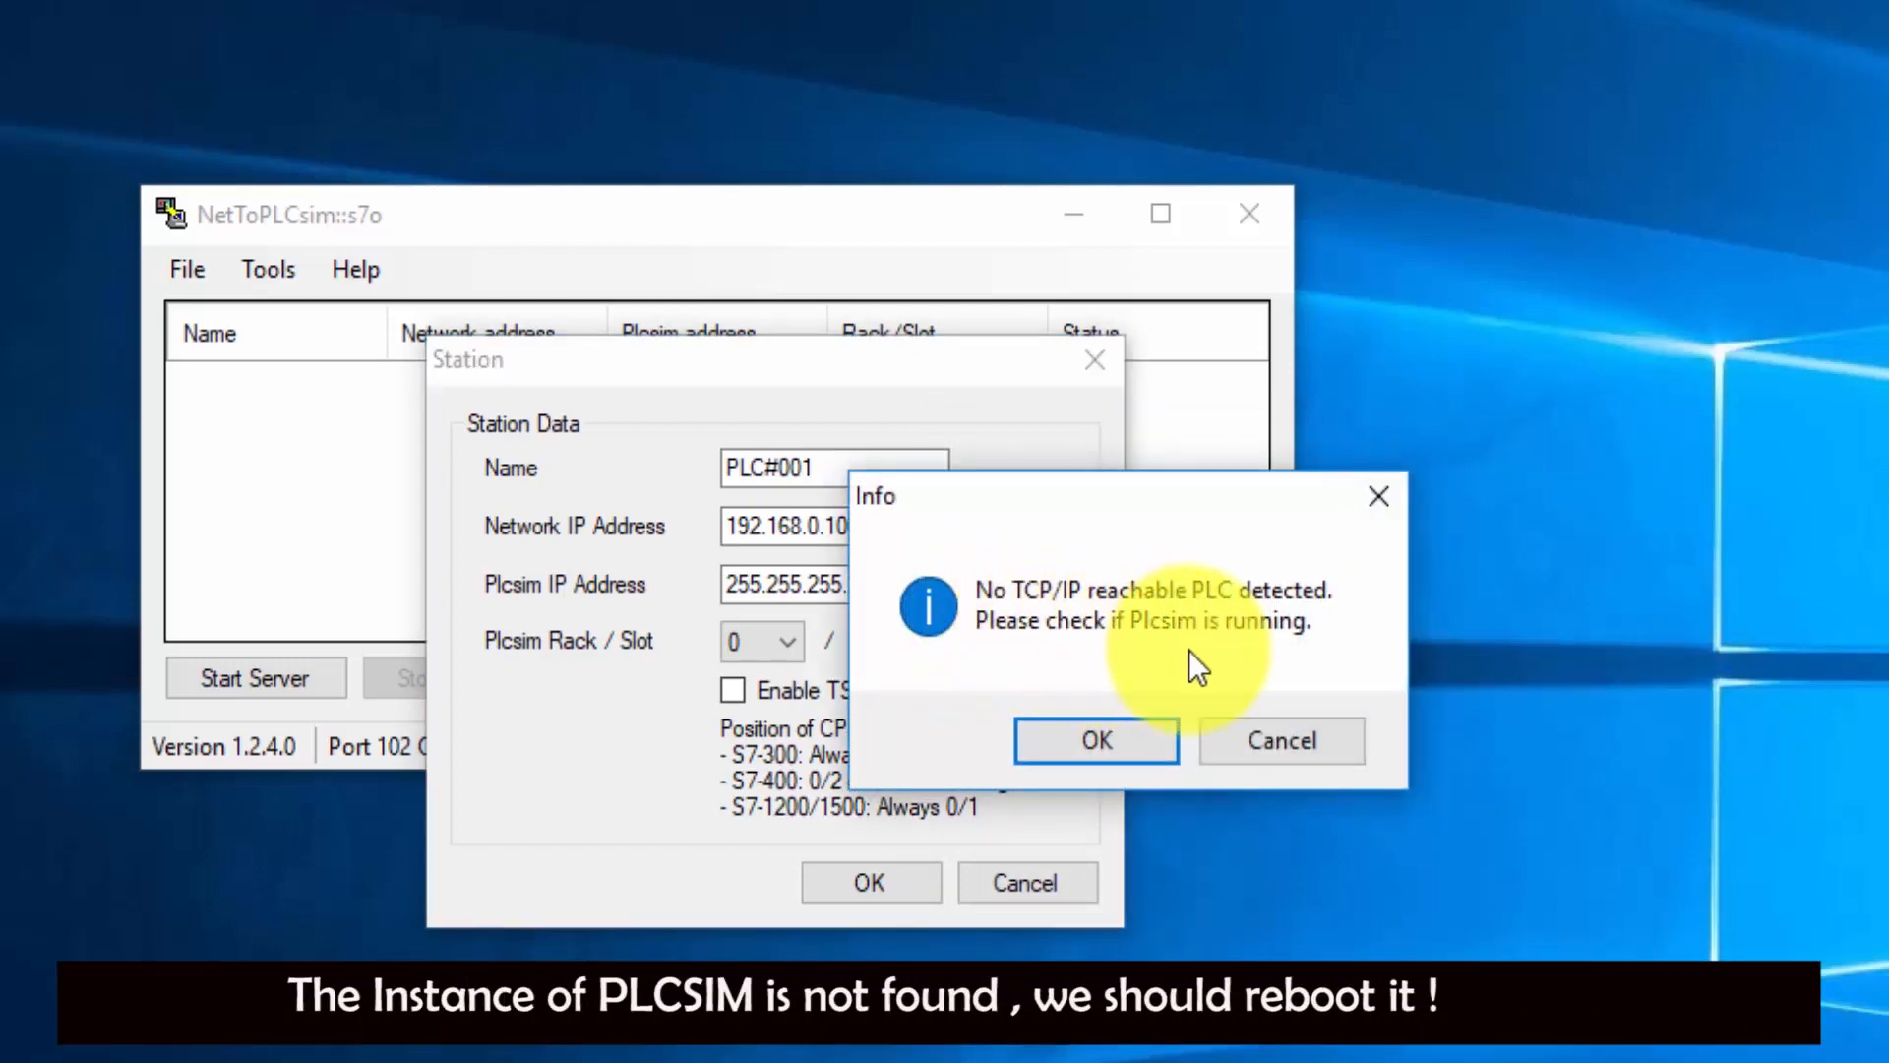
left_click(1114, 733)
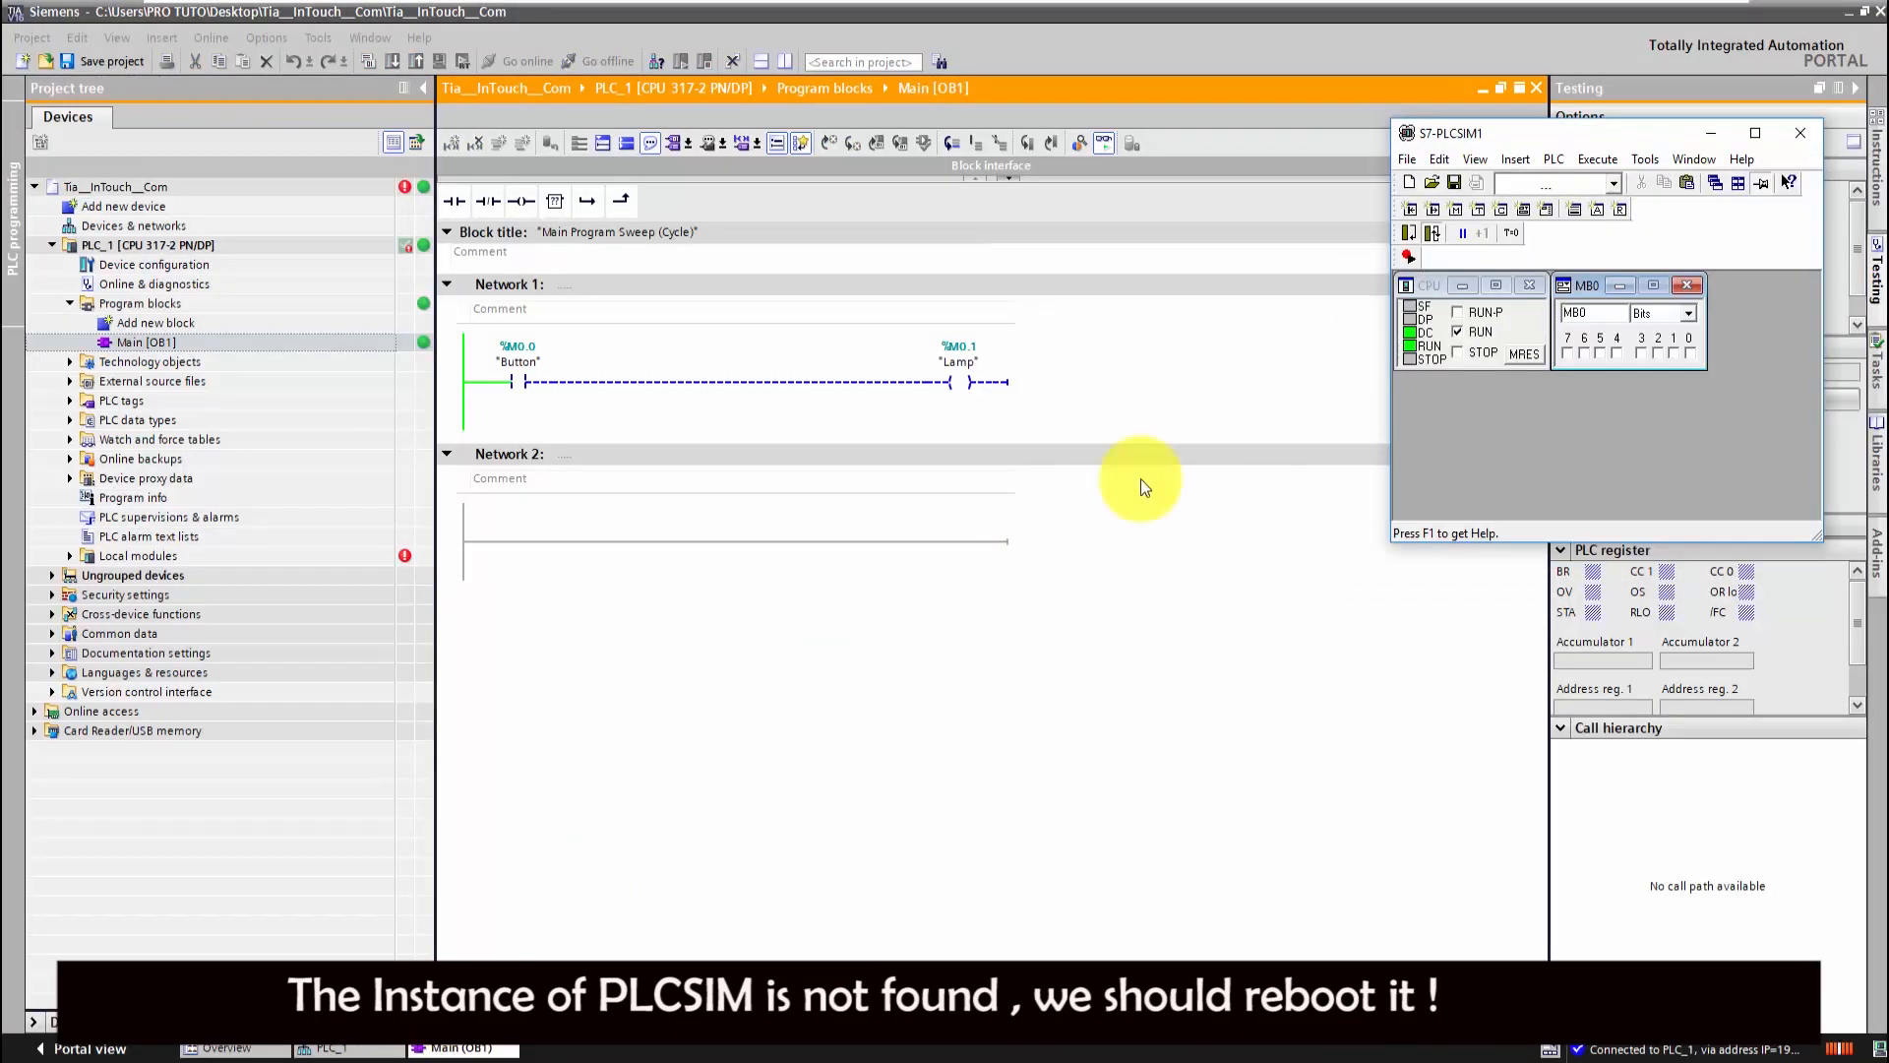
- Shut down the S7-PLCSIM1 simulation in TIA Portal without saving its program and take PLC_1 offline
left_click(1796, 134)
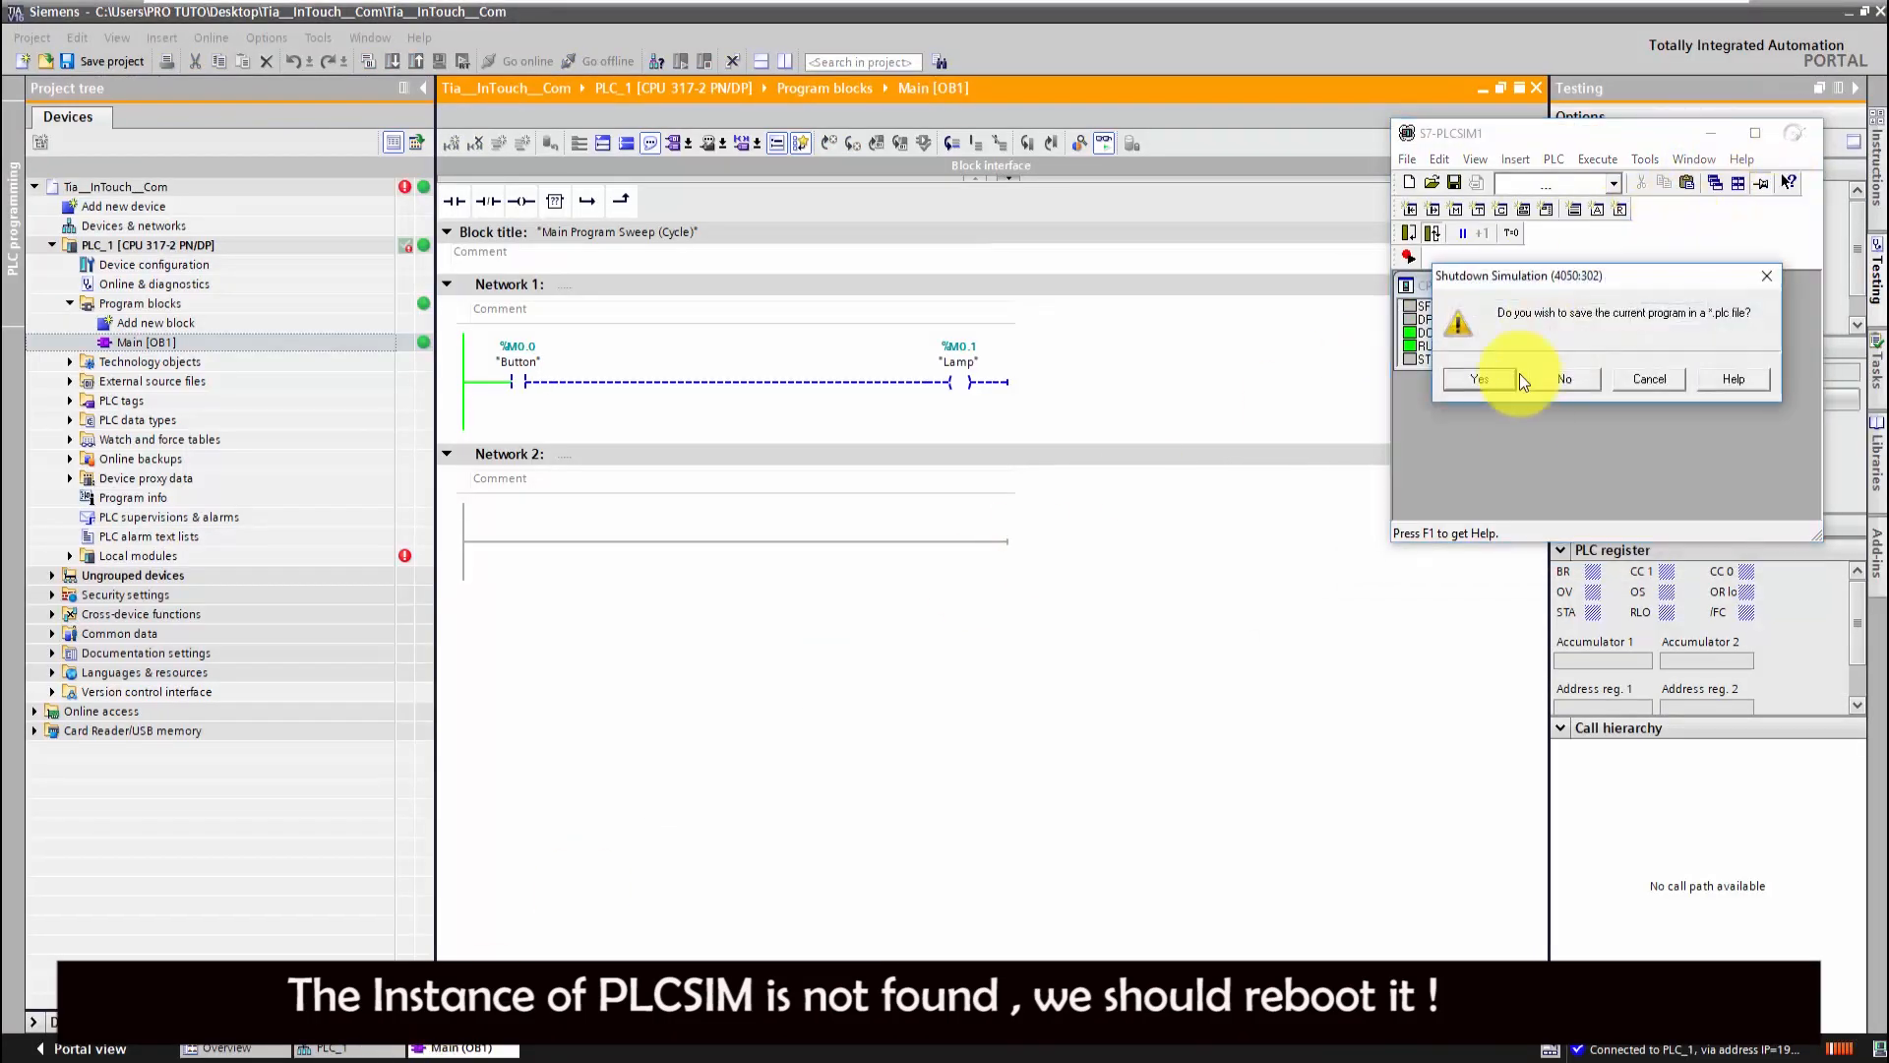
left_click(1591, 384)
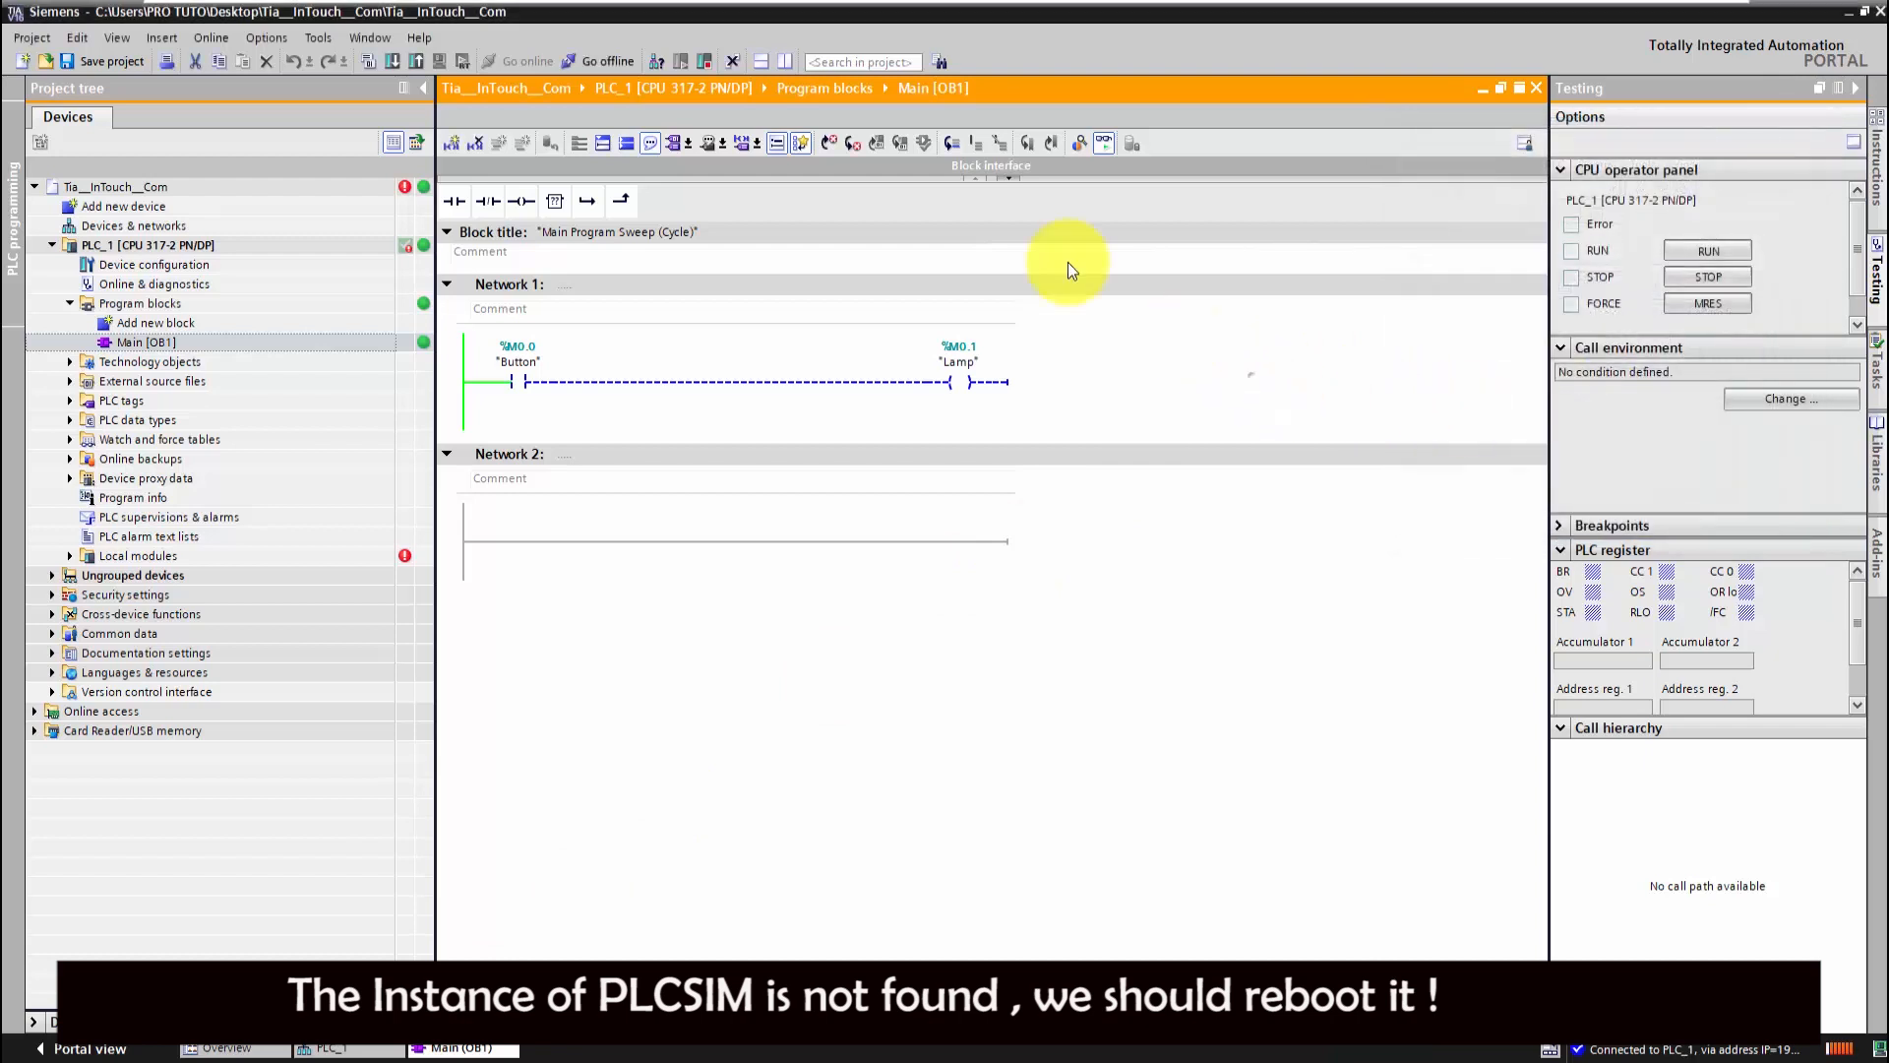
left_click(620, 61)
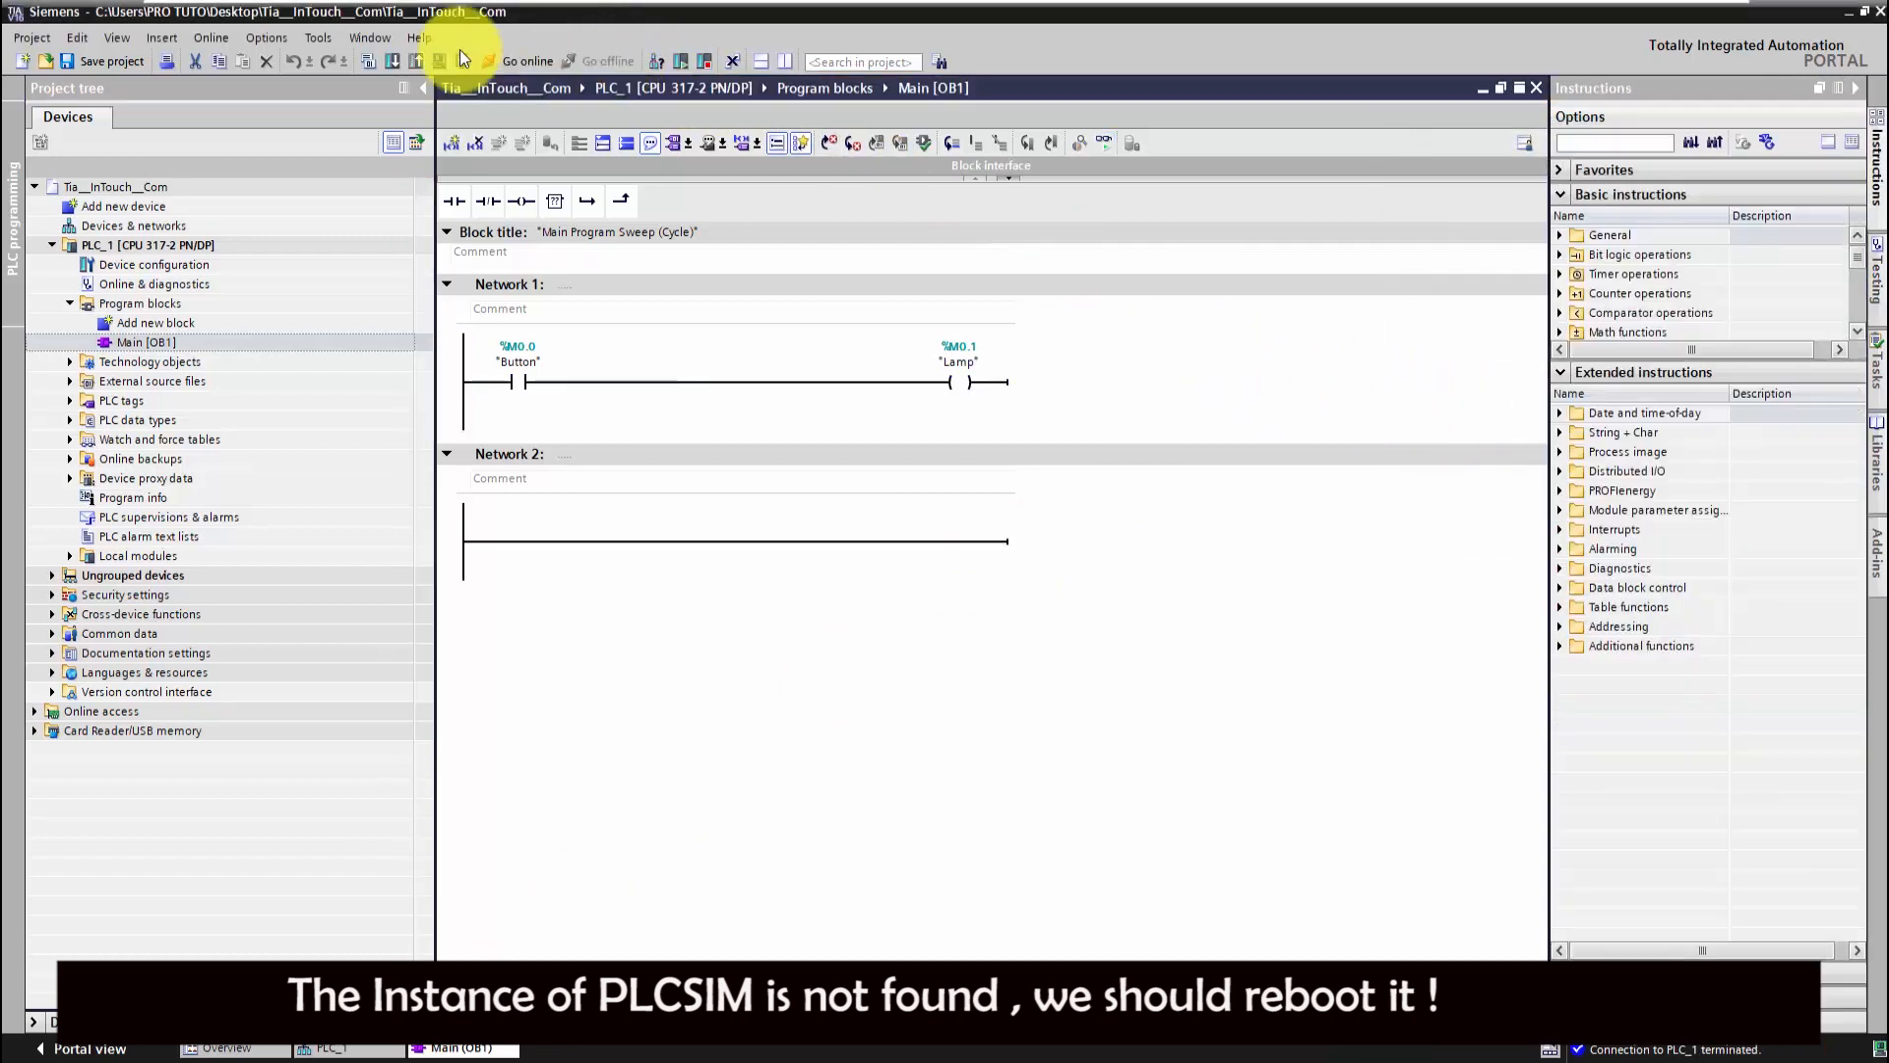
- Save the project, restart the simulation and load Main [OB1] into the simulated PLC_1
left_click(143, 65)
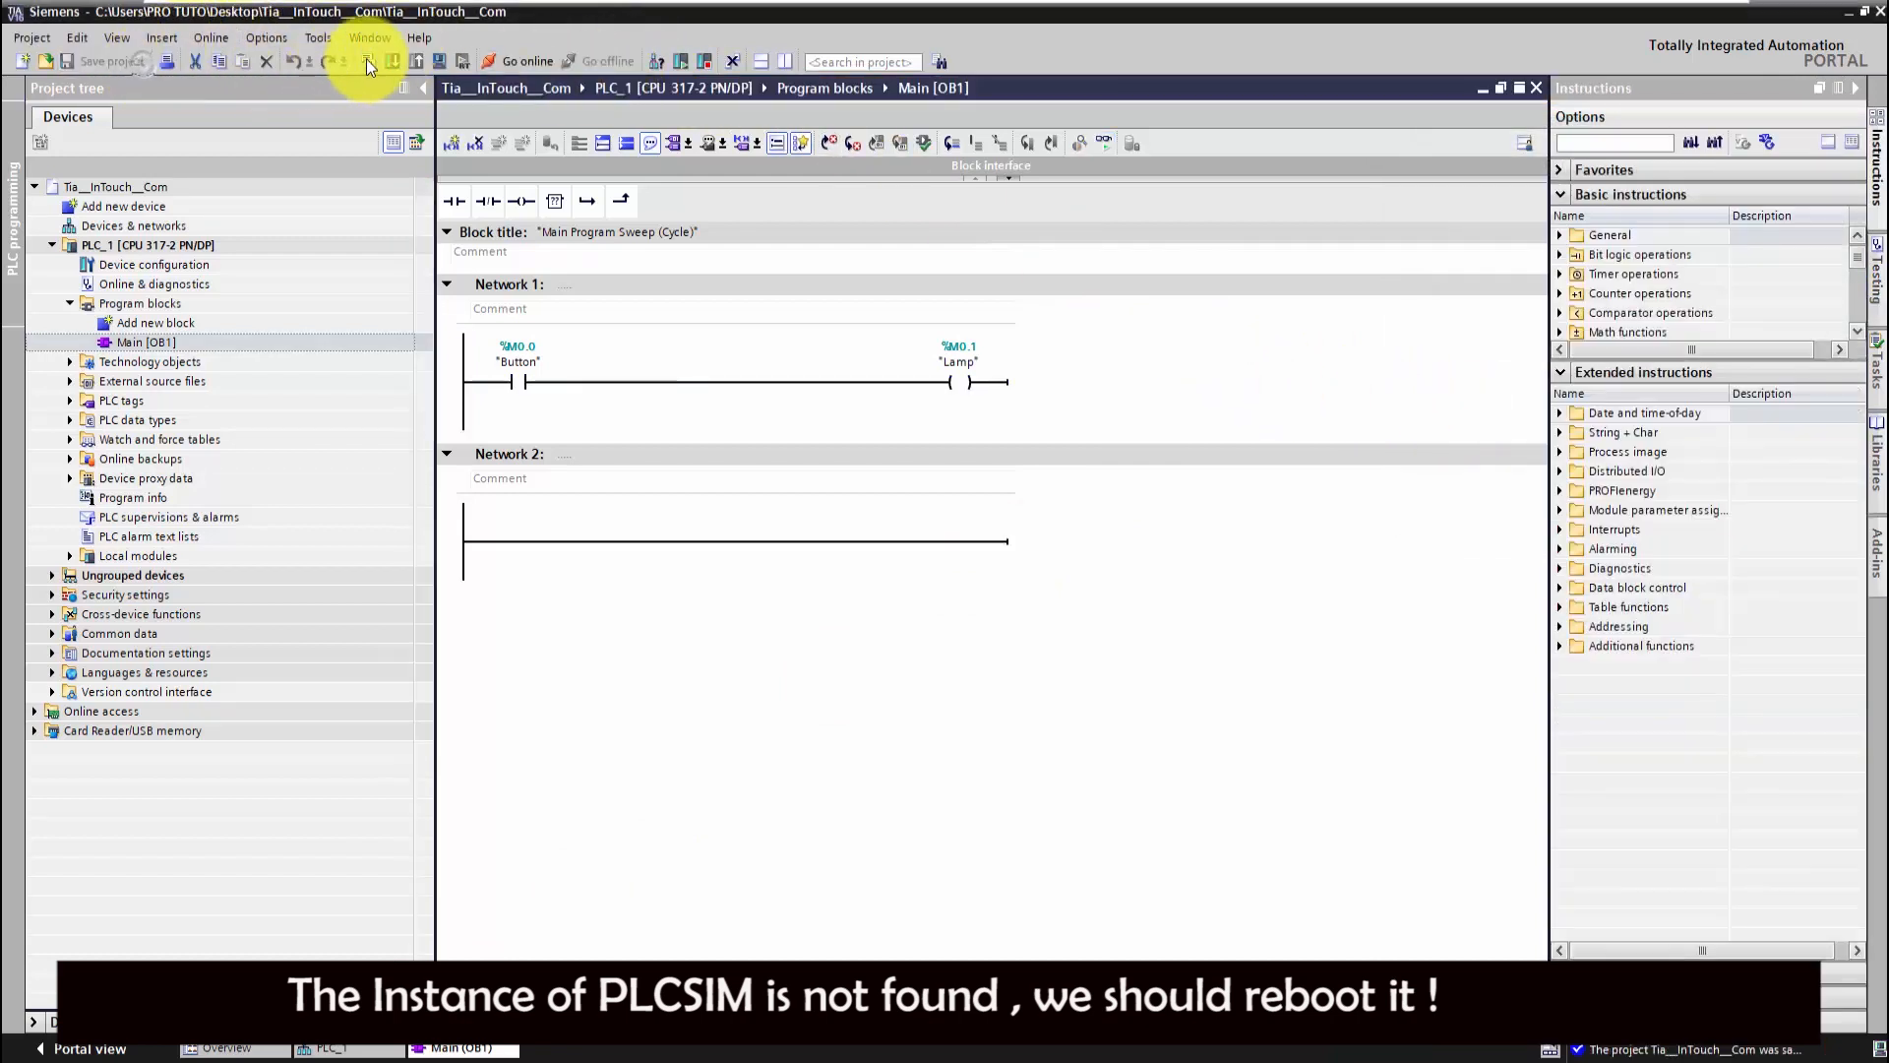
left_click(438, 61)
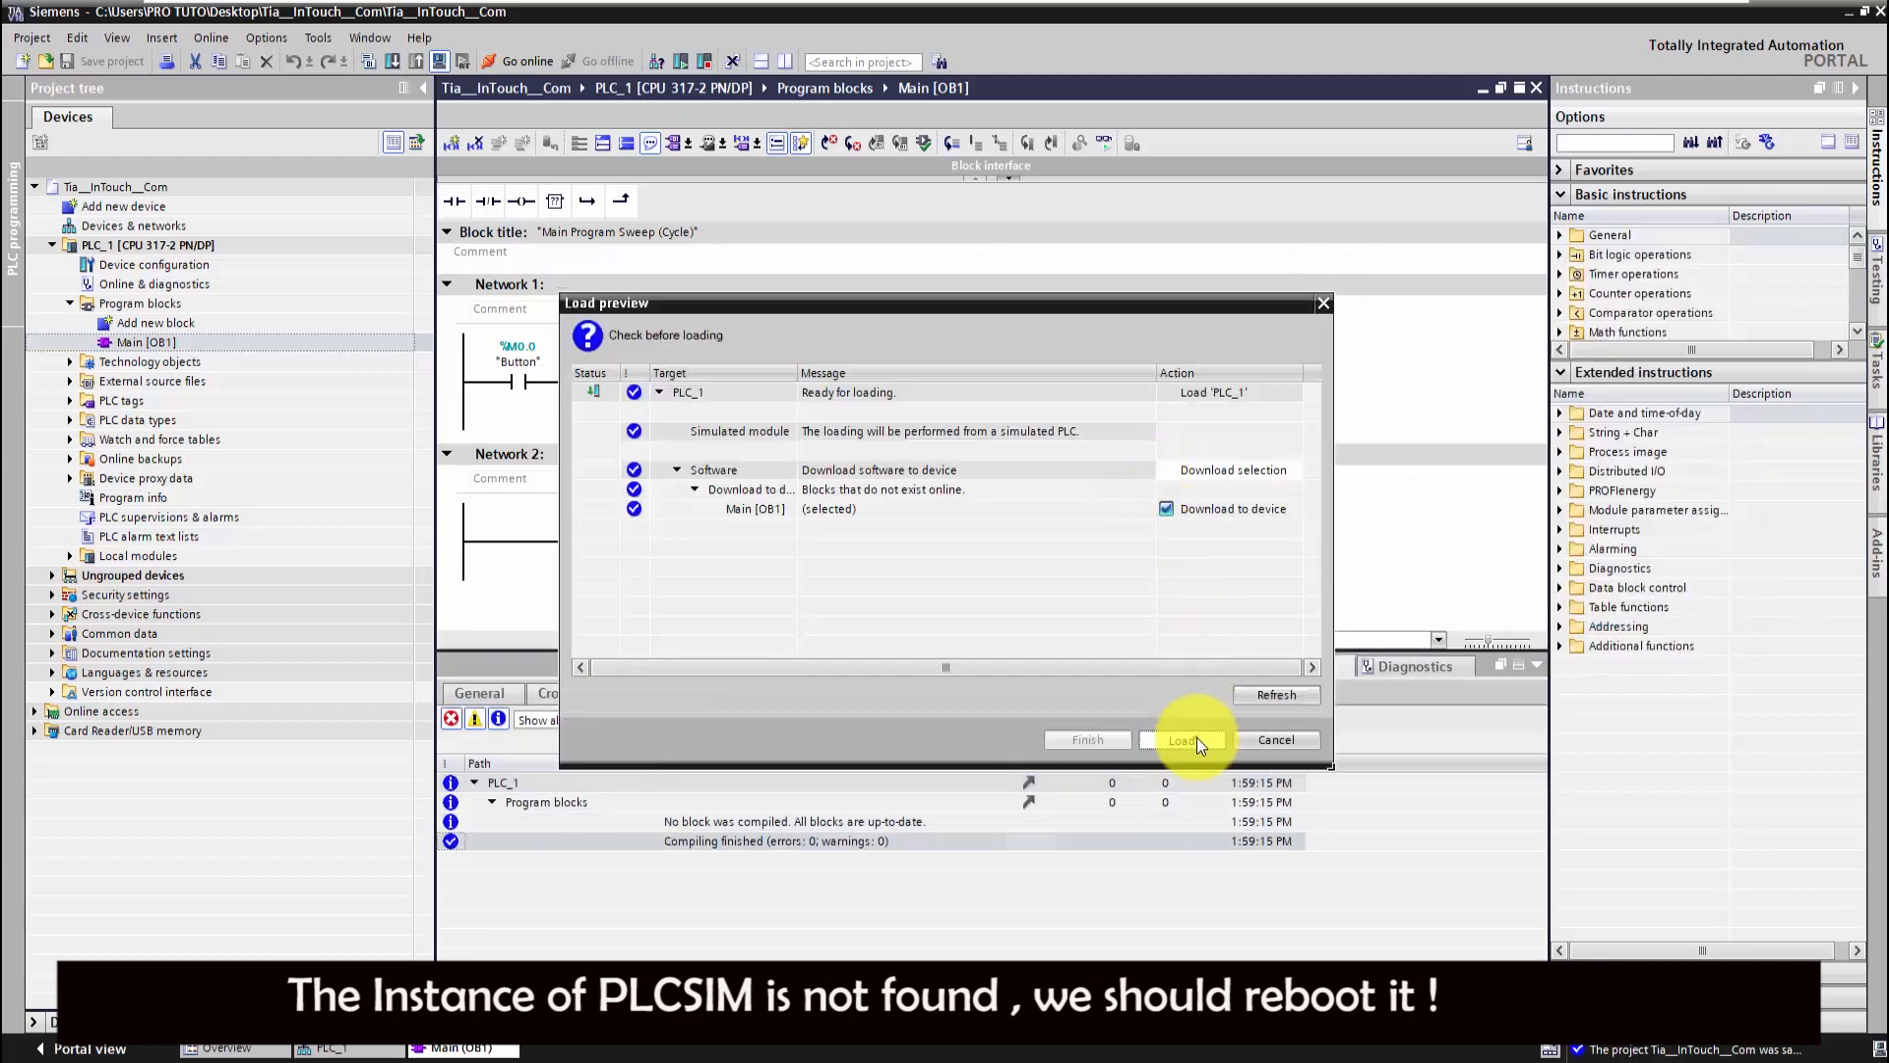
left_click(1196, 742)
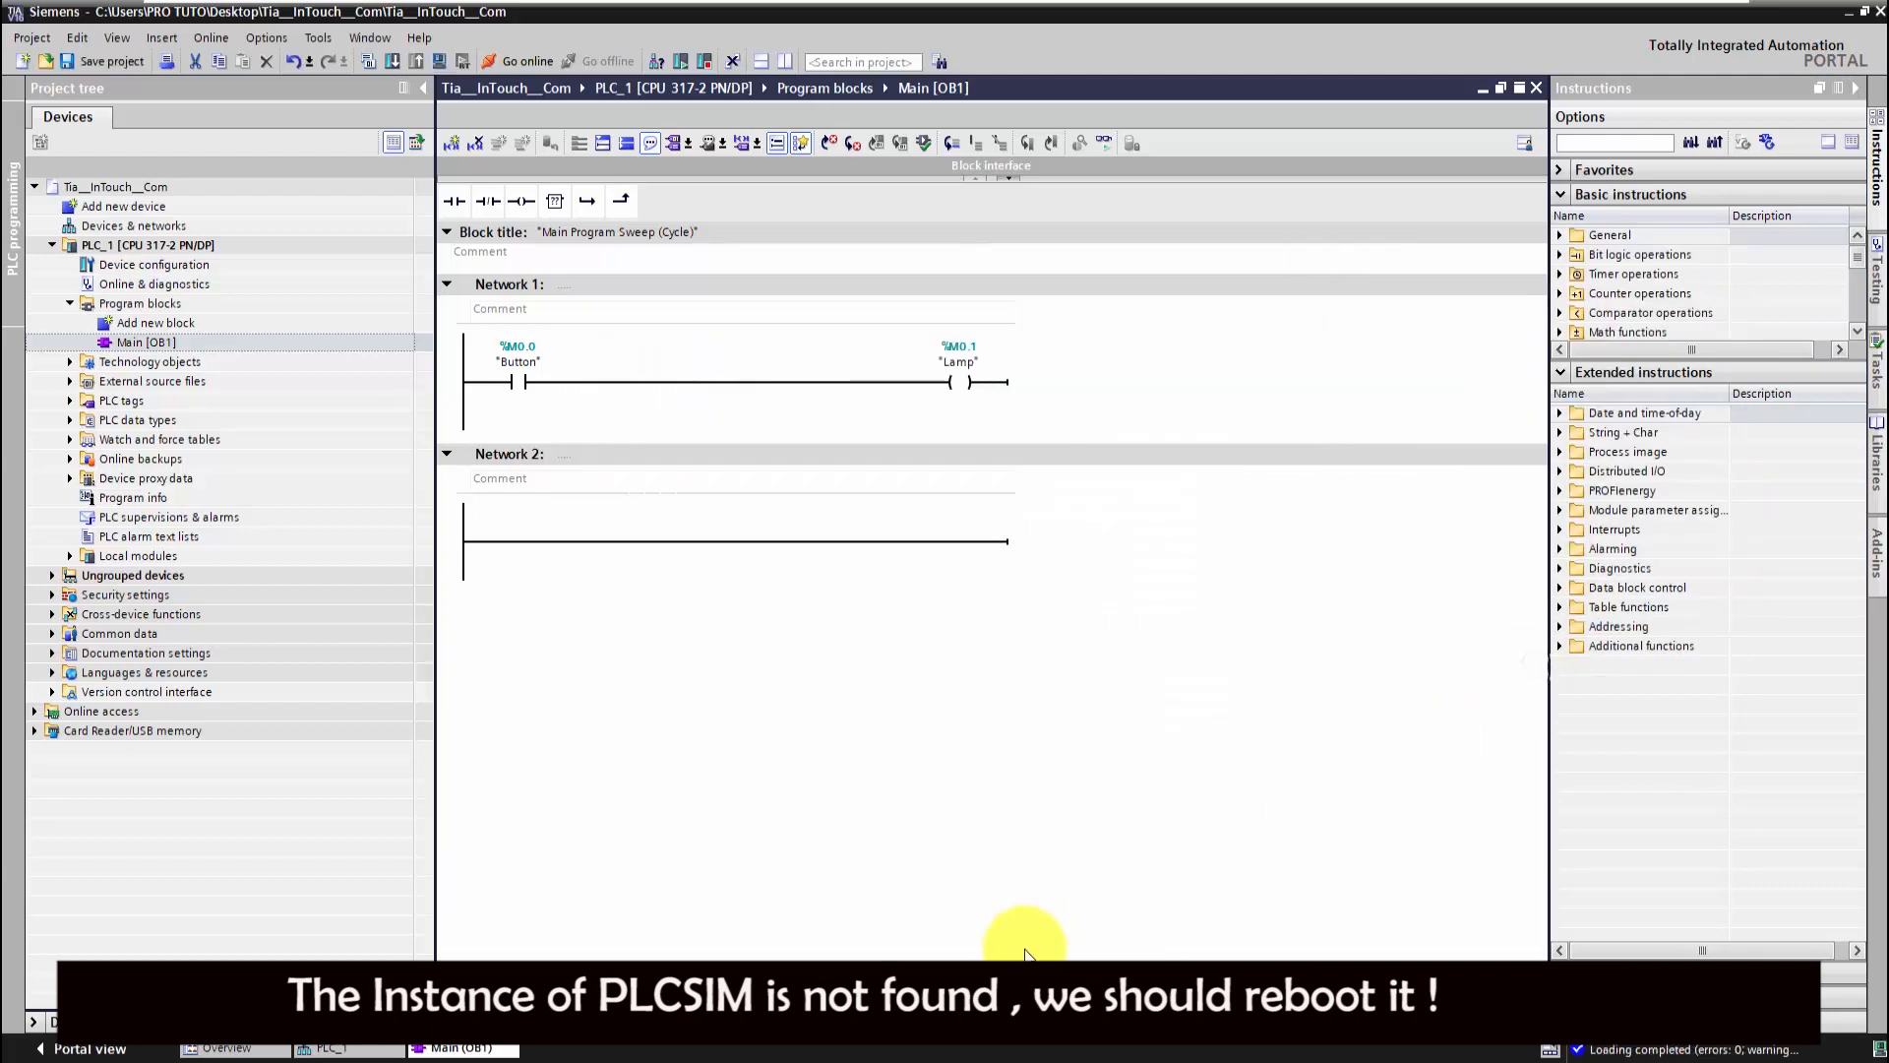
- Switch the simulated CPU in S7-PLCSIM2 to RUN and minimize the simulator
left_click(466, 1062)
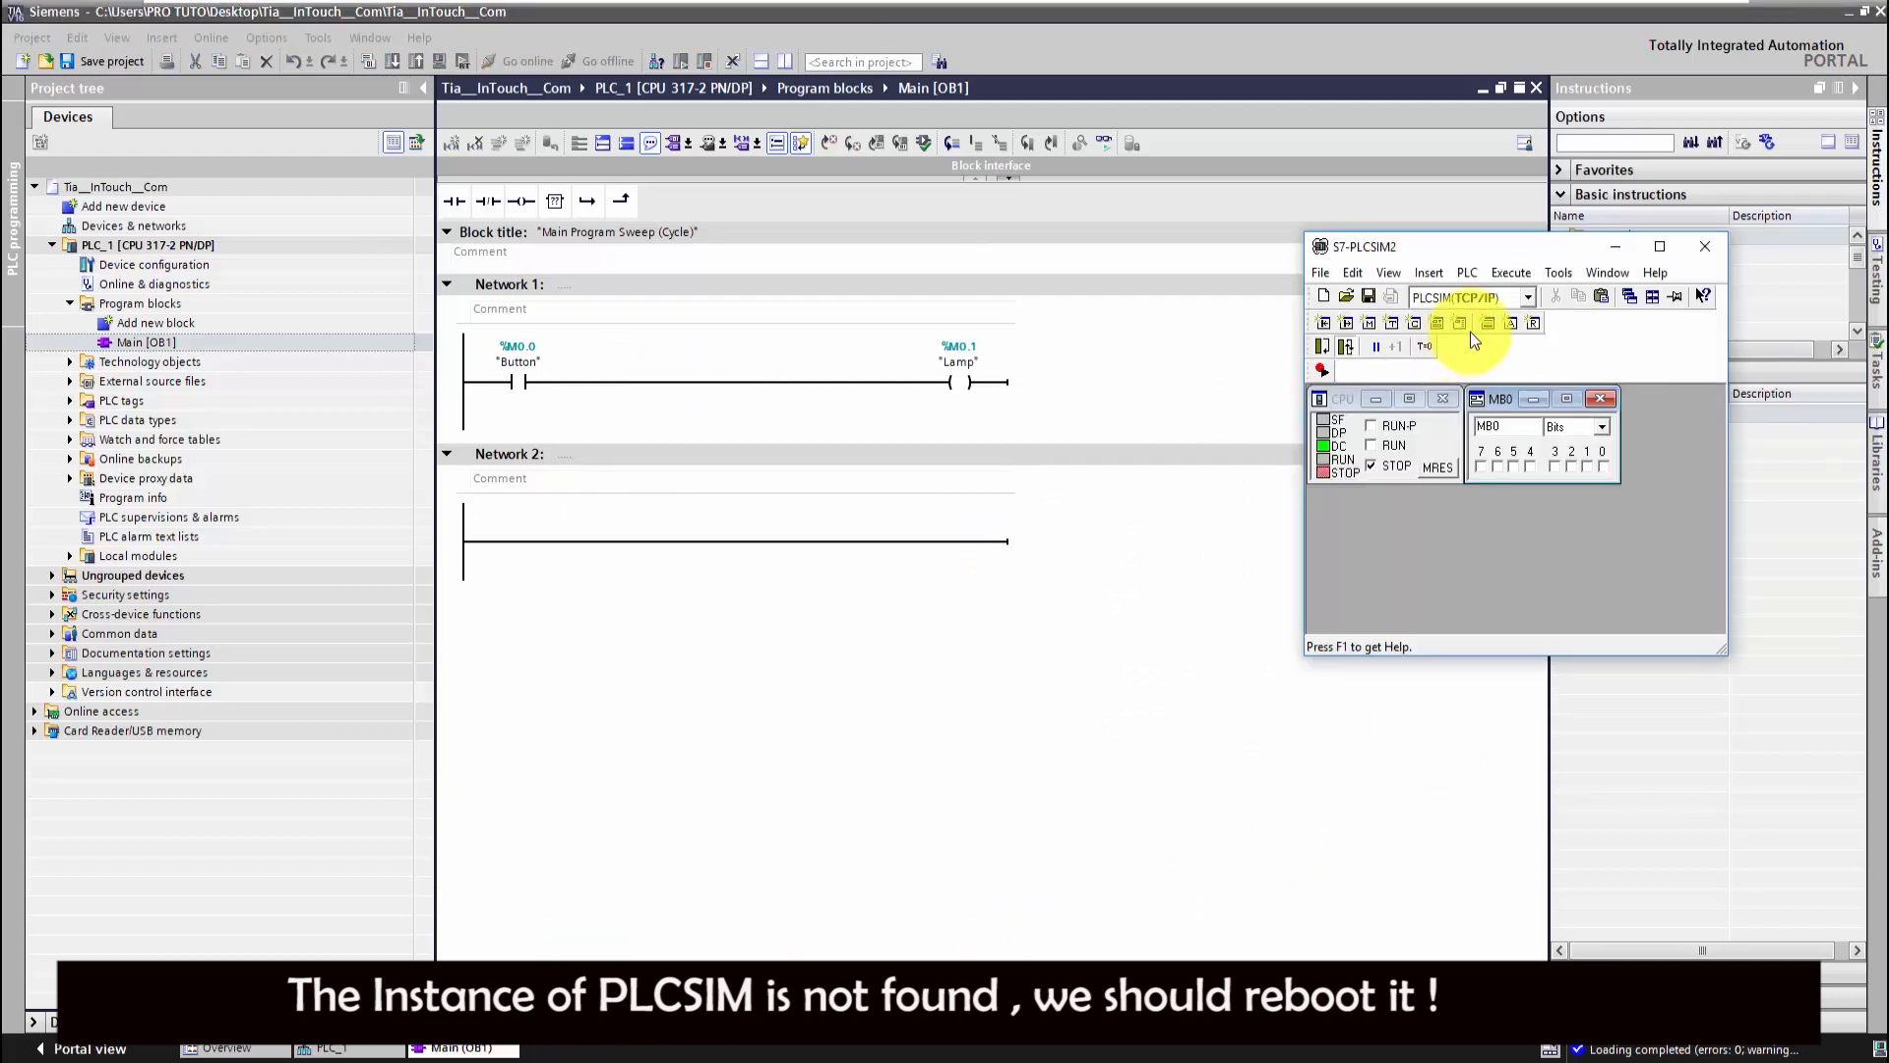
left_click(1372, 445)
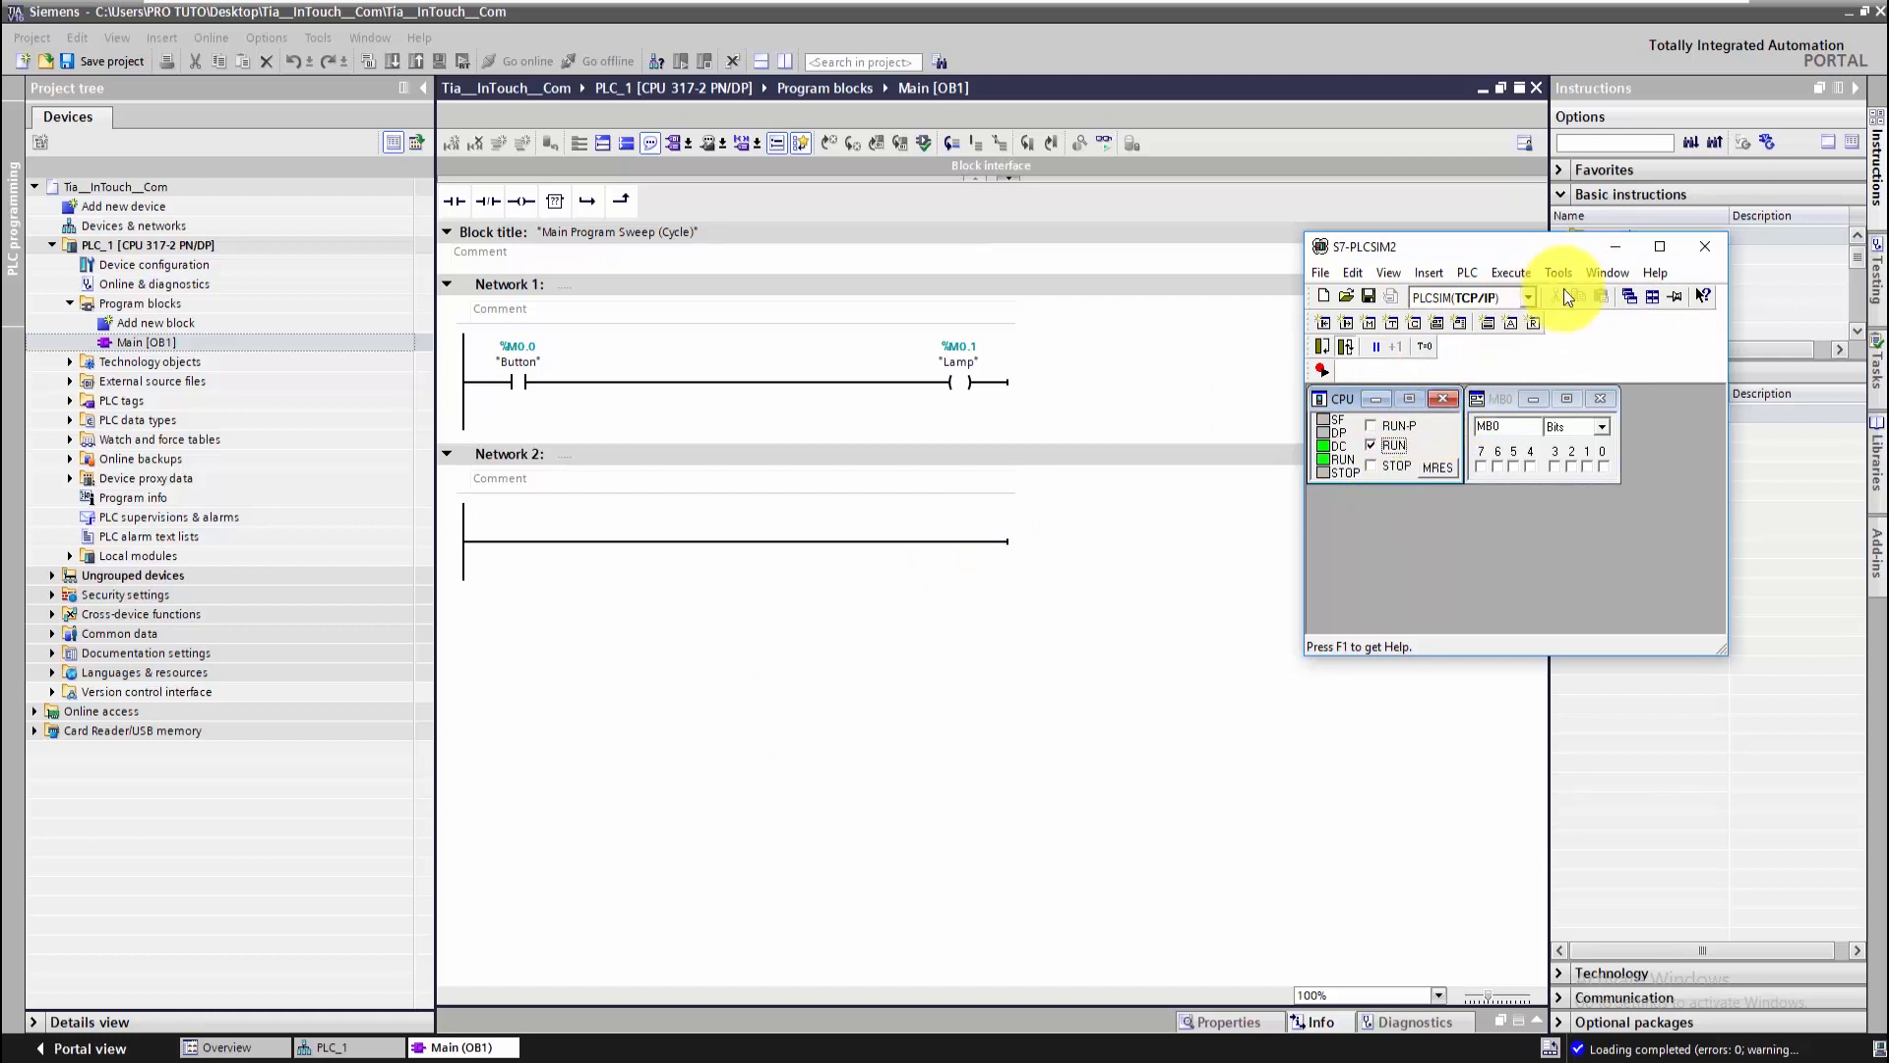
left_click(1615, 247)
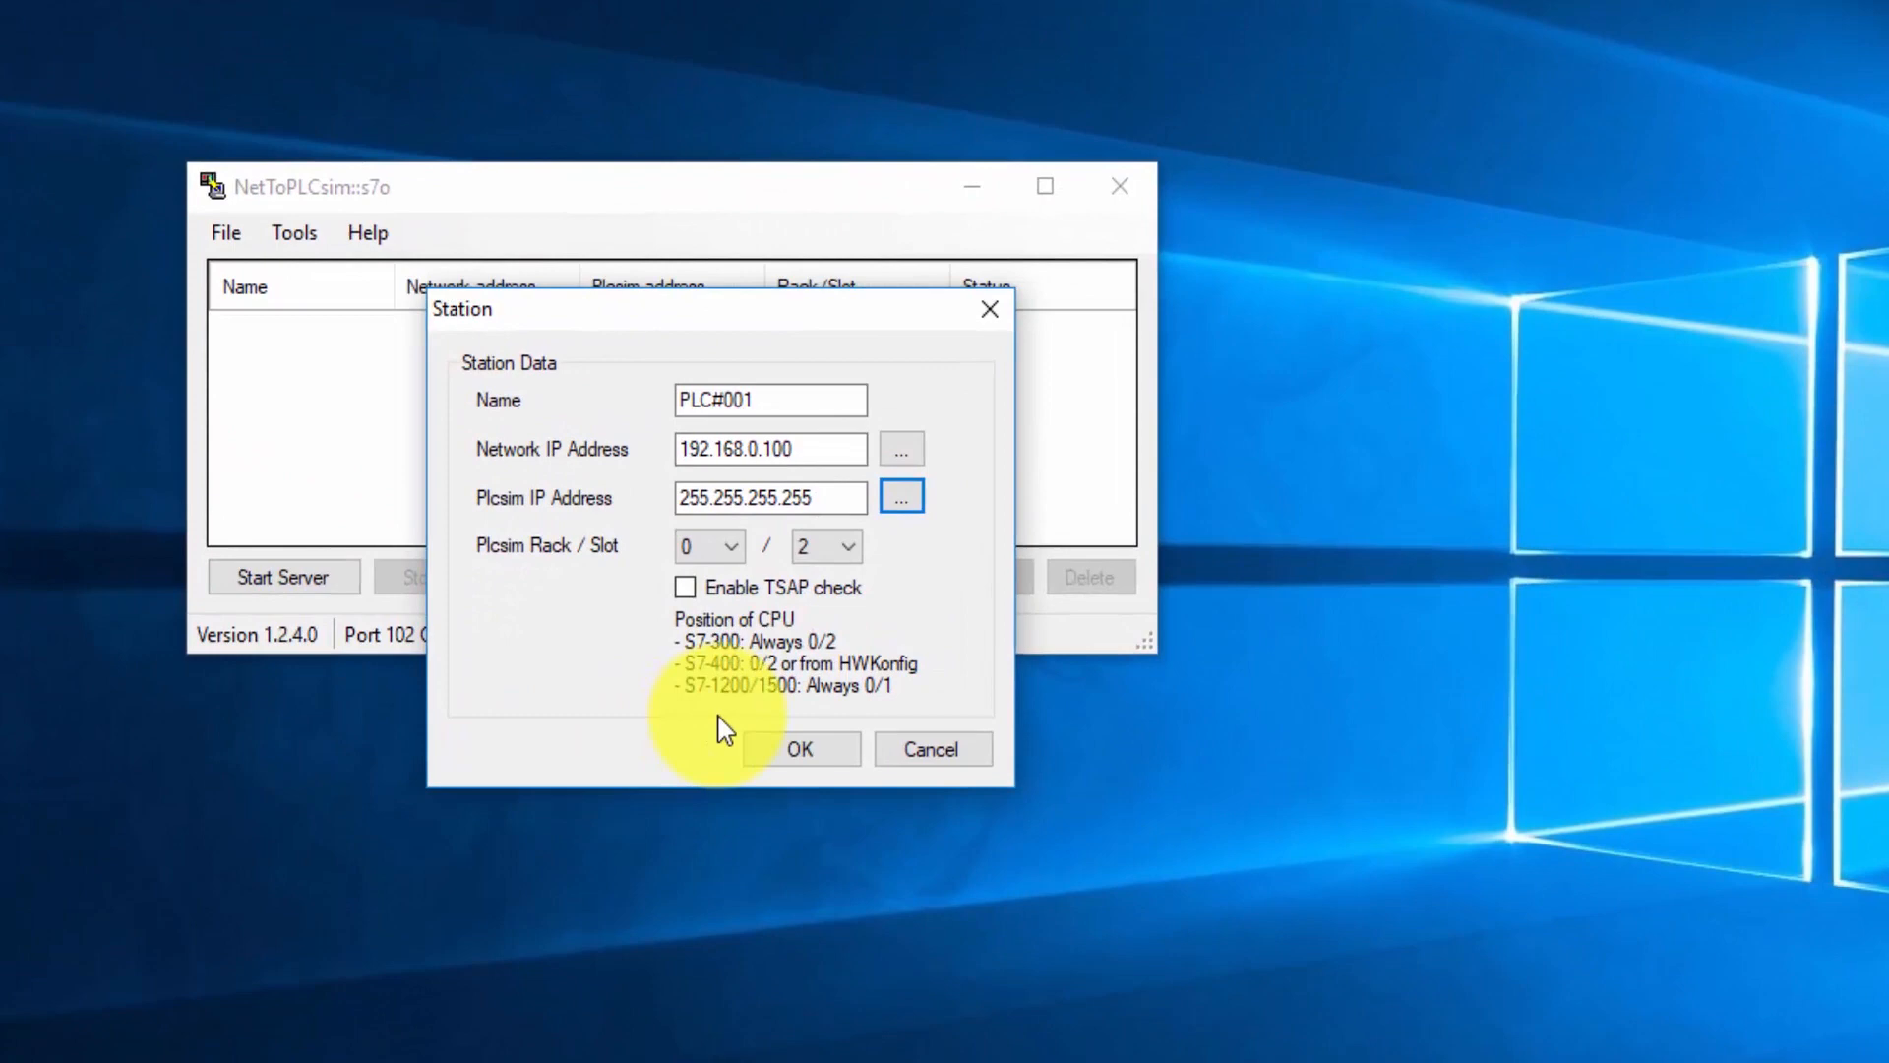
- In NetToPLCsim, set the PLC#001 station's Plcsim IP address to 192.168.0.1, then start the server and minimize the window
left_click(901, 496)
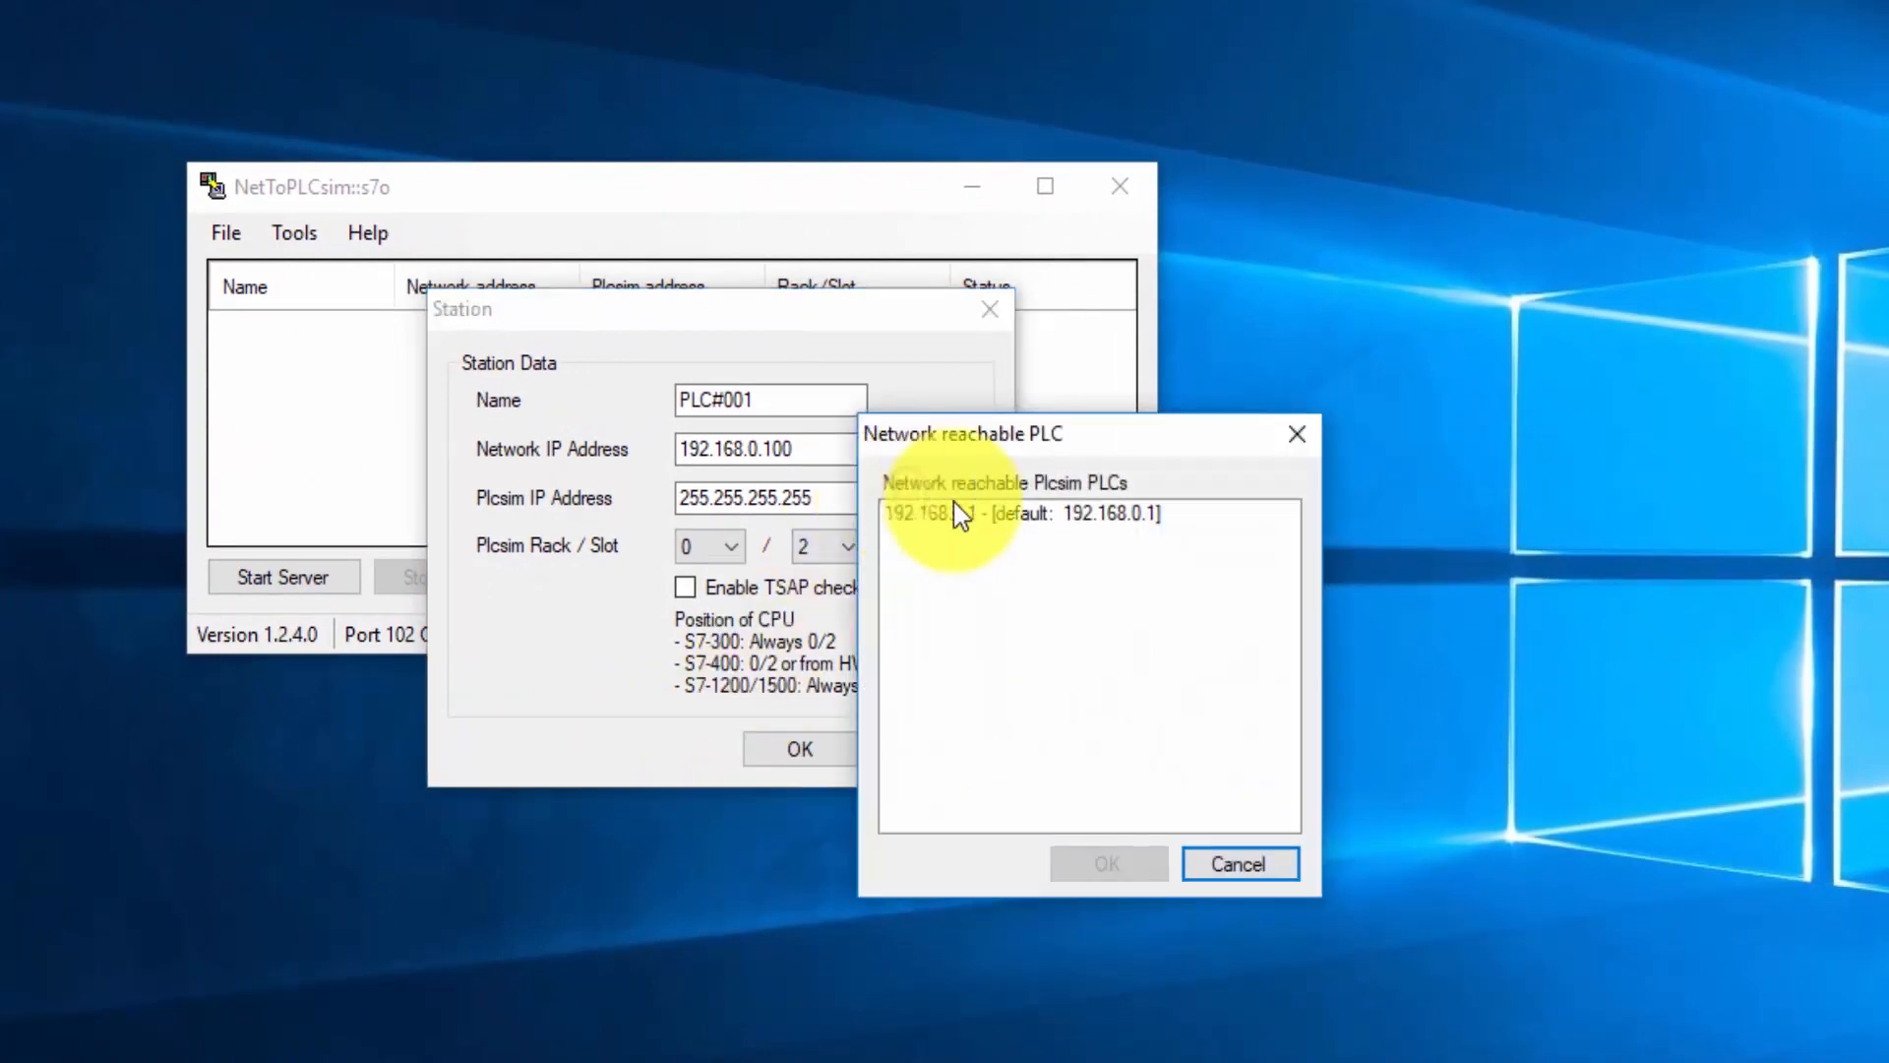
left_click(1151, 512)
left_click(1109, 864)
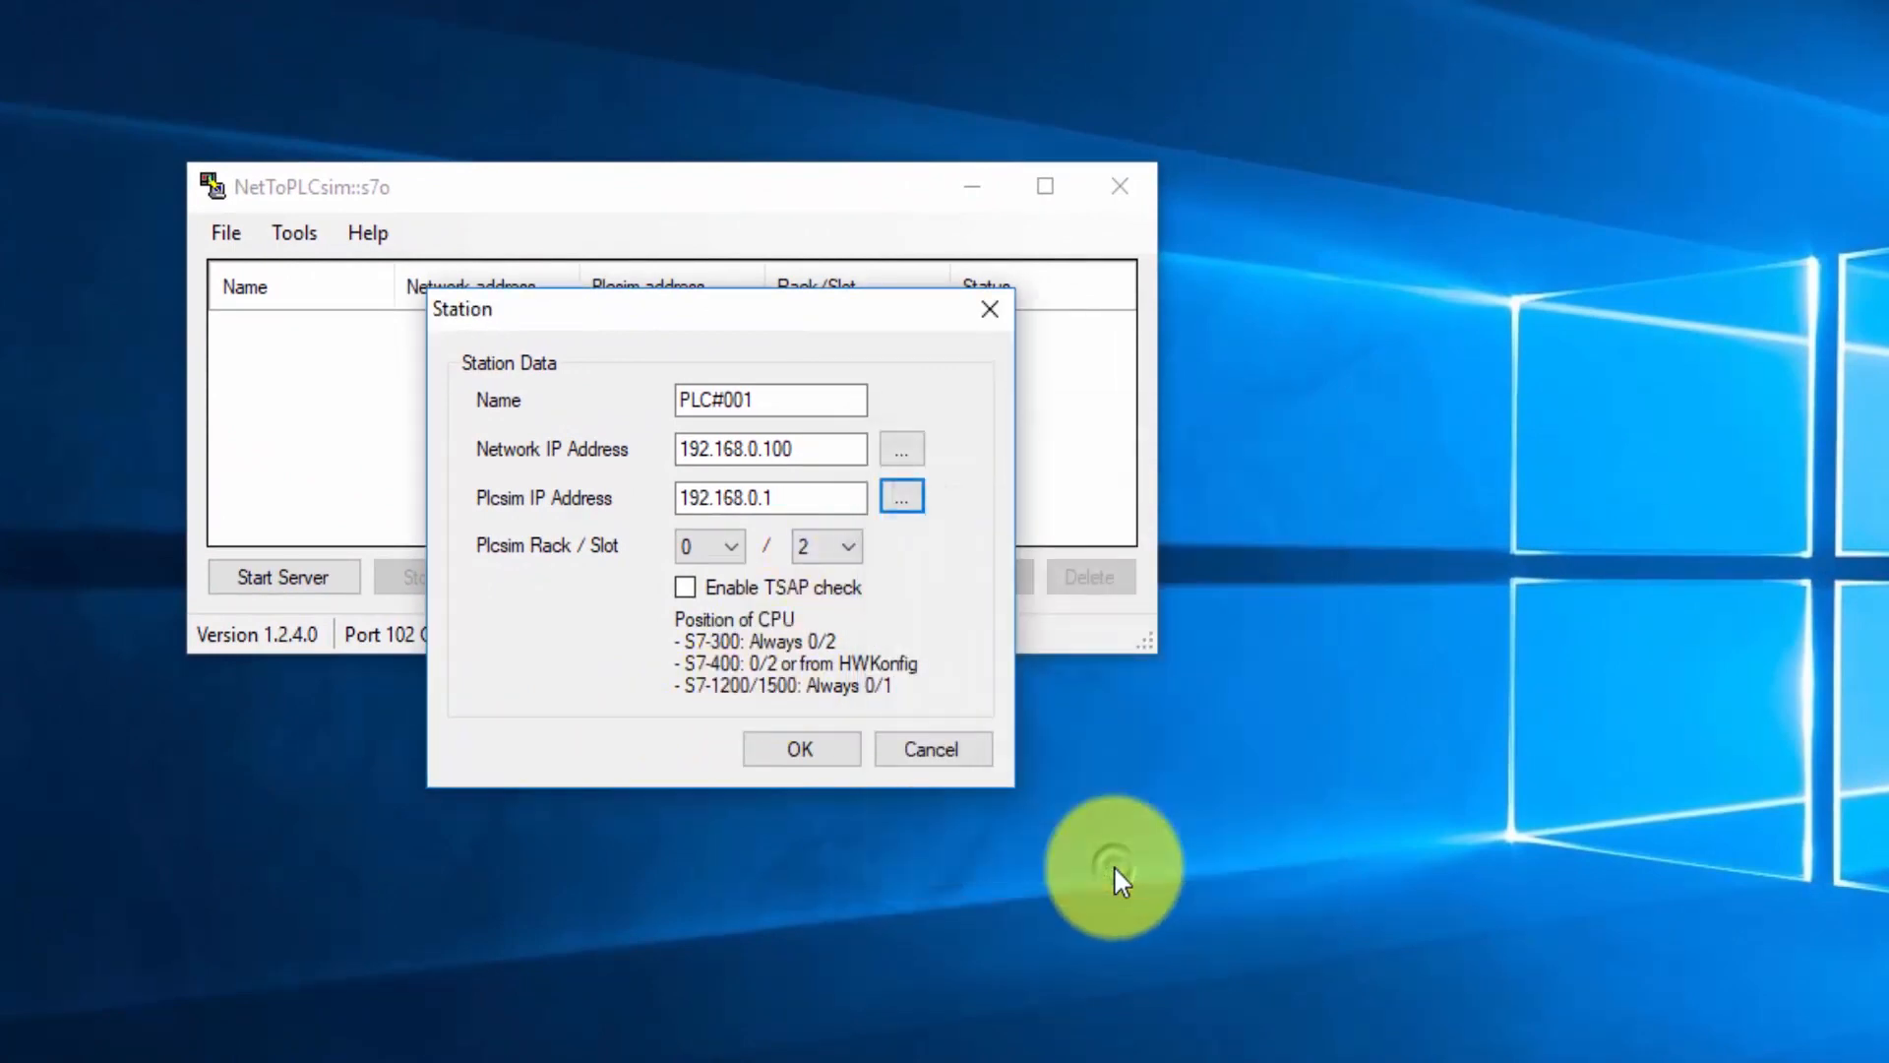
left_click(813, 760)
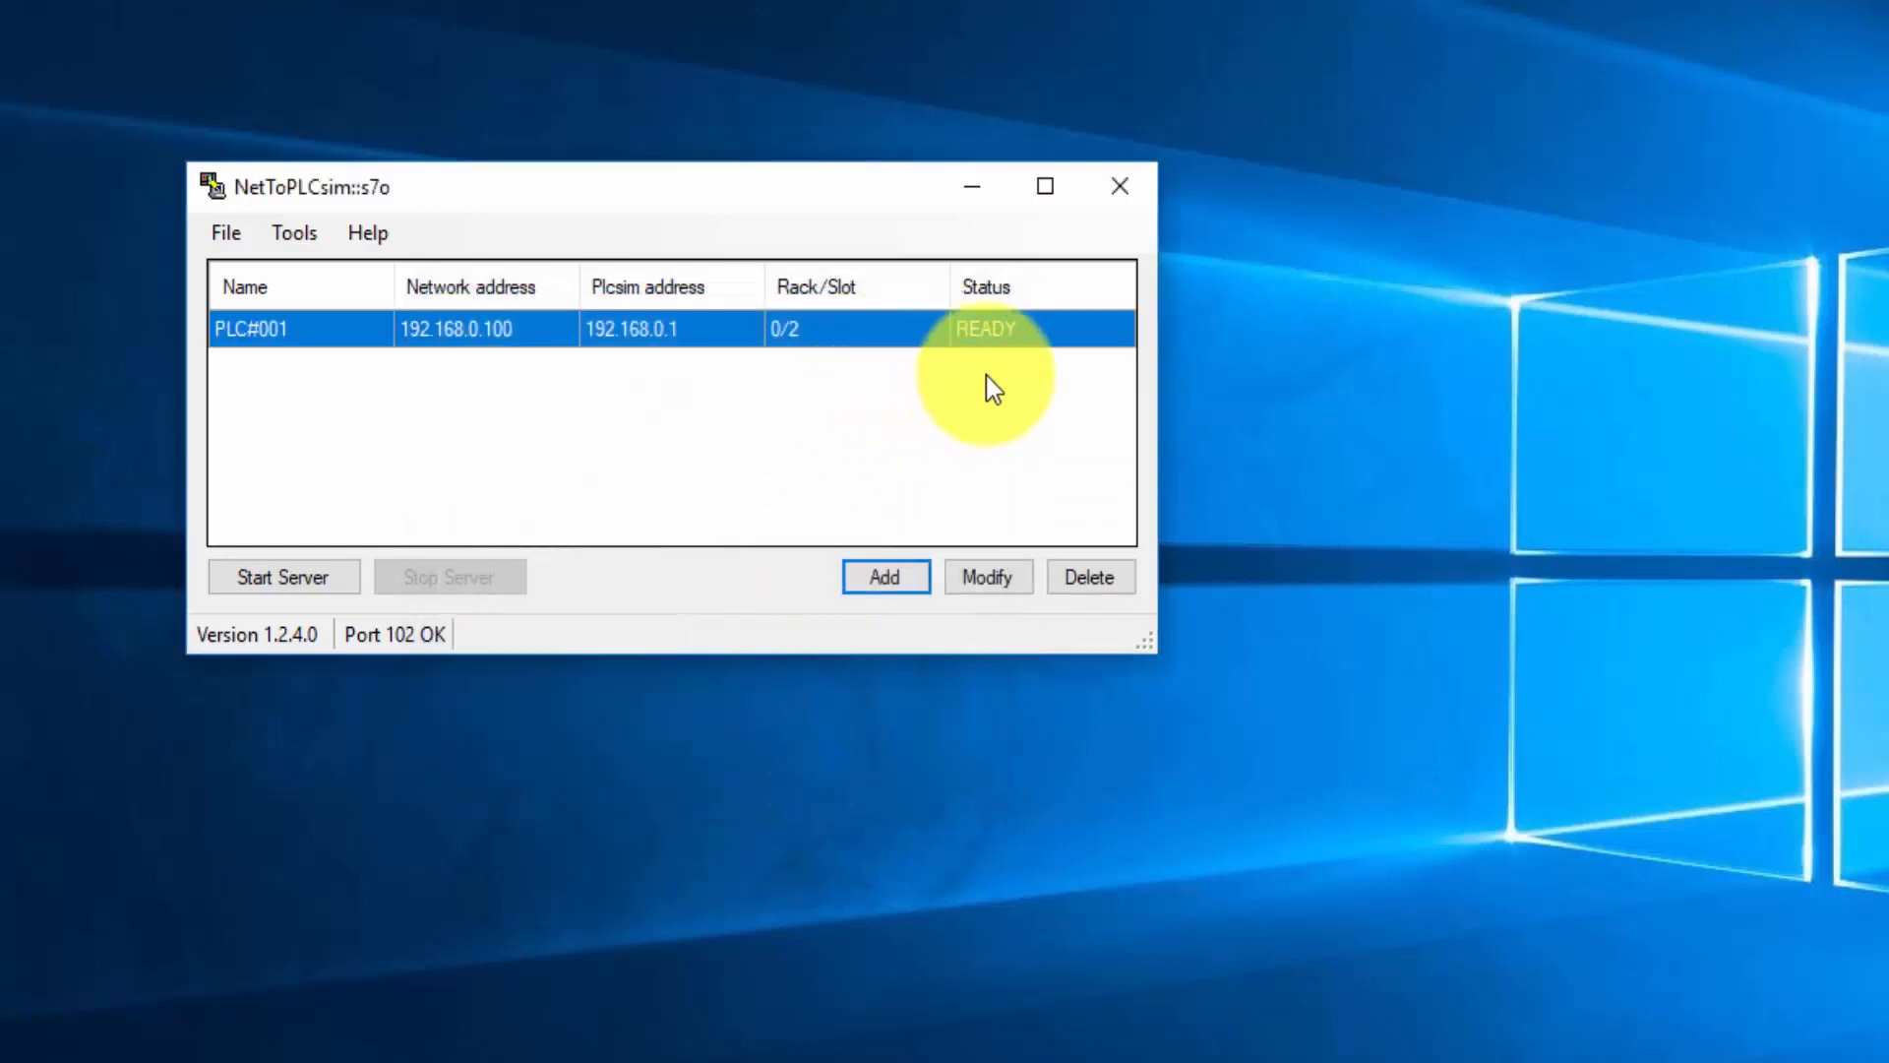
left_click(303, 578)
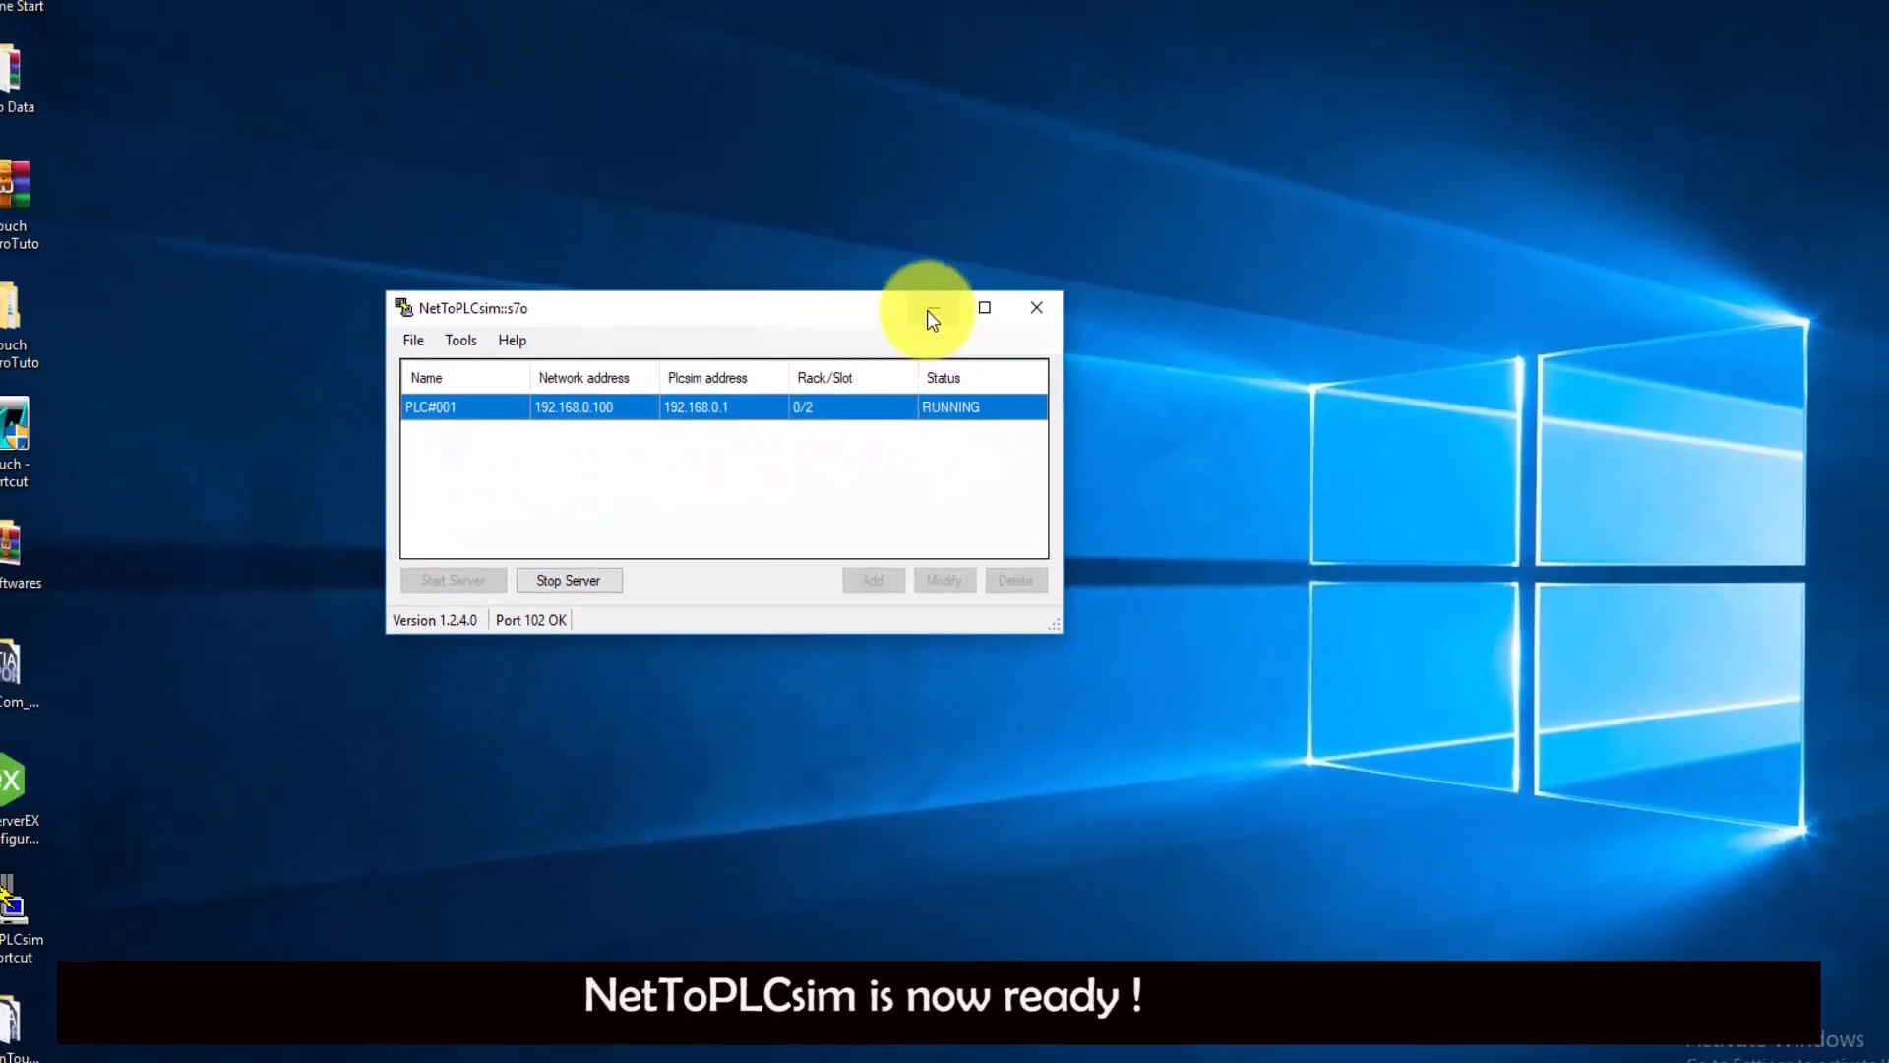
left_click(972, 186)
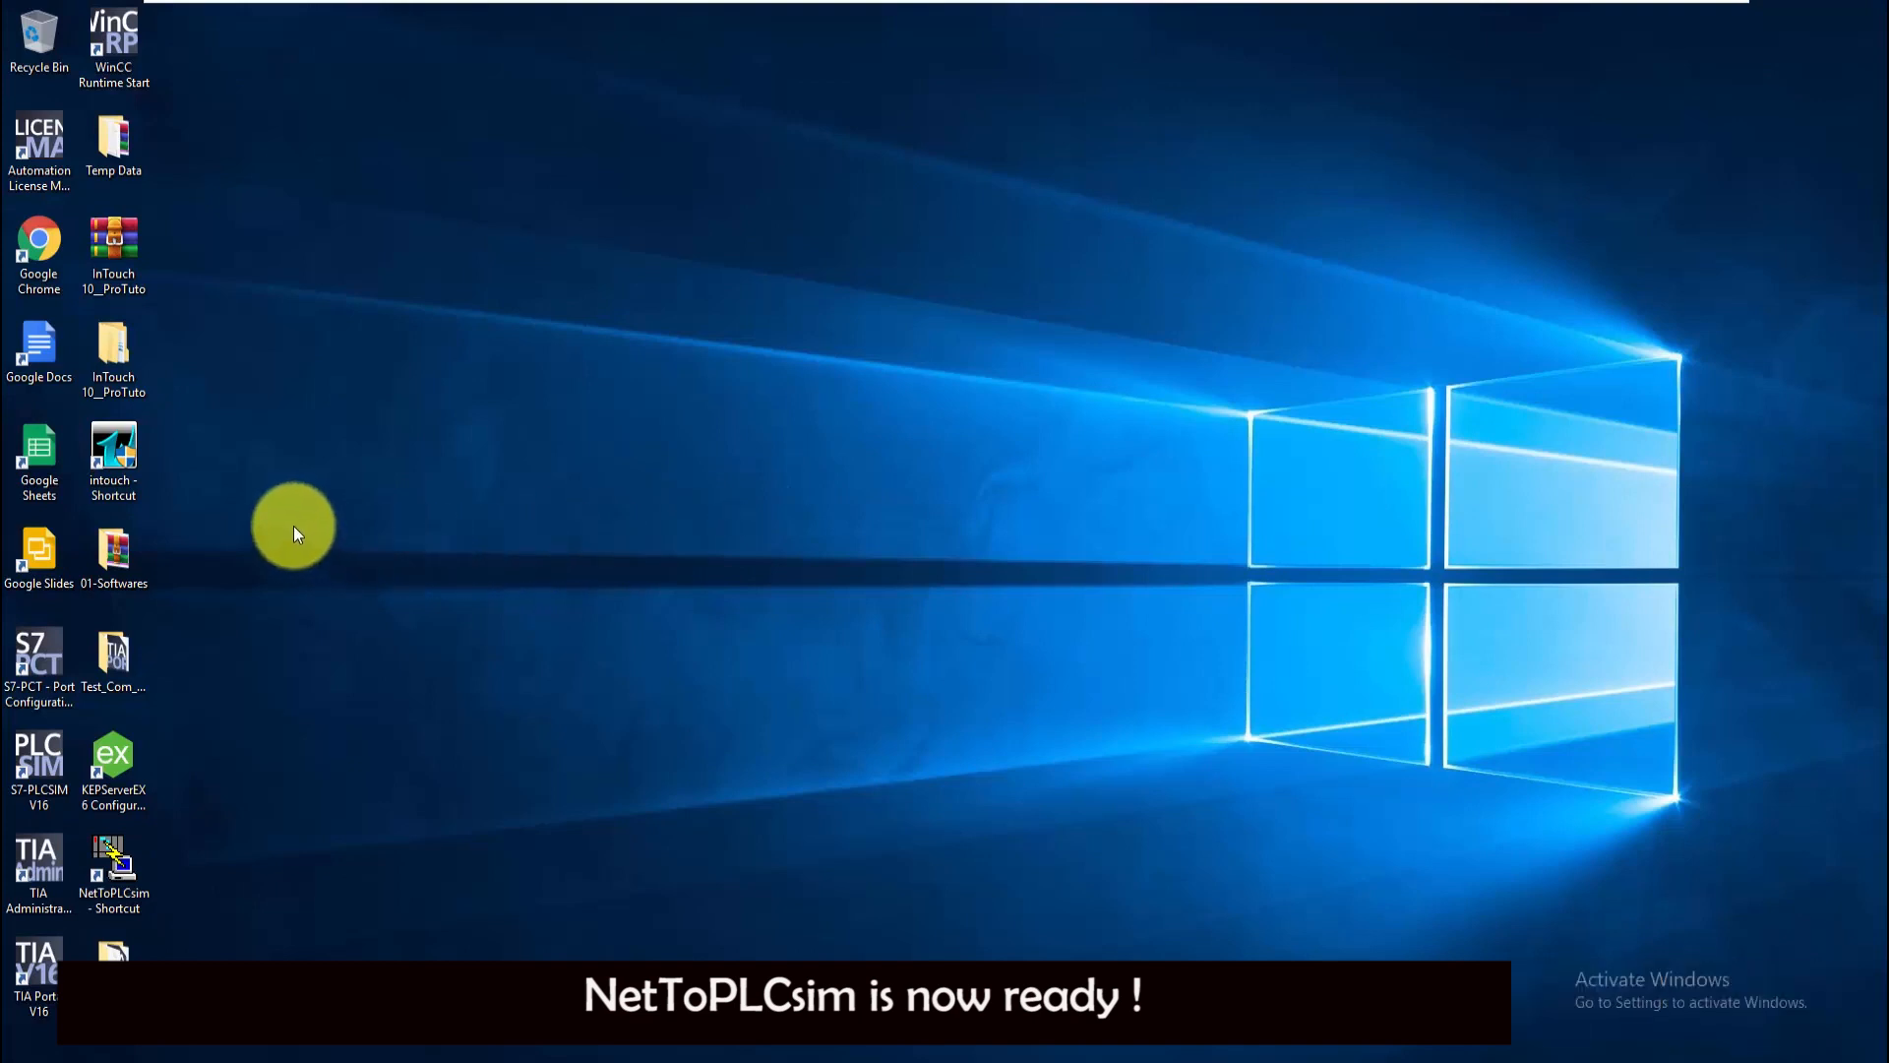
- Launch InTouch from the desktop as administrator and allow it to make changes to the device
left_click(130, 454)
right_click(130, 455)
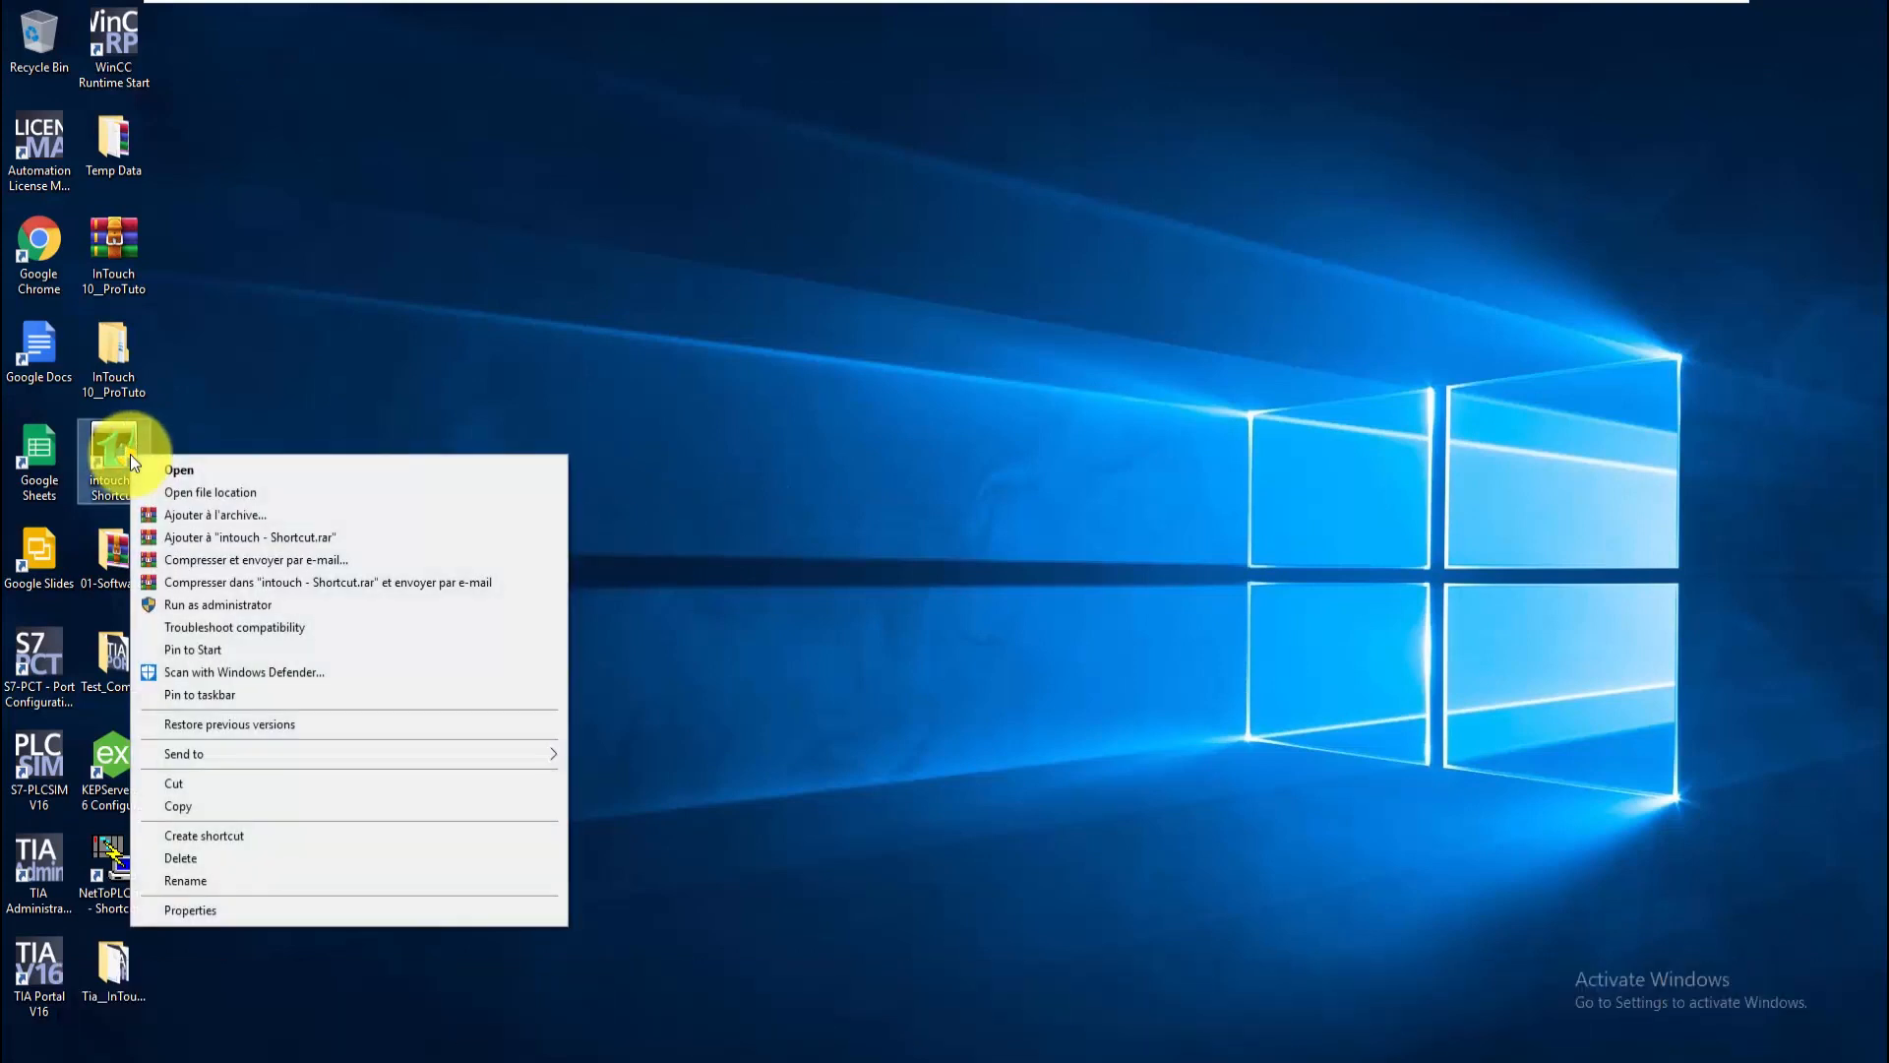
left_click(239, 604)
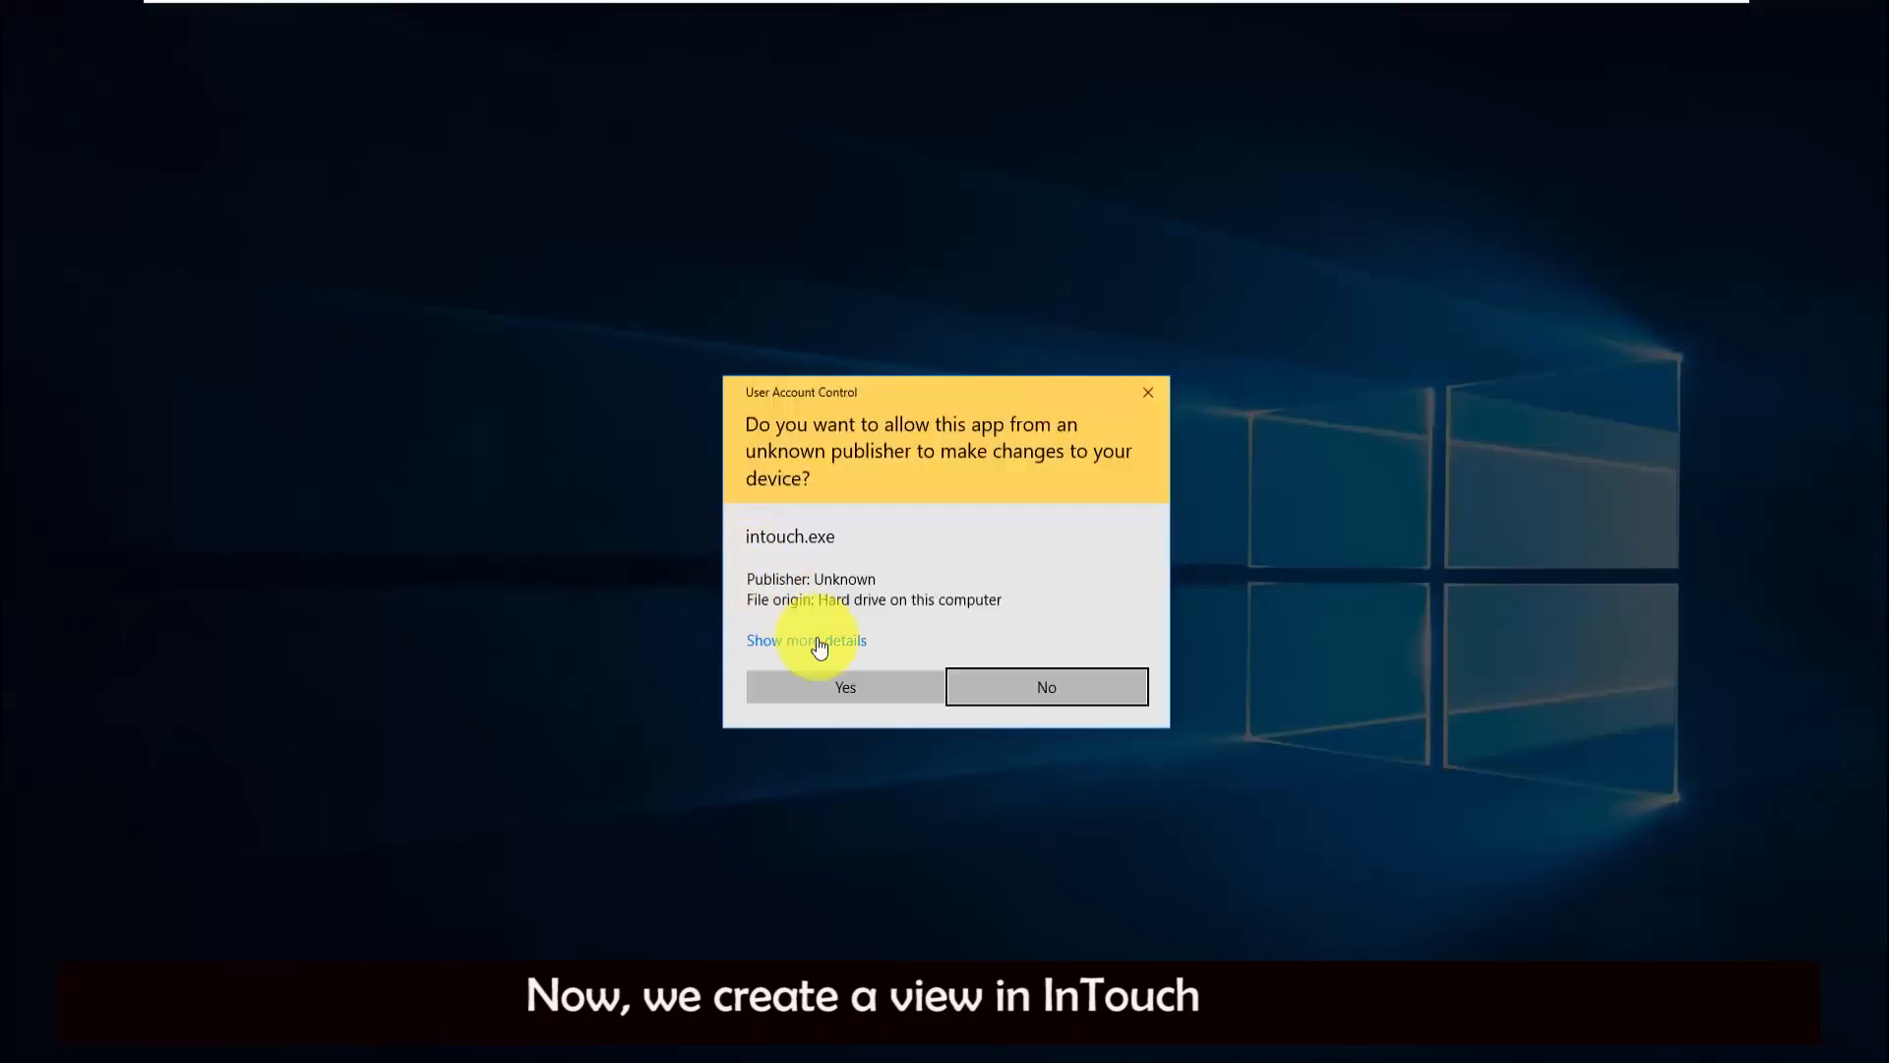
left_click(839, 687)
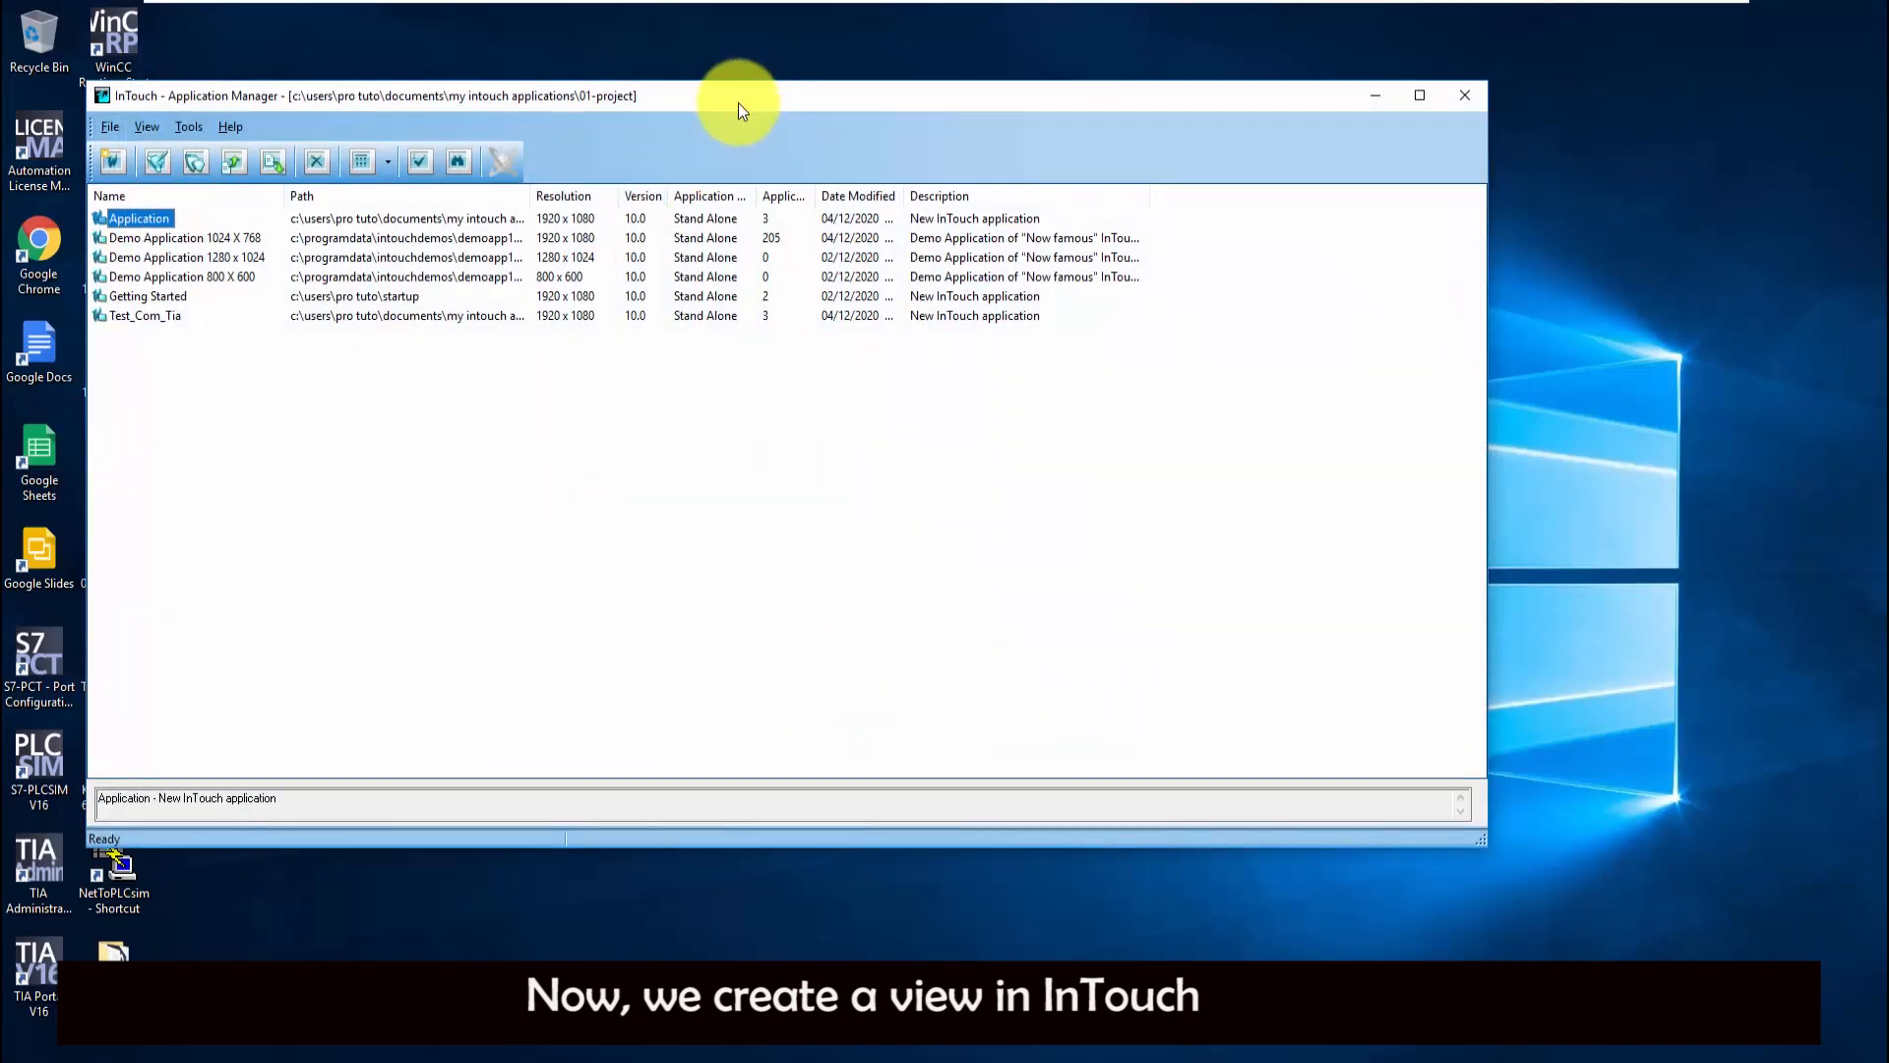
- Create a new InTouch application named Application_1 in the directory Tia_Communication
left_click(112, 161)
left_click(809, 624)
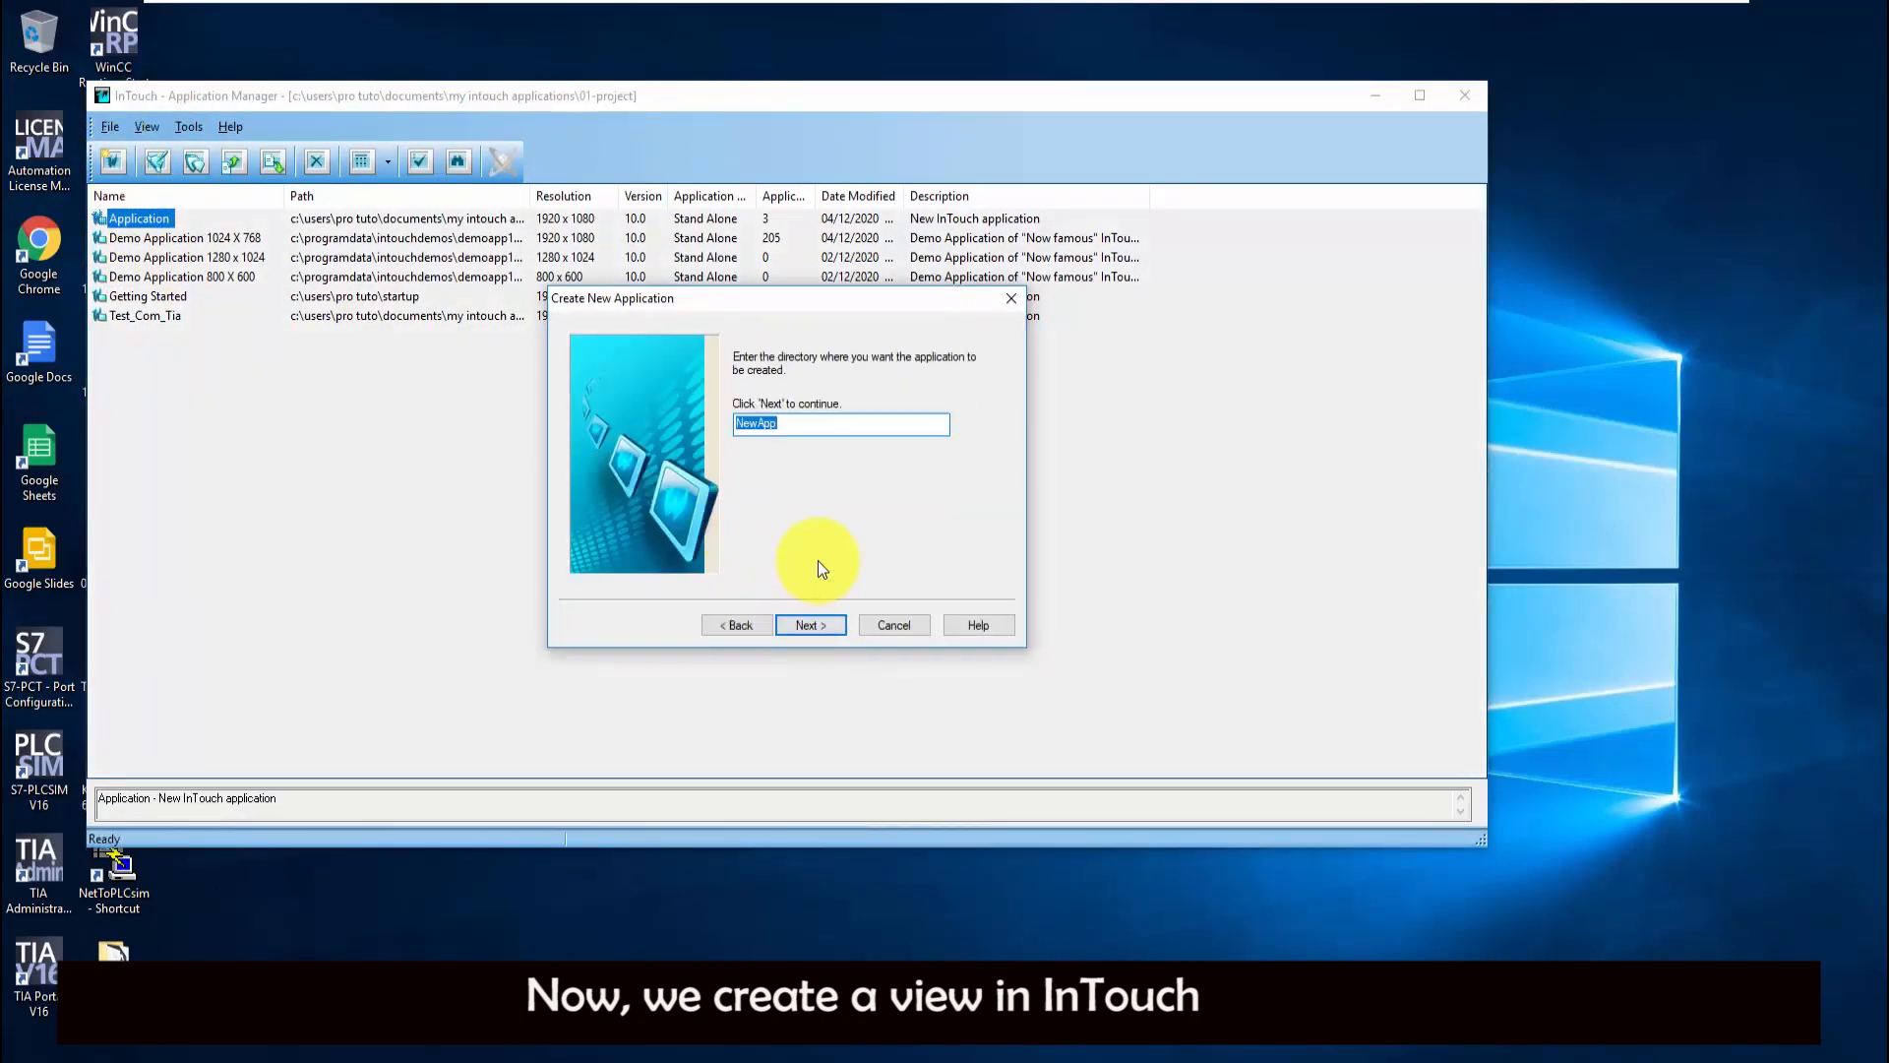
type("Tia_Communication")
left_click(830, 630)
type("Application_1")
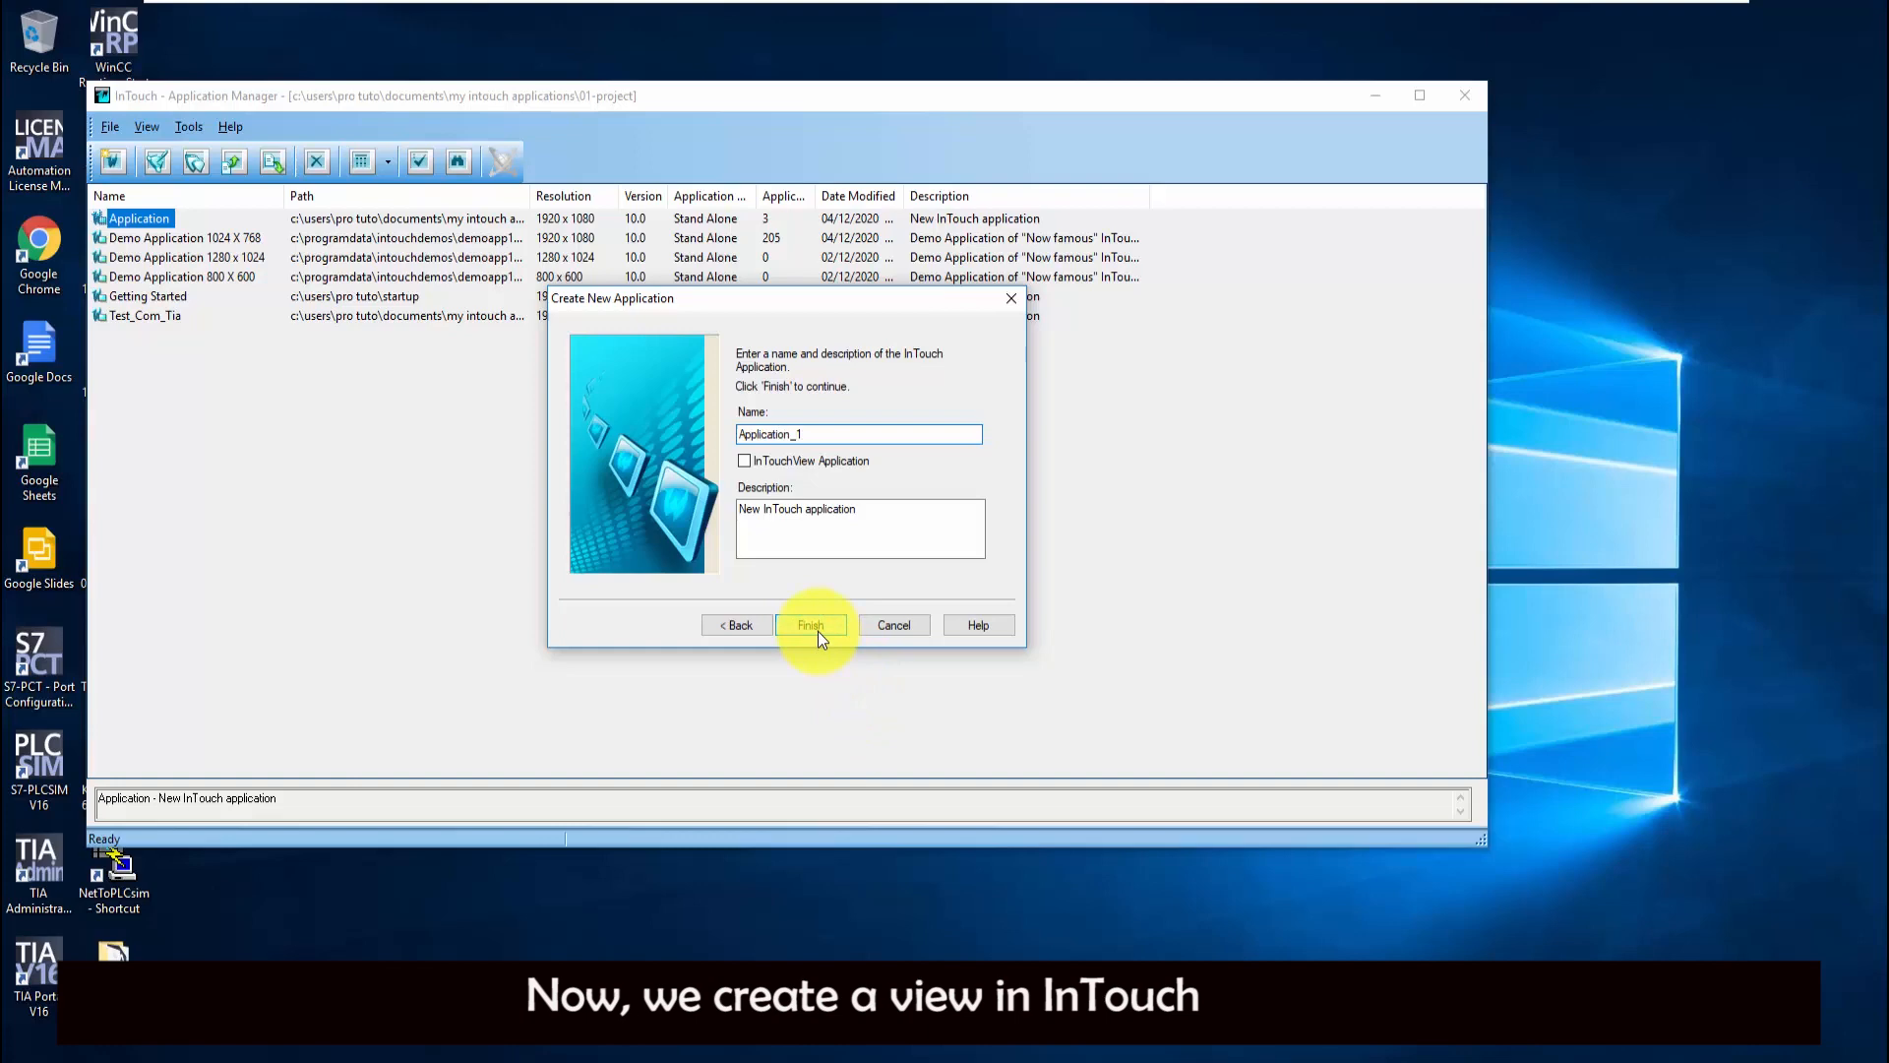
left_click(817, 629)
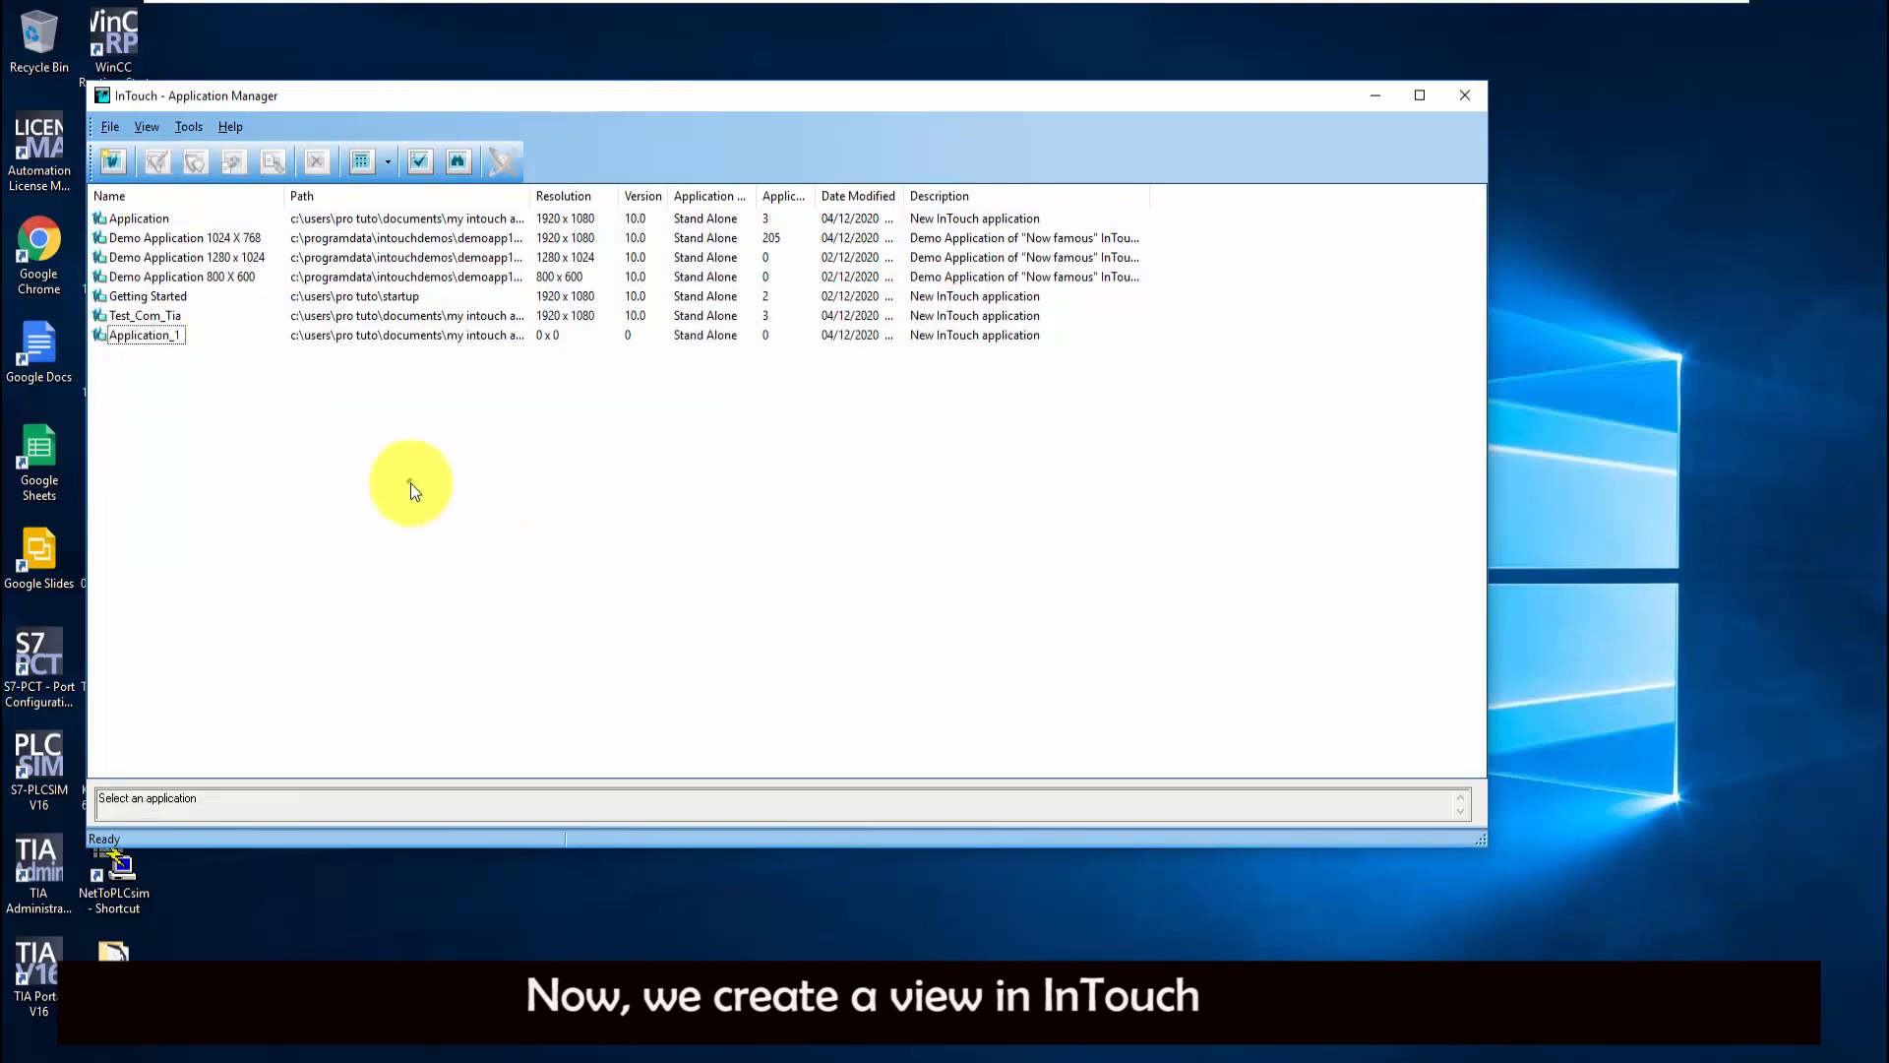
- Open Application_1 in WindowMaker, create a window named Screen__1 and enlarge its width and height
double_click(157, 338)
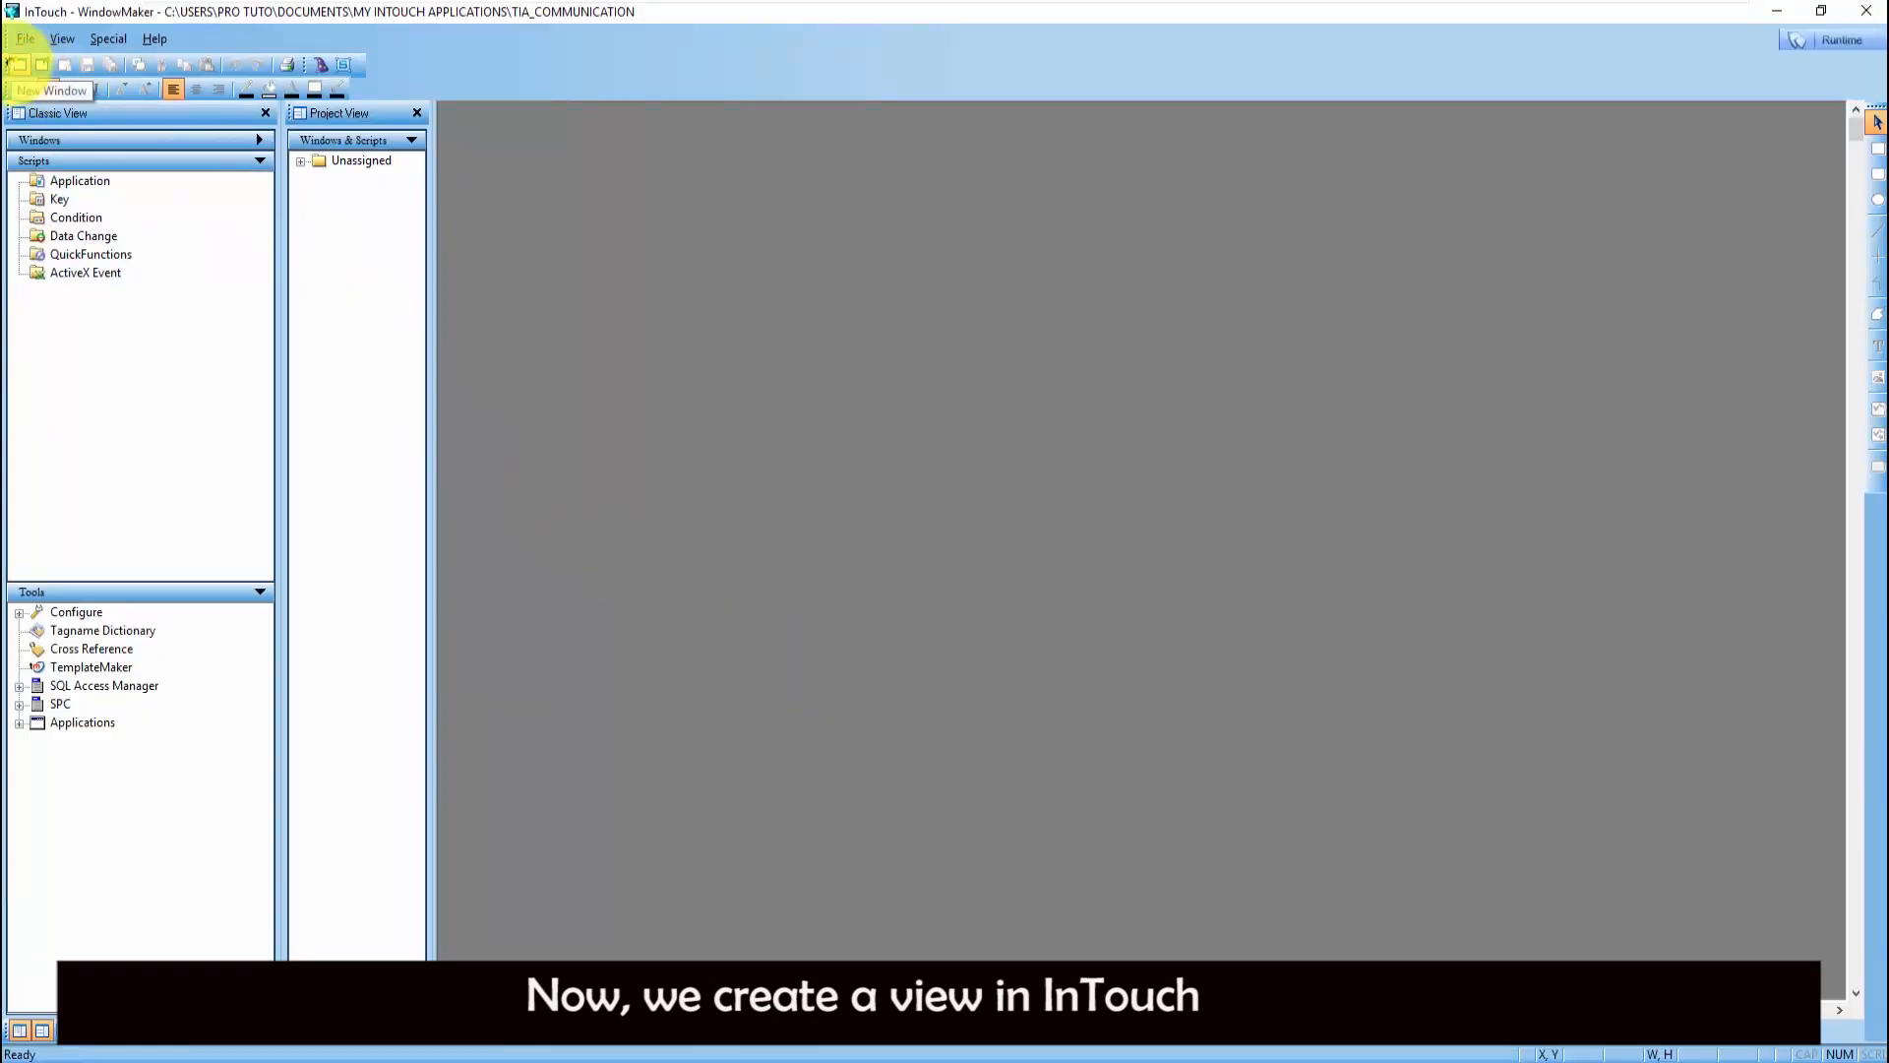
left_click(17, 65)
type("Screen__1")
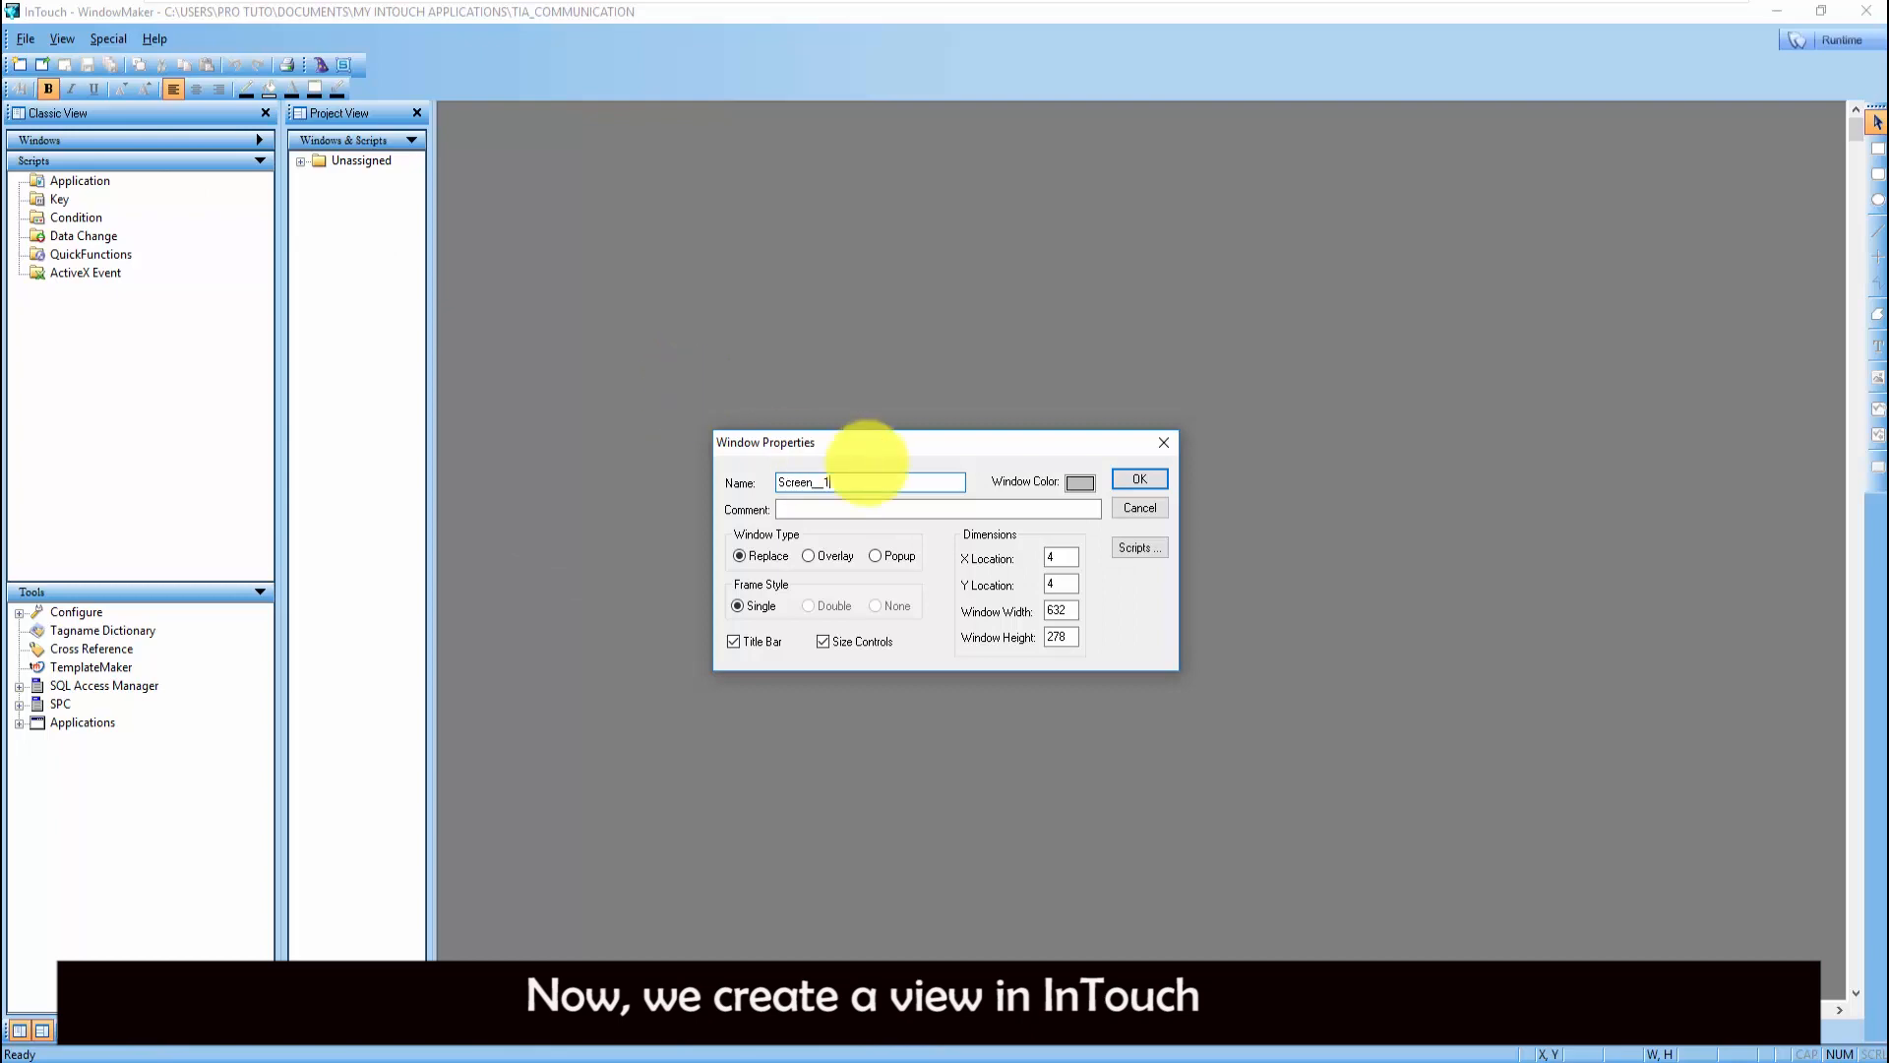
left_click(1141, 478)
left_click_drag(1062, 340, 1543, 344)
left_click_drag(980, 387, 1001, 868)
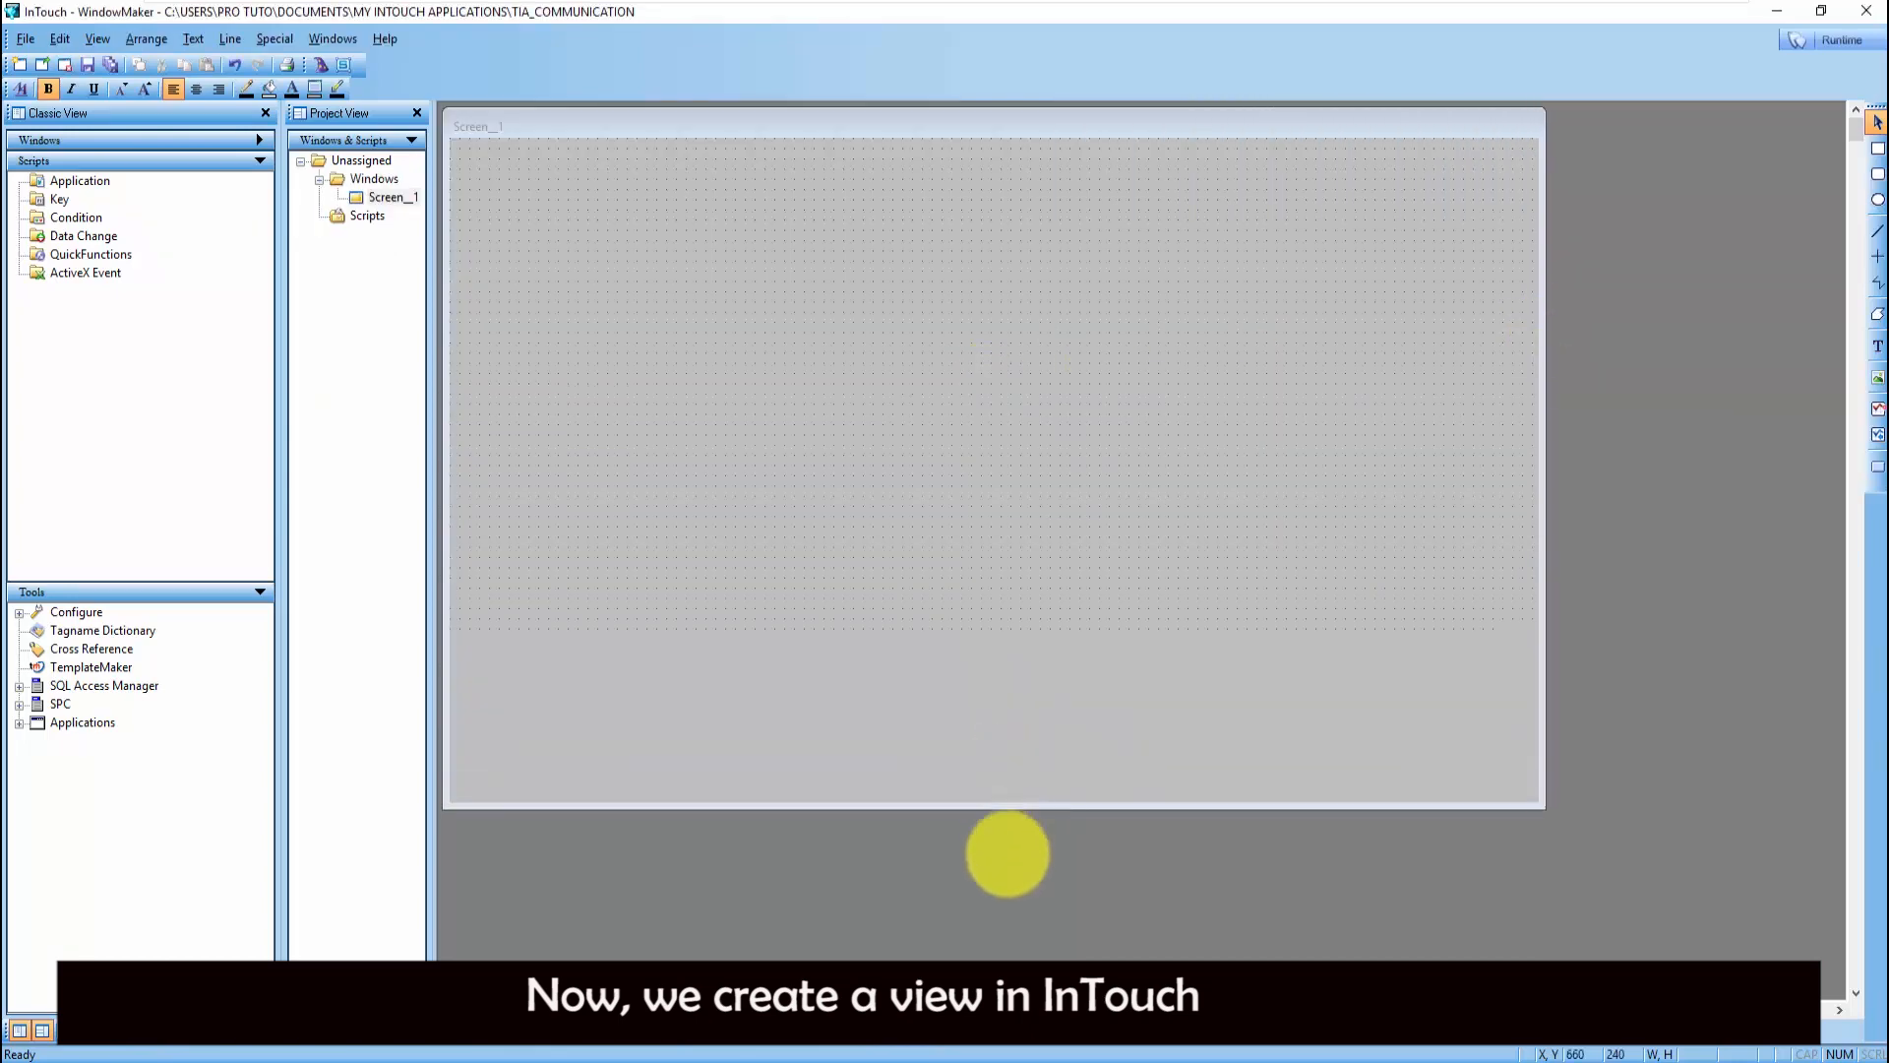
- Minimize WindowMaker and launch KEPServerEX 6 Configuration from the desktop as administrator, allowing changes to the device
left_click(1778, 10)
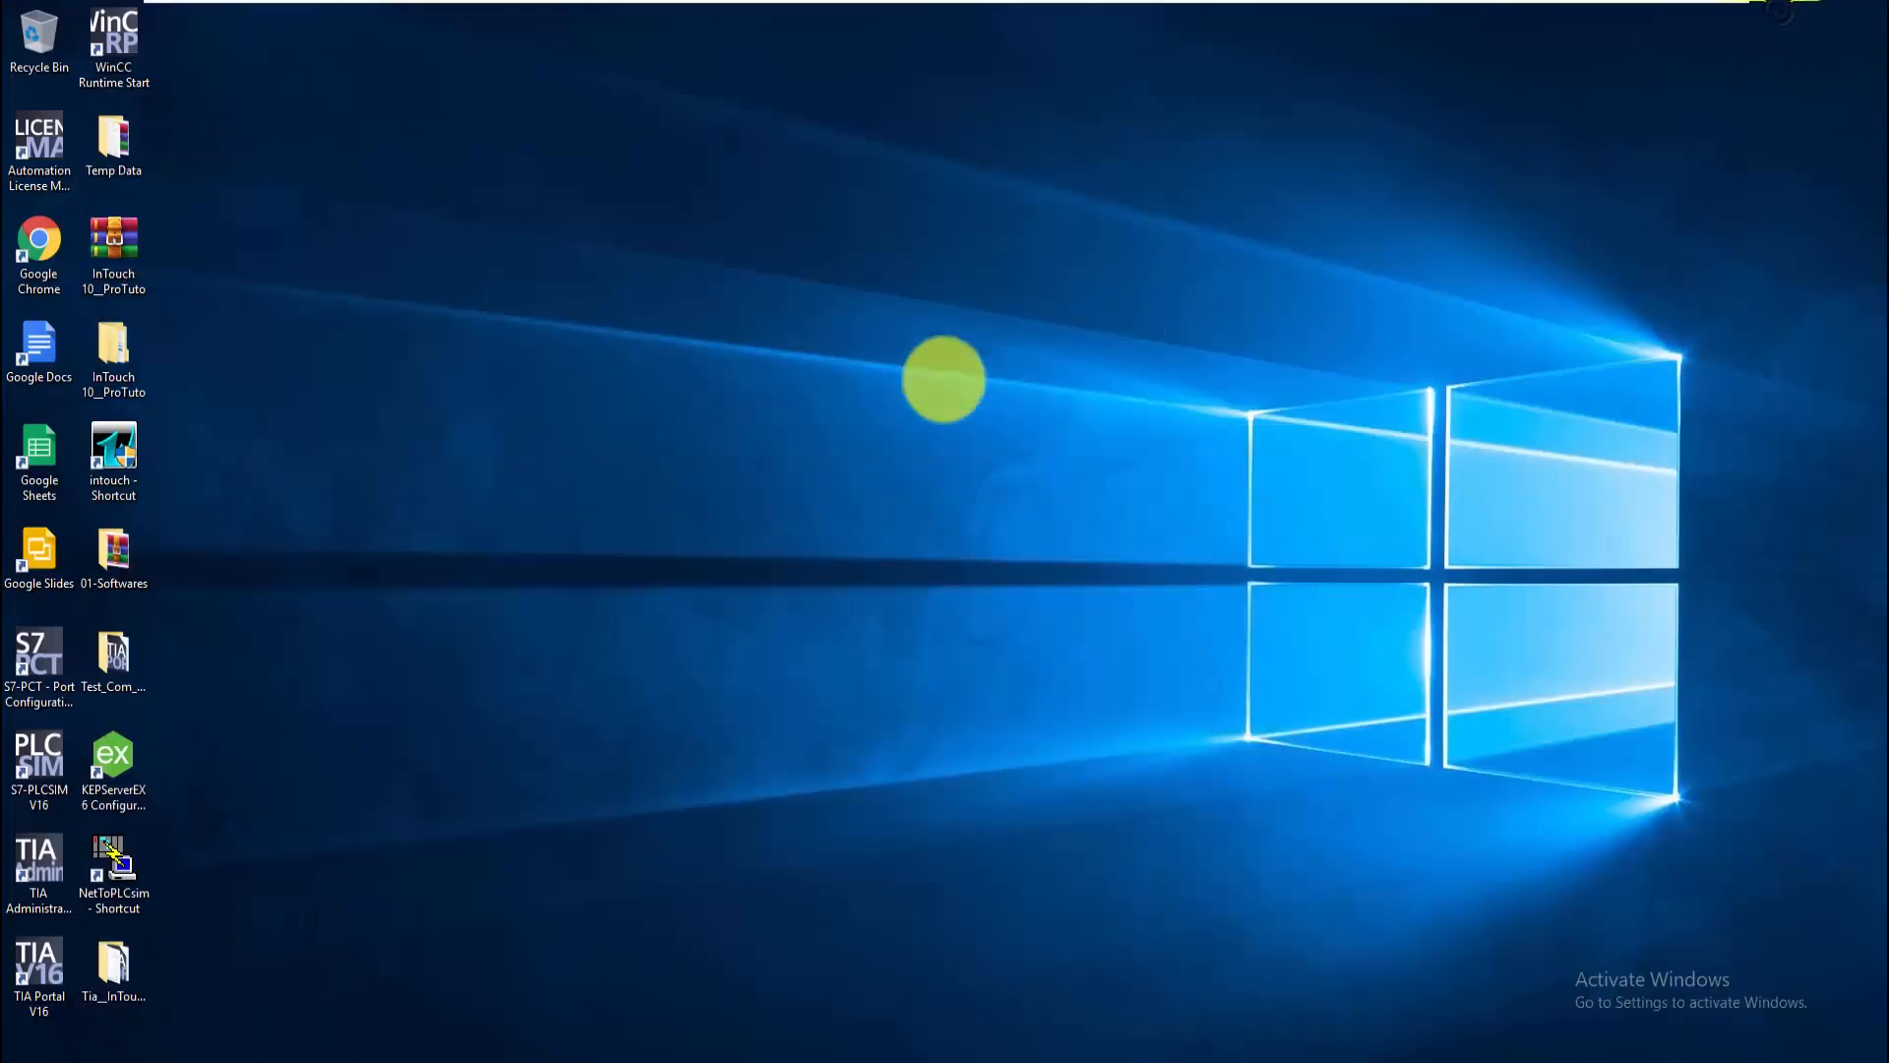
right_click(667, 328)
left_click(724, 384)
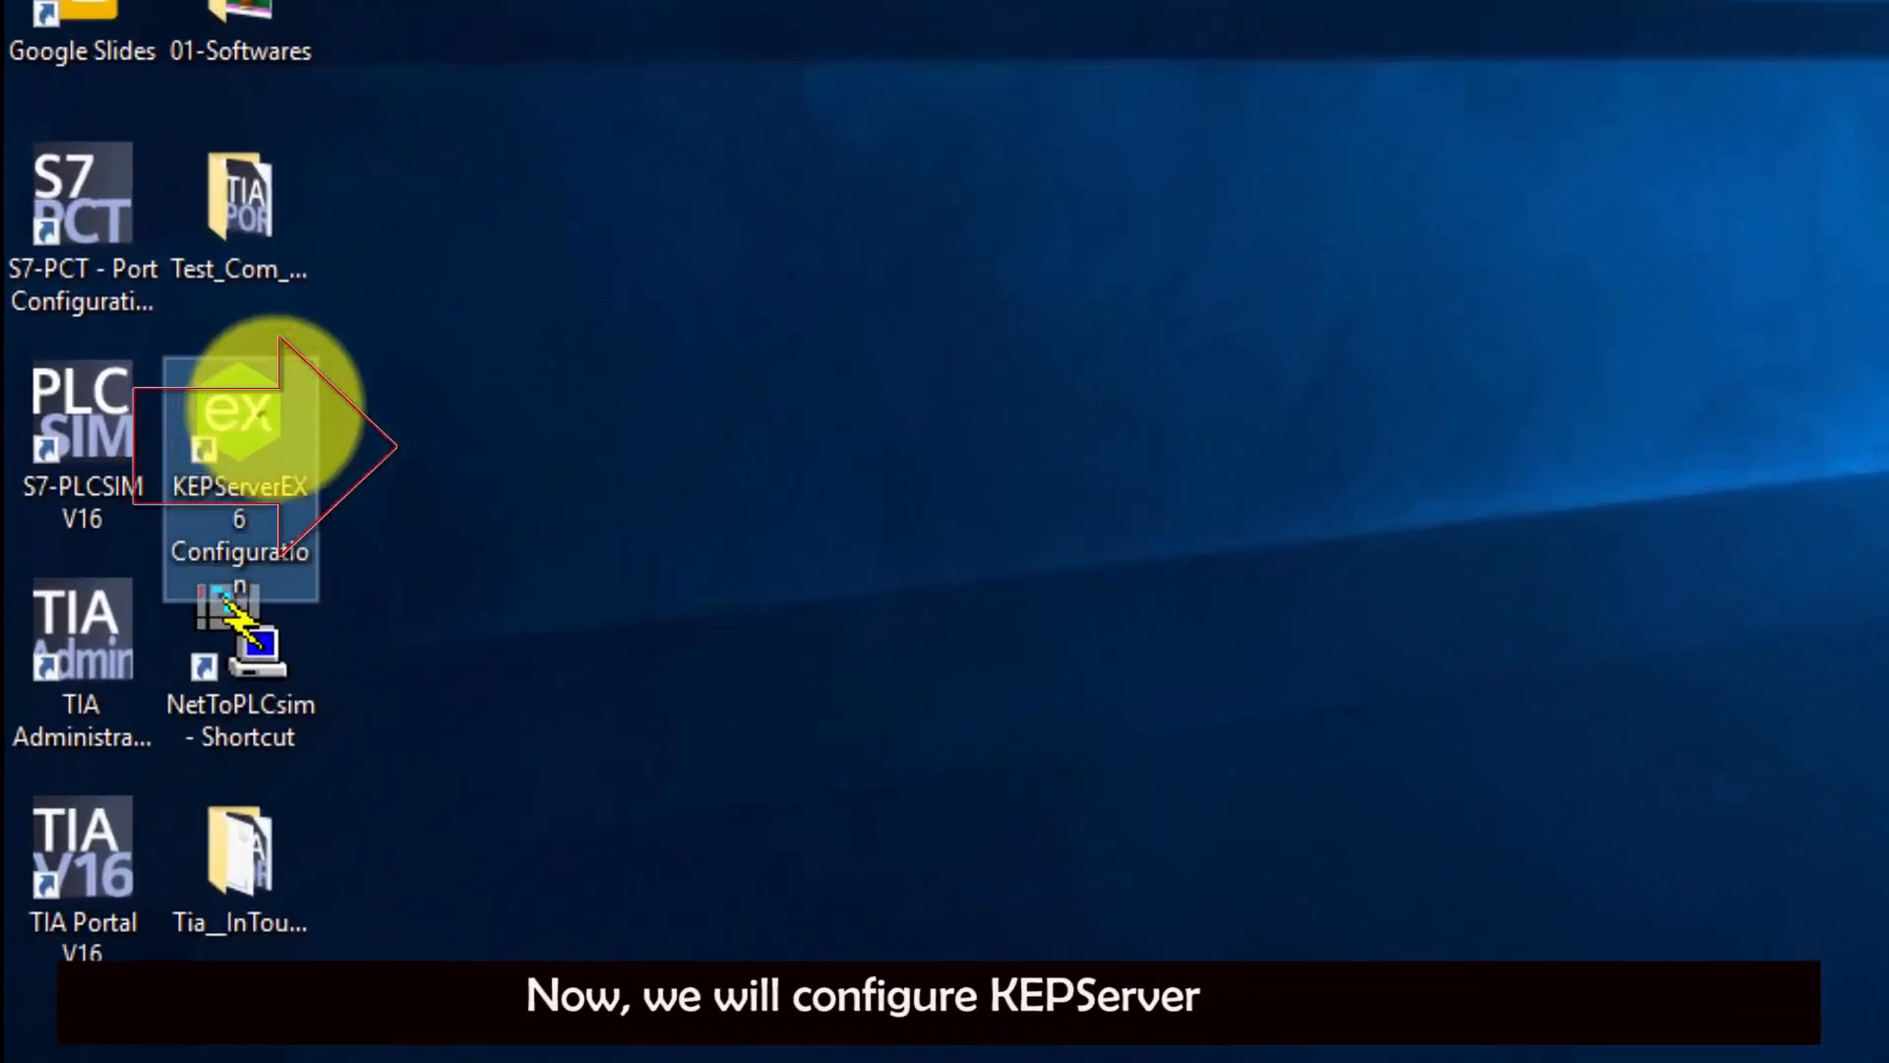
right_click(281, 398)
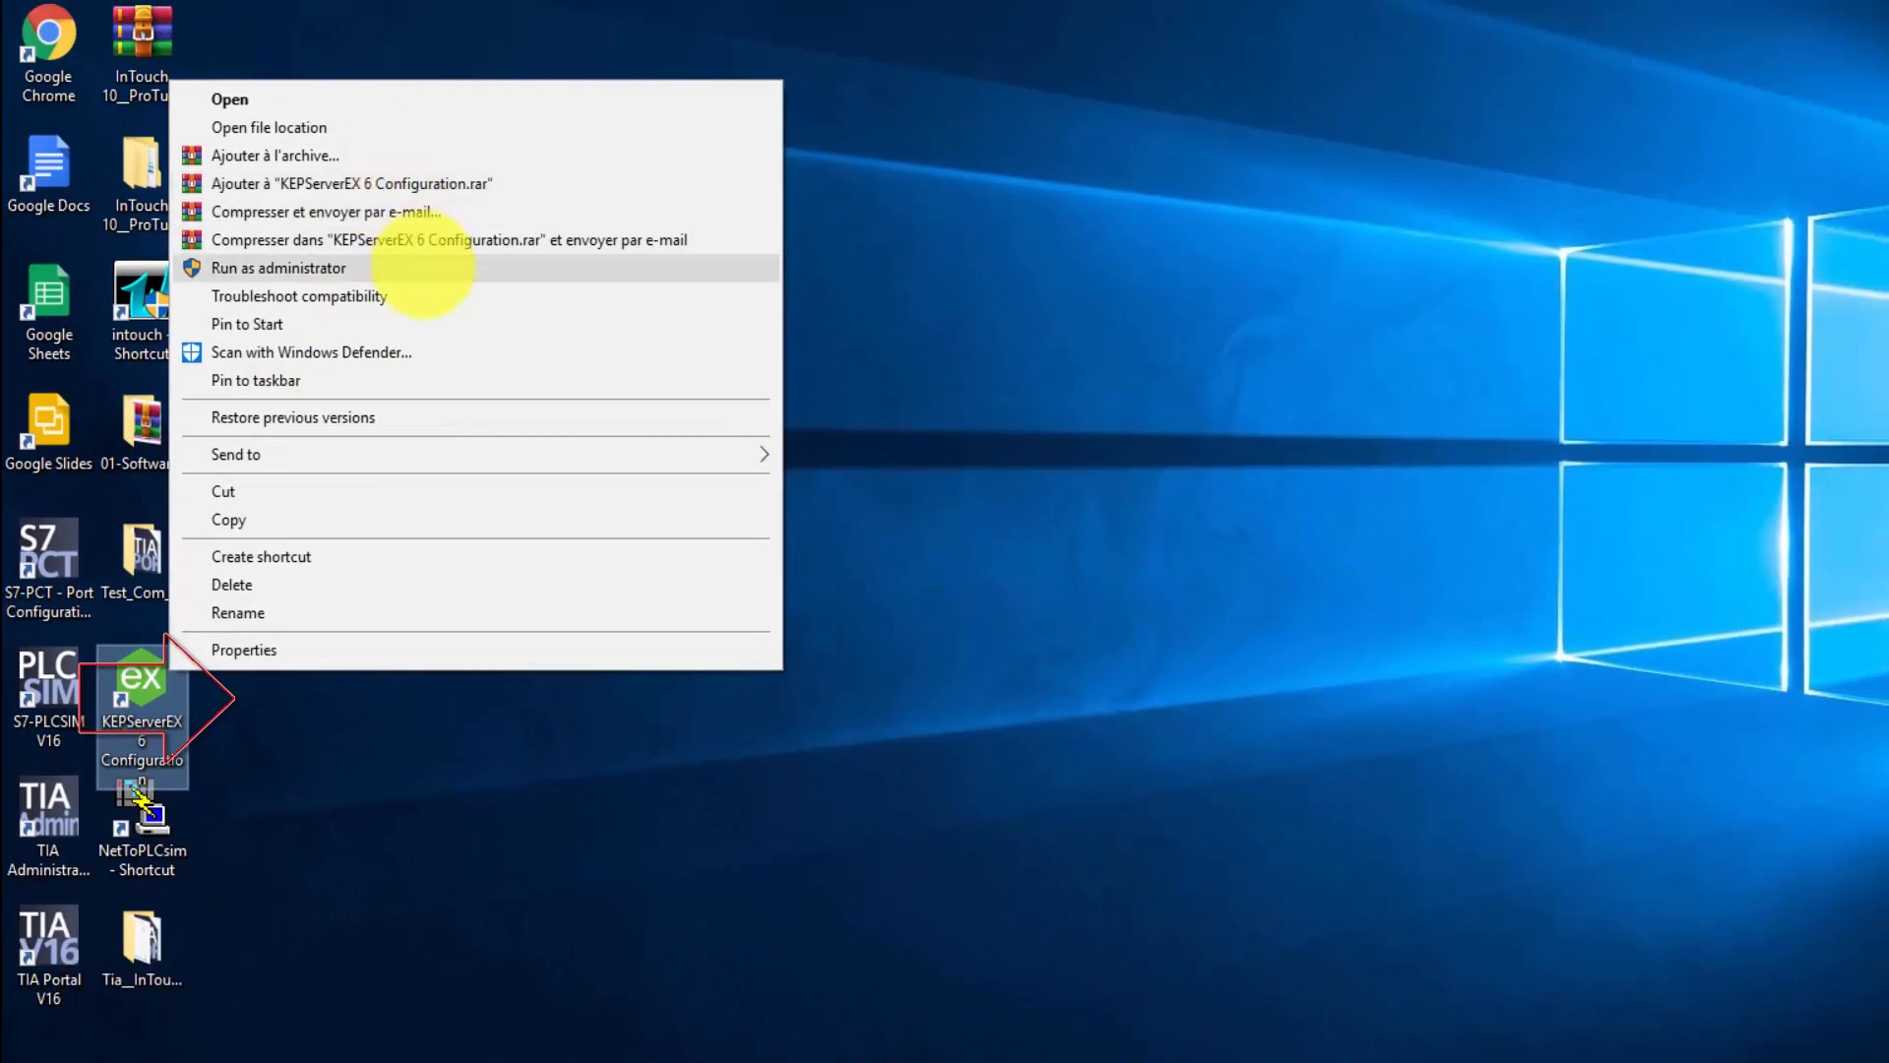
left_click(560, 268)
left_click(977, 637)
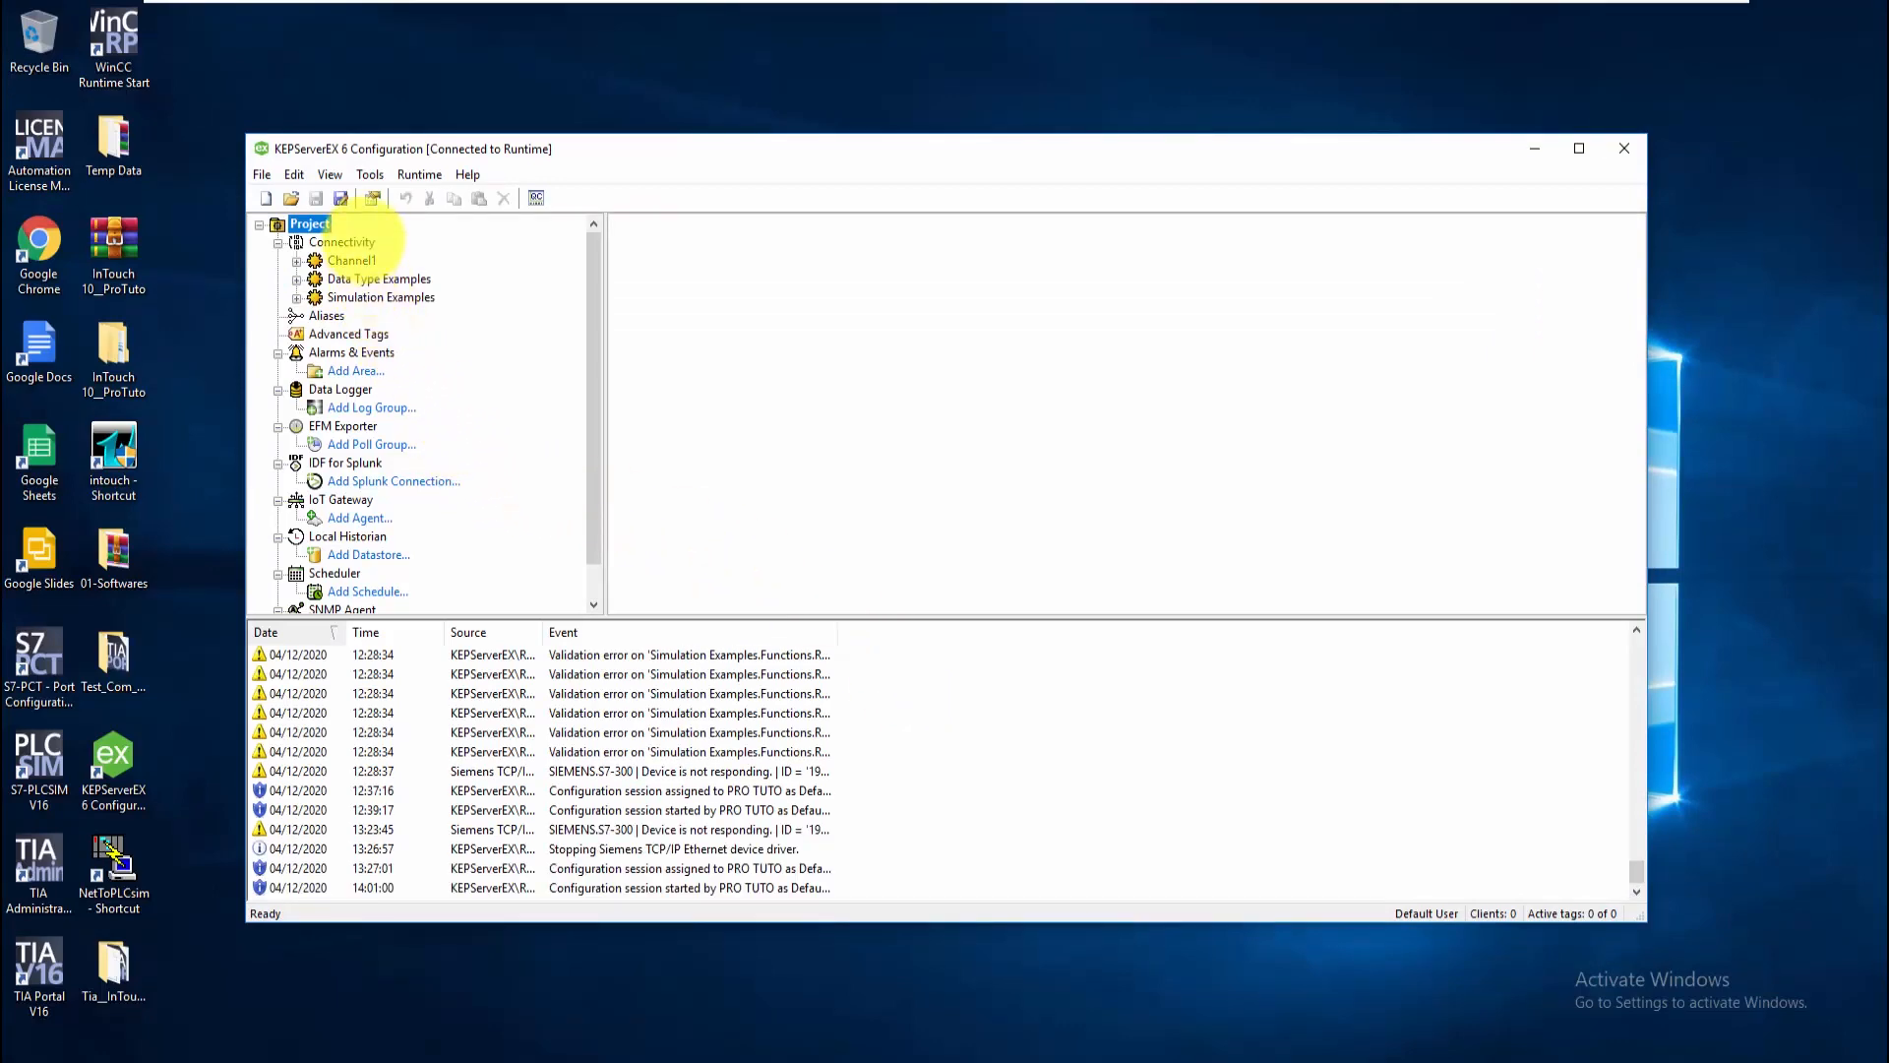
- Start a new channel under Connectivity and choose Siemens TCP/IP Ethernet as its type
right_click(366, 241)
left_click(397, 250)
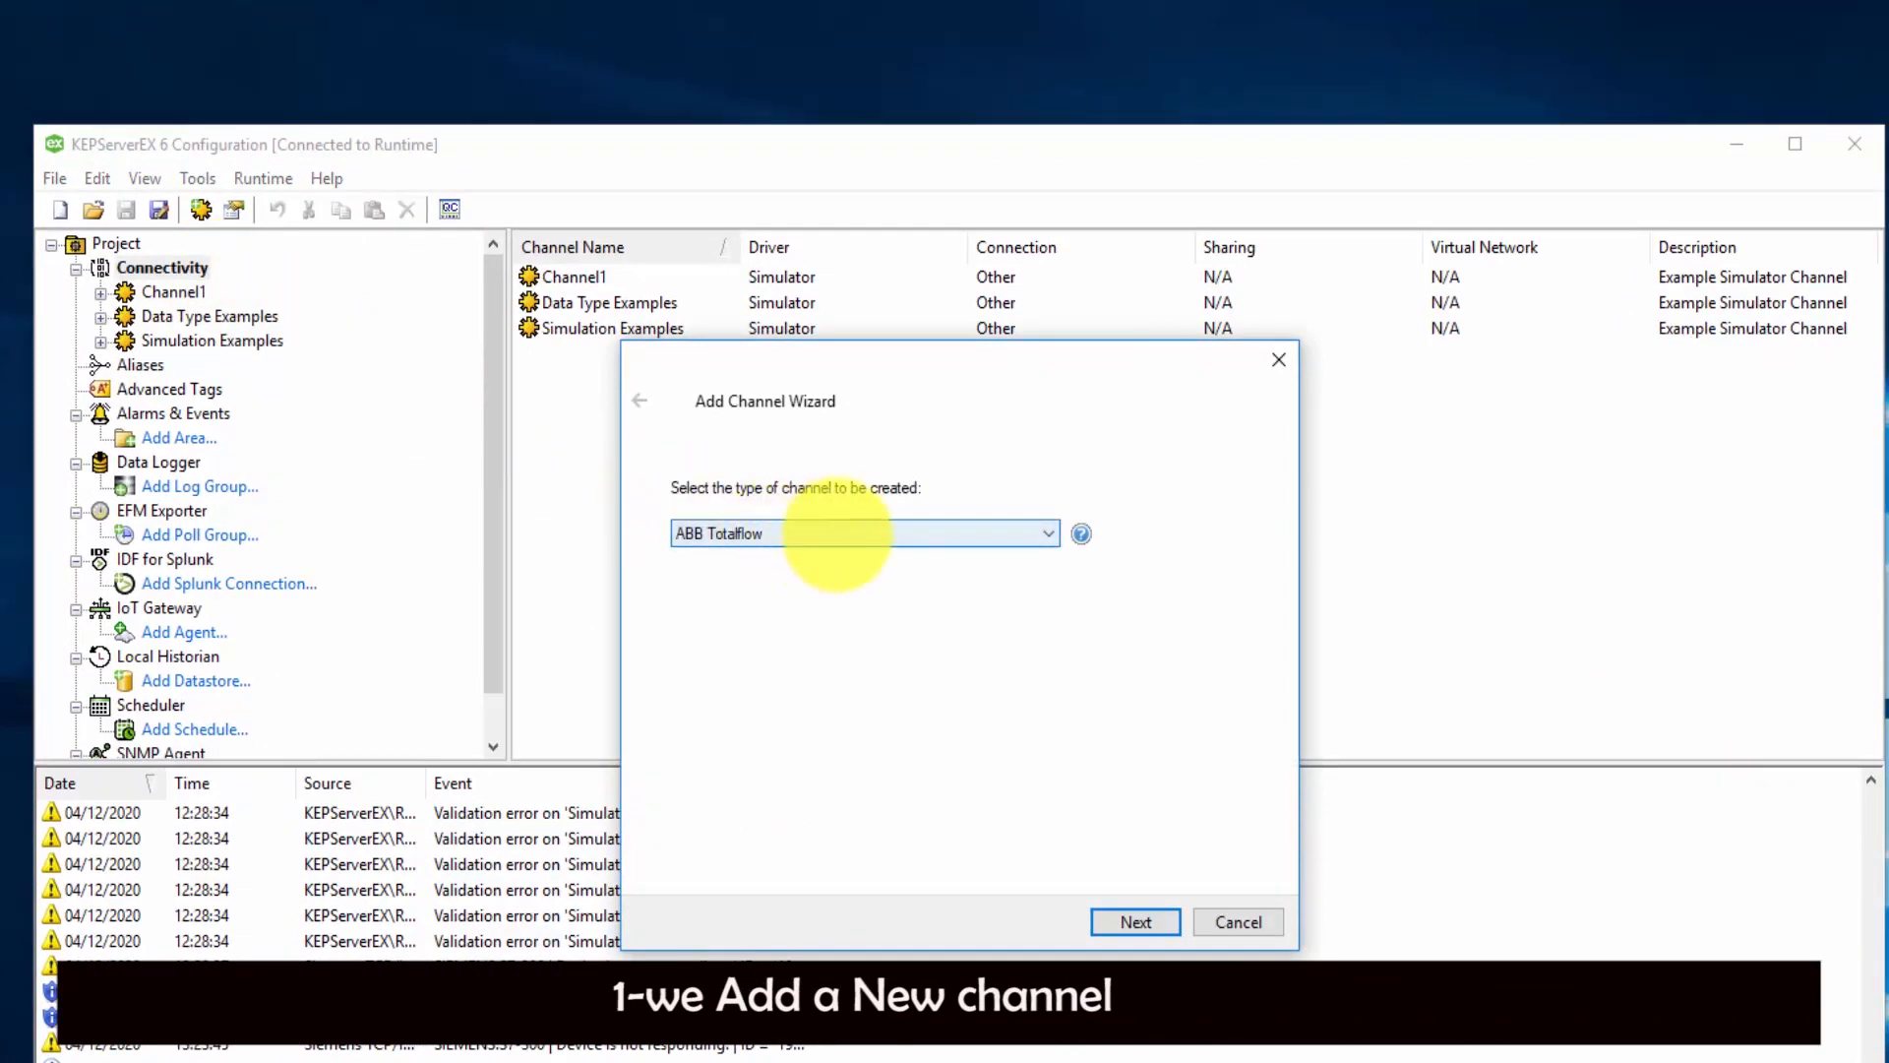
left_click(836, 536)
scroll(885, 689, "down", 8)
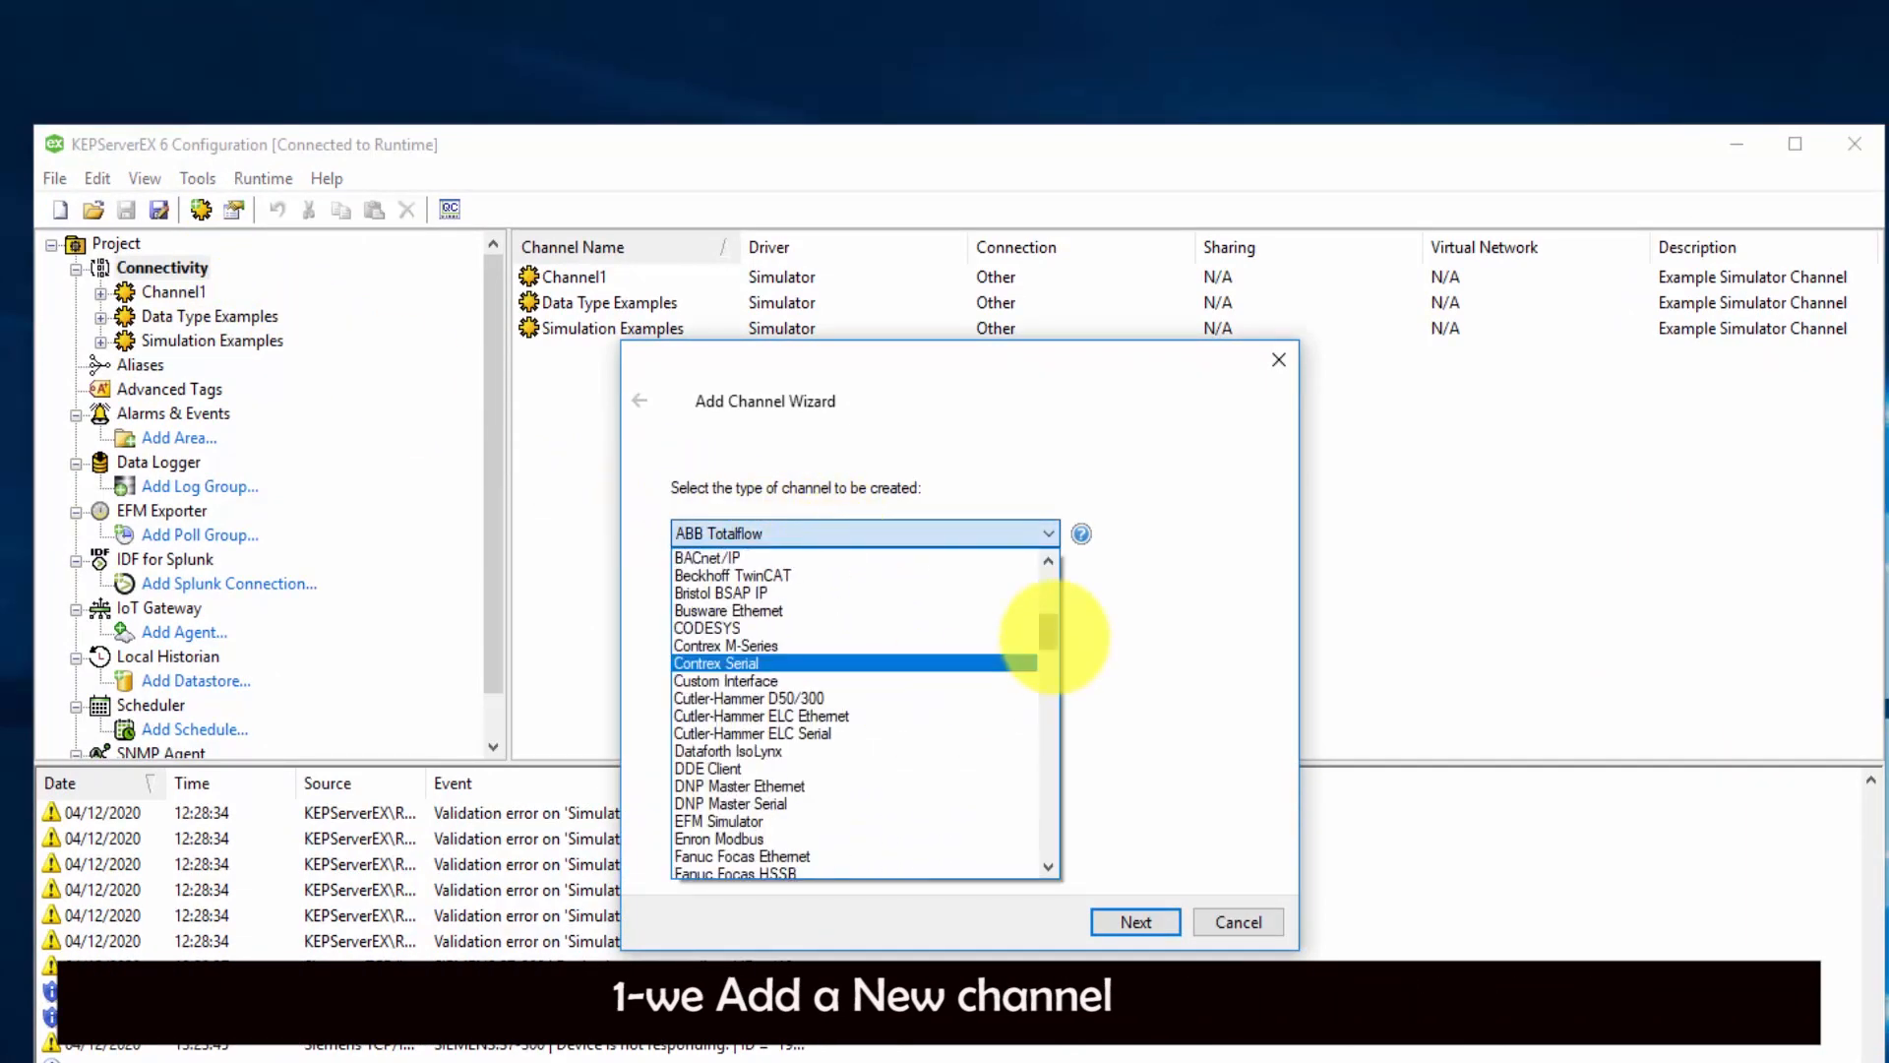
left_click_drag(1052, 638, 1056, 780)
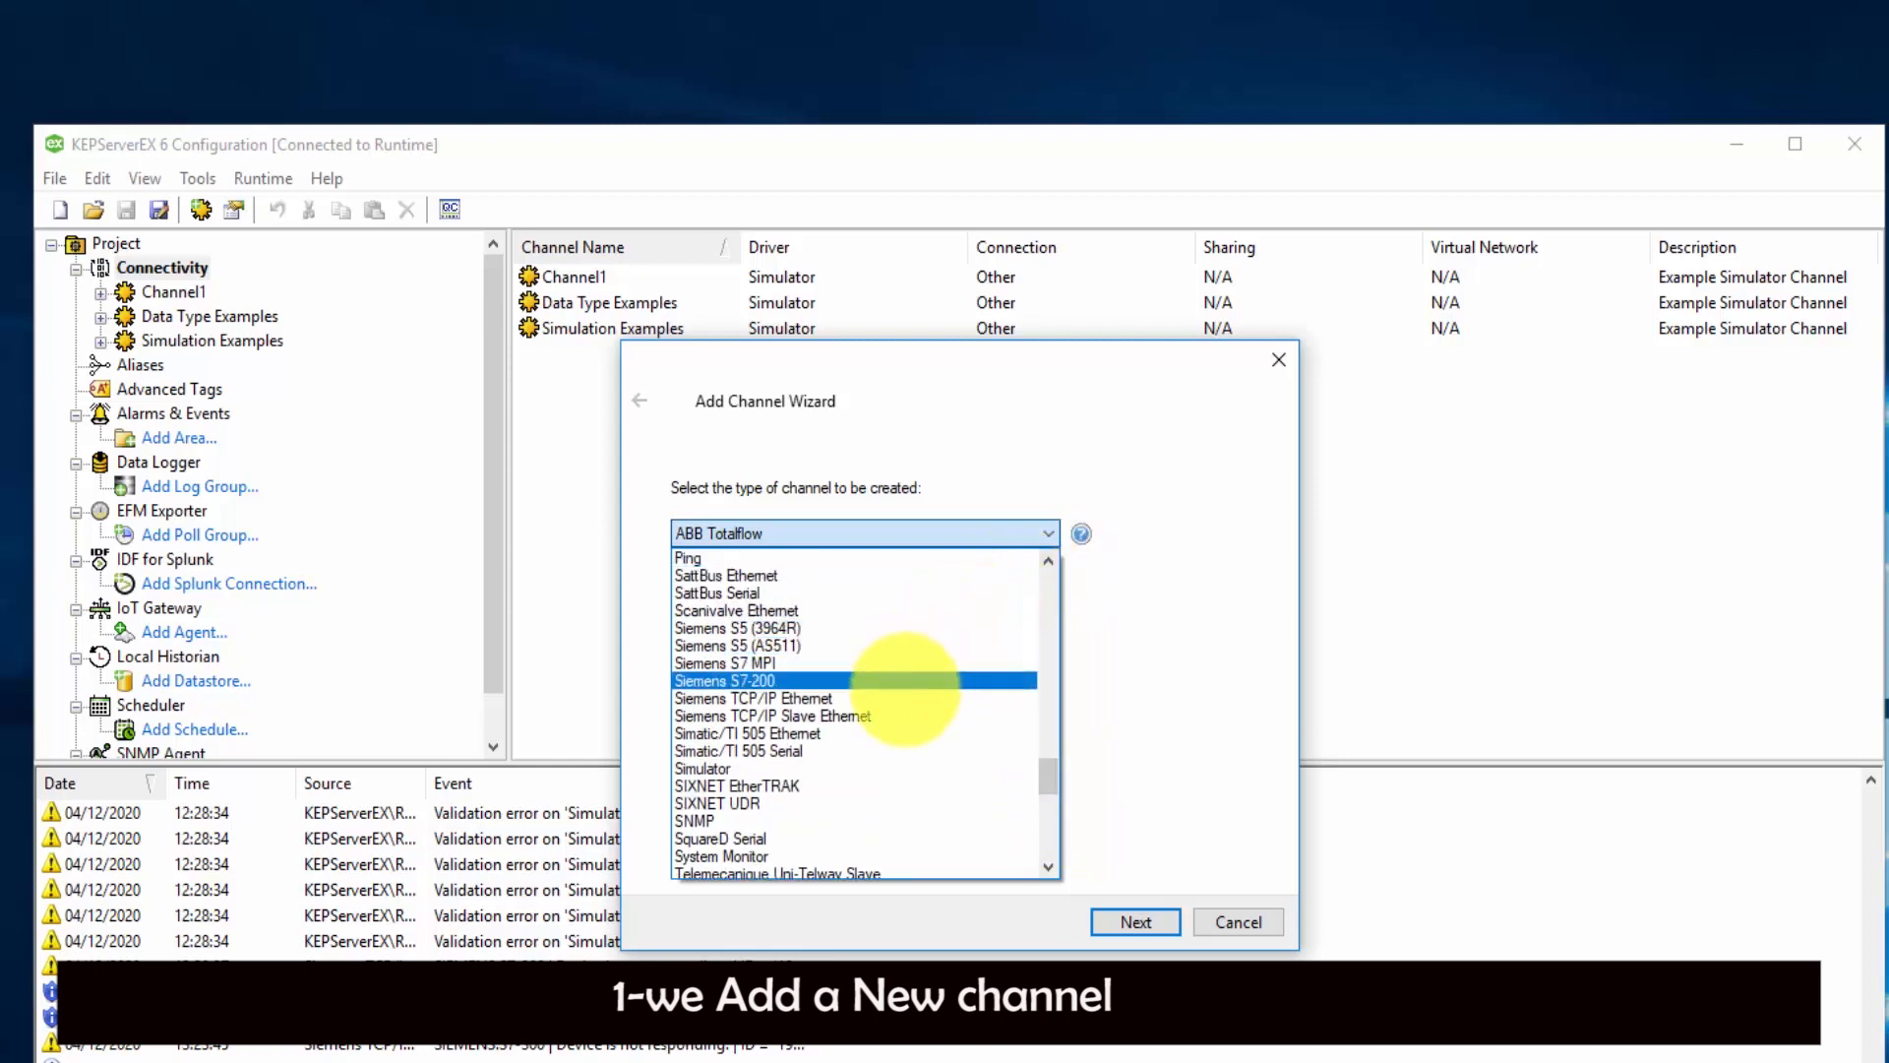
left_click(901, 697)
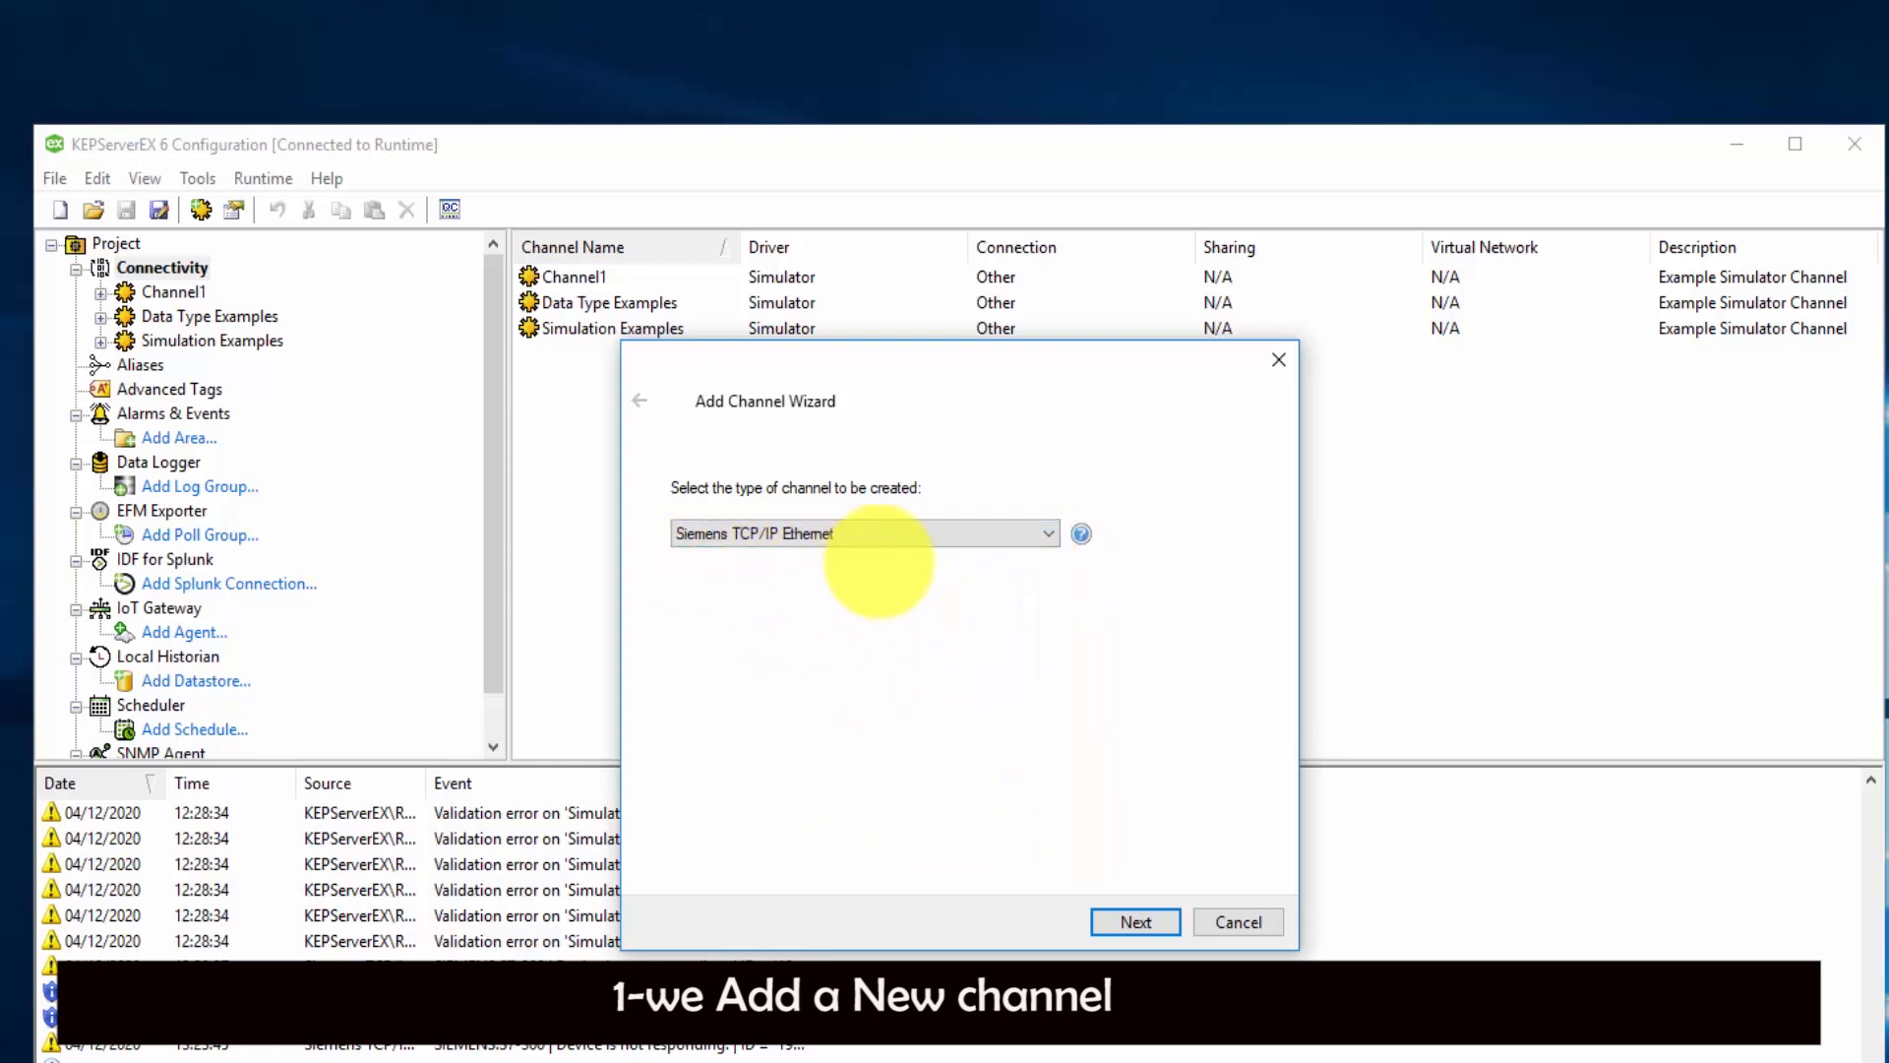
left_click(1135, 921)
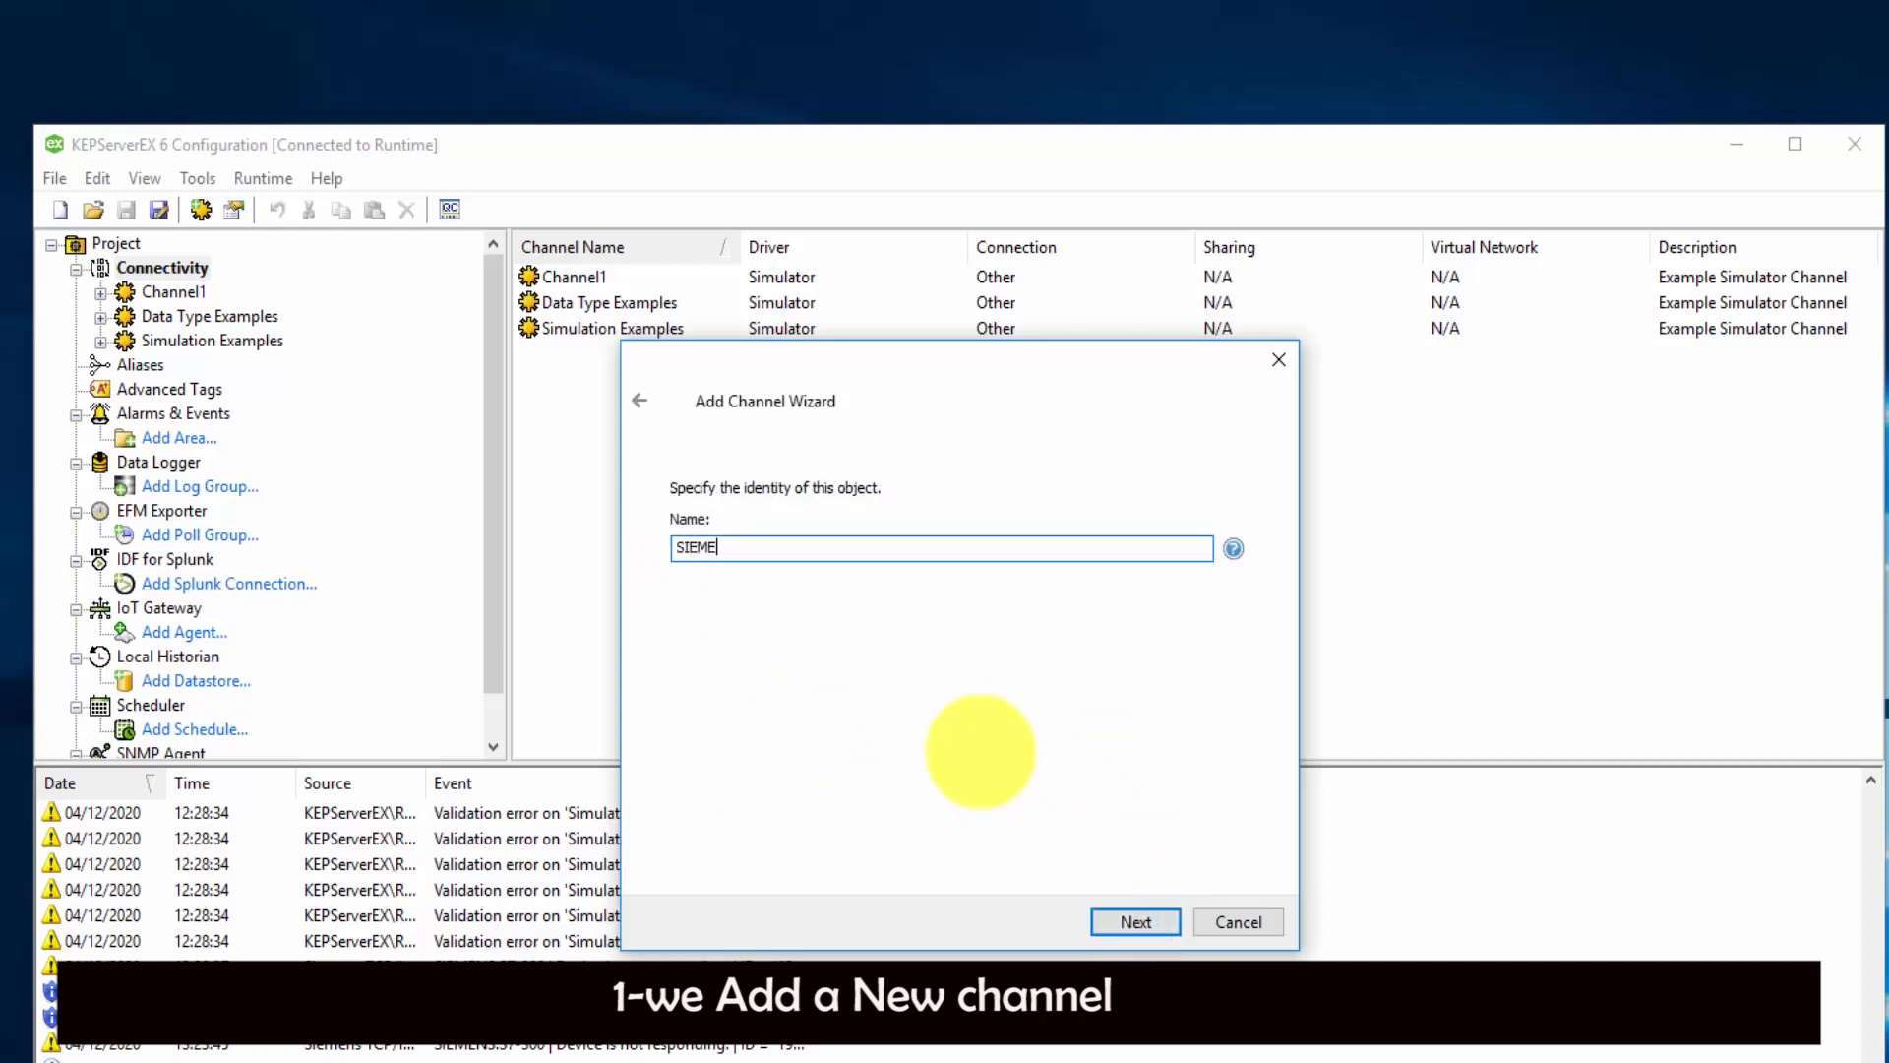
- Name the channel SIEMENS and create it with the default network adapter, write optimization and float handling settings
type("NS")
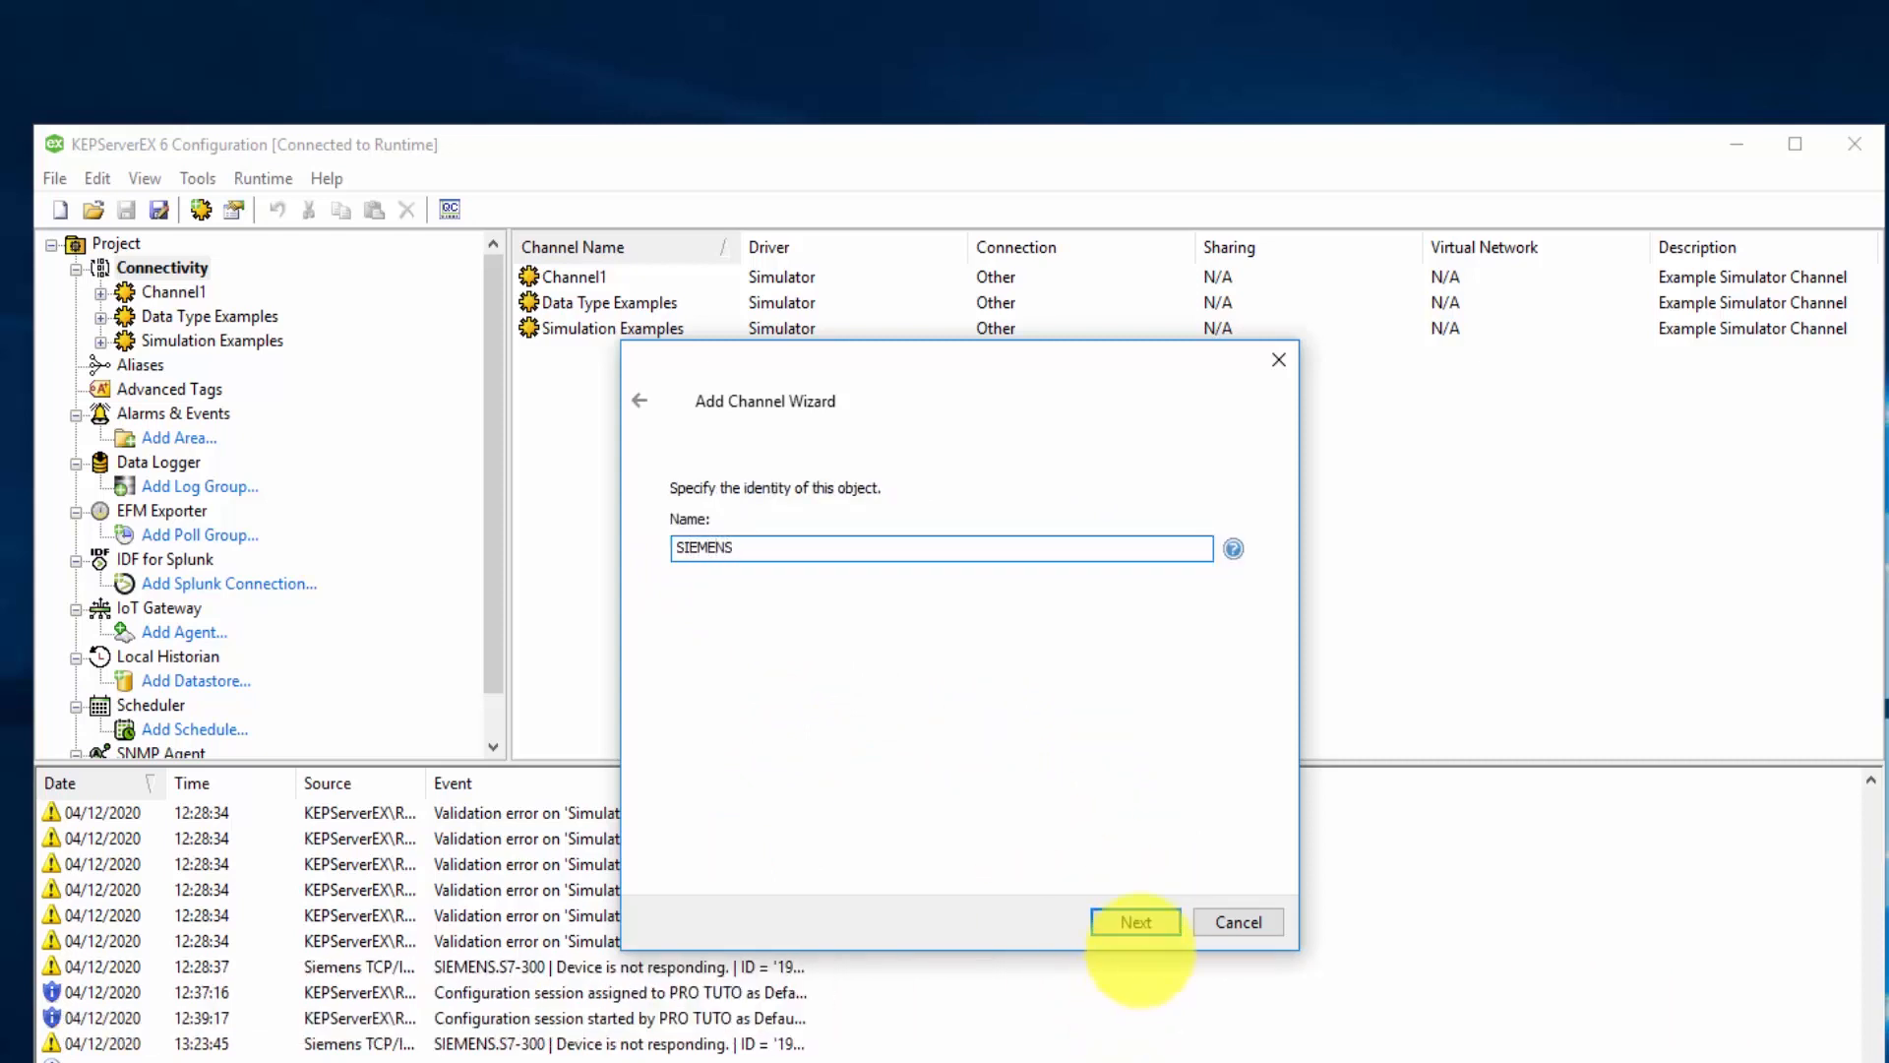
left_click(1140, 917)
left_click(1139, 917)
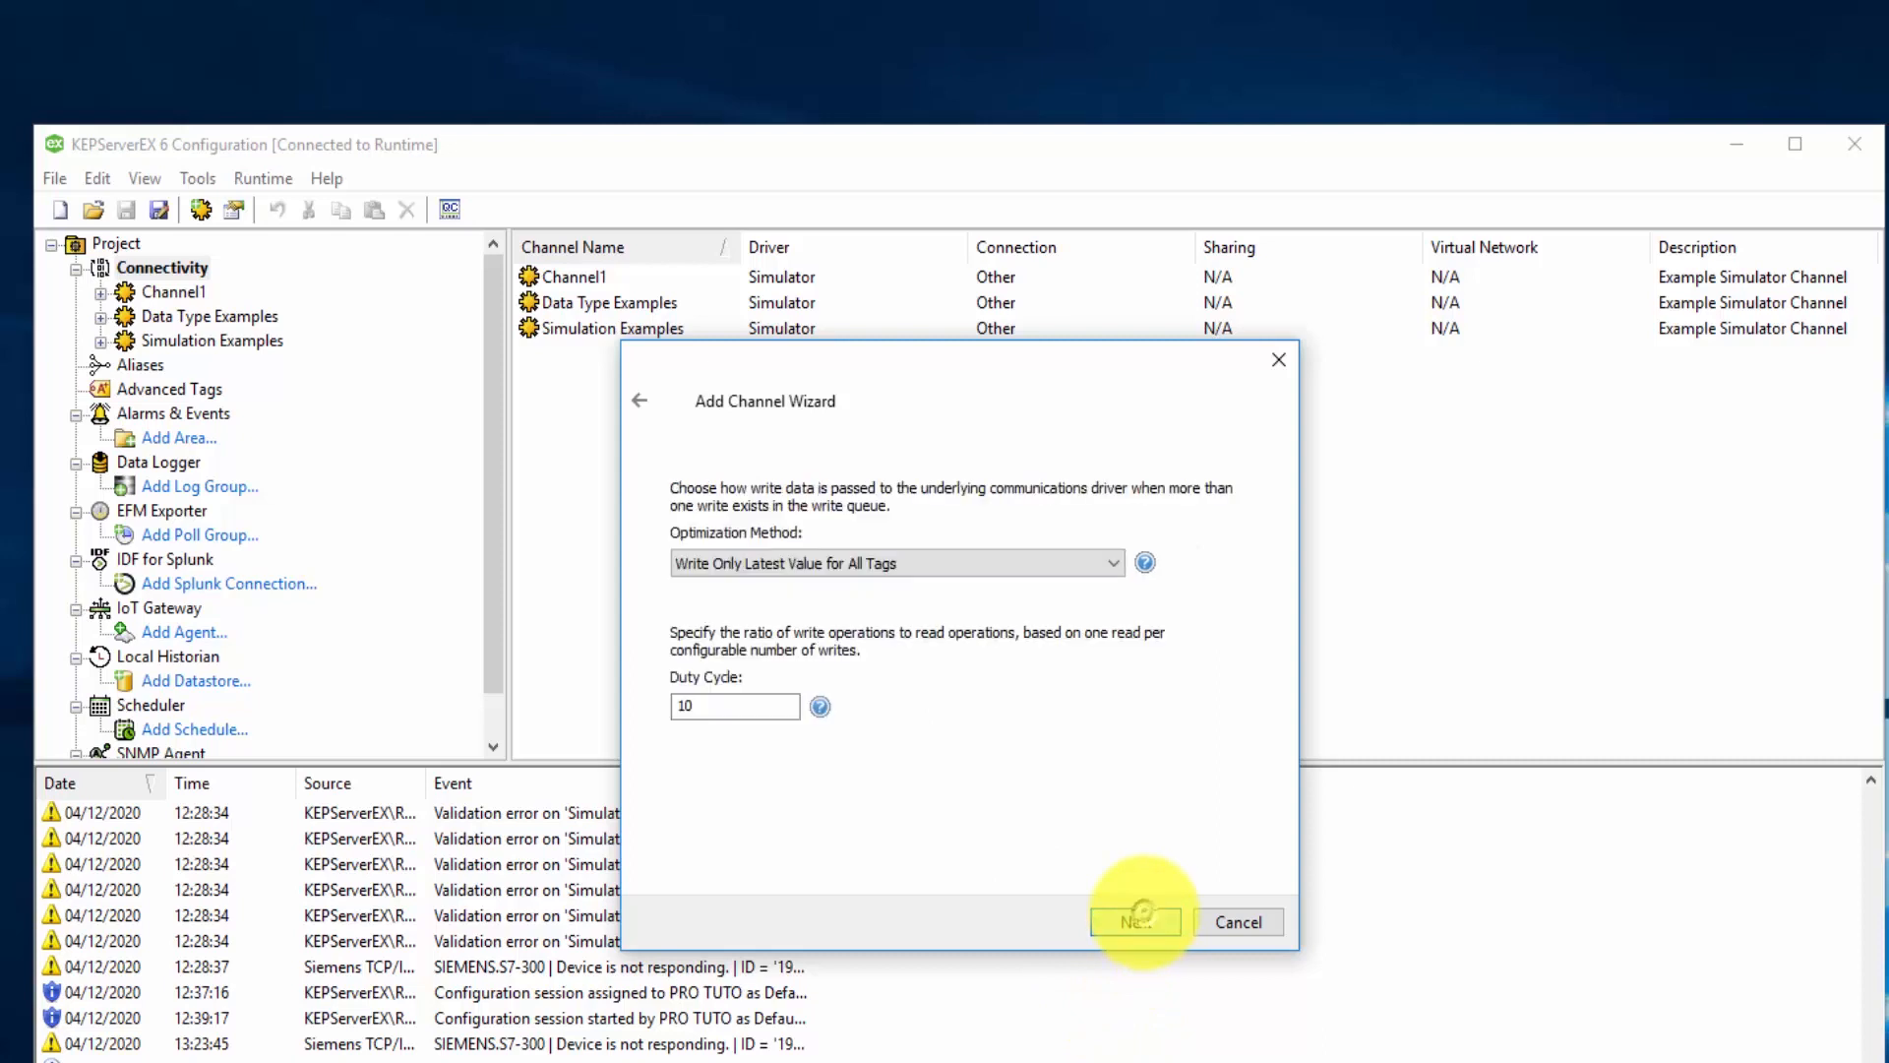
left_click(1140, 917)
left_click(1139, 917)
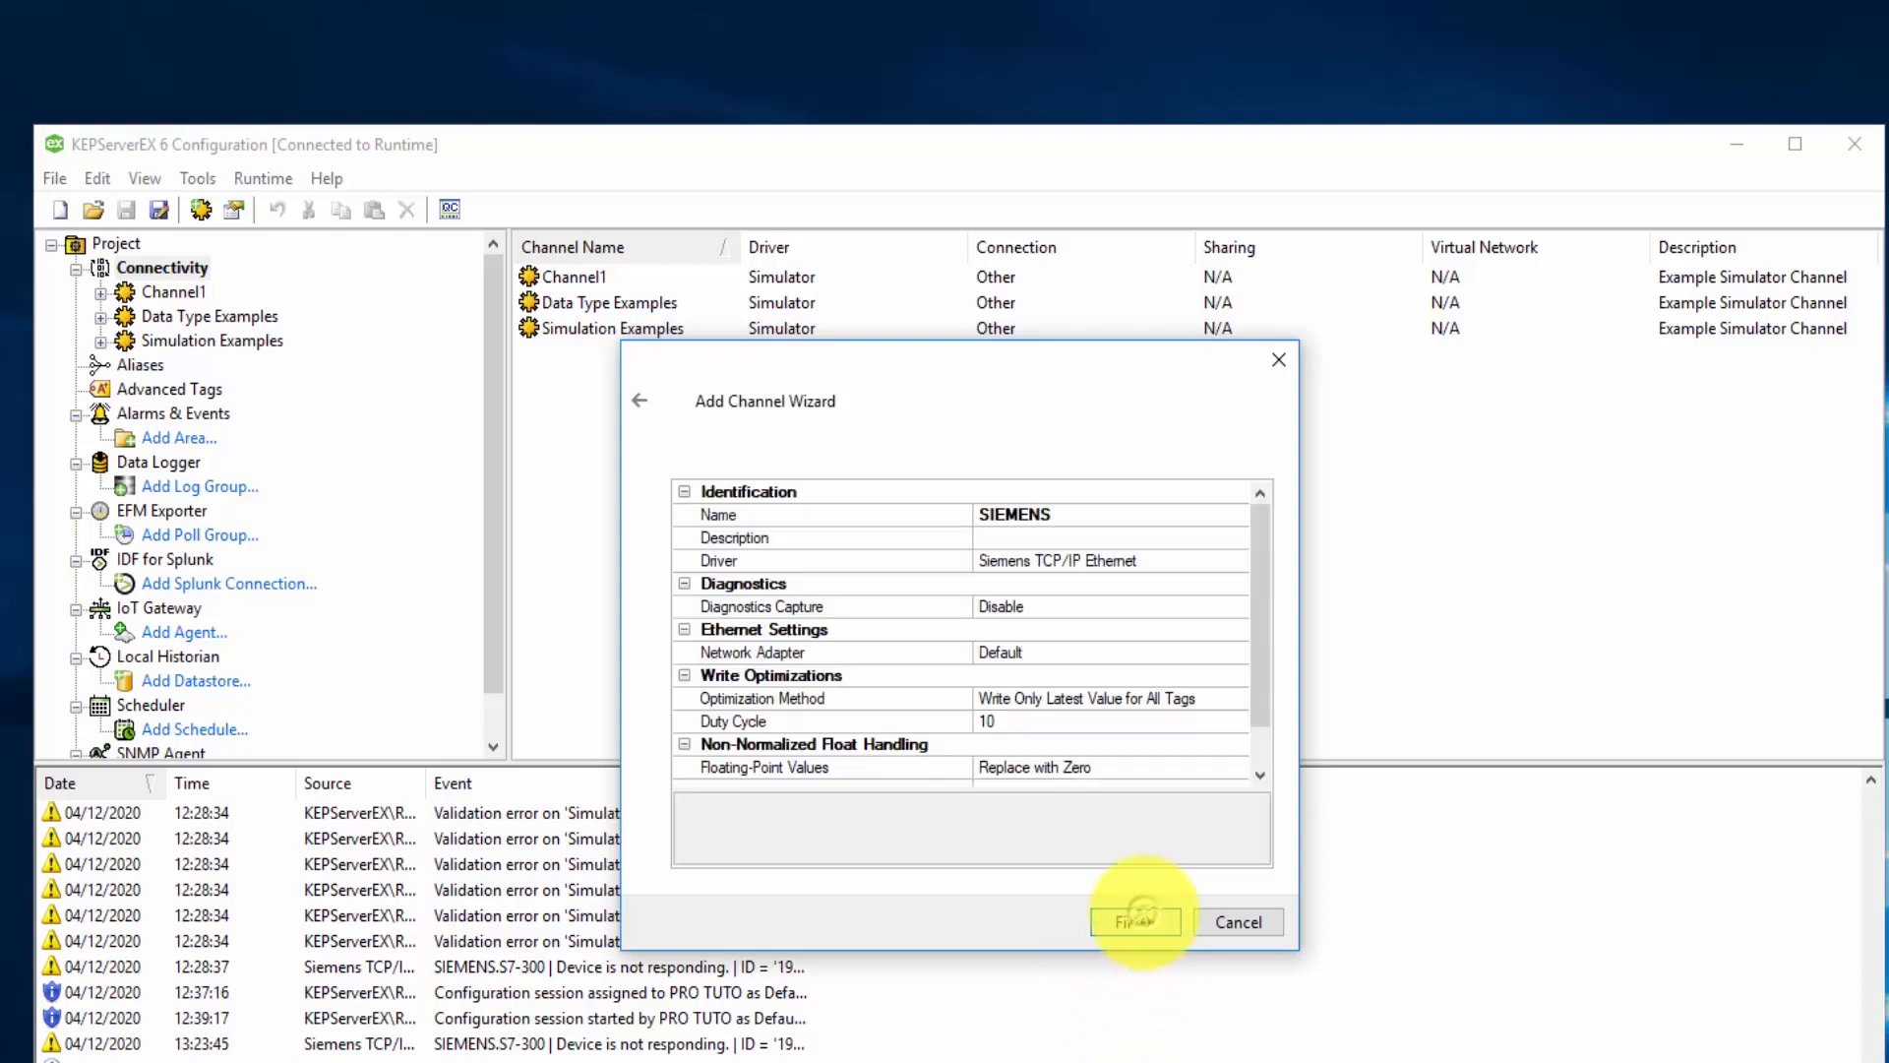
left_click(1137, 920)
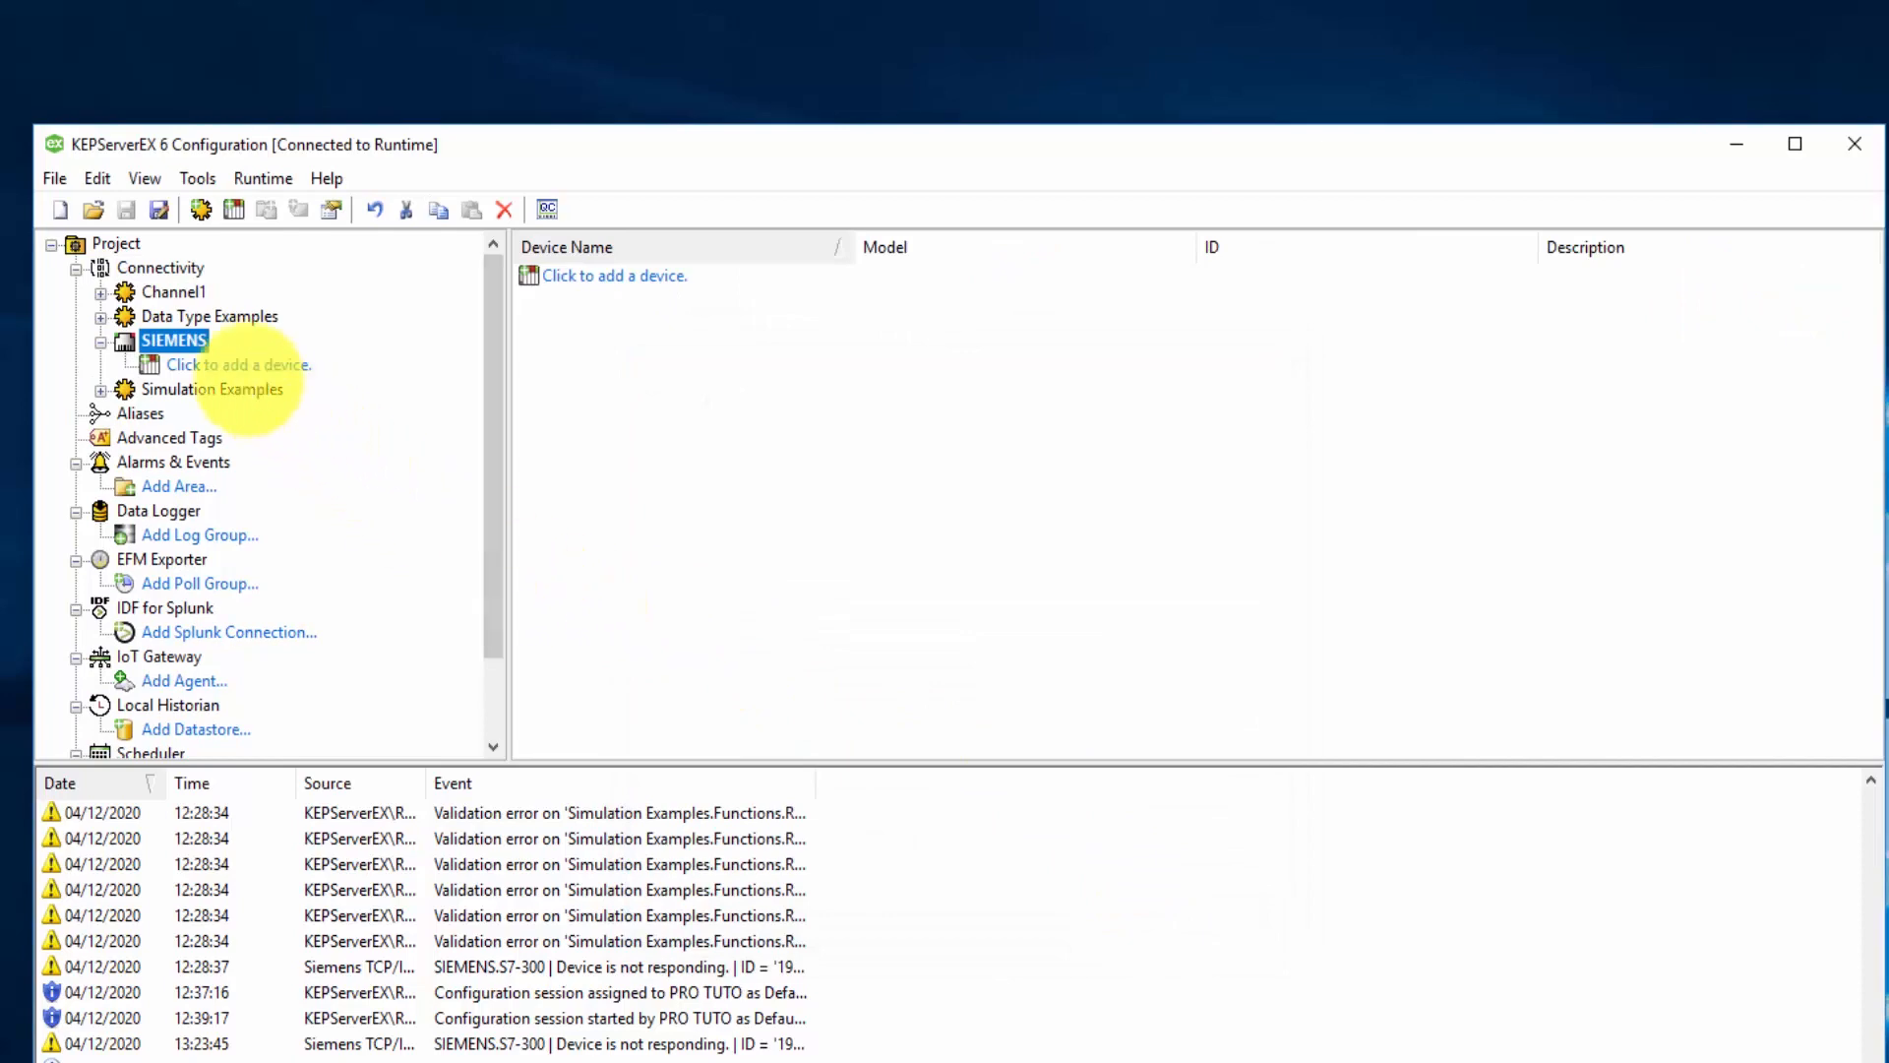
- Add a device named S7-300 to the SIEMENS channel and set its model to S7-300
left_click(241, 363)
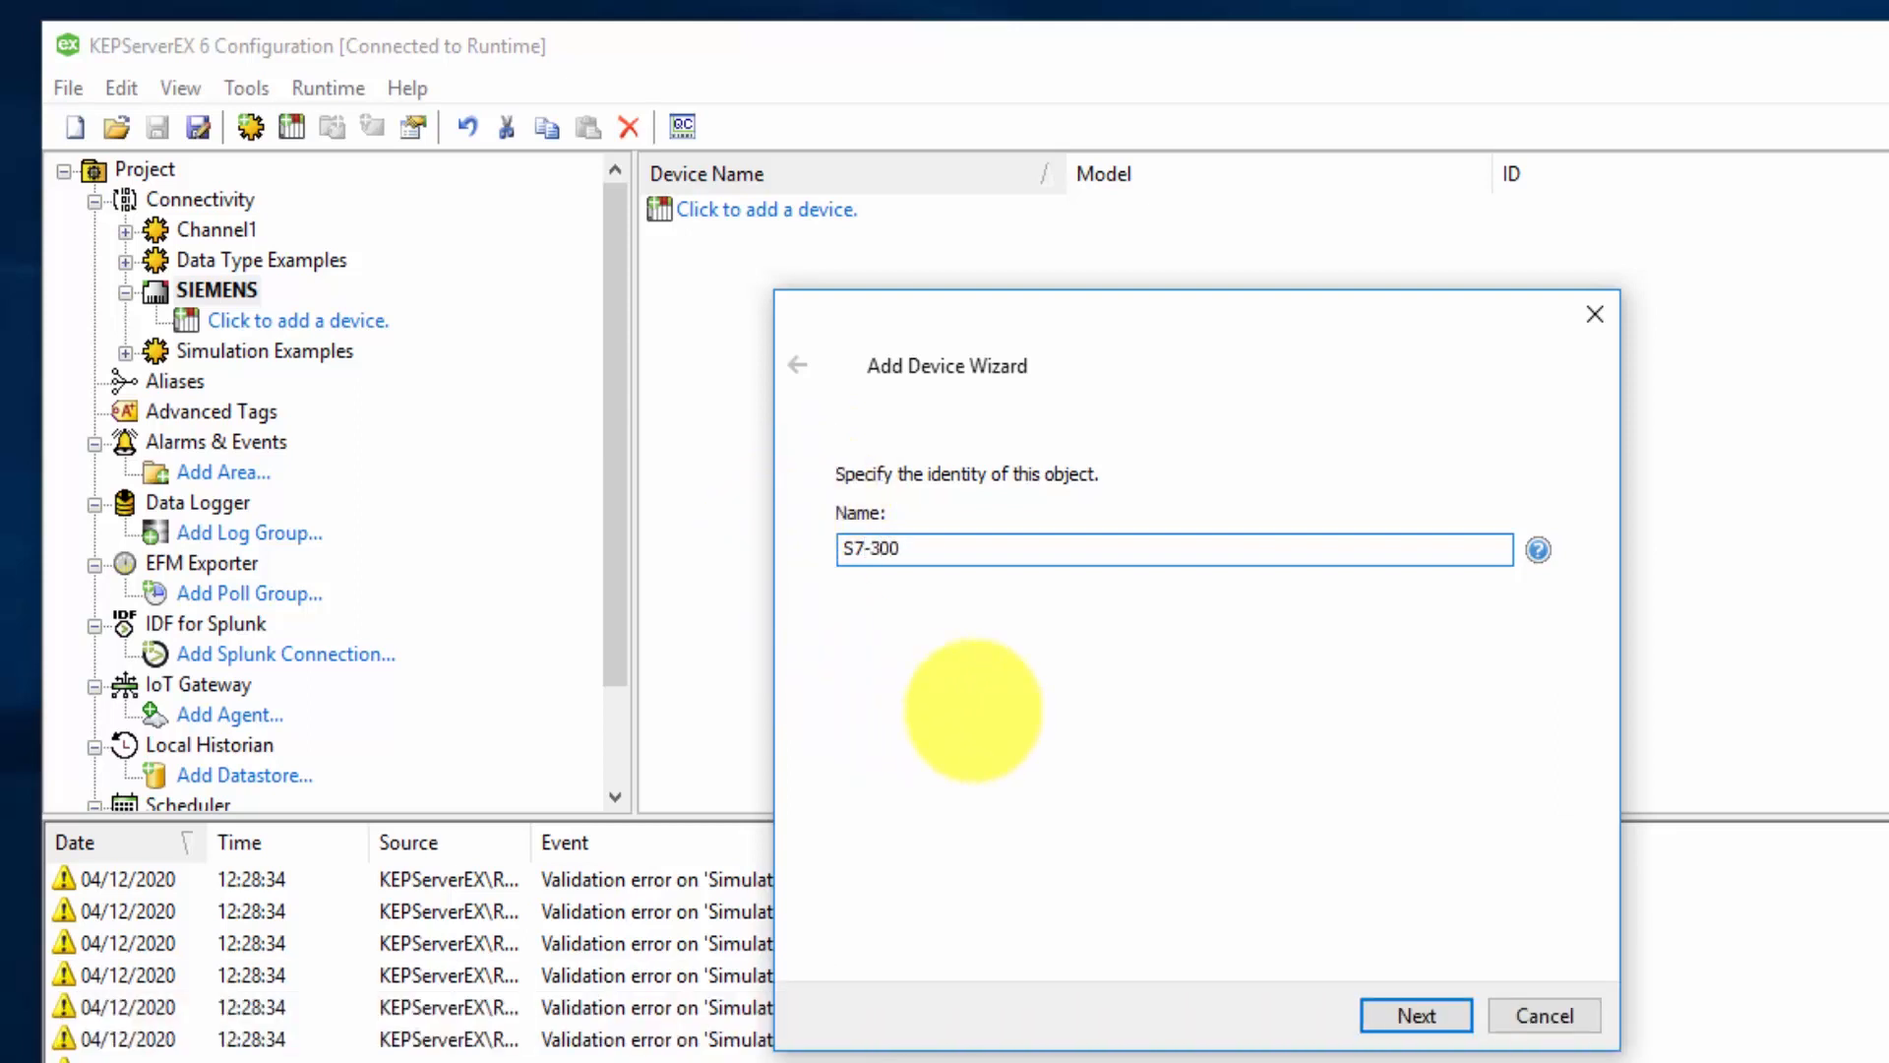
left_click(1397, 1015)
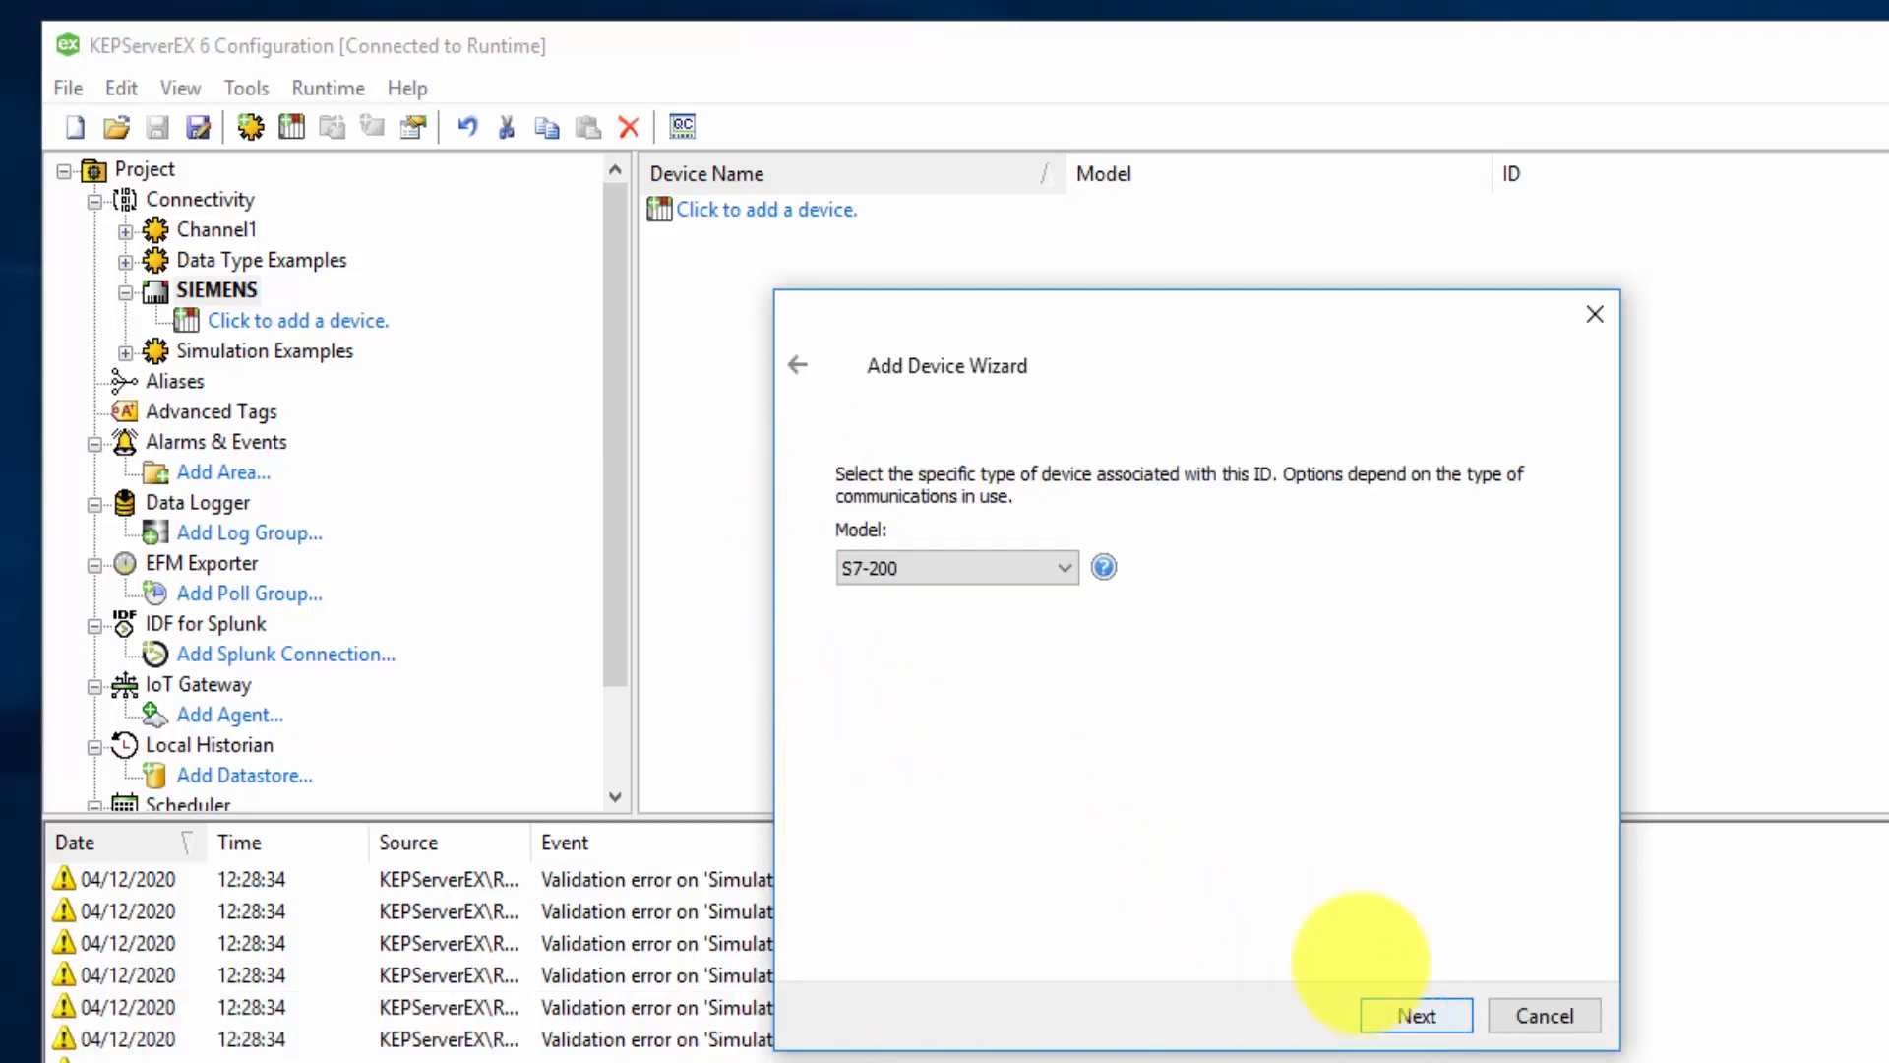
left_click(990, 568)
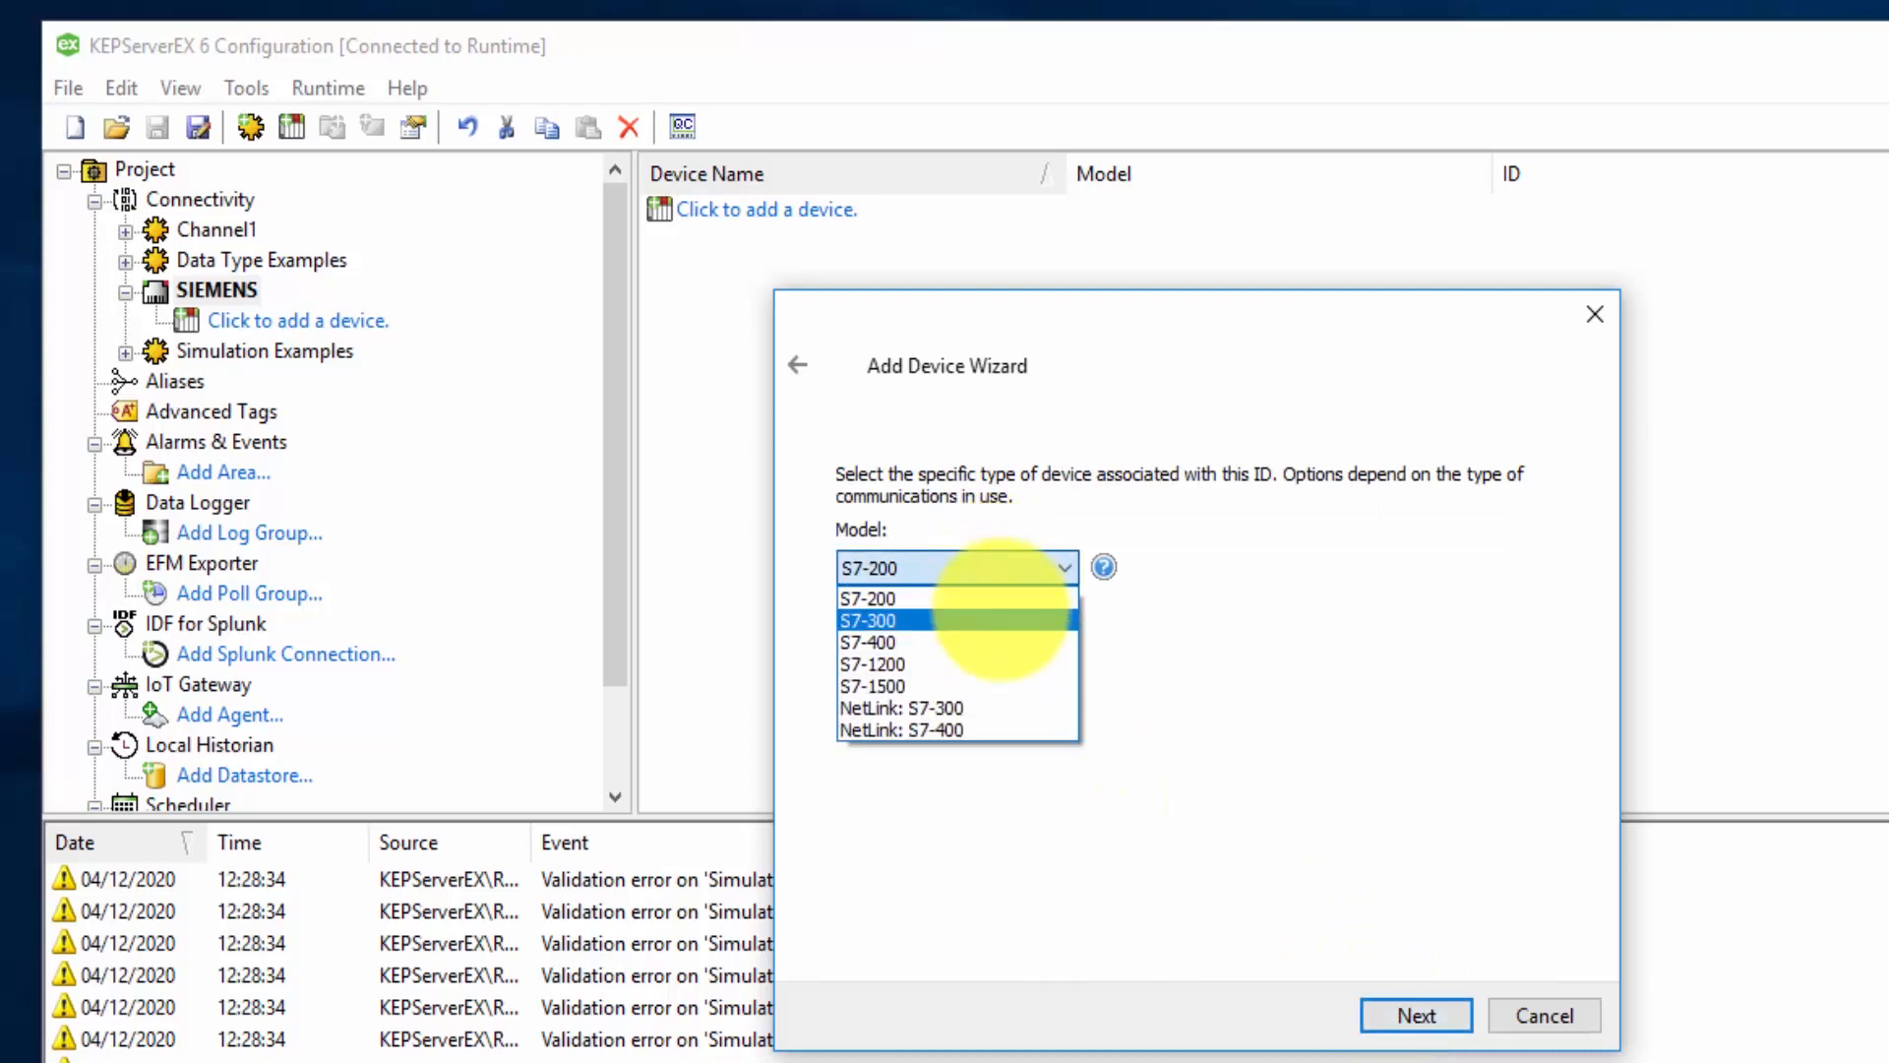
left_click(1001, 619)
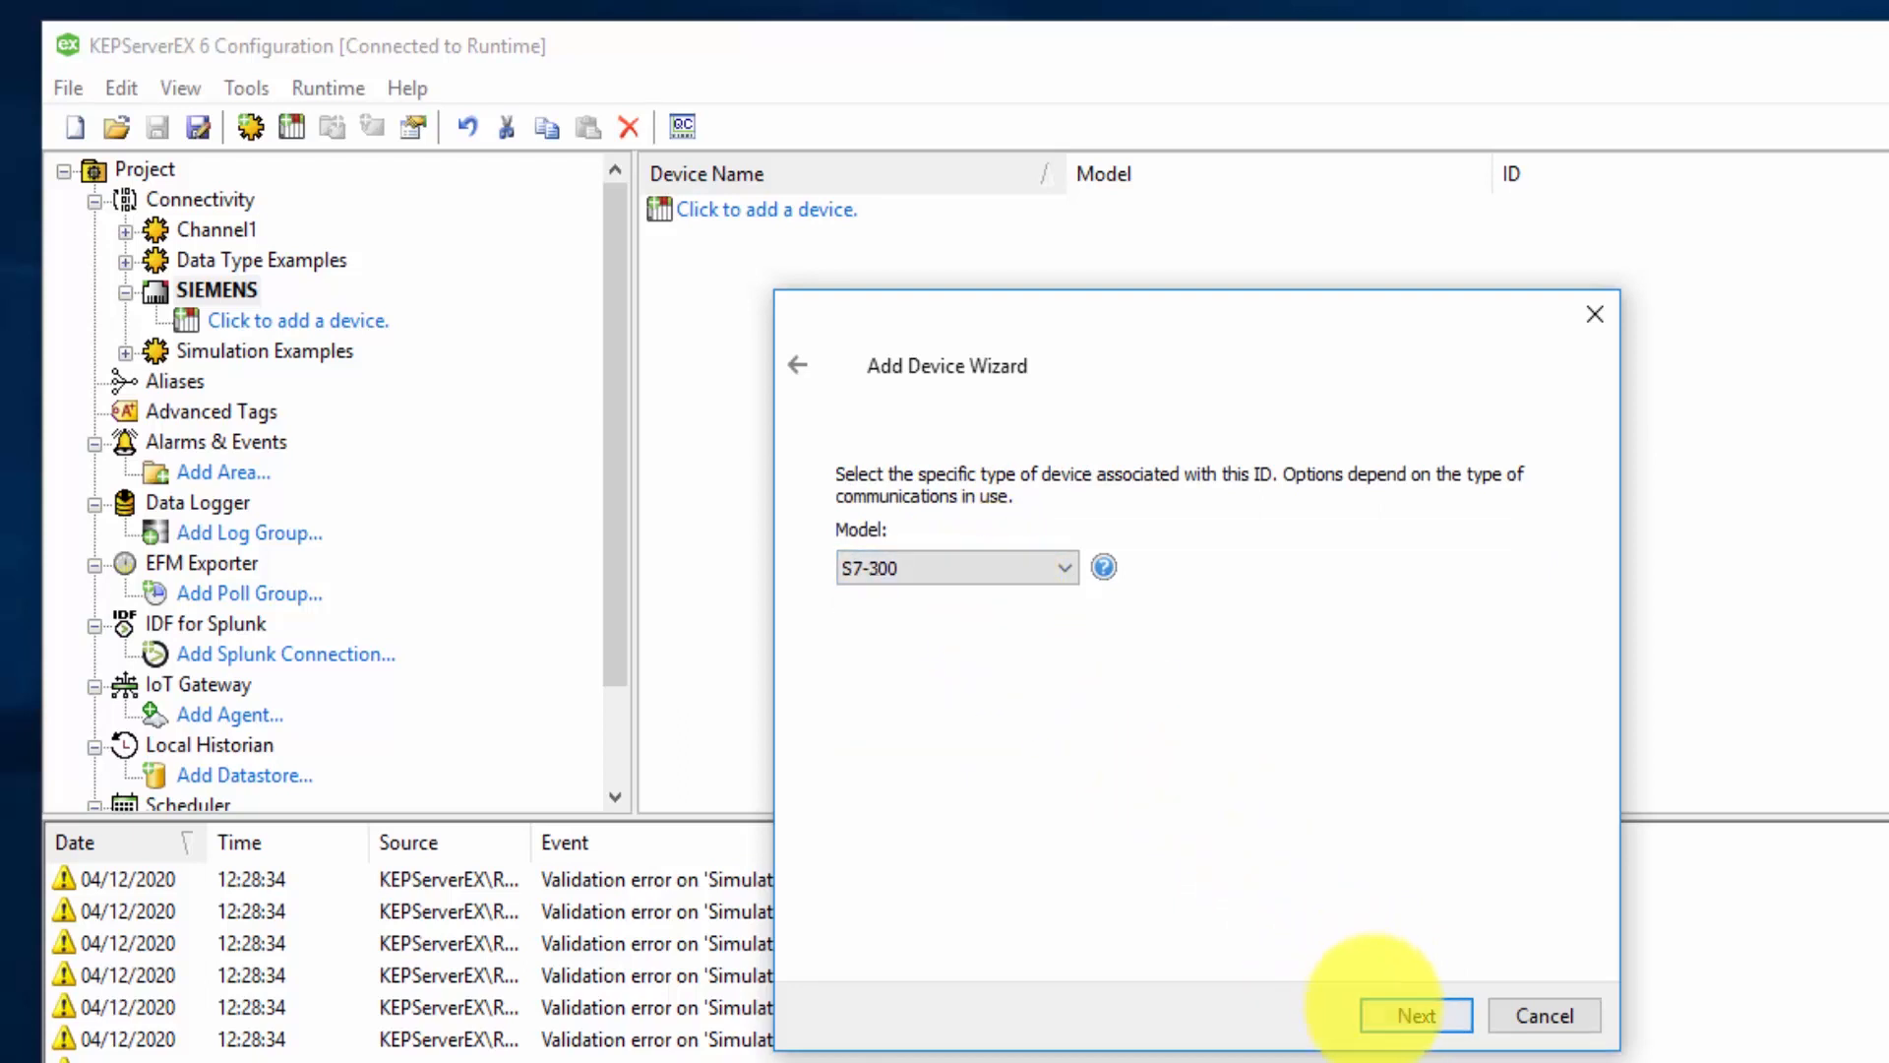
left_click(1382, 1004)
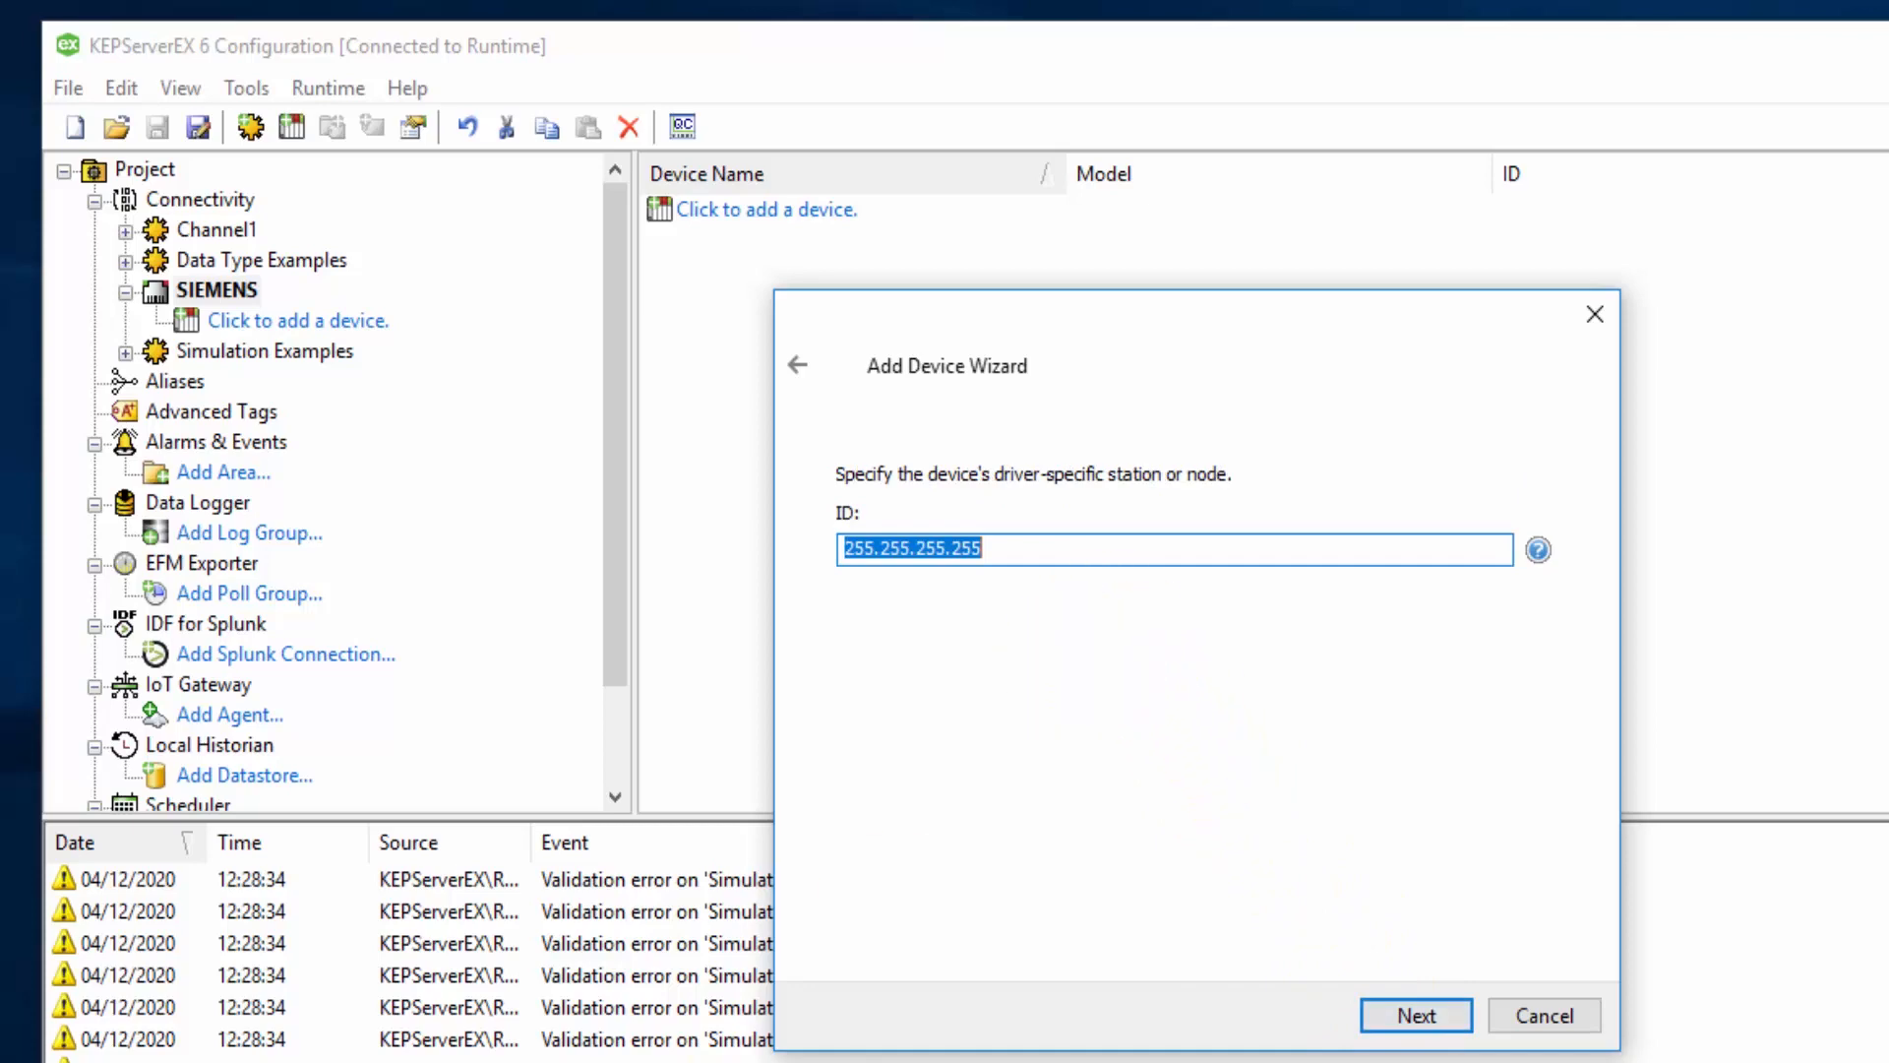
- Check the PLC's network address in NetToPLCsim, set the device ID to 192.168.0.100 and accept the default scan and failure-handling settings
left_click(767, 1060)
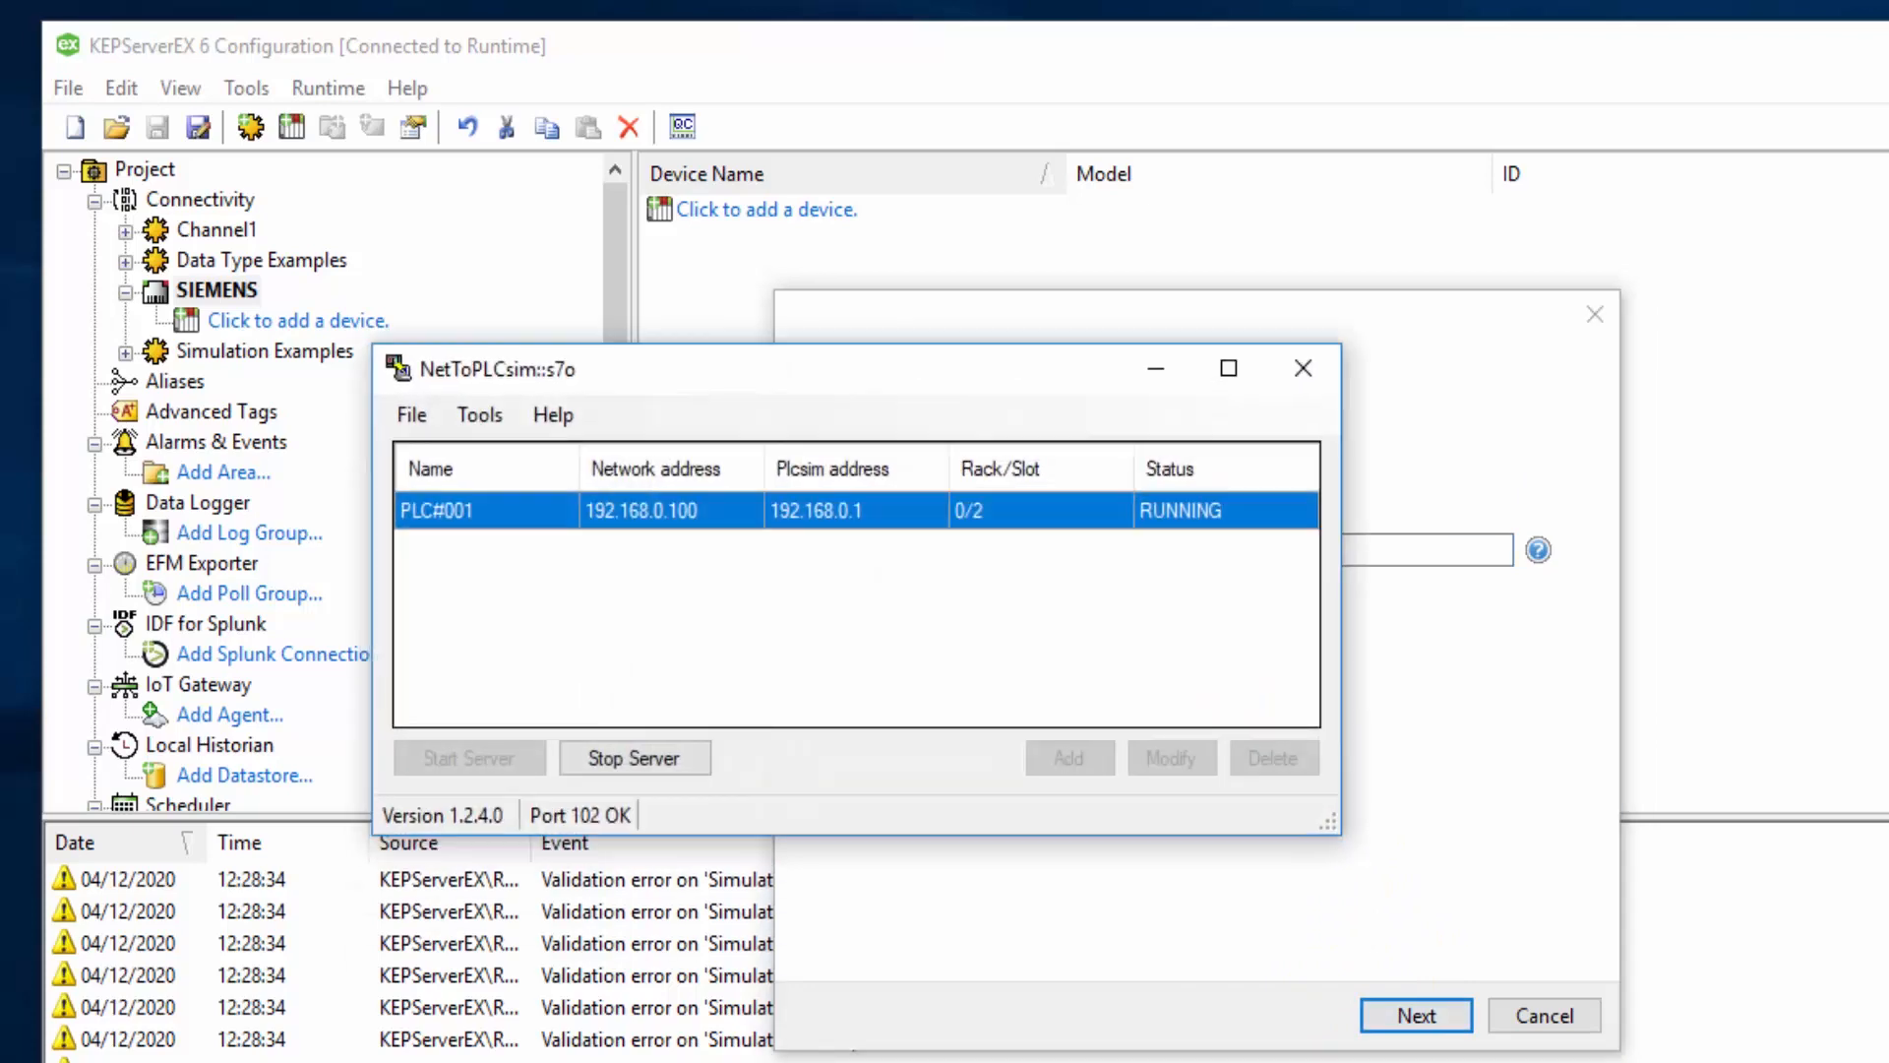
mouse_move(896, 364)
left_mouse_down()
mouse_move(1147, 678)
mouse_move(1226, 620)
left_mouse_up()
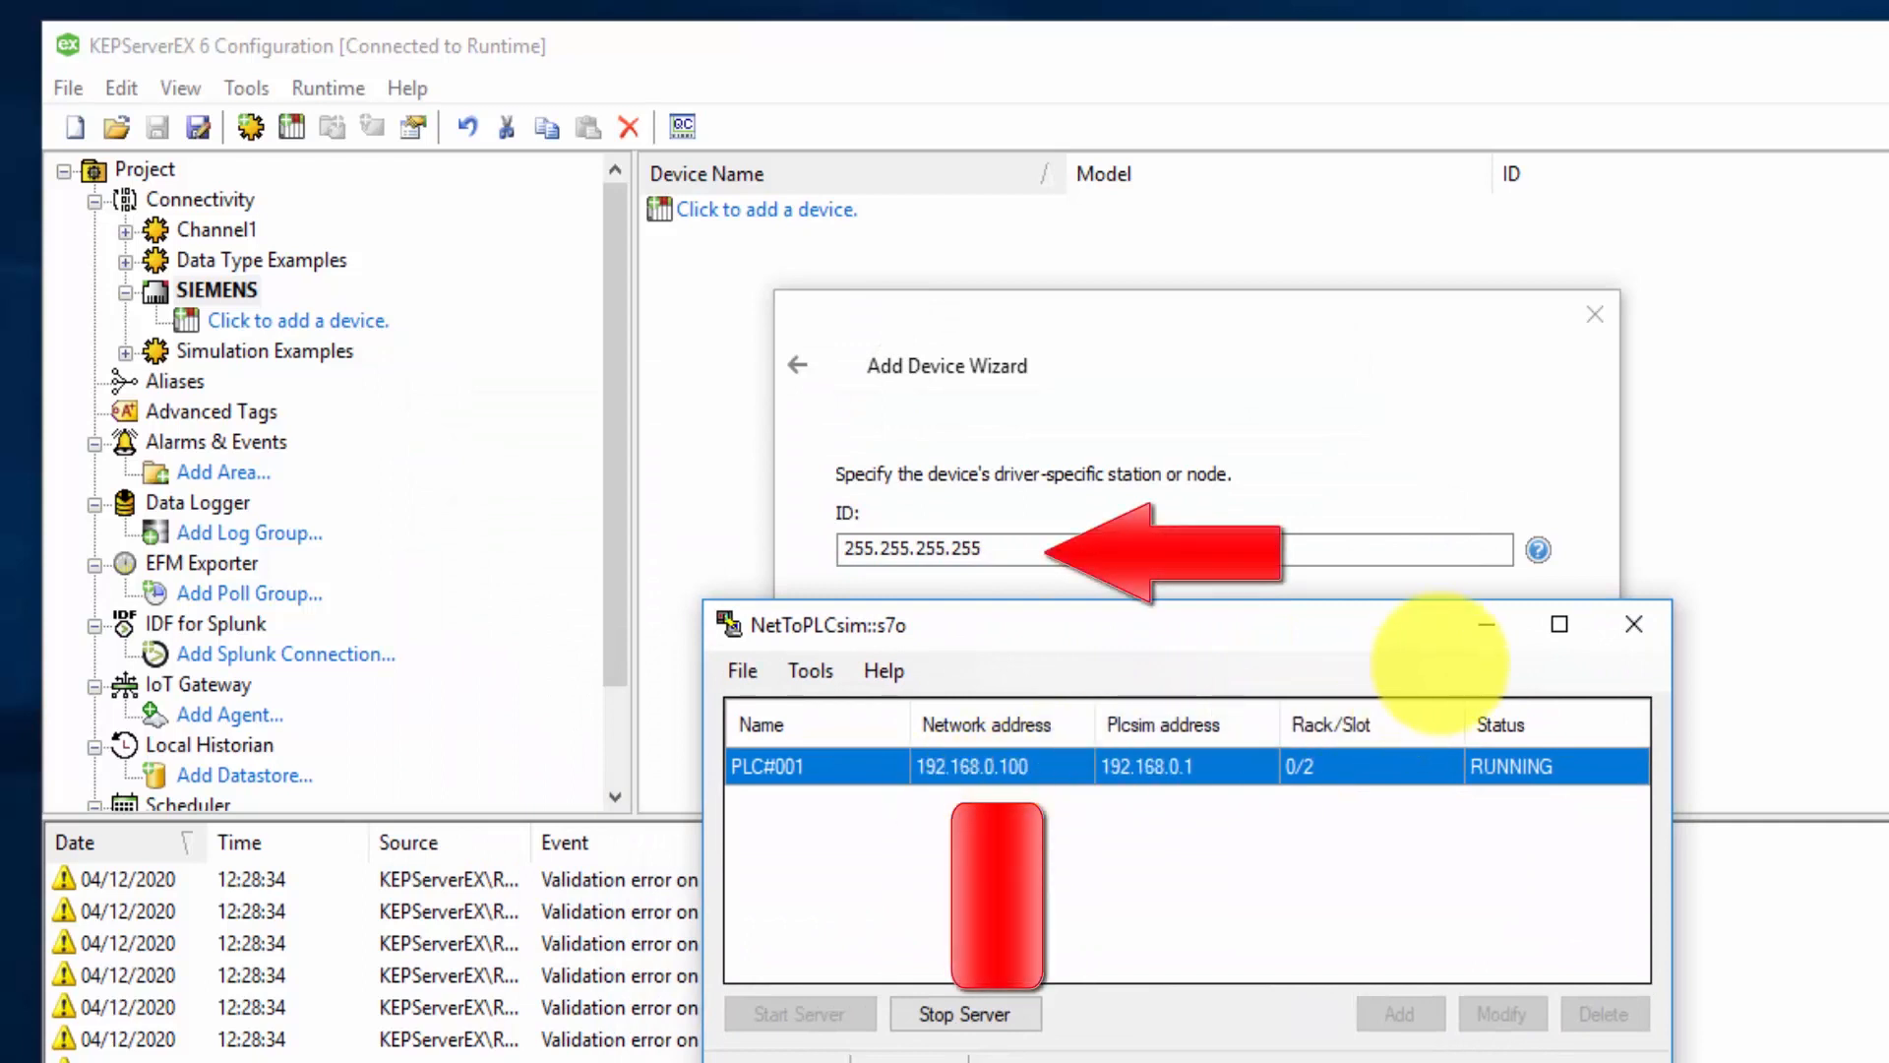
left_click(1487, 624)
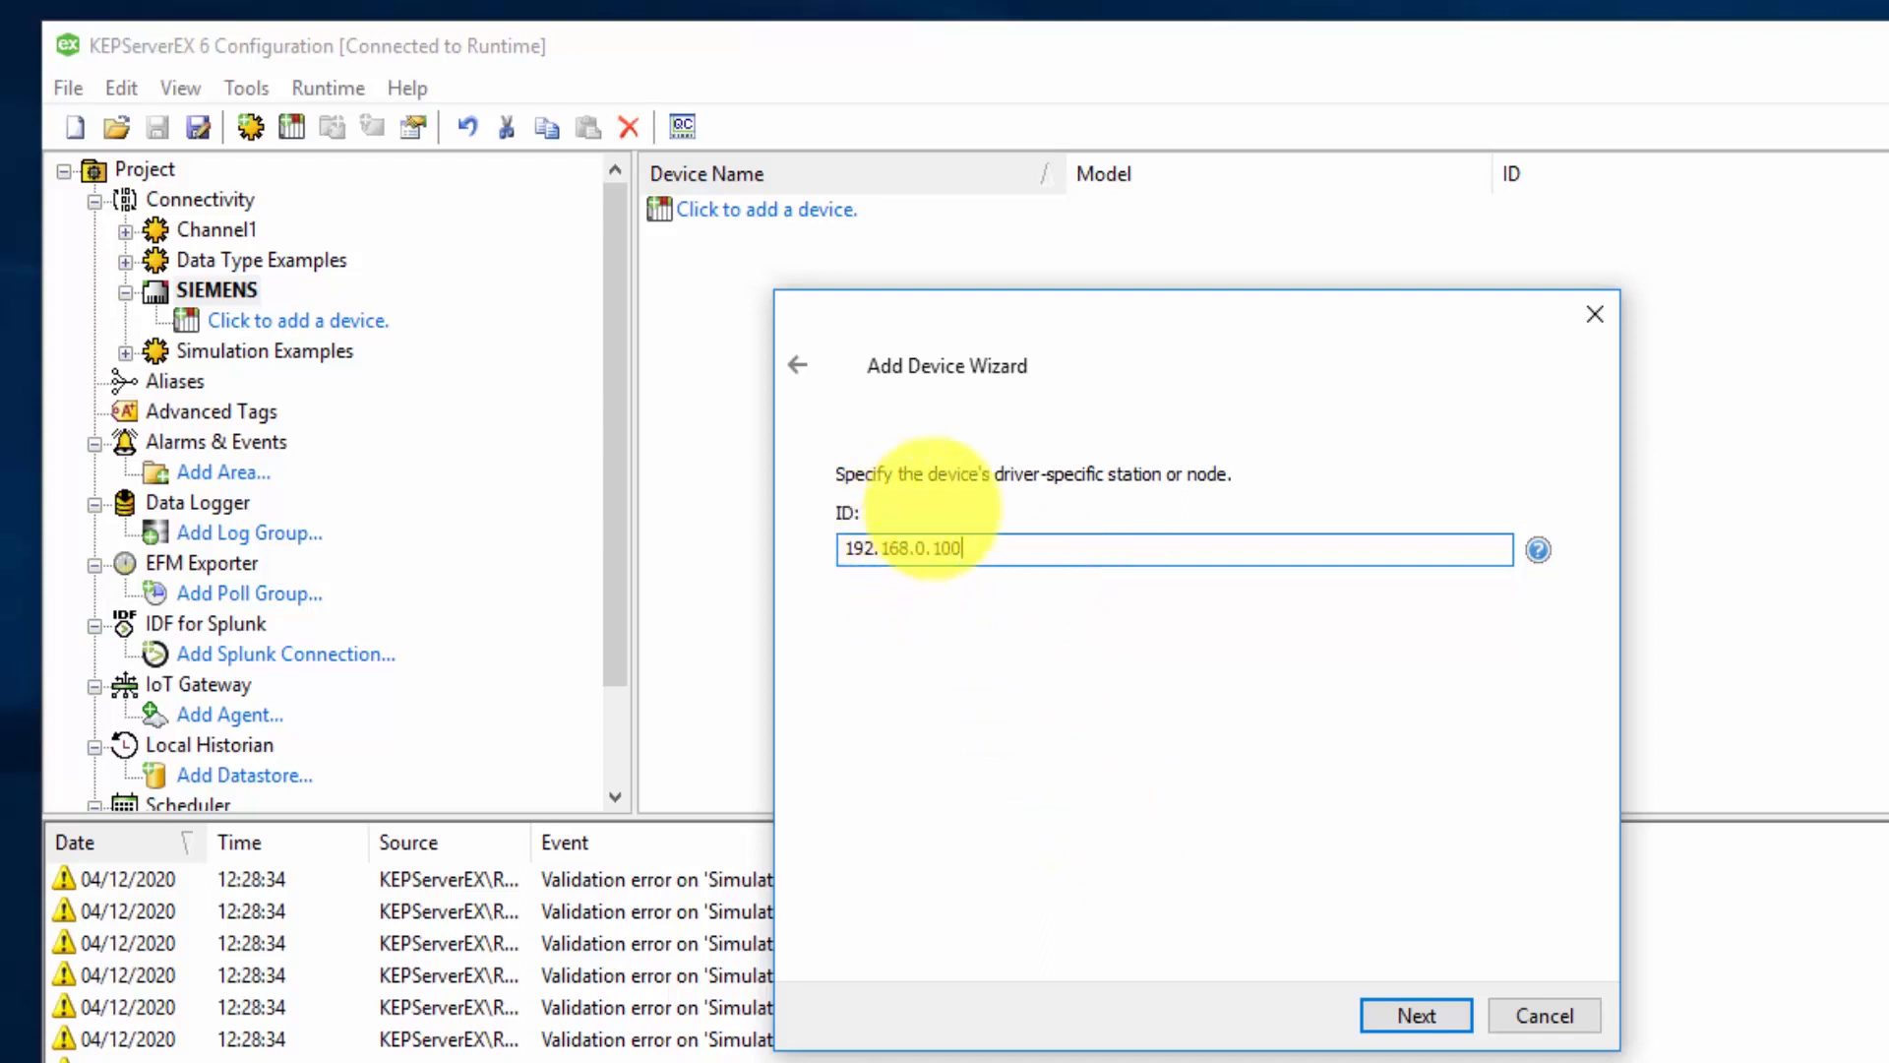
left_click(1406, 1013)
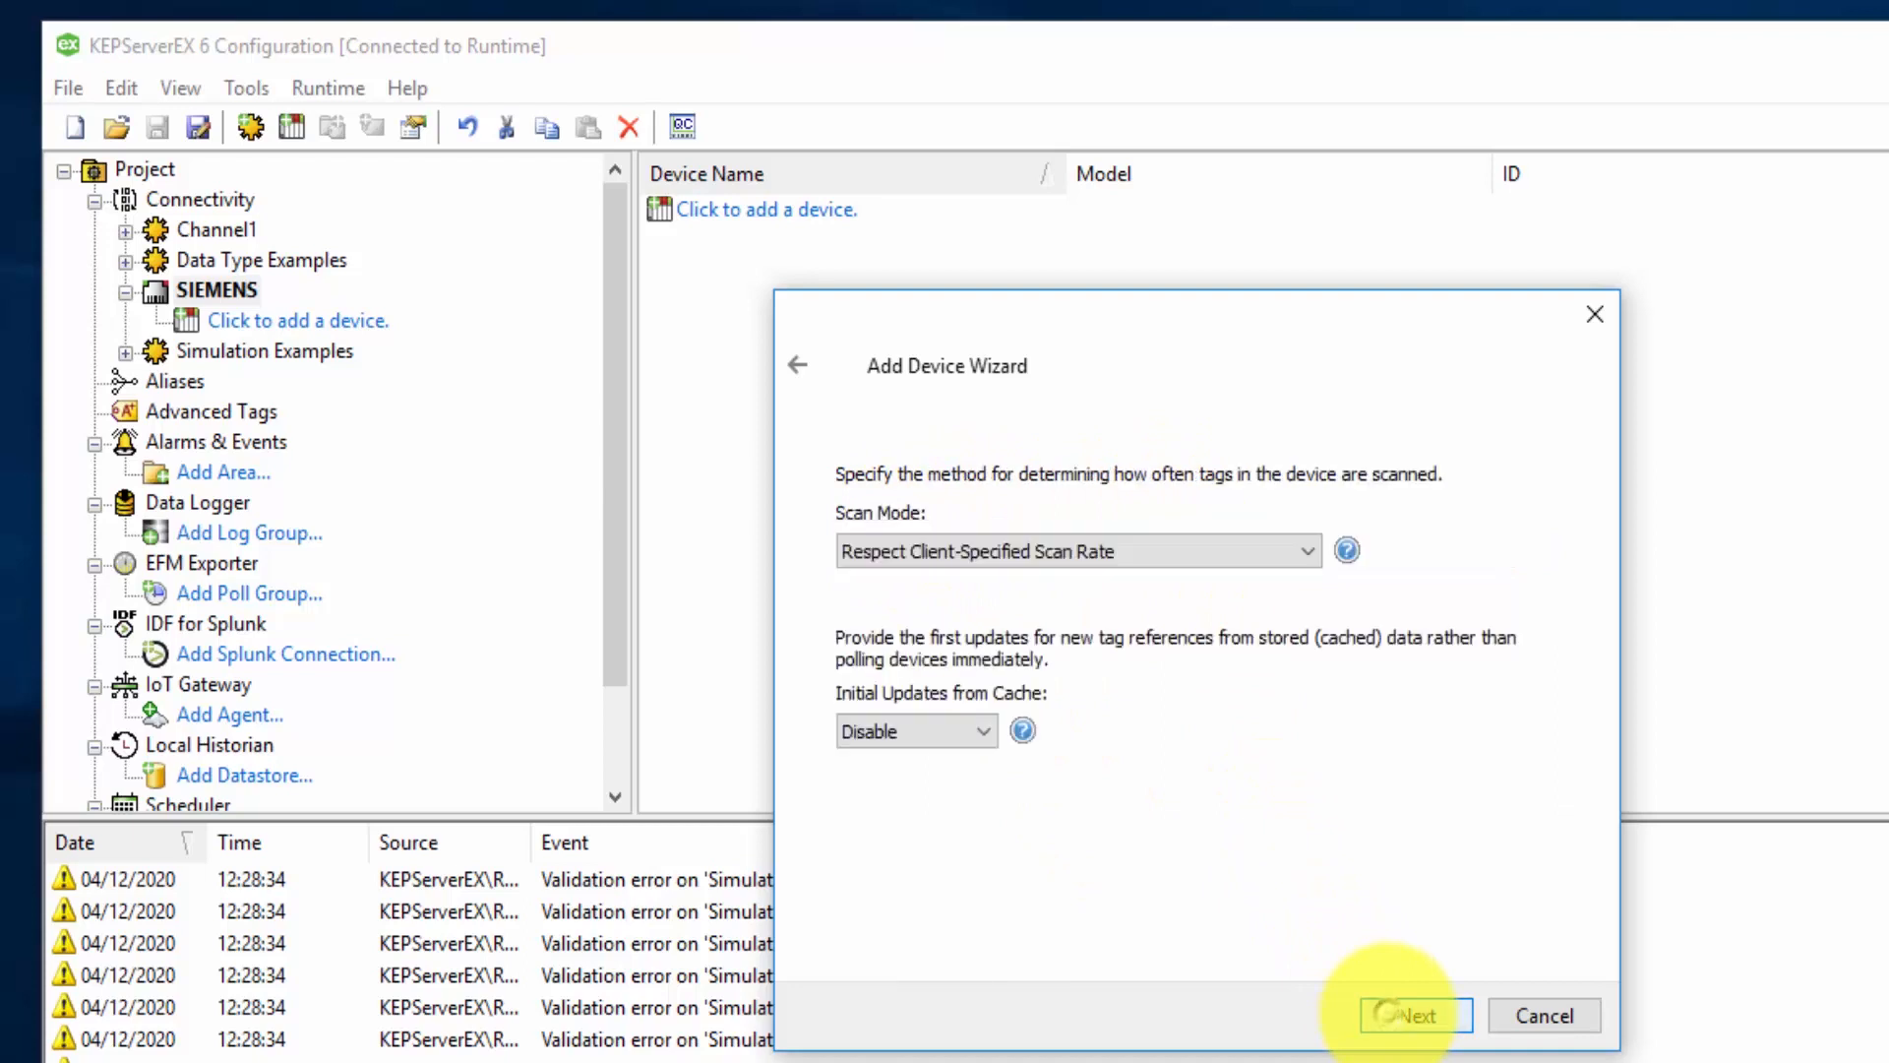
left_click(1387, 1010)
left_click(1386, 1010)
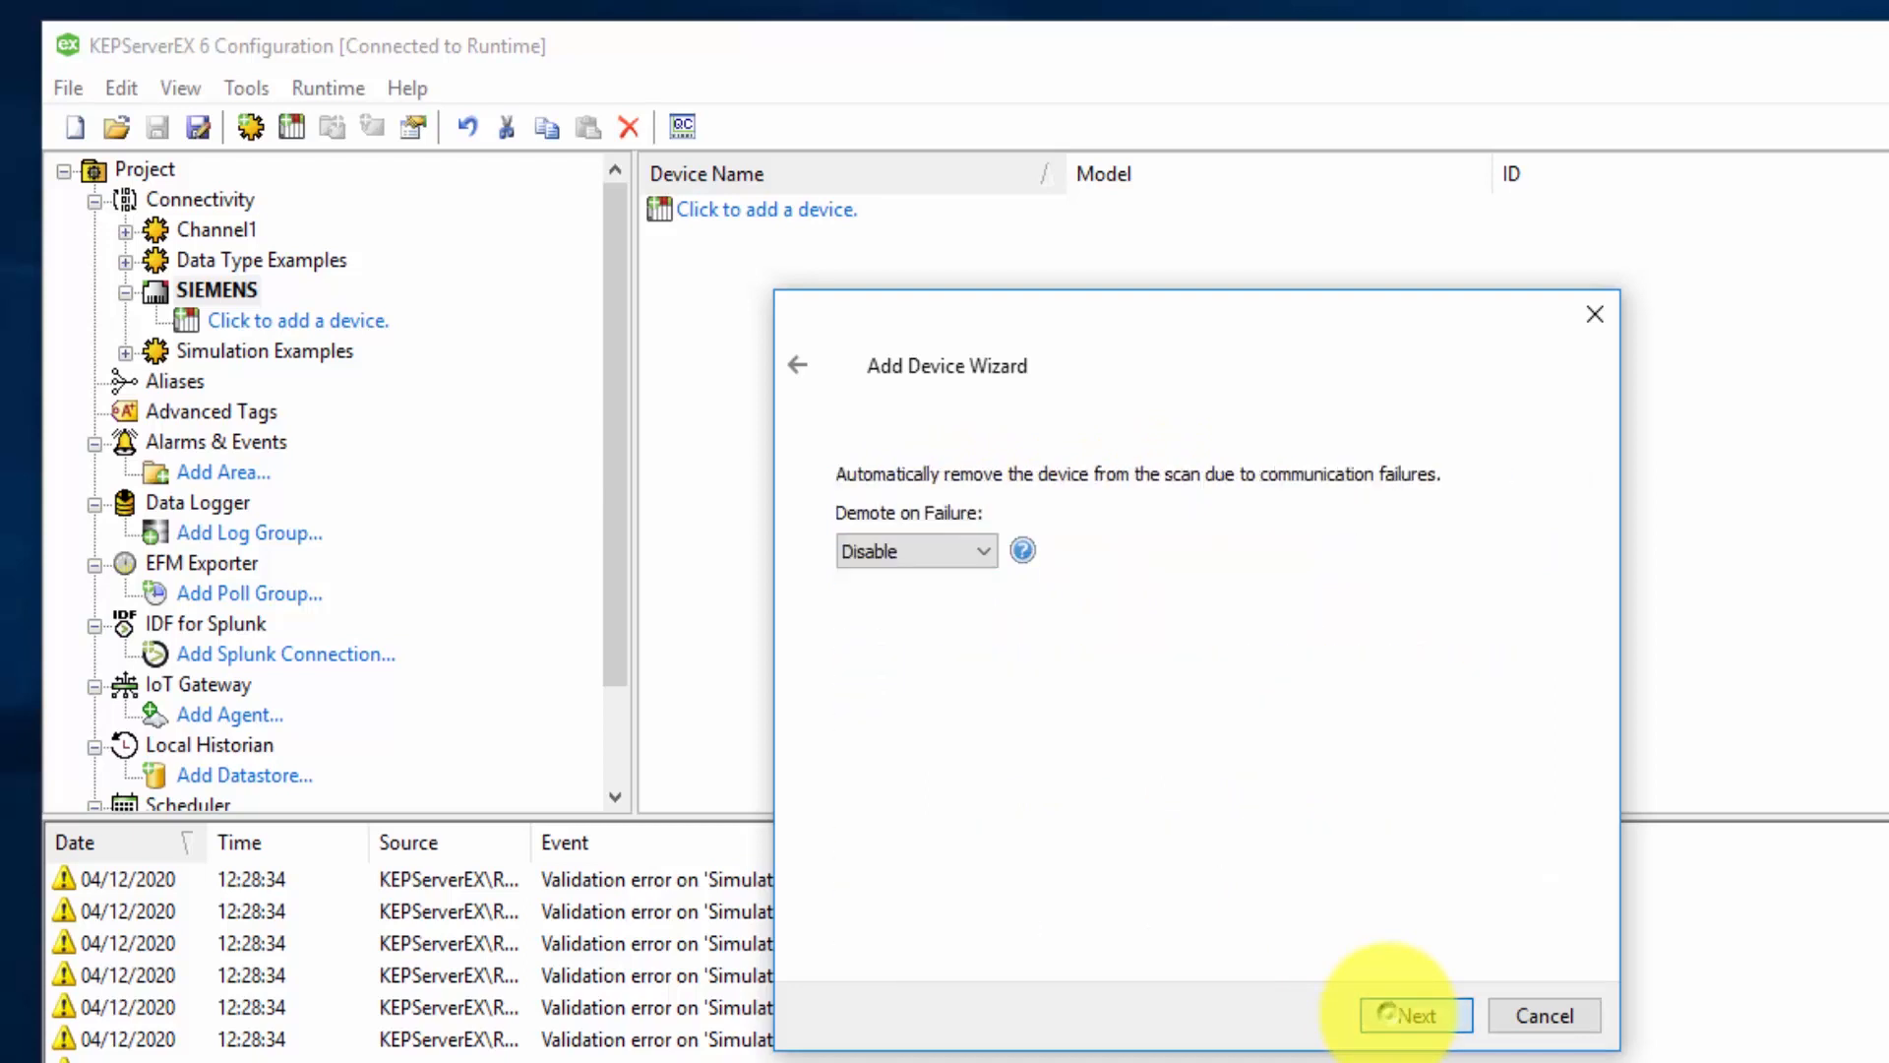
left_click(1392, 1008)
left_click(1407, 1012)
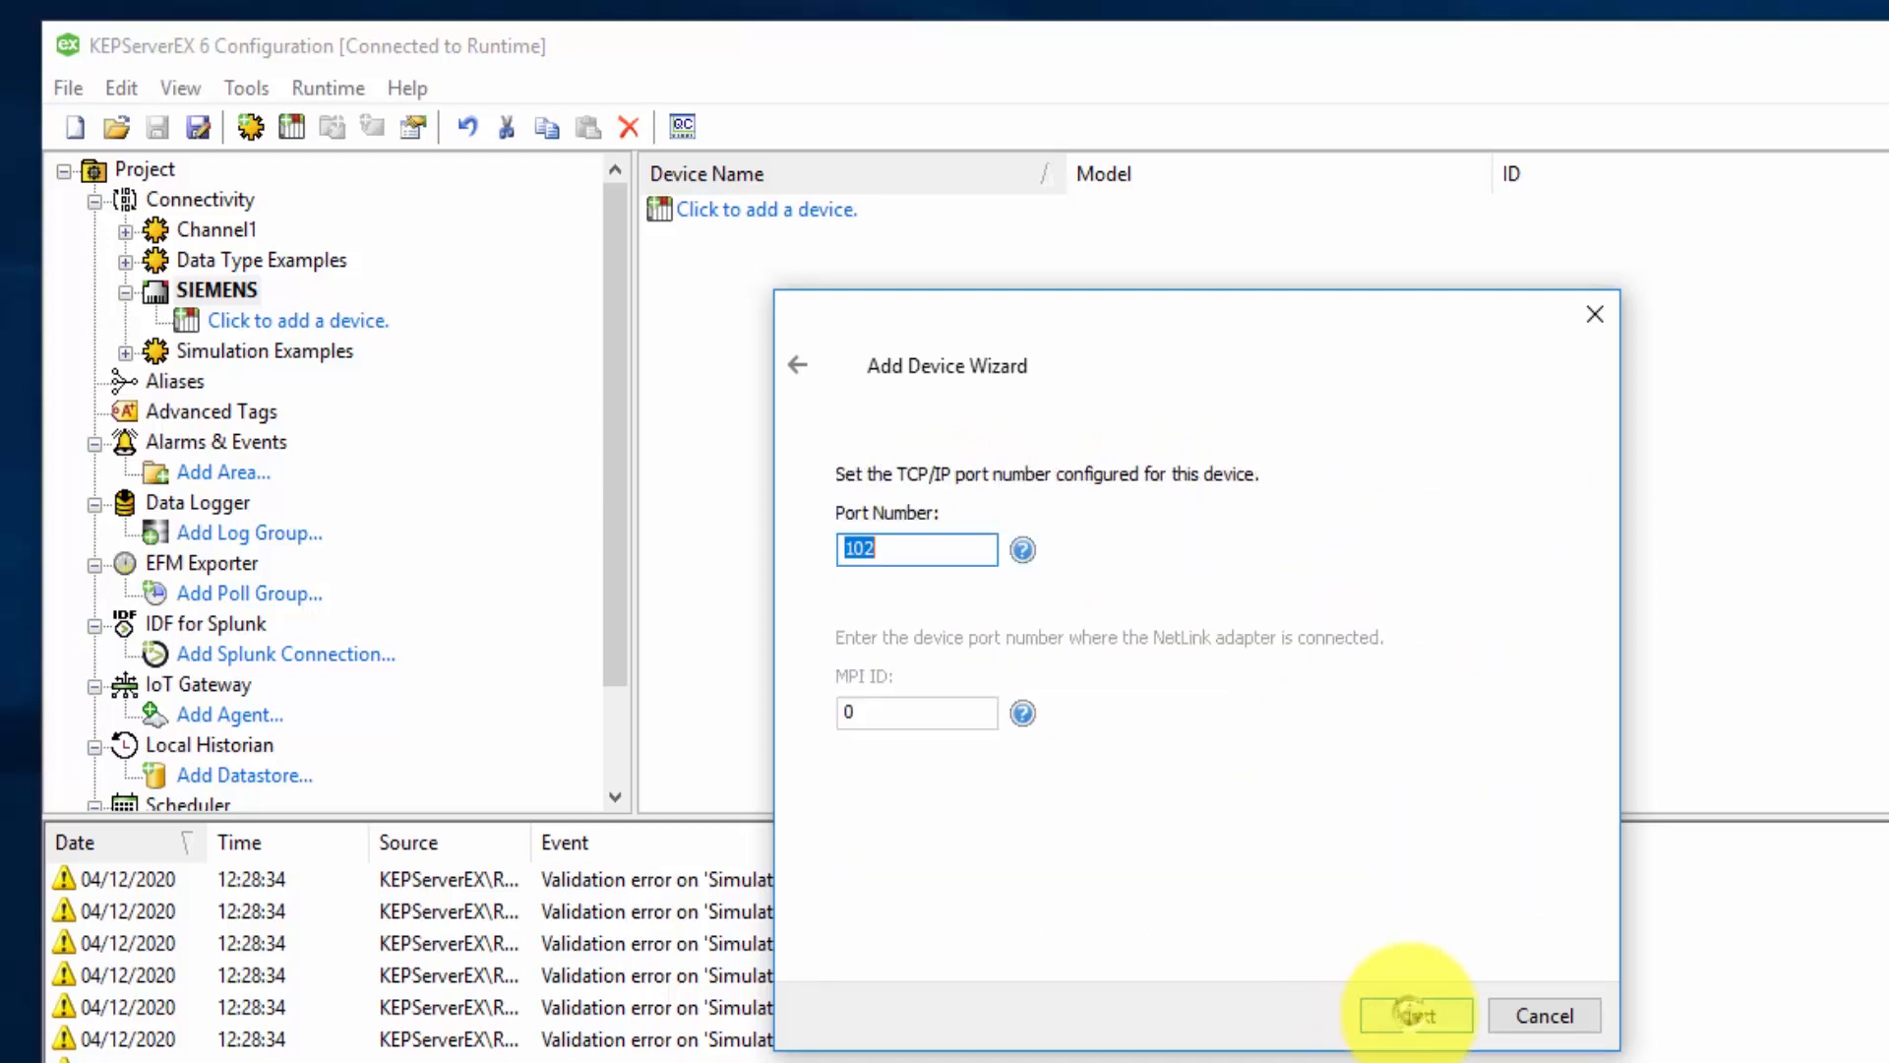
- Check port number 102 against NetToPLCsim, keep it and finish creating the device with the remaining defaults, including Big Endian byte order
left_click(933, 549)
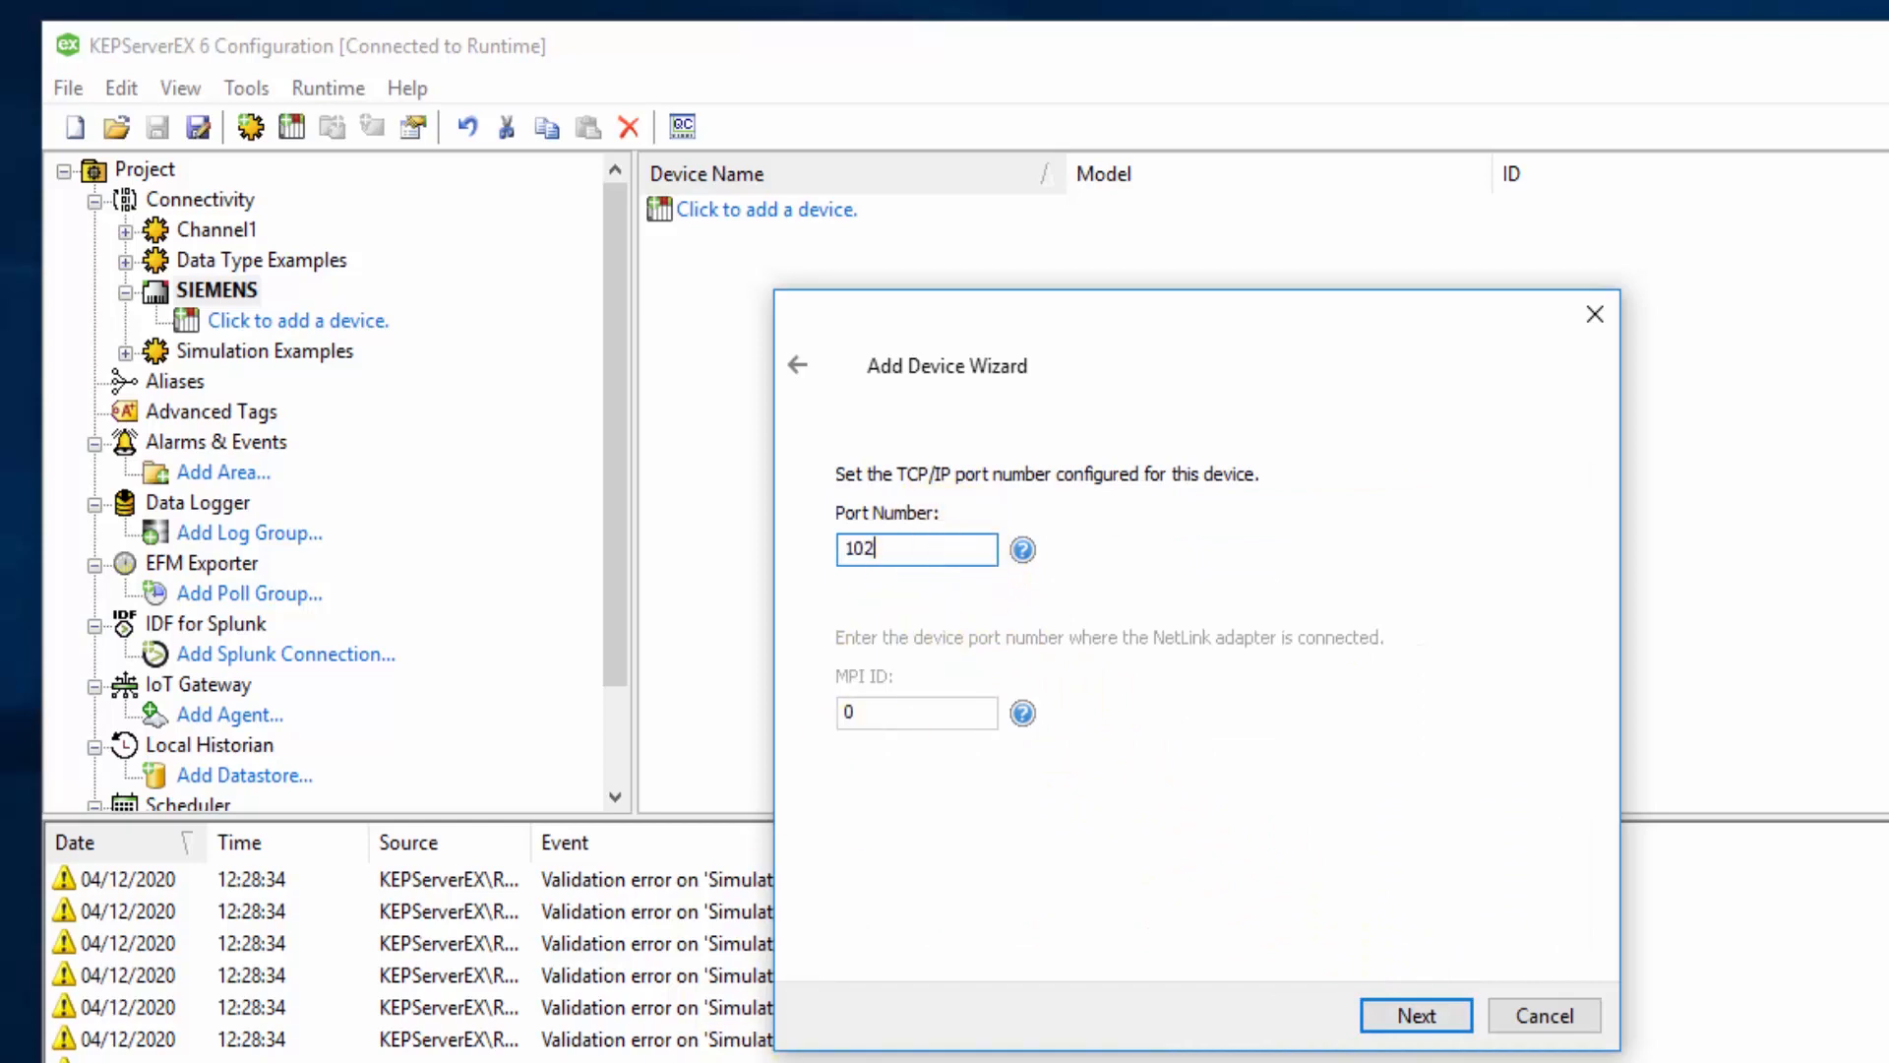
left_click(964, 1062)
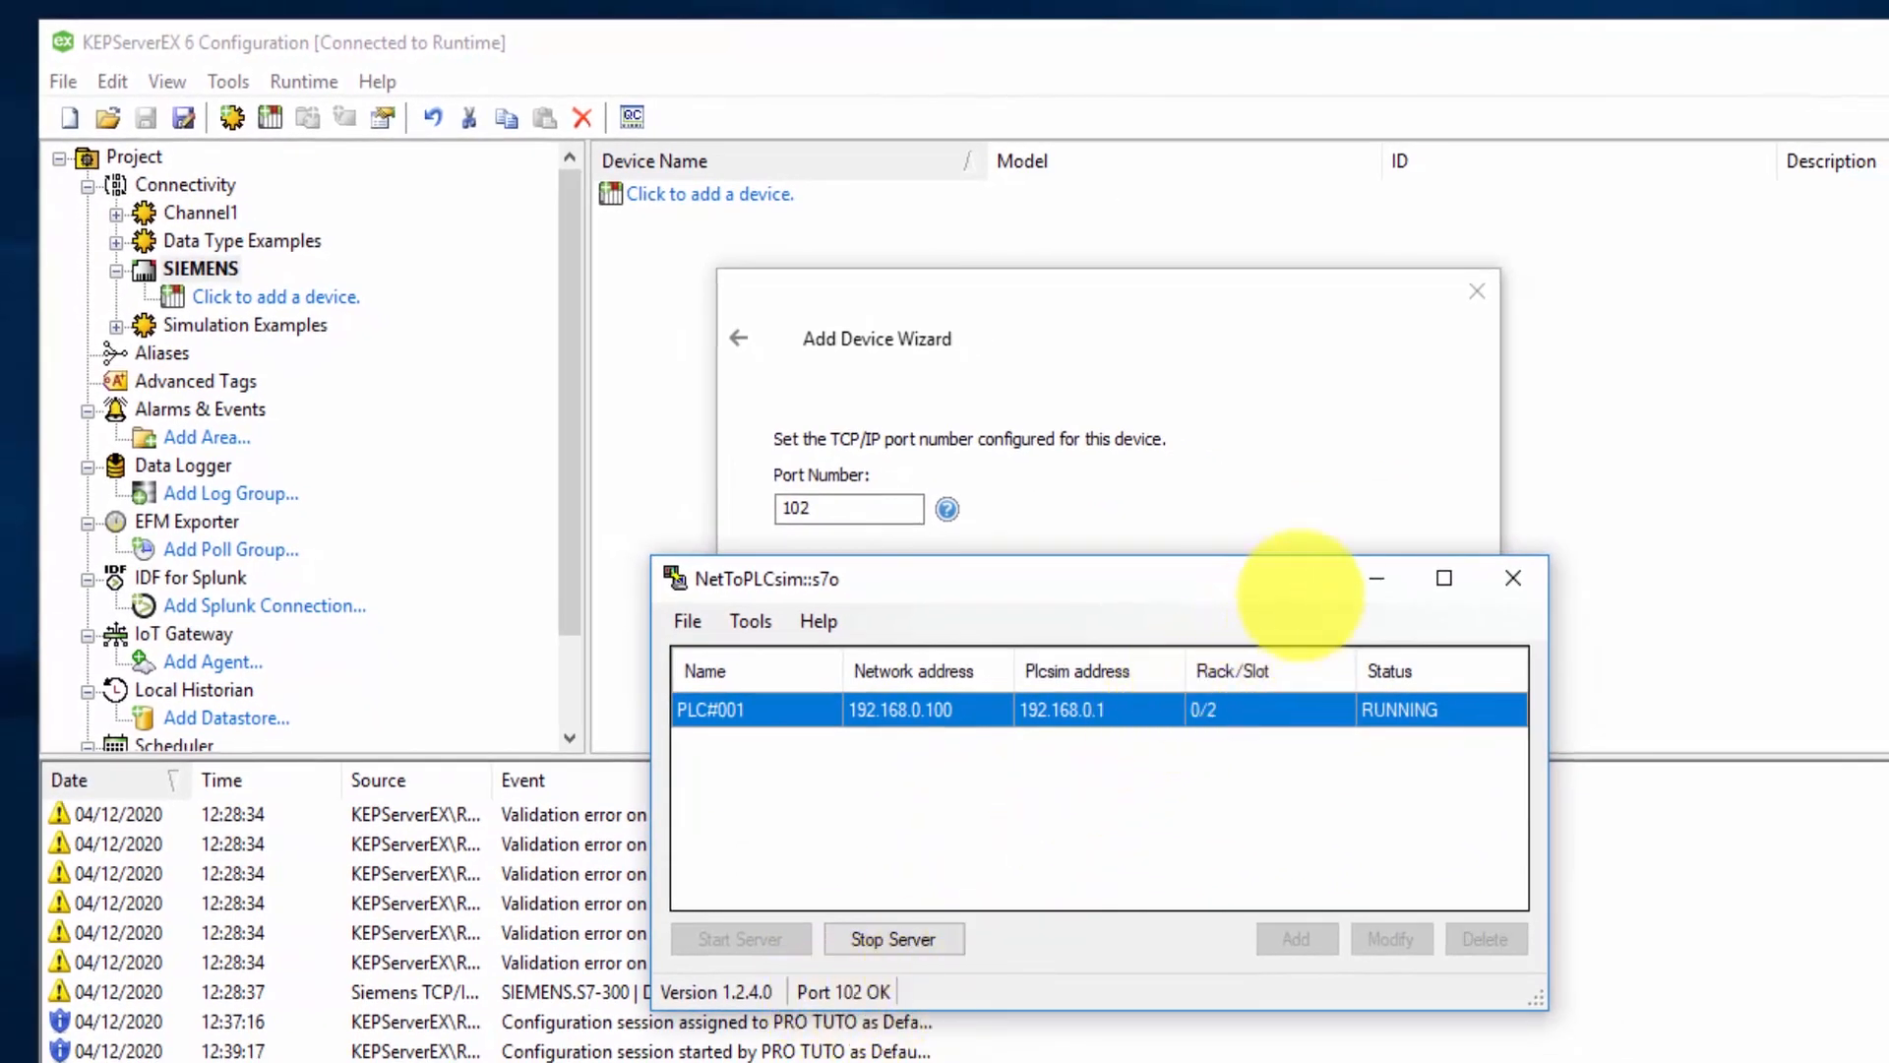
left_click(1377, 578)
left_click(1308, 940)
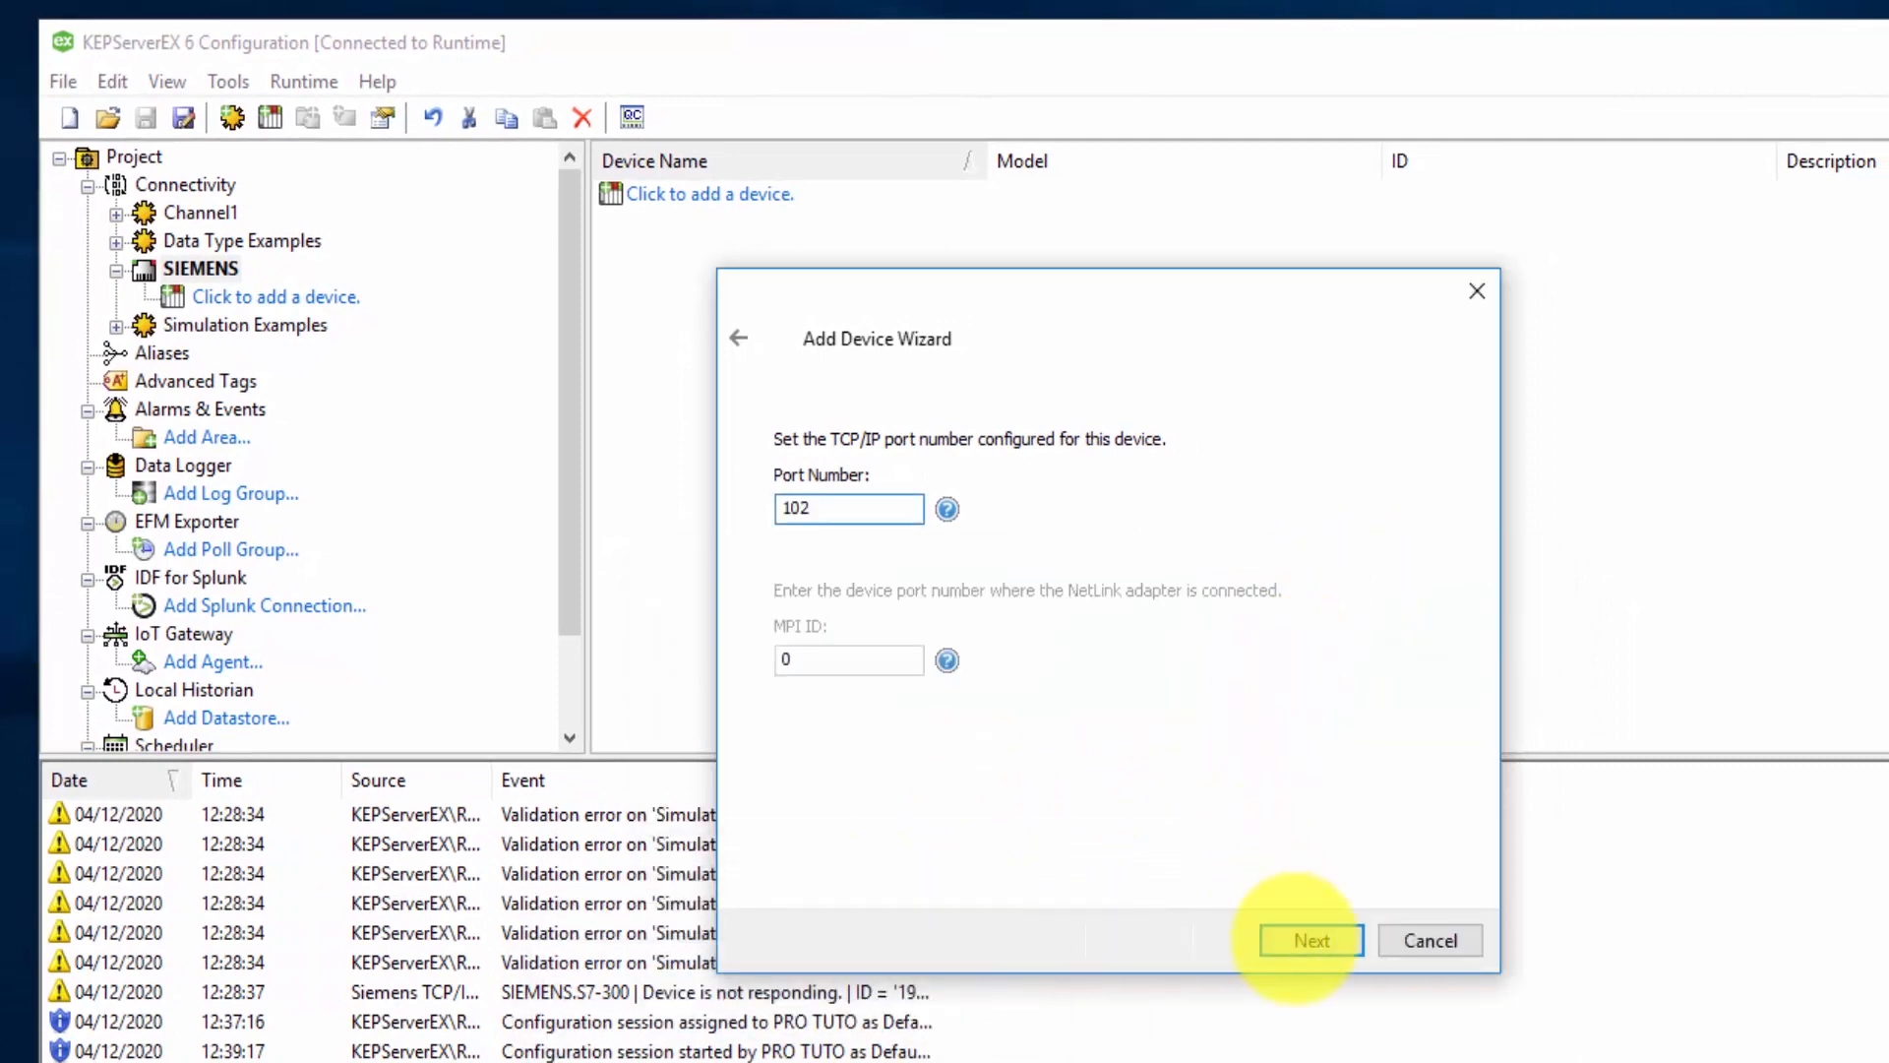
left_click(1300, 939)
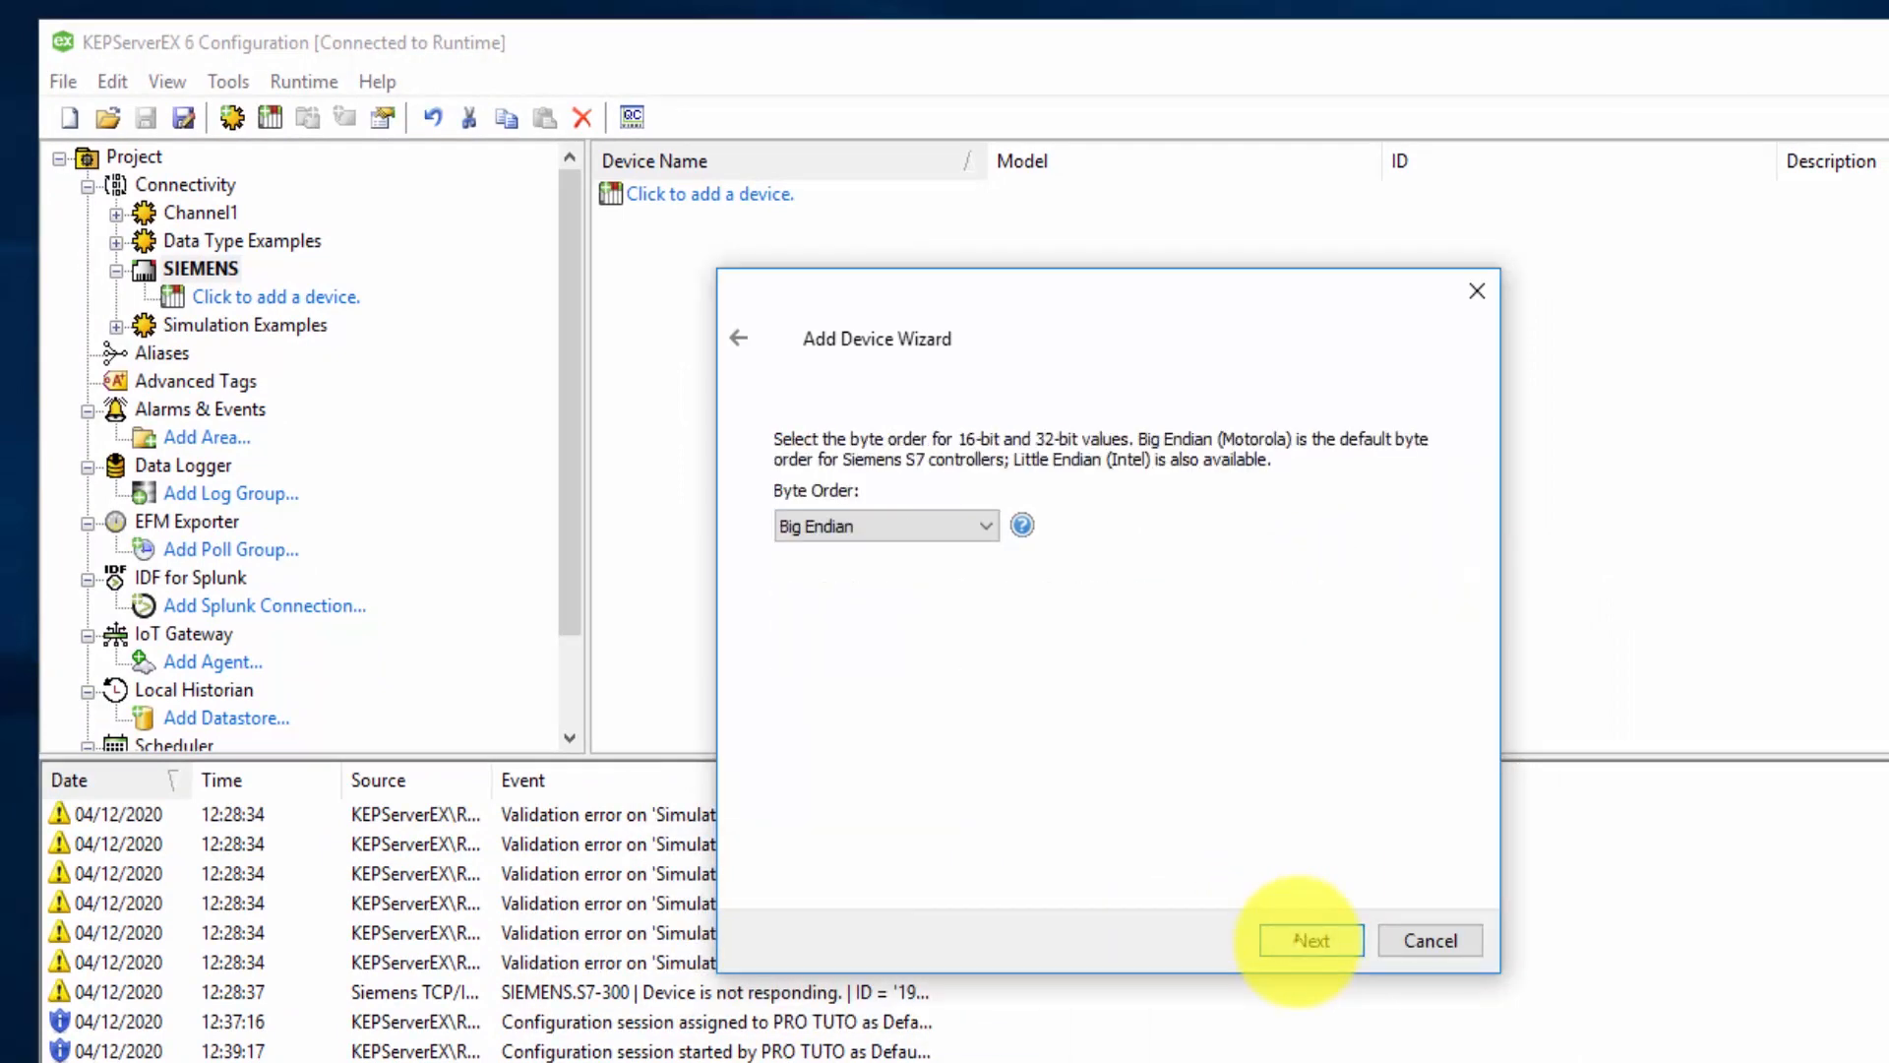
left_click(1300, 940)
left_click(1300, 939)
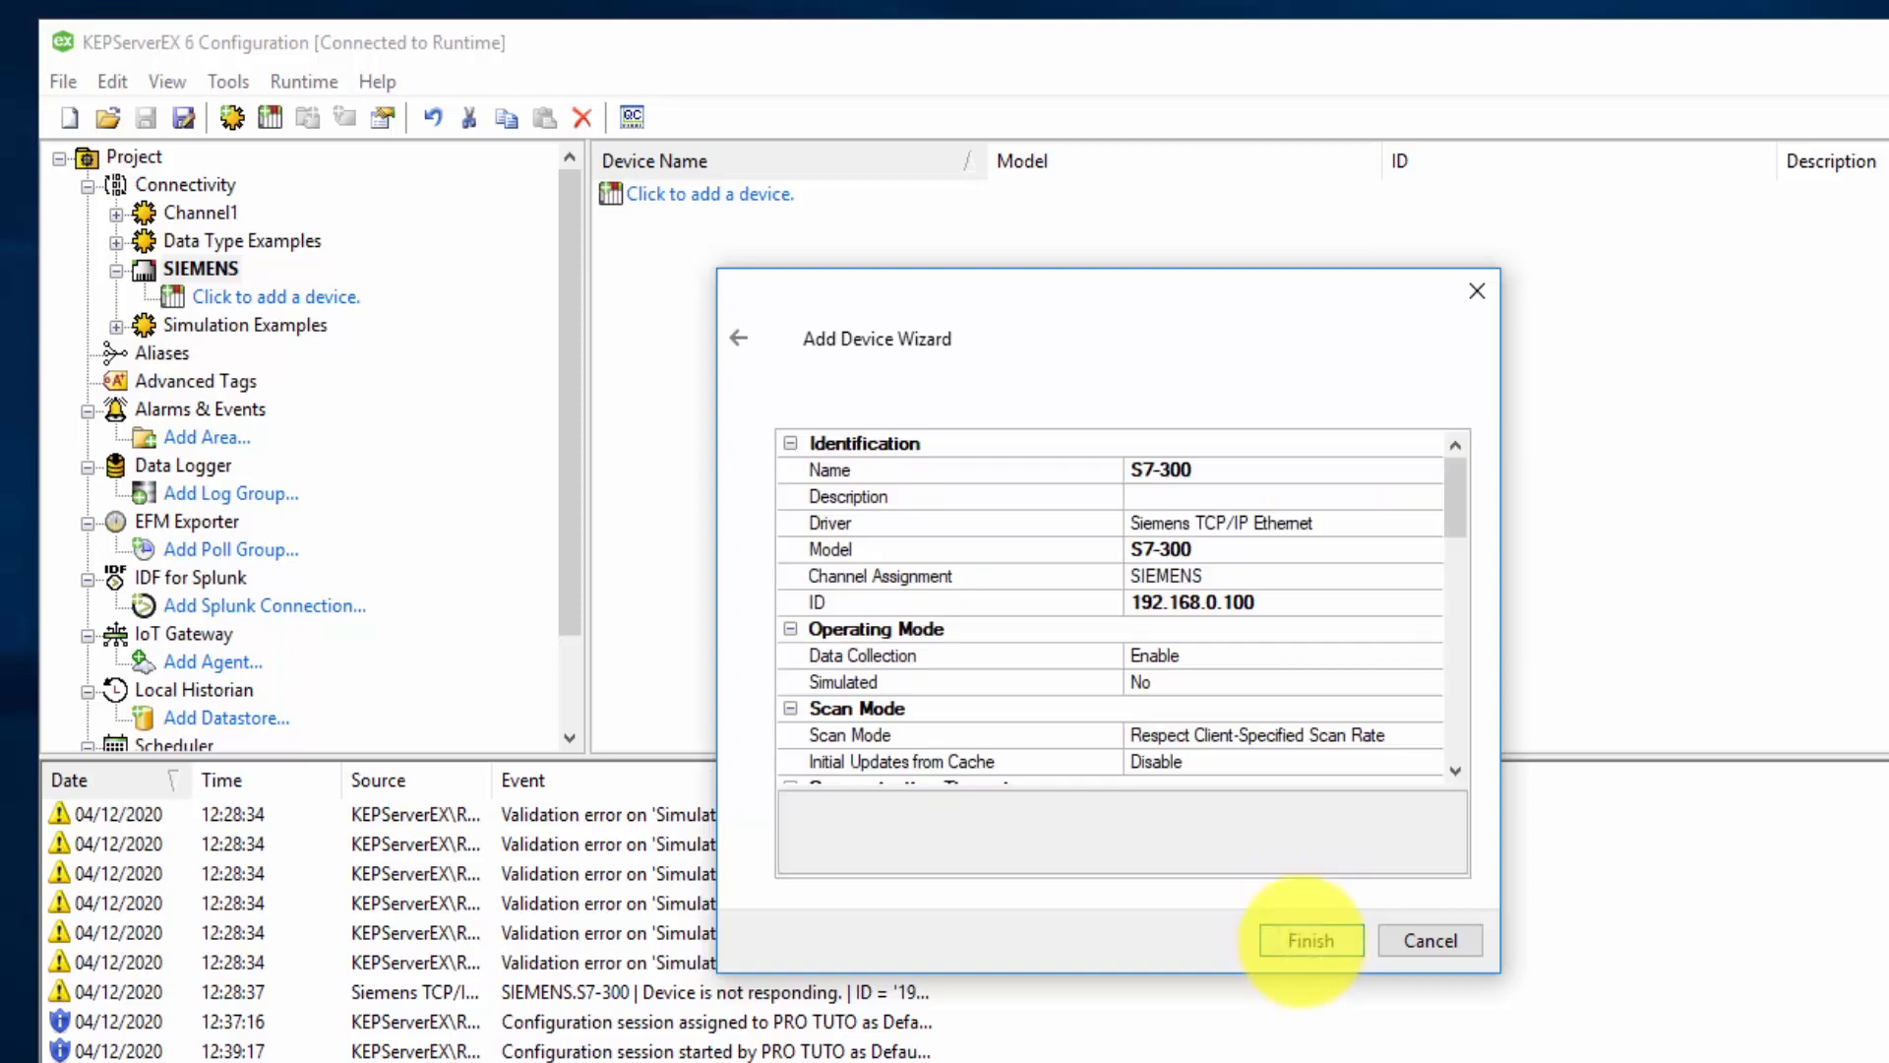
left_click(1300, 939)
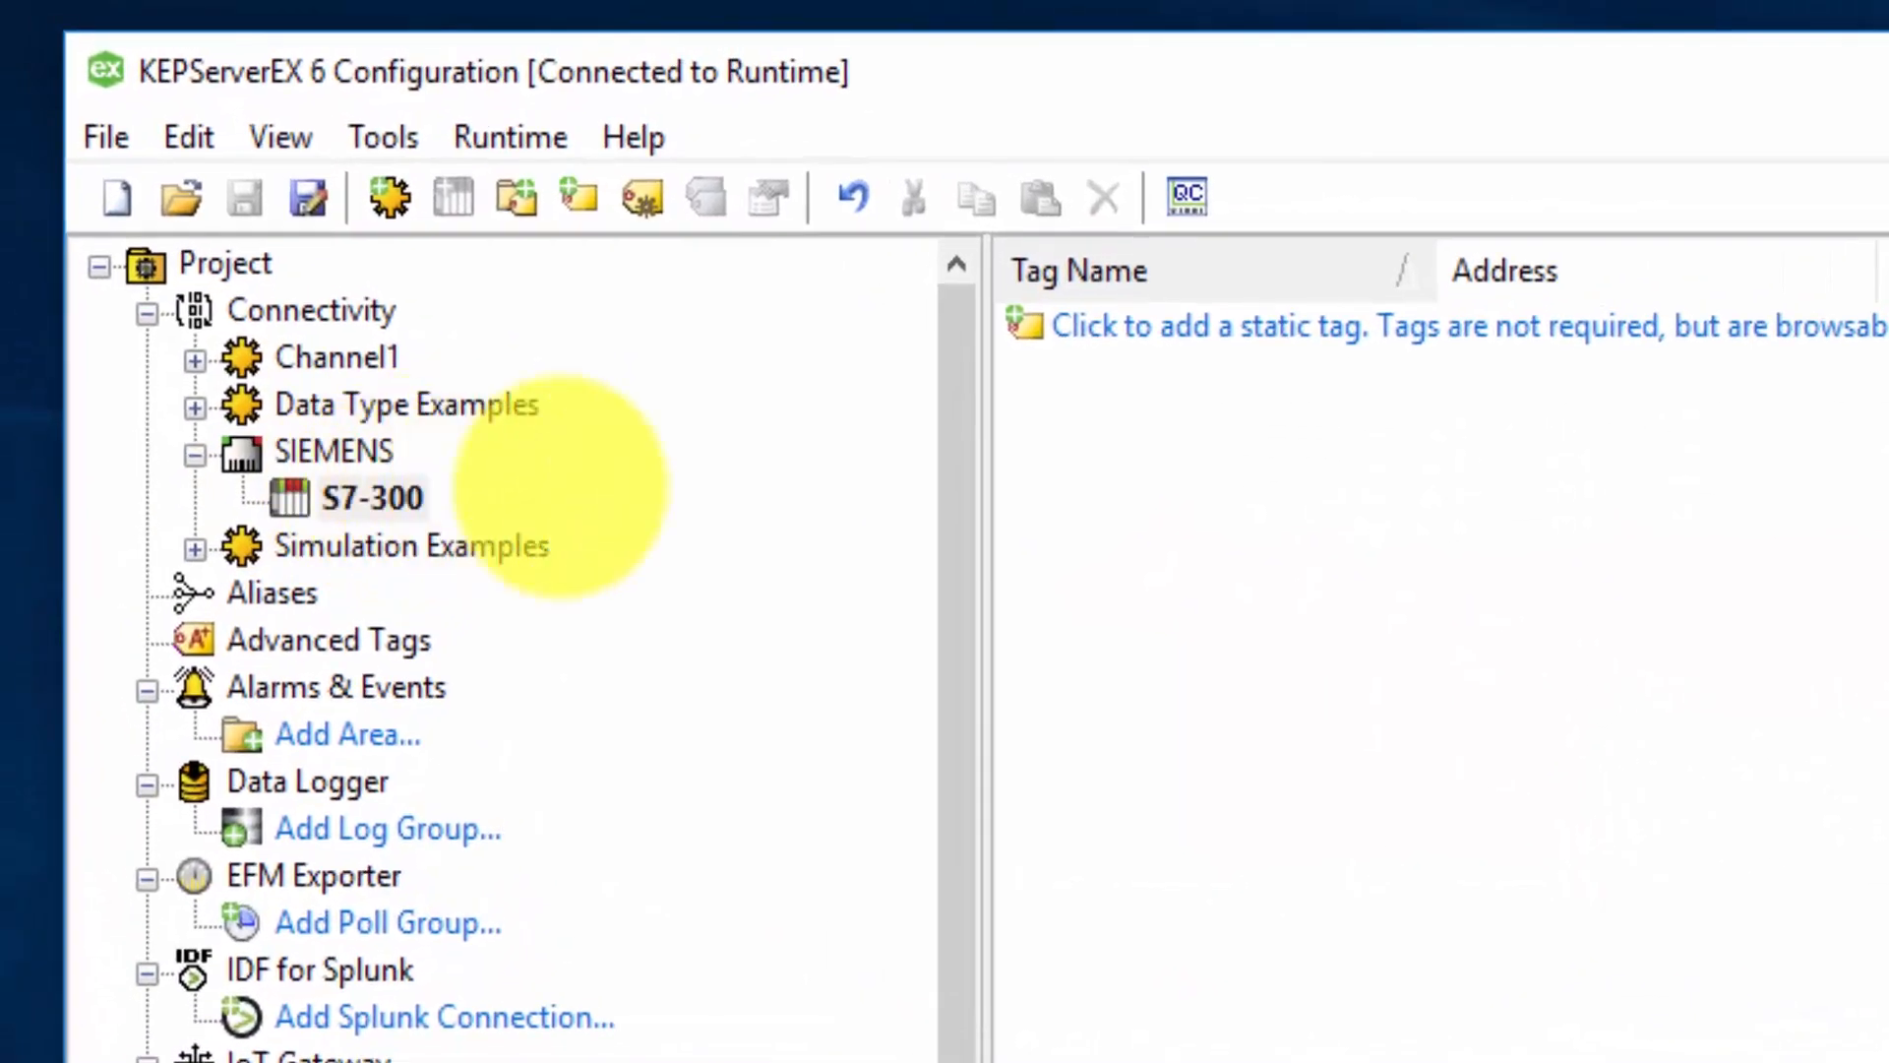
- Add a static tag named Lamp with address M0.1 to the S7-300 device
left_click(1288, 325)
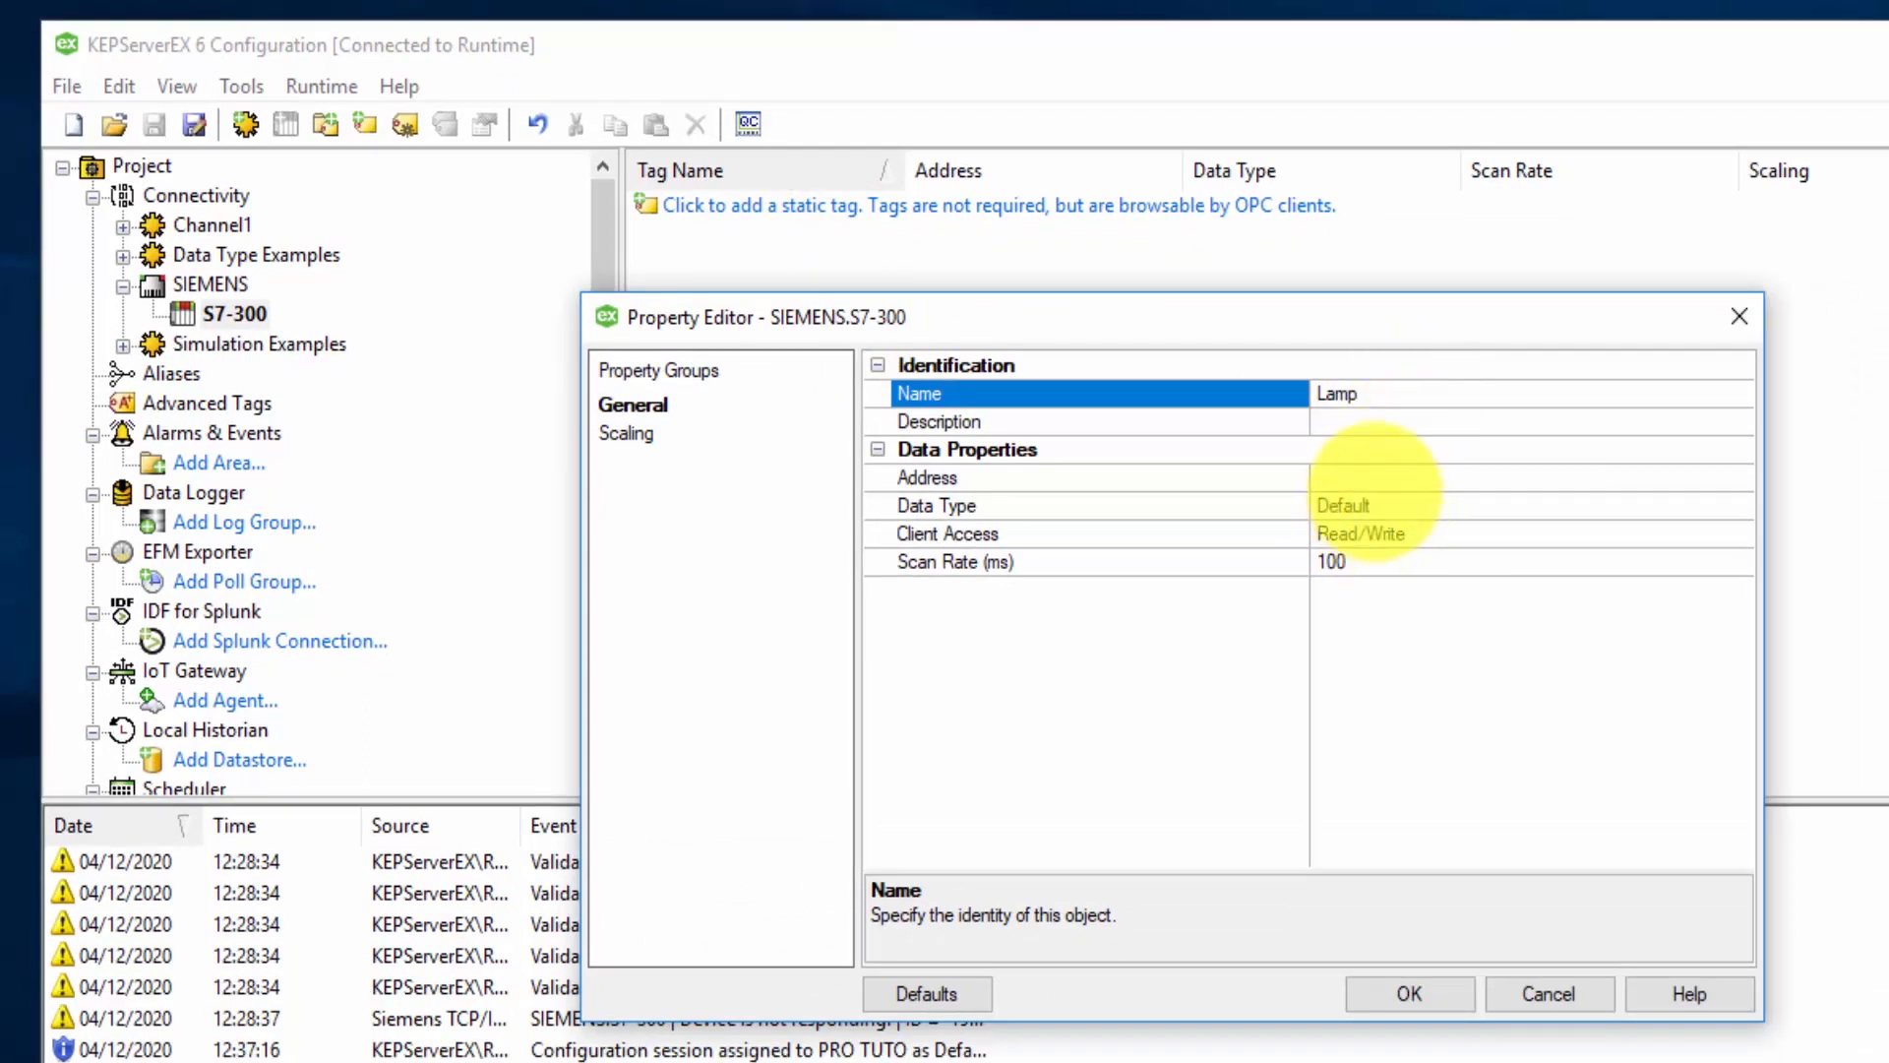
left_click(1381, 477)
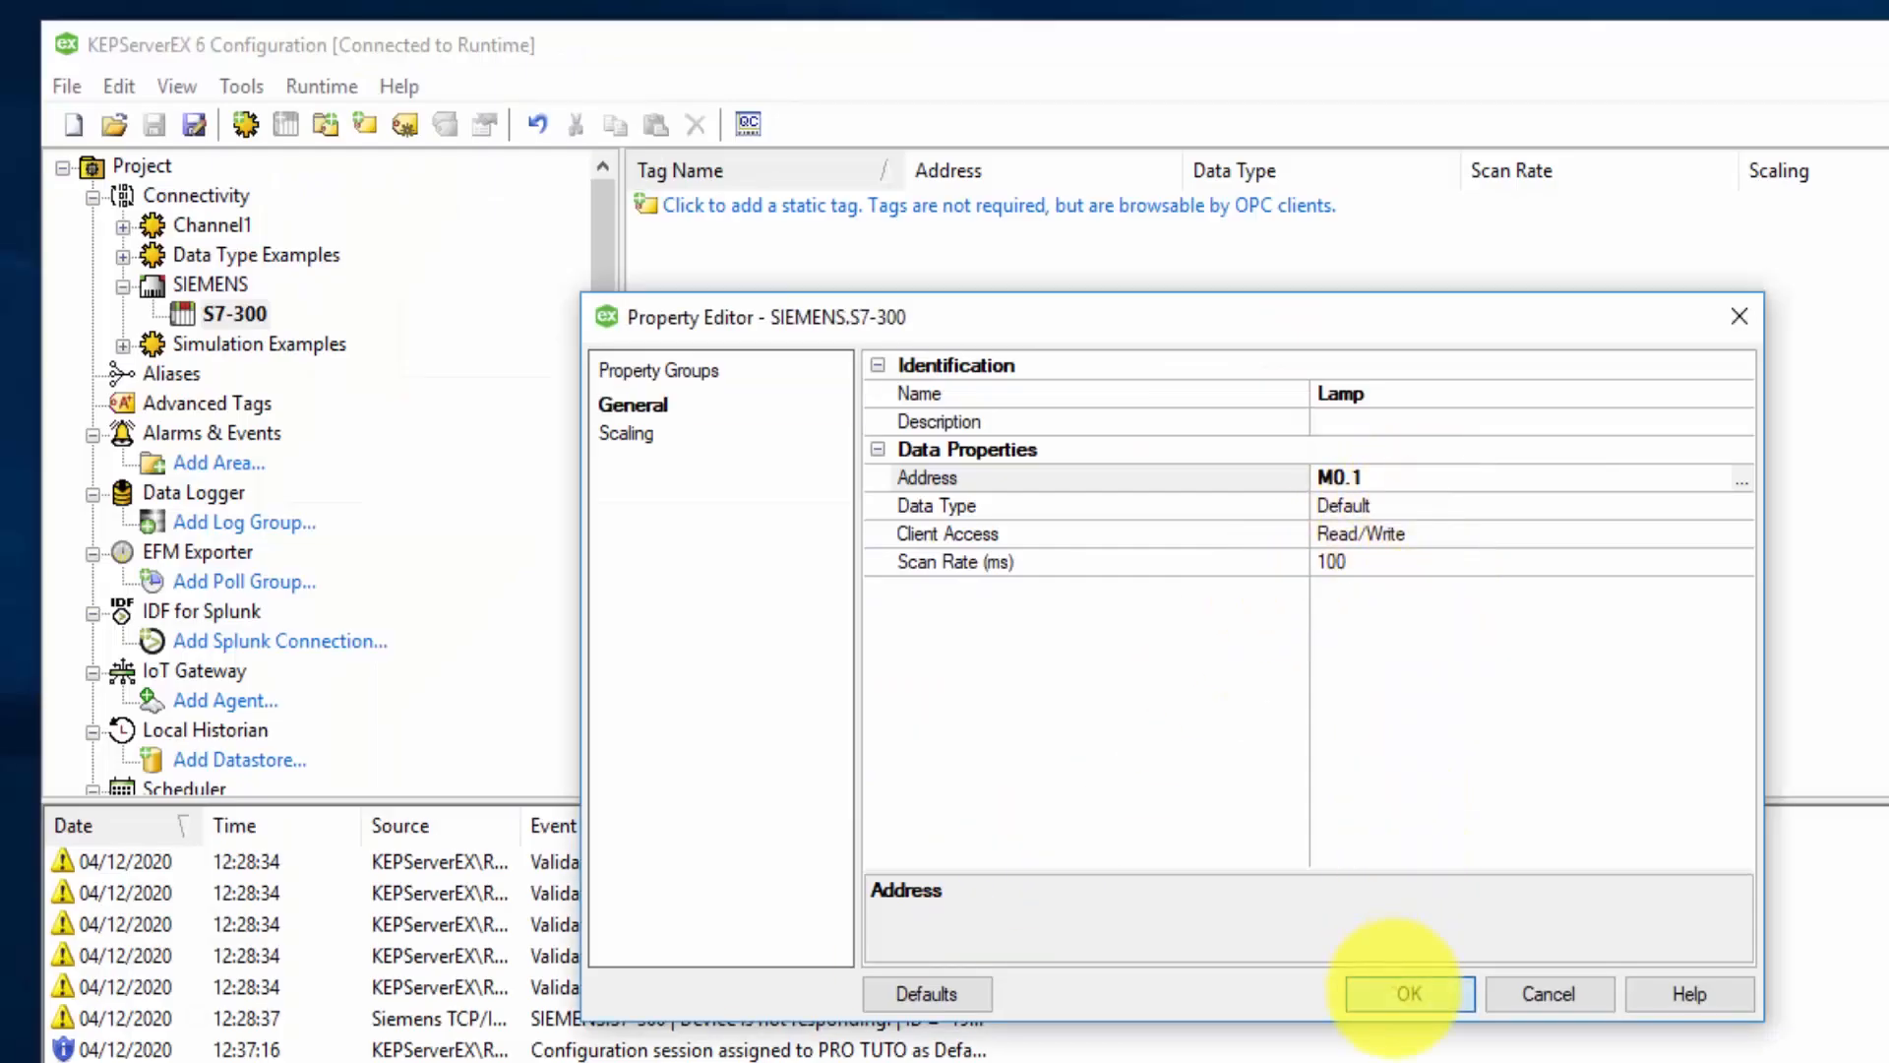
left_click(1409, 993)
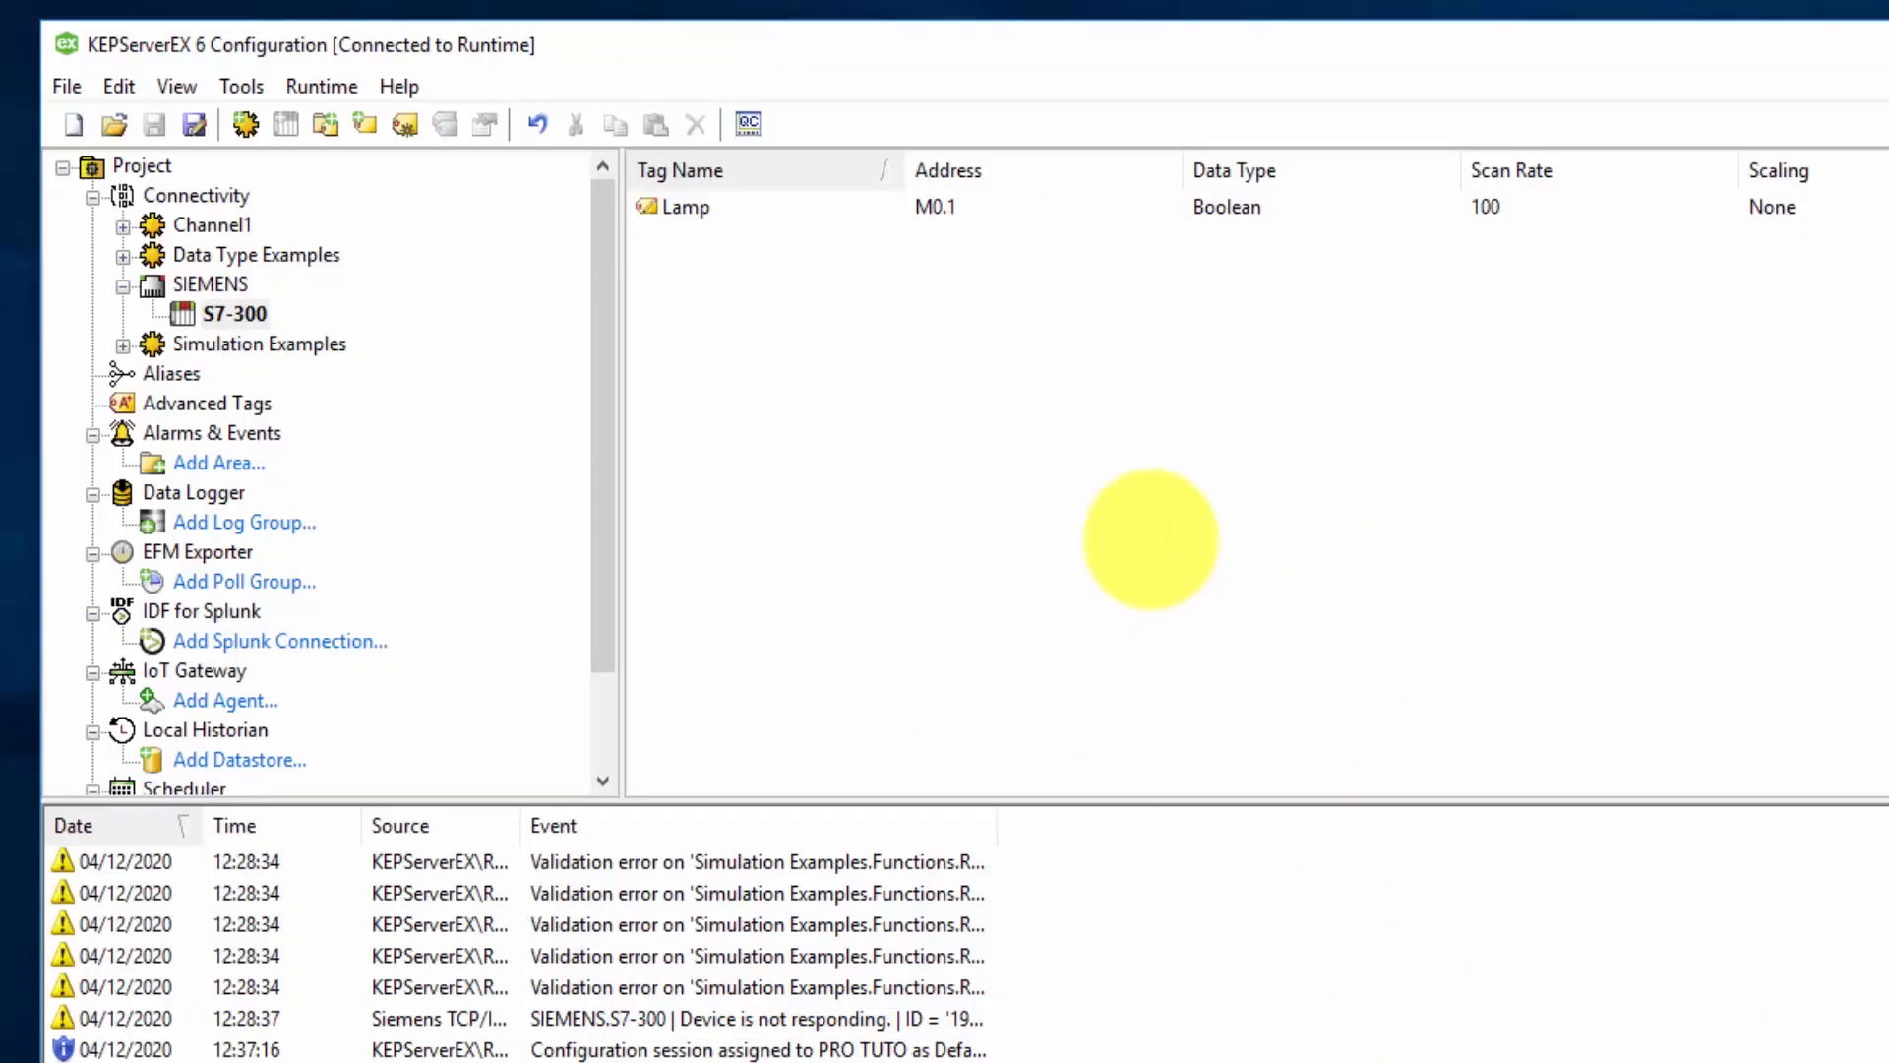
- Start a new alias named CONNECT_S7-300 and copy its name
left_click(169, 374)
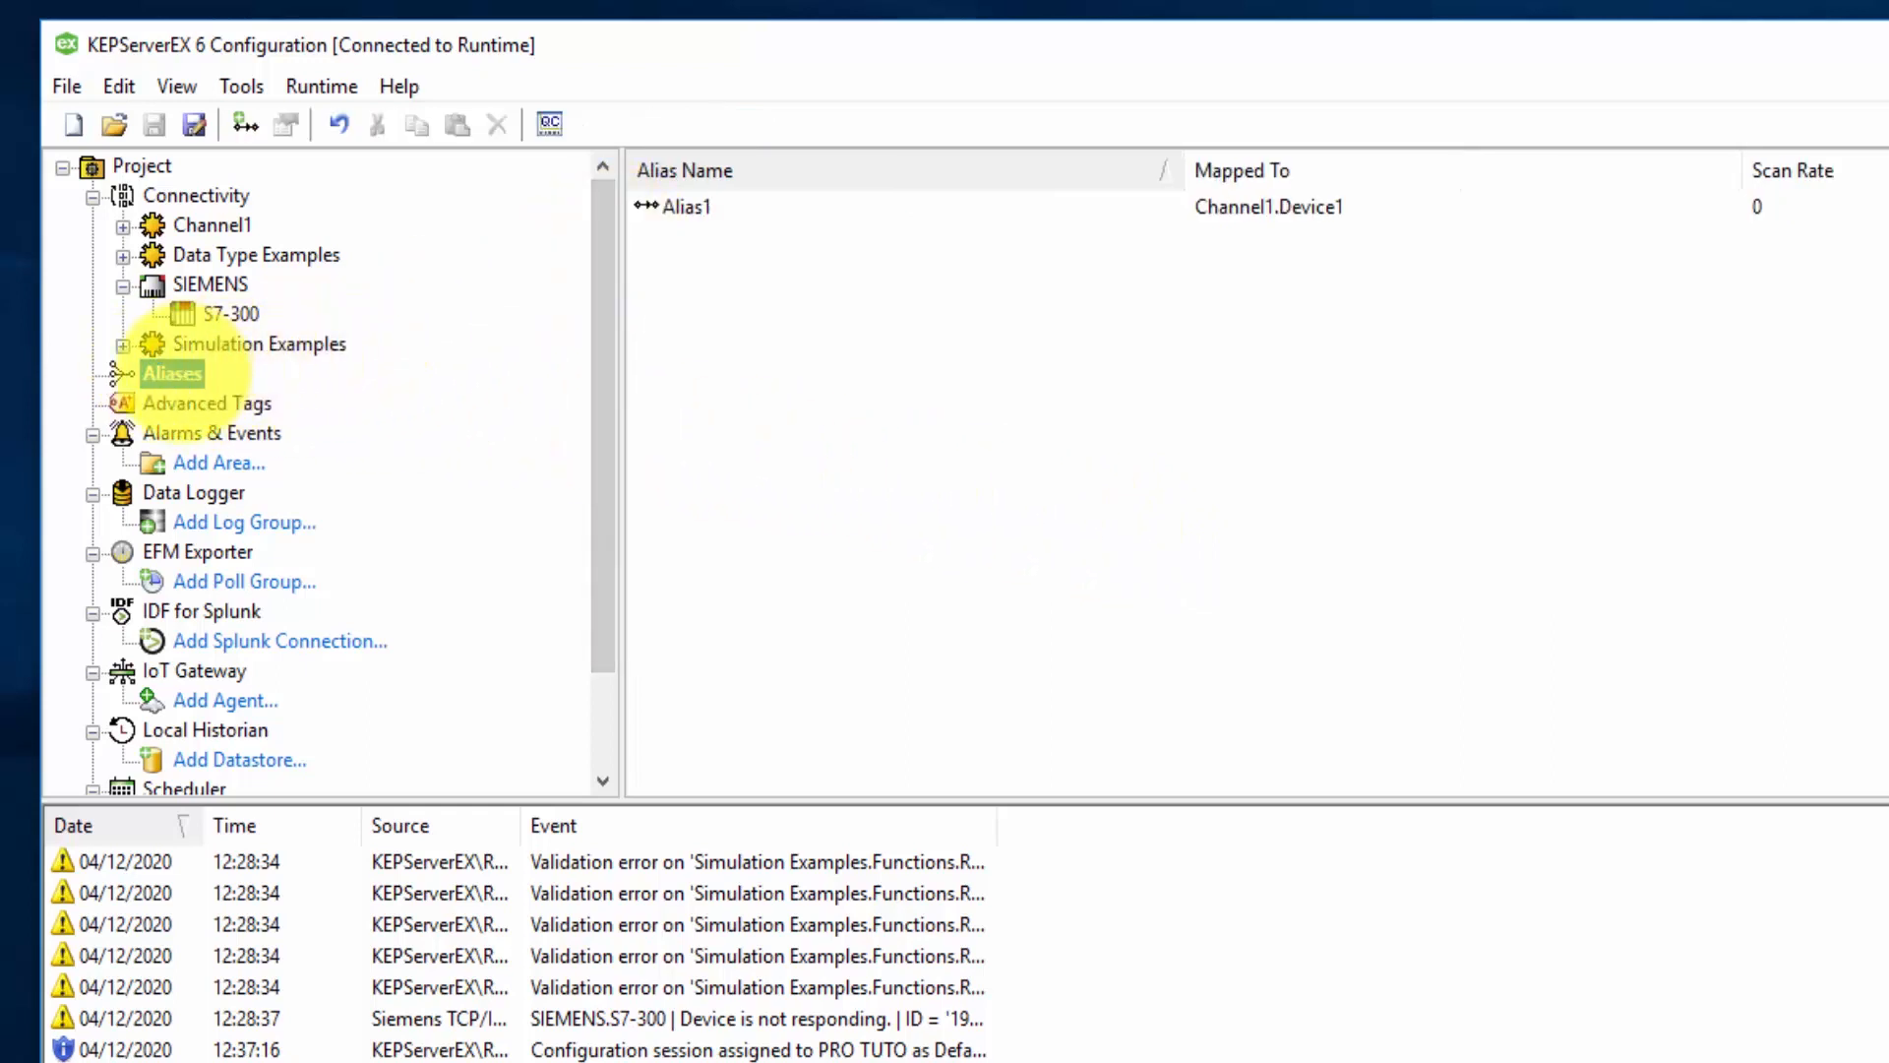
right_click(177, 374)
left_click(280, 389)
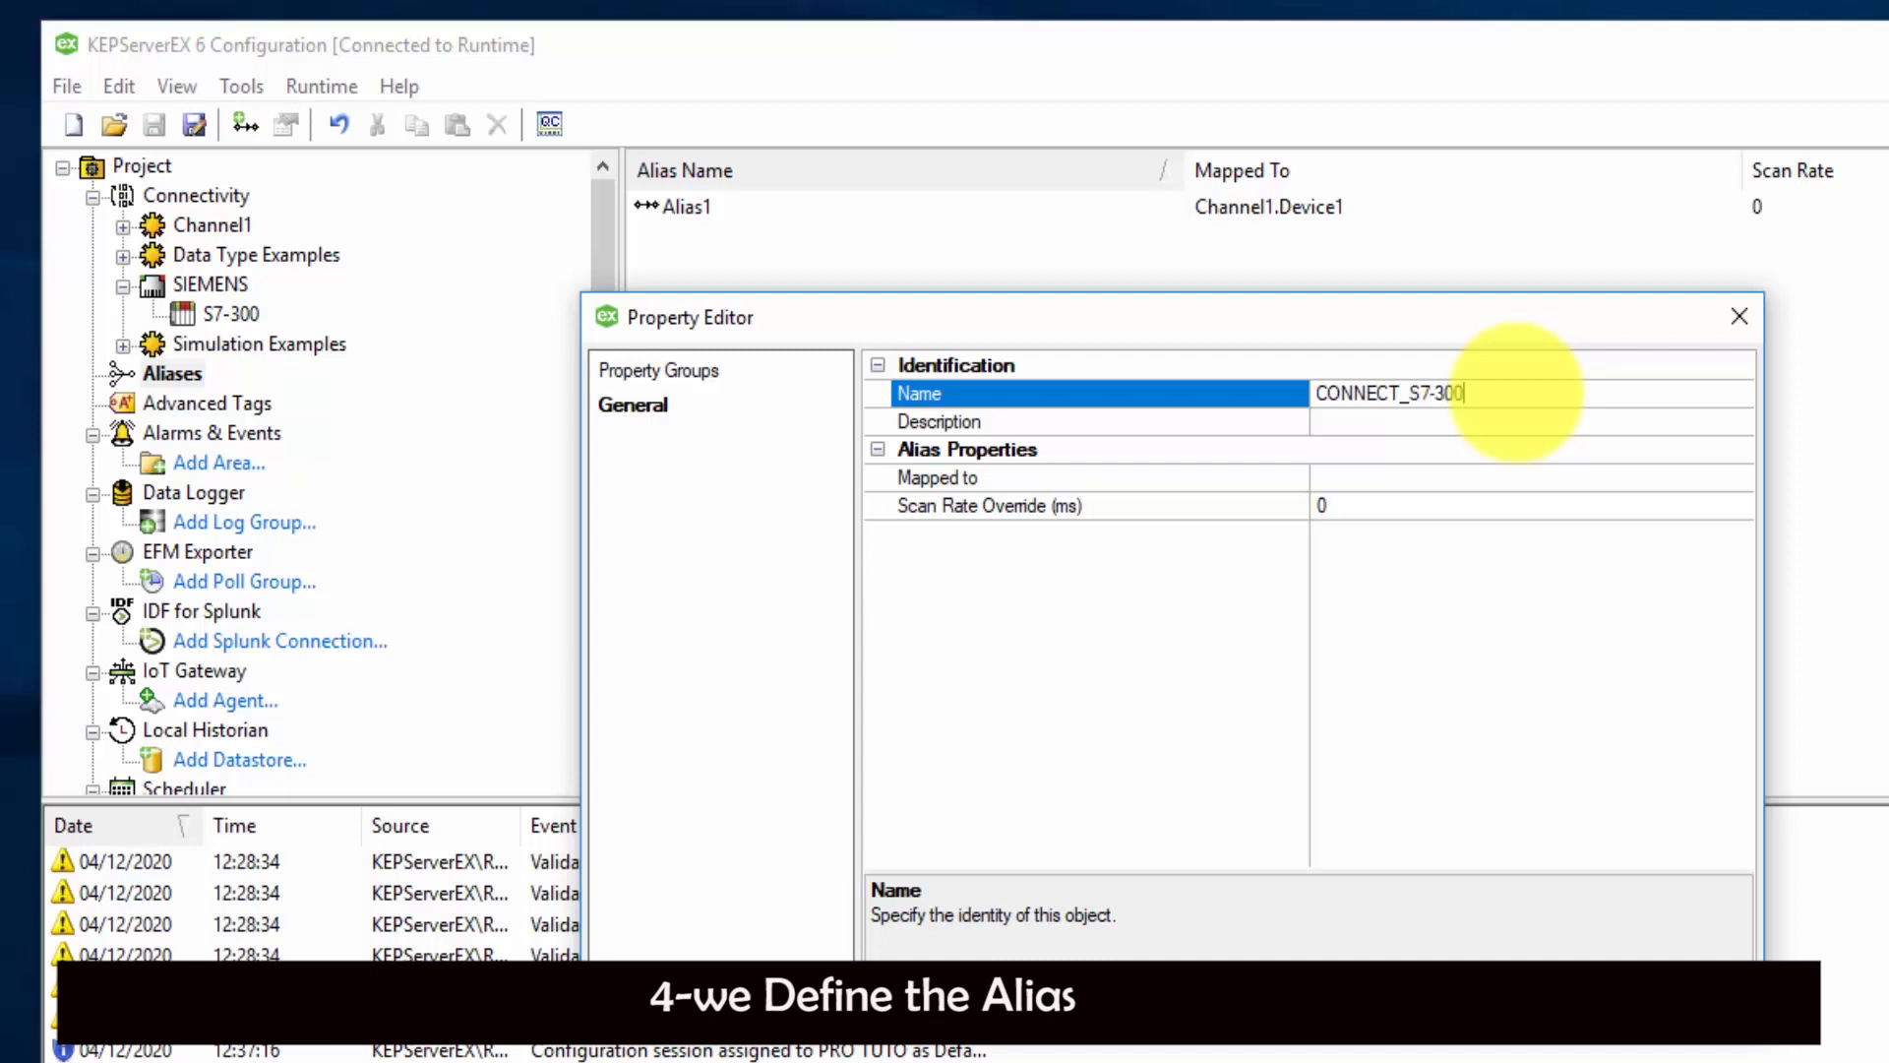
left_click_drag(1491, 392, 1313, 402)
right_click(1340, 394)
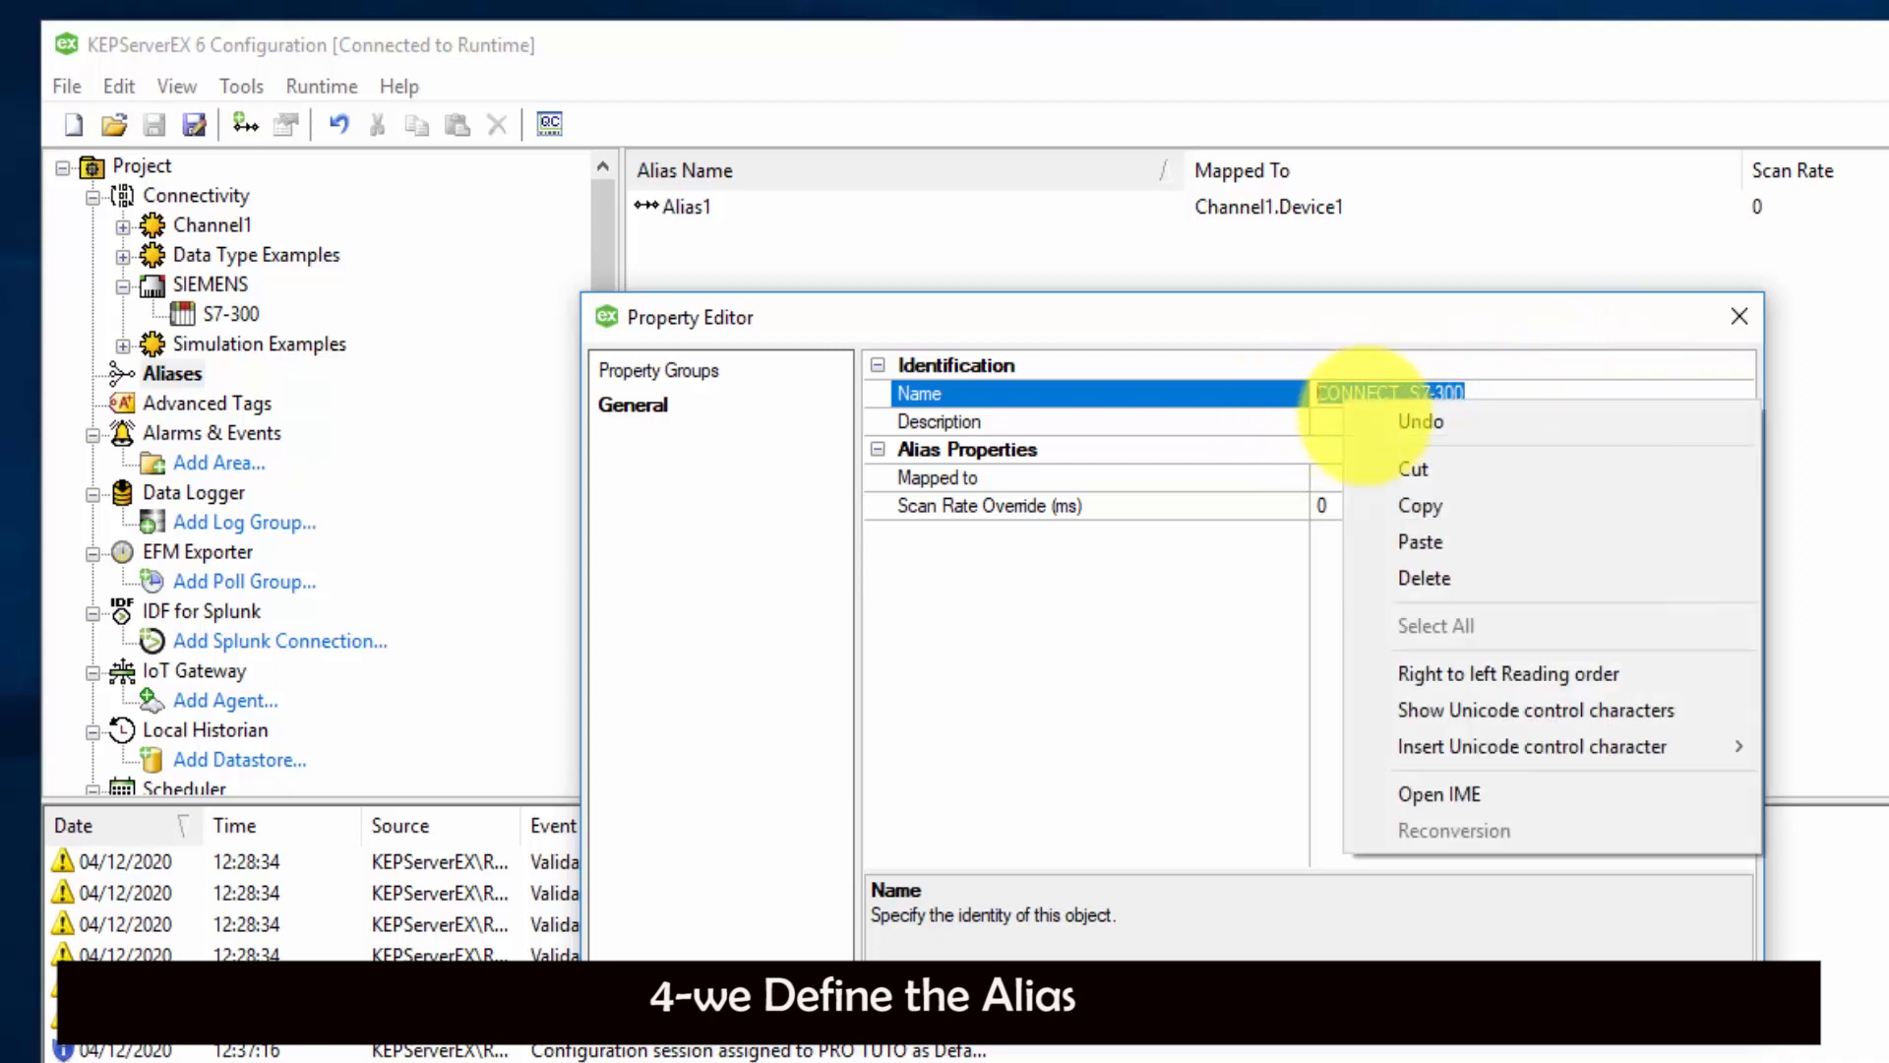
left_click(1437, 505)
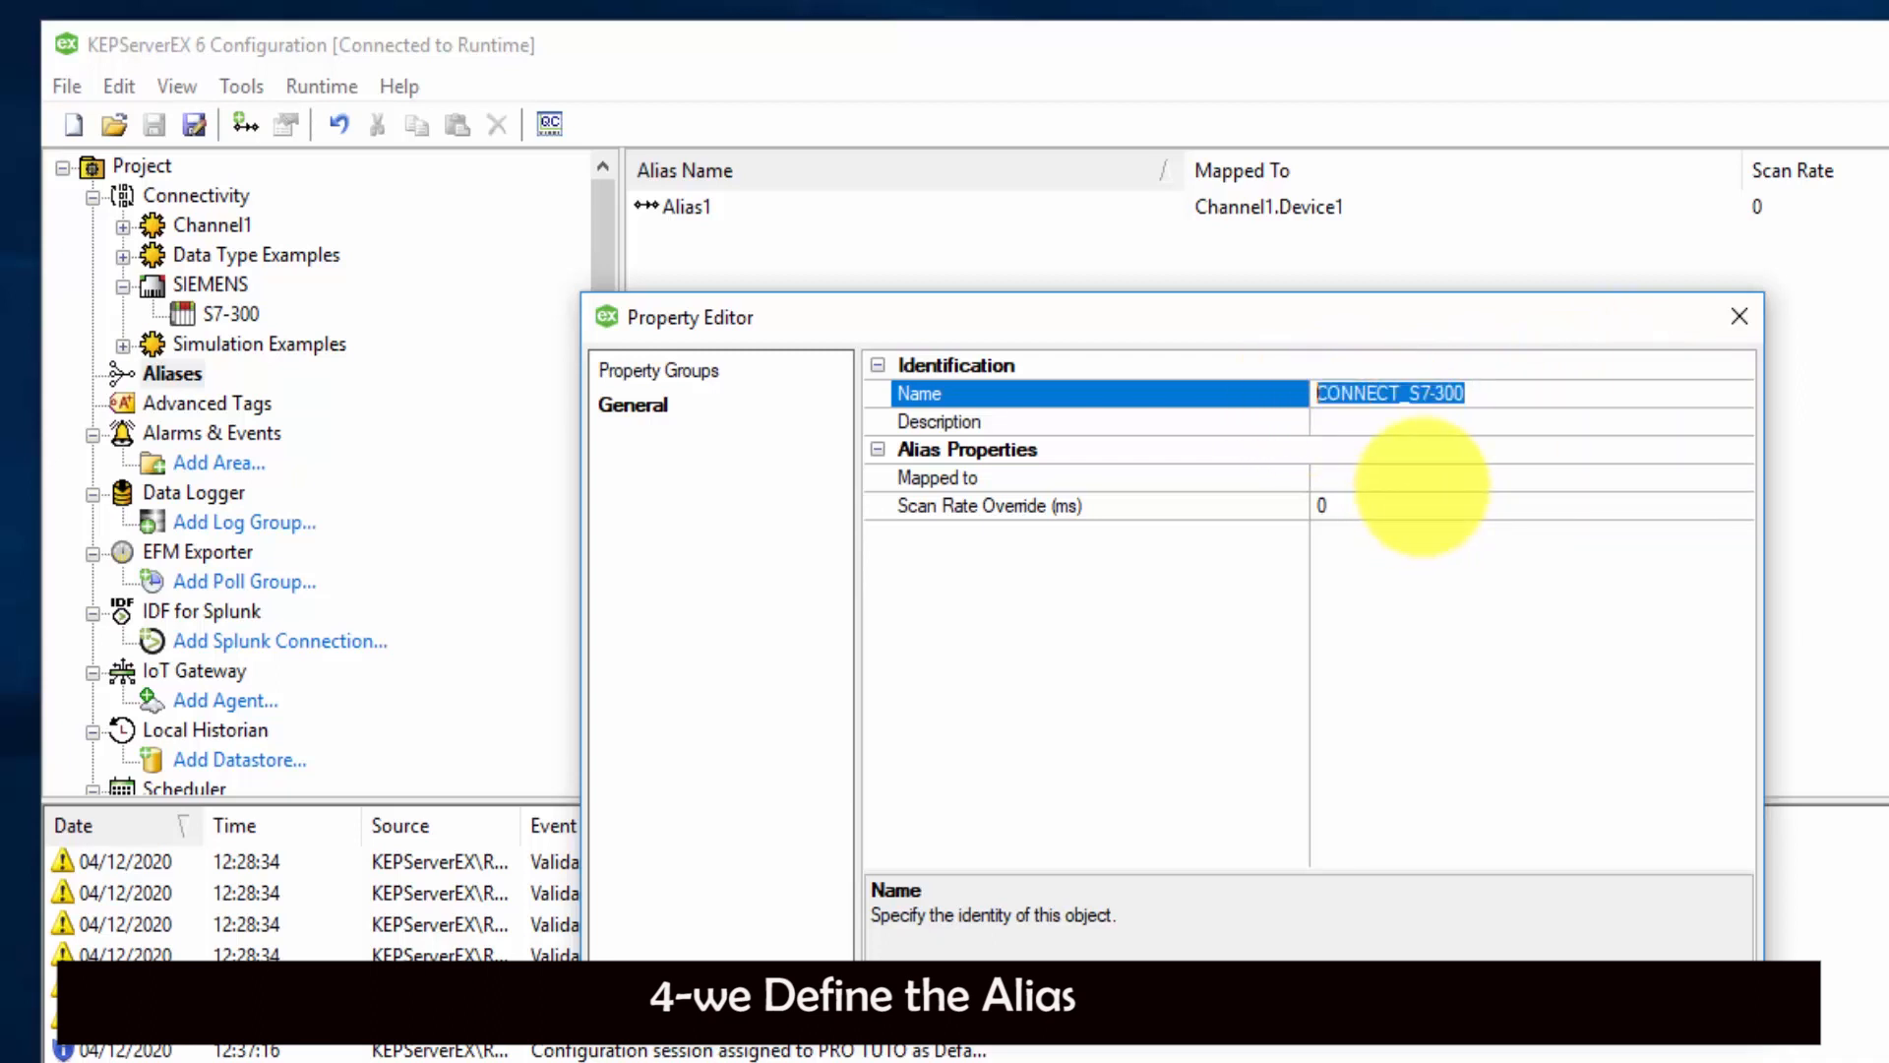
- Map the CONNECT_S7-300 alias to the S7-300 device in the SIEMENS channel
left_click(1421, 479)
left_click(1740, 478)
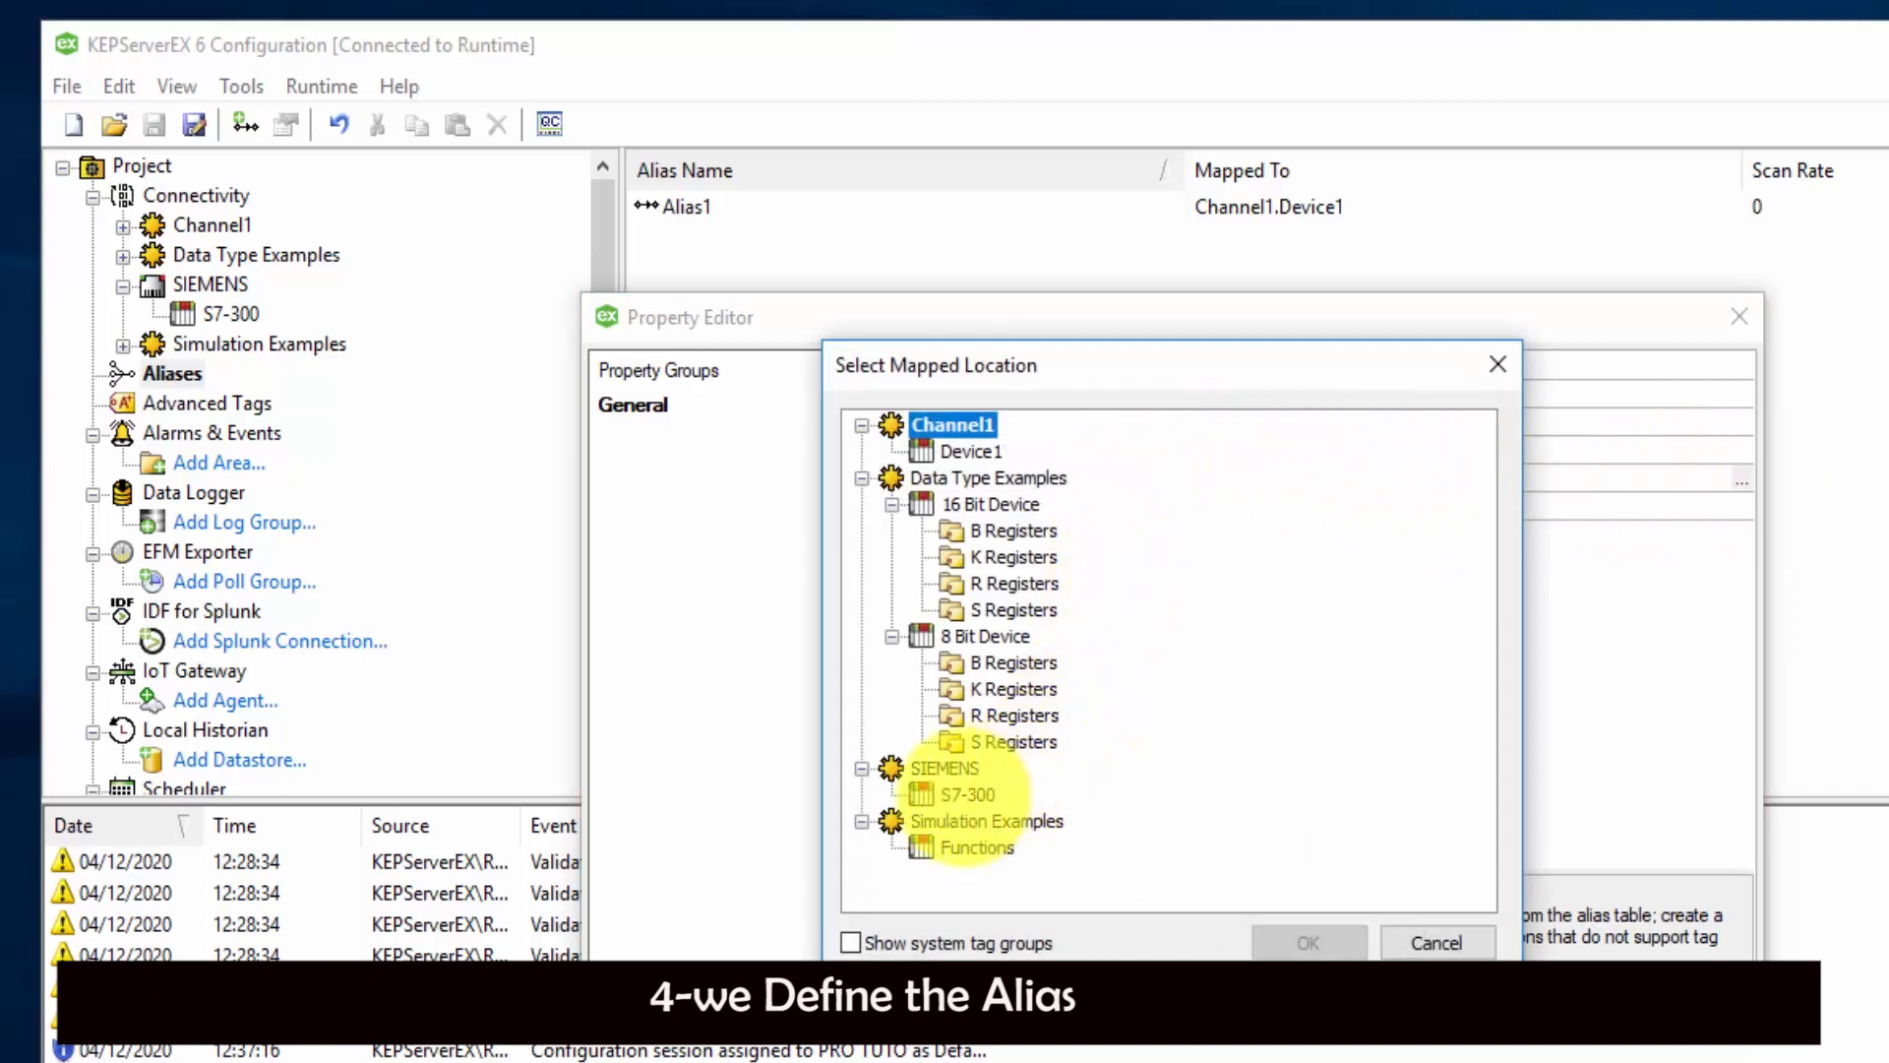
left_click(967, 794)
left_click(1307, 939)
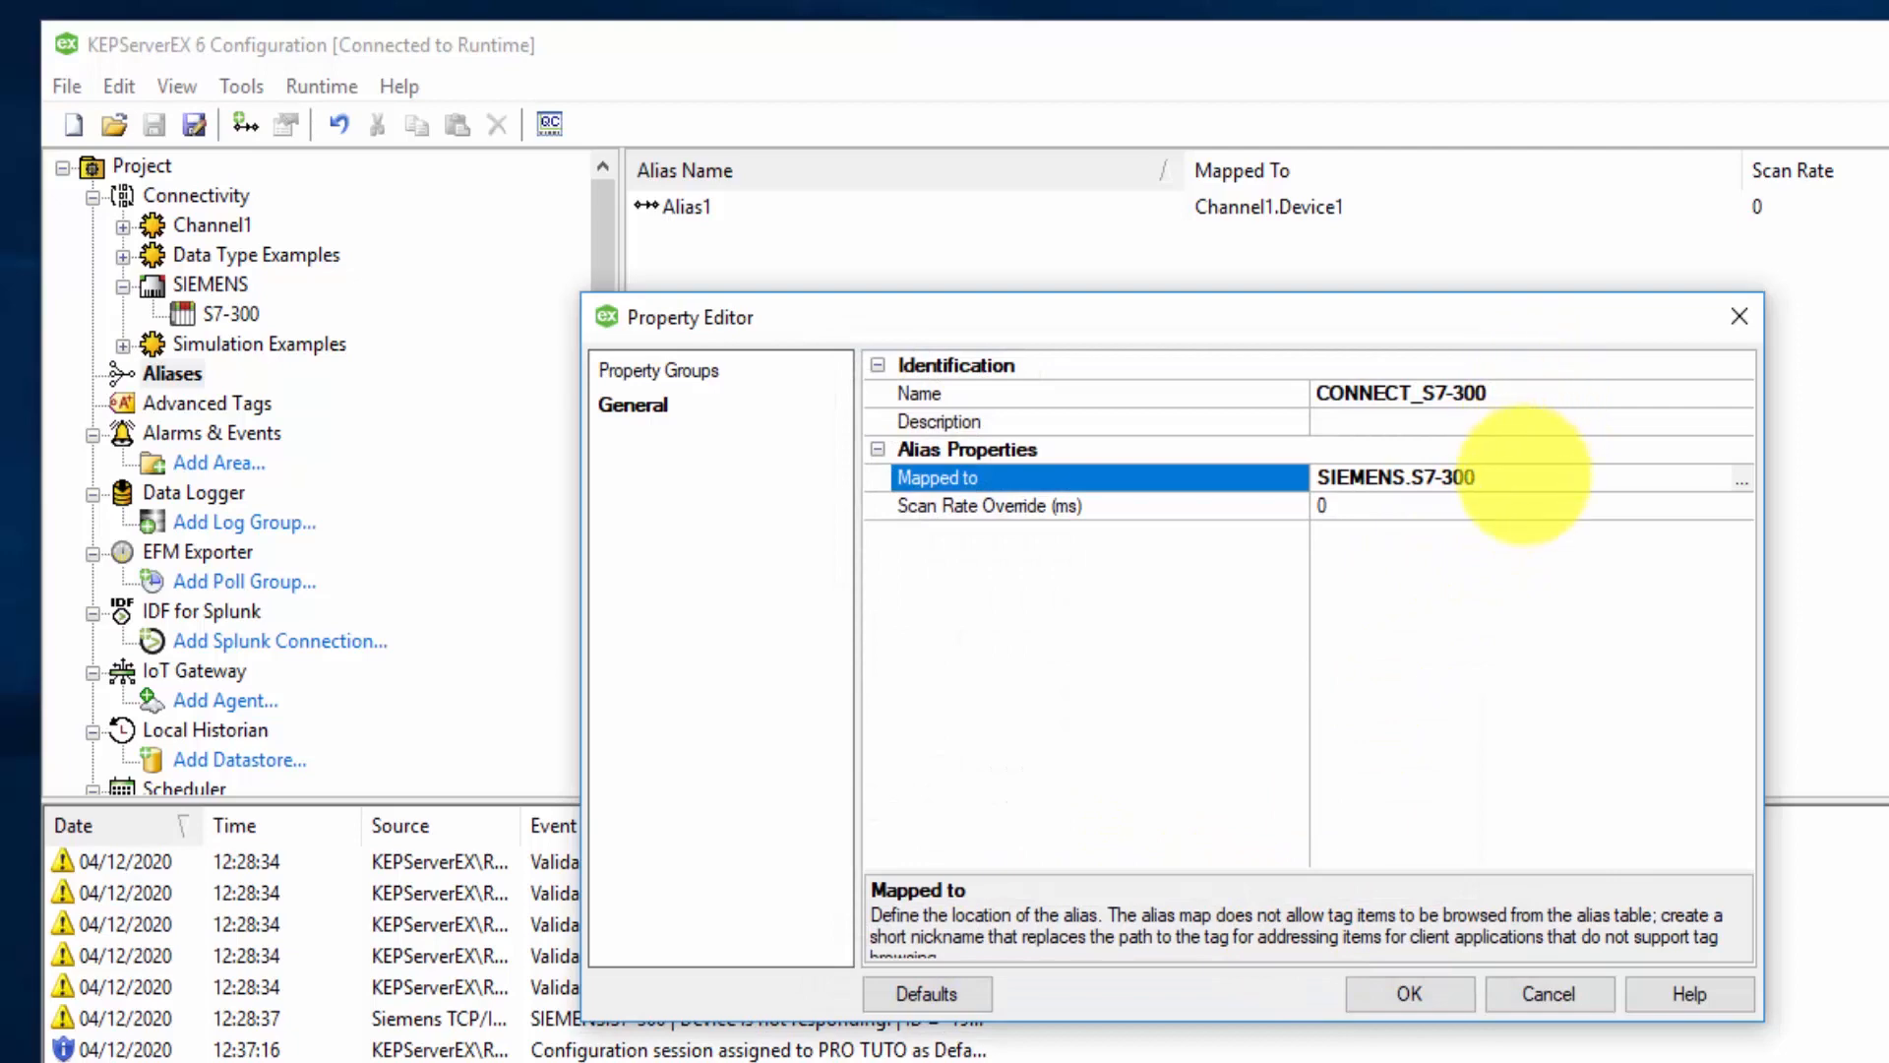
- Confirm the new alias and check the quality of the SIEMENS.S7-300 tags, including Lamp, in OPC Quick Client
left_click(1411, 994)
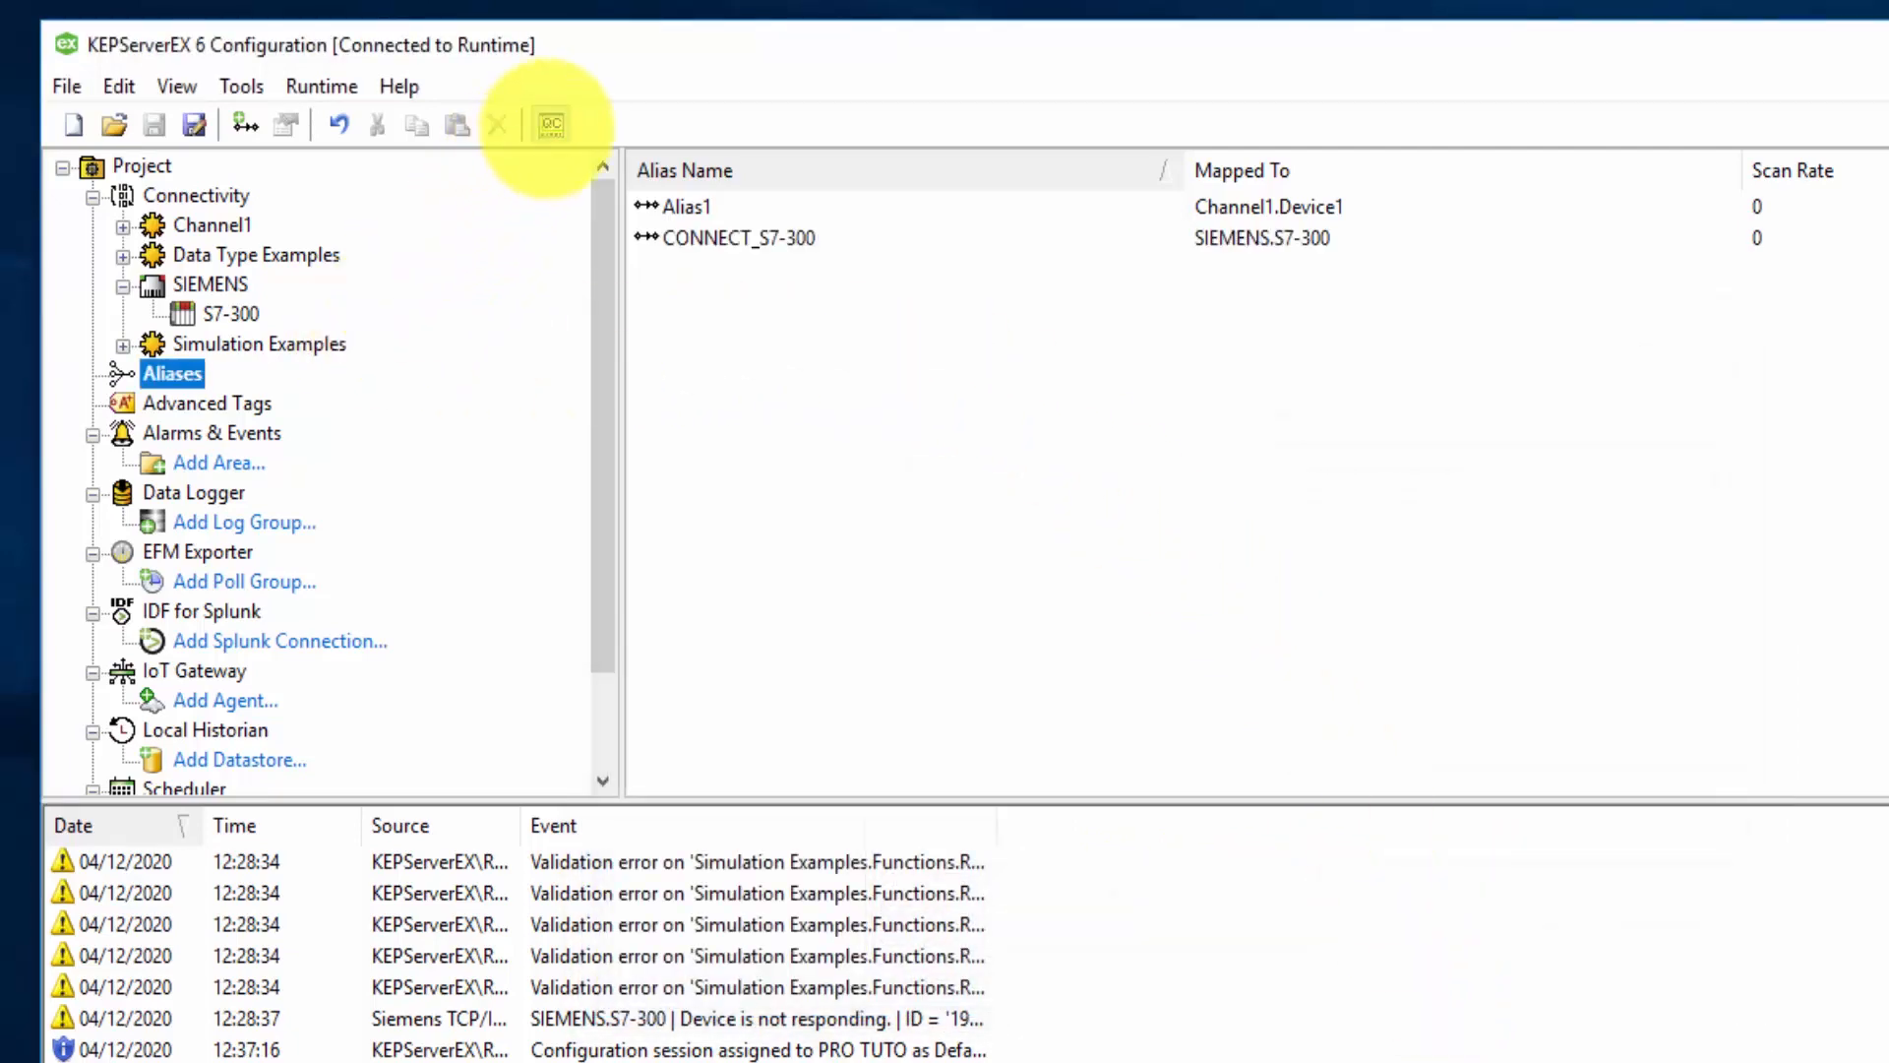
left_click(549, 124)
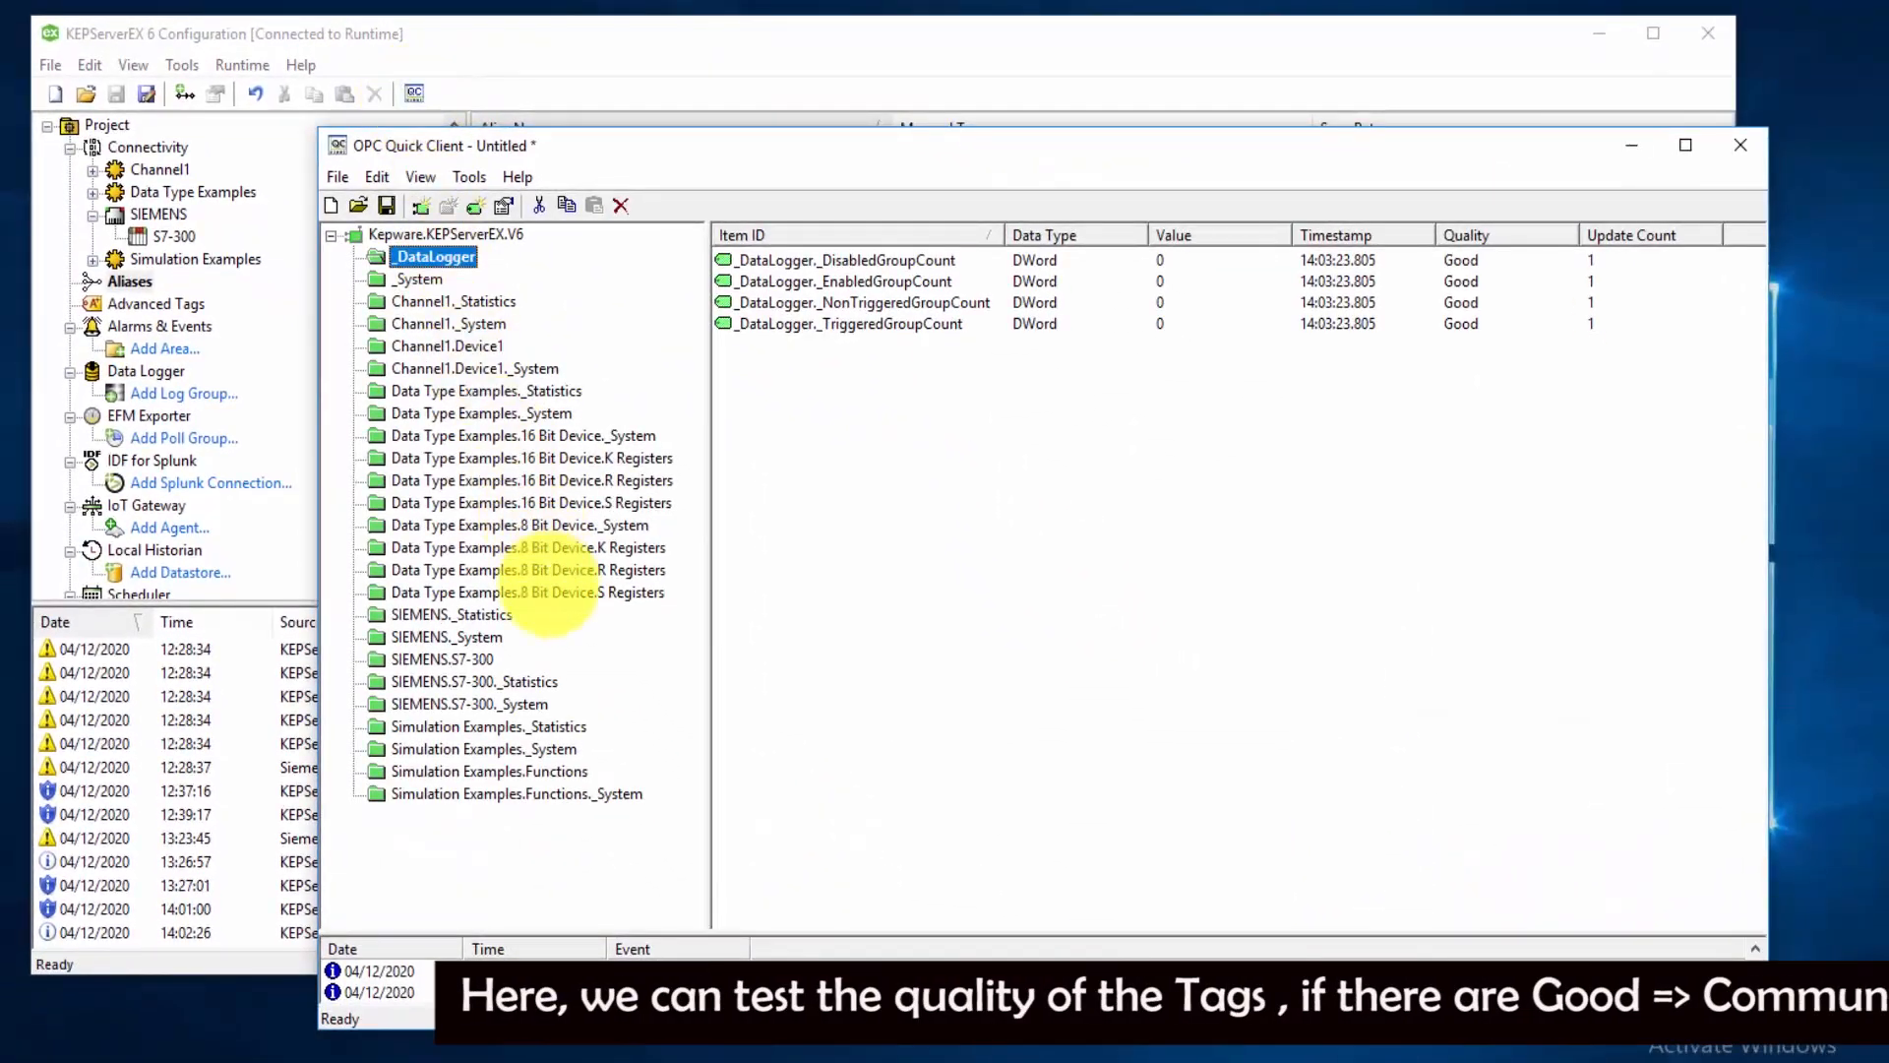
left_click(482, 658)
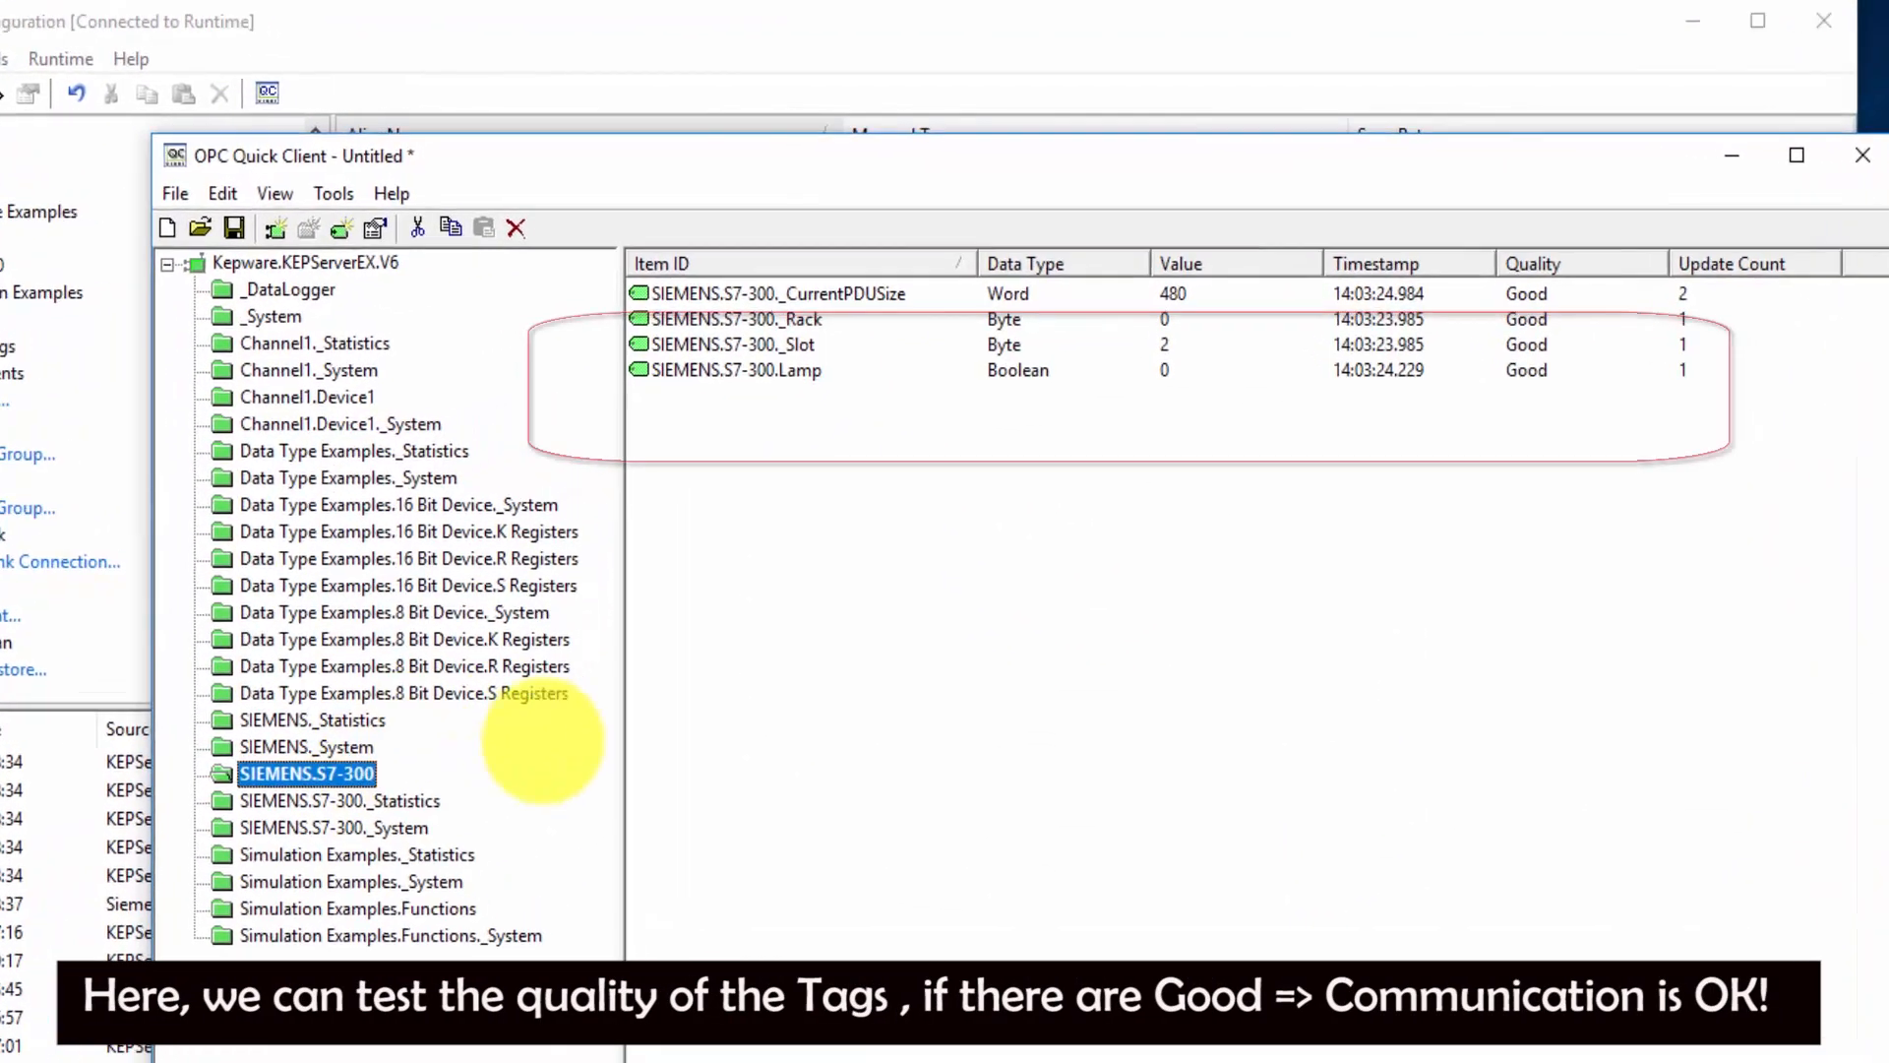
left_click(704, 423)
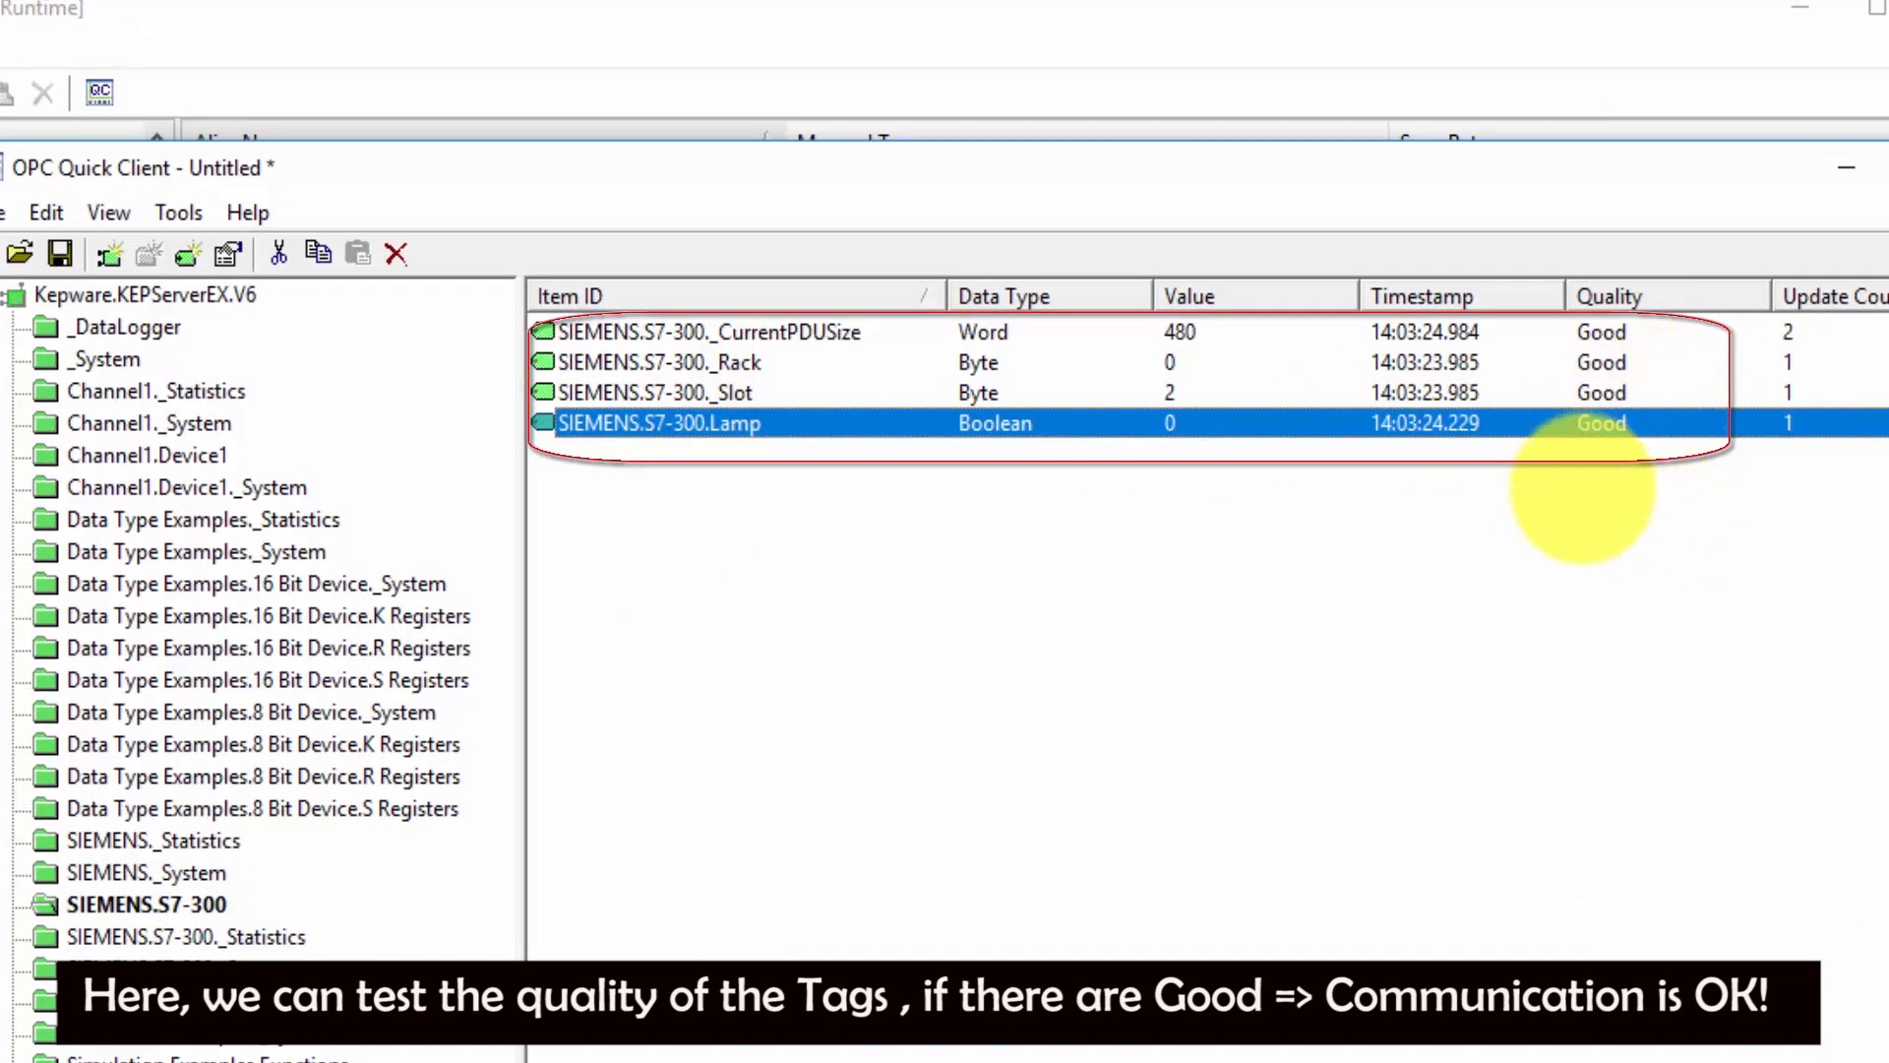
left_click(1846, 168)
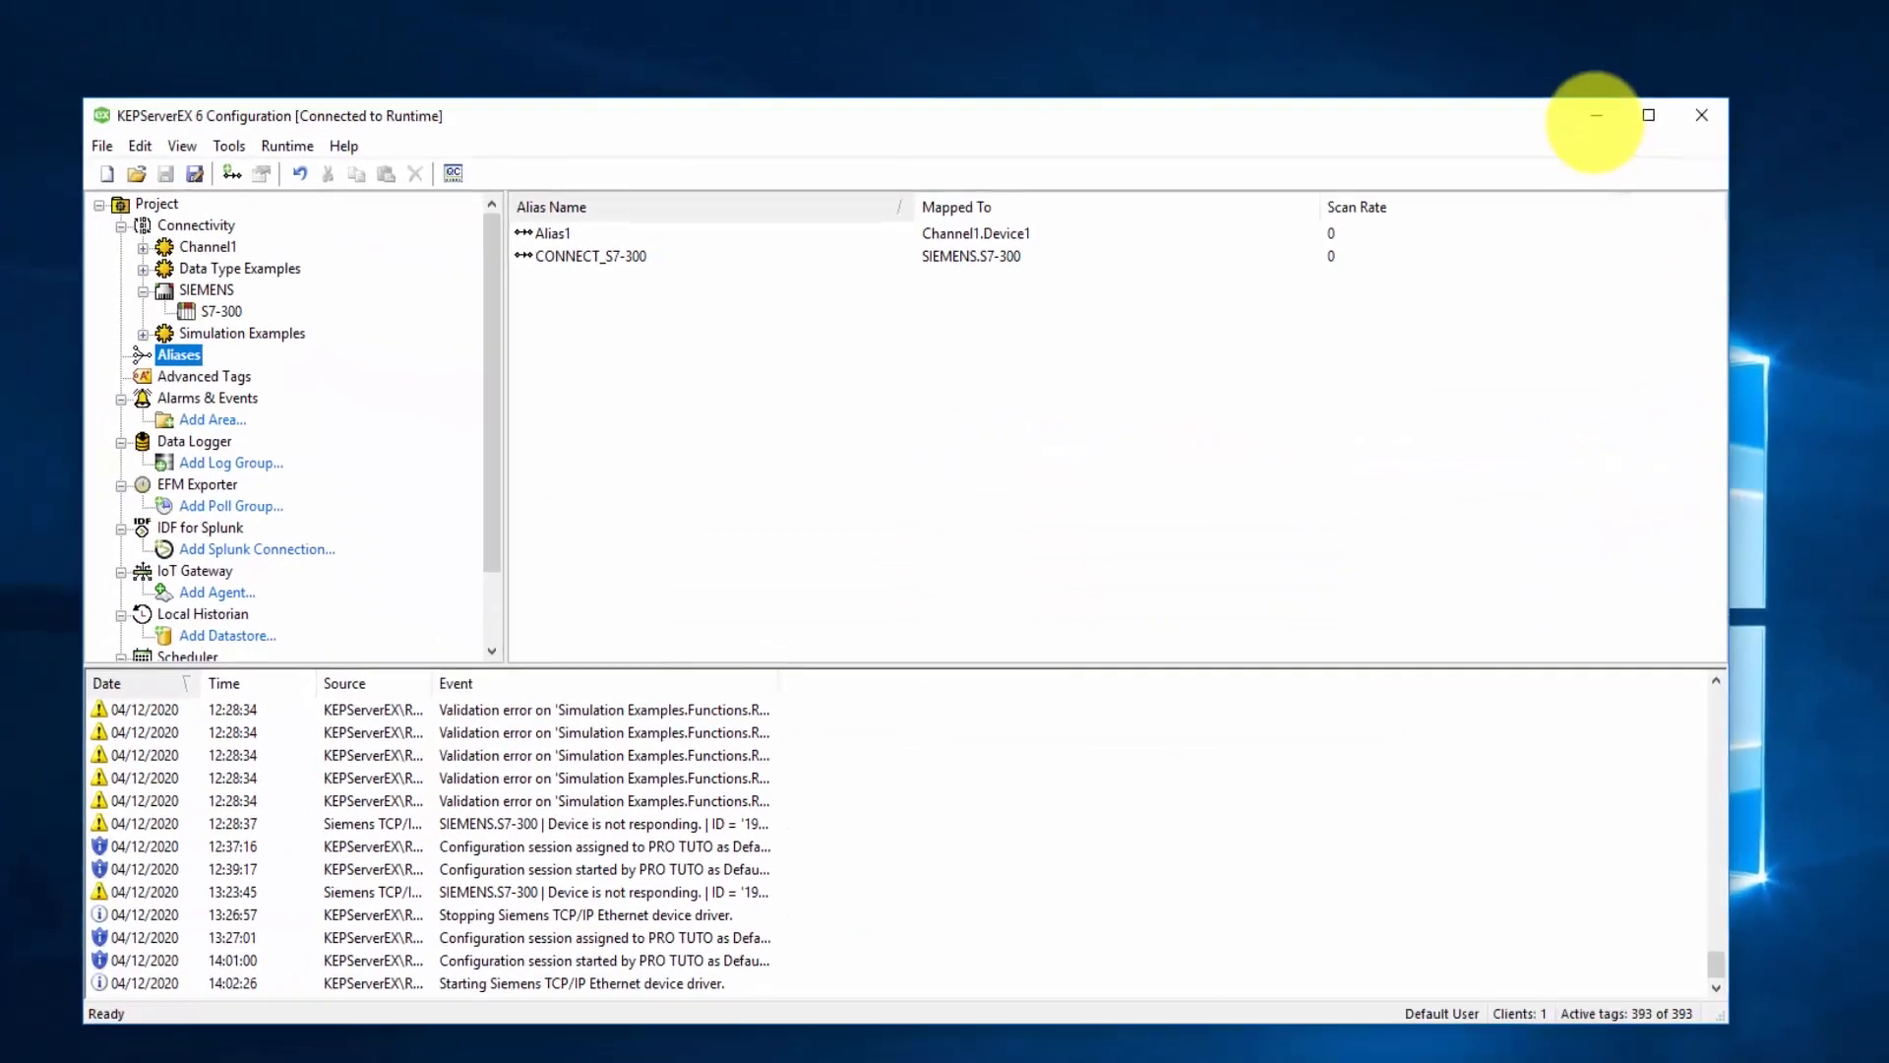
left_click(1729, 44)
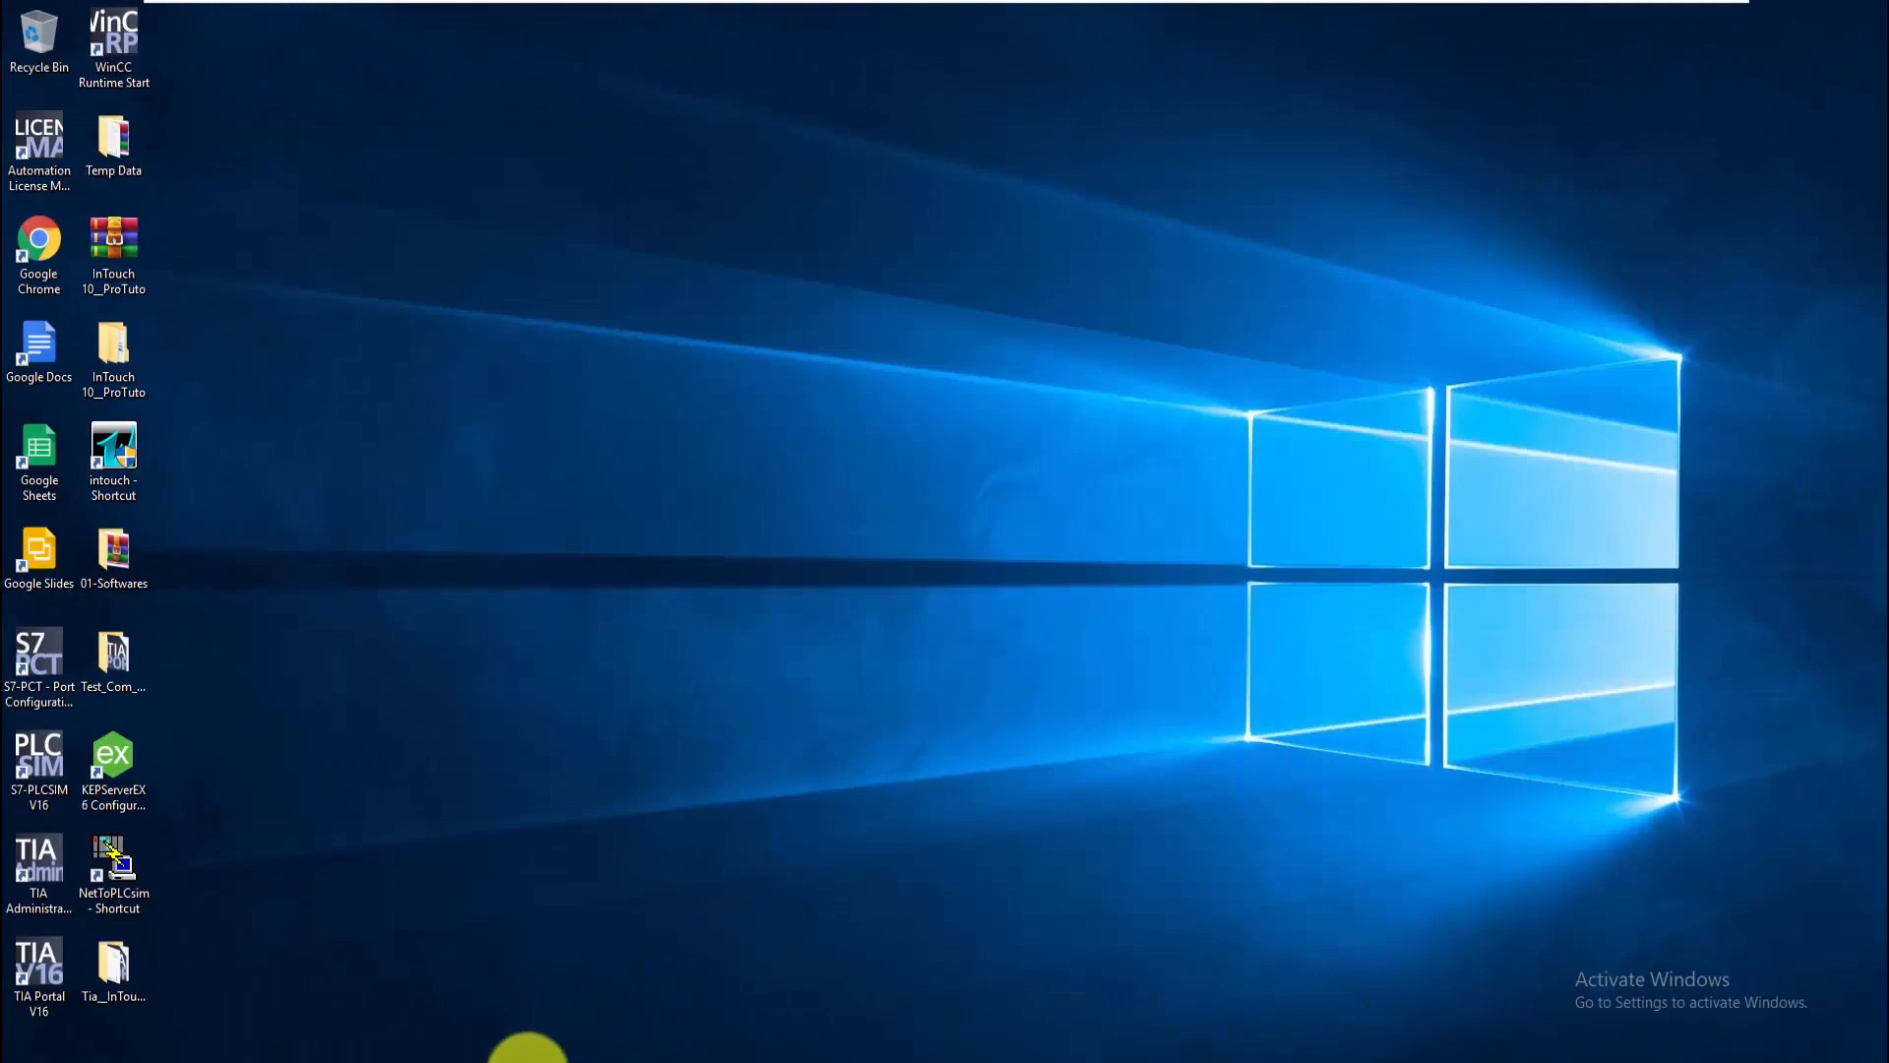
- Switch to InTouch WindowMaker and start a new access name, using CONNECT_S7-300 as both its access name and topic name
left_click(512, 1055)
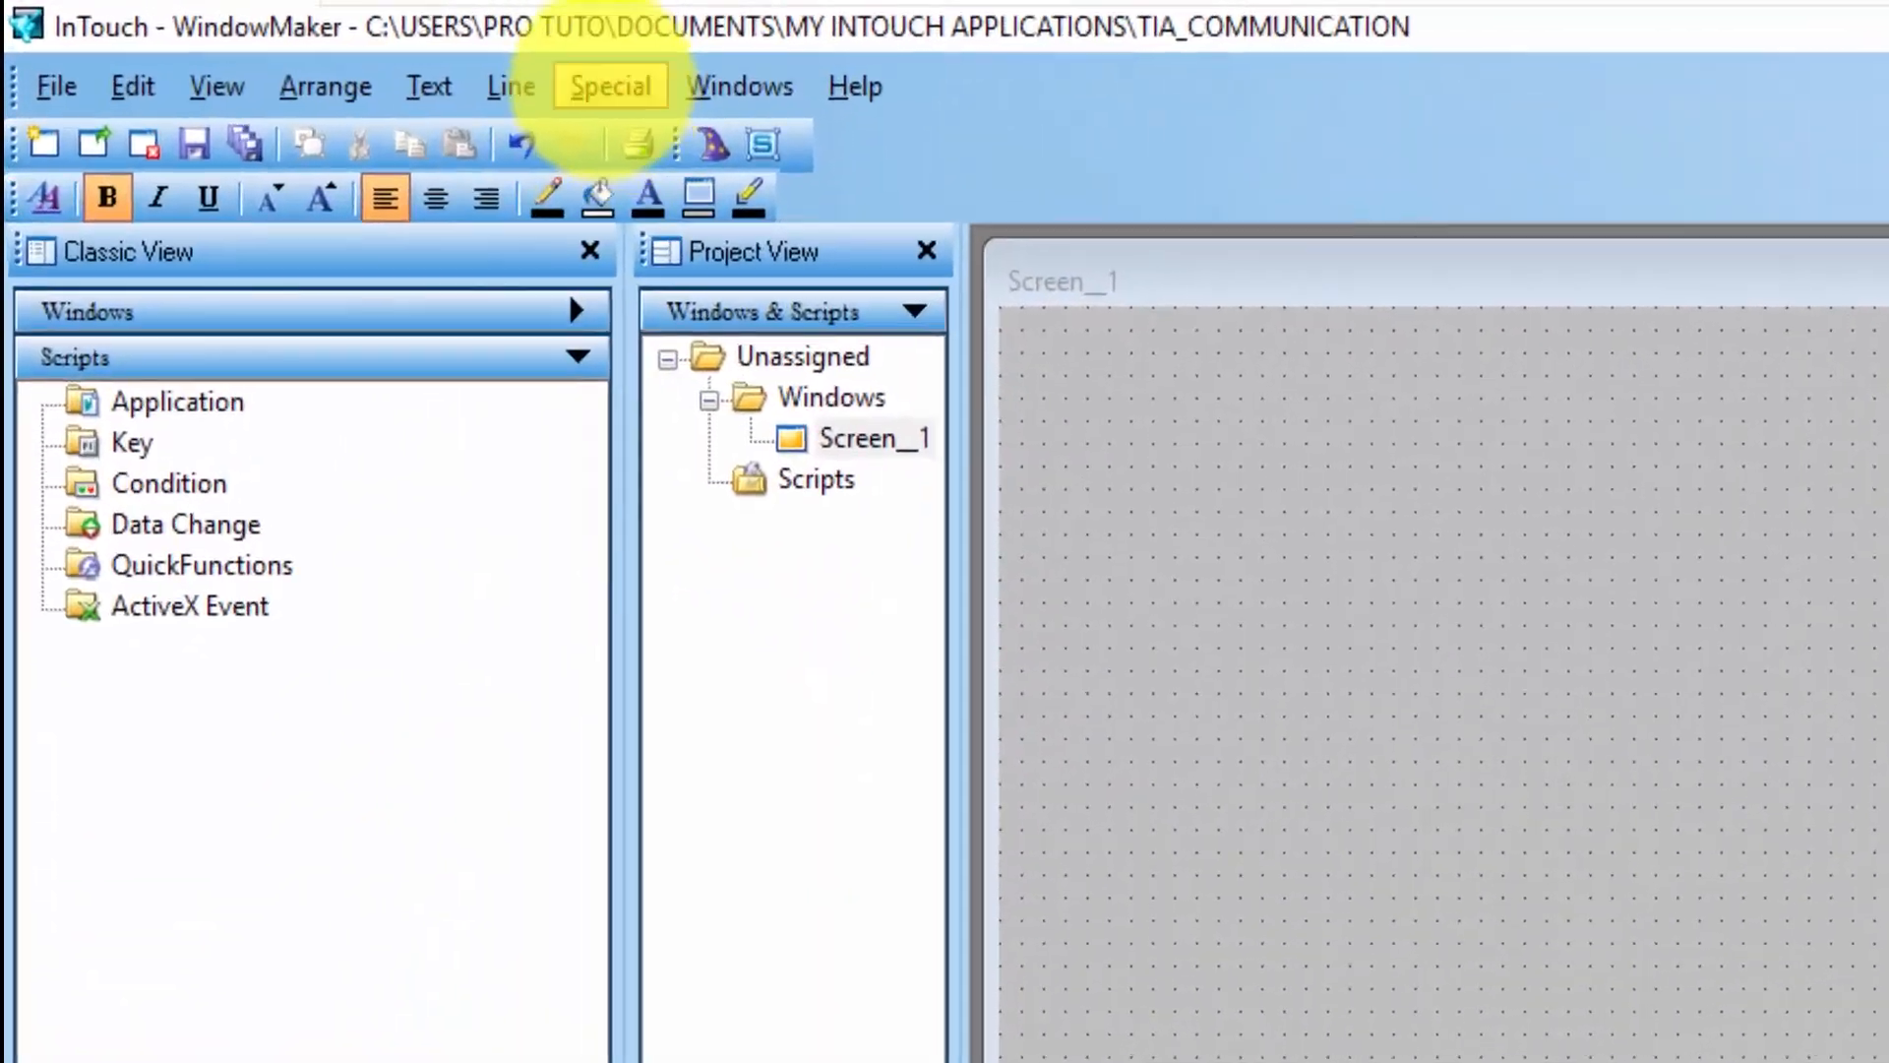
left_click(418, 59)
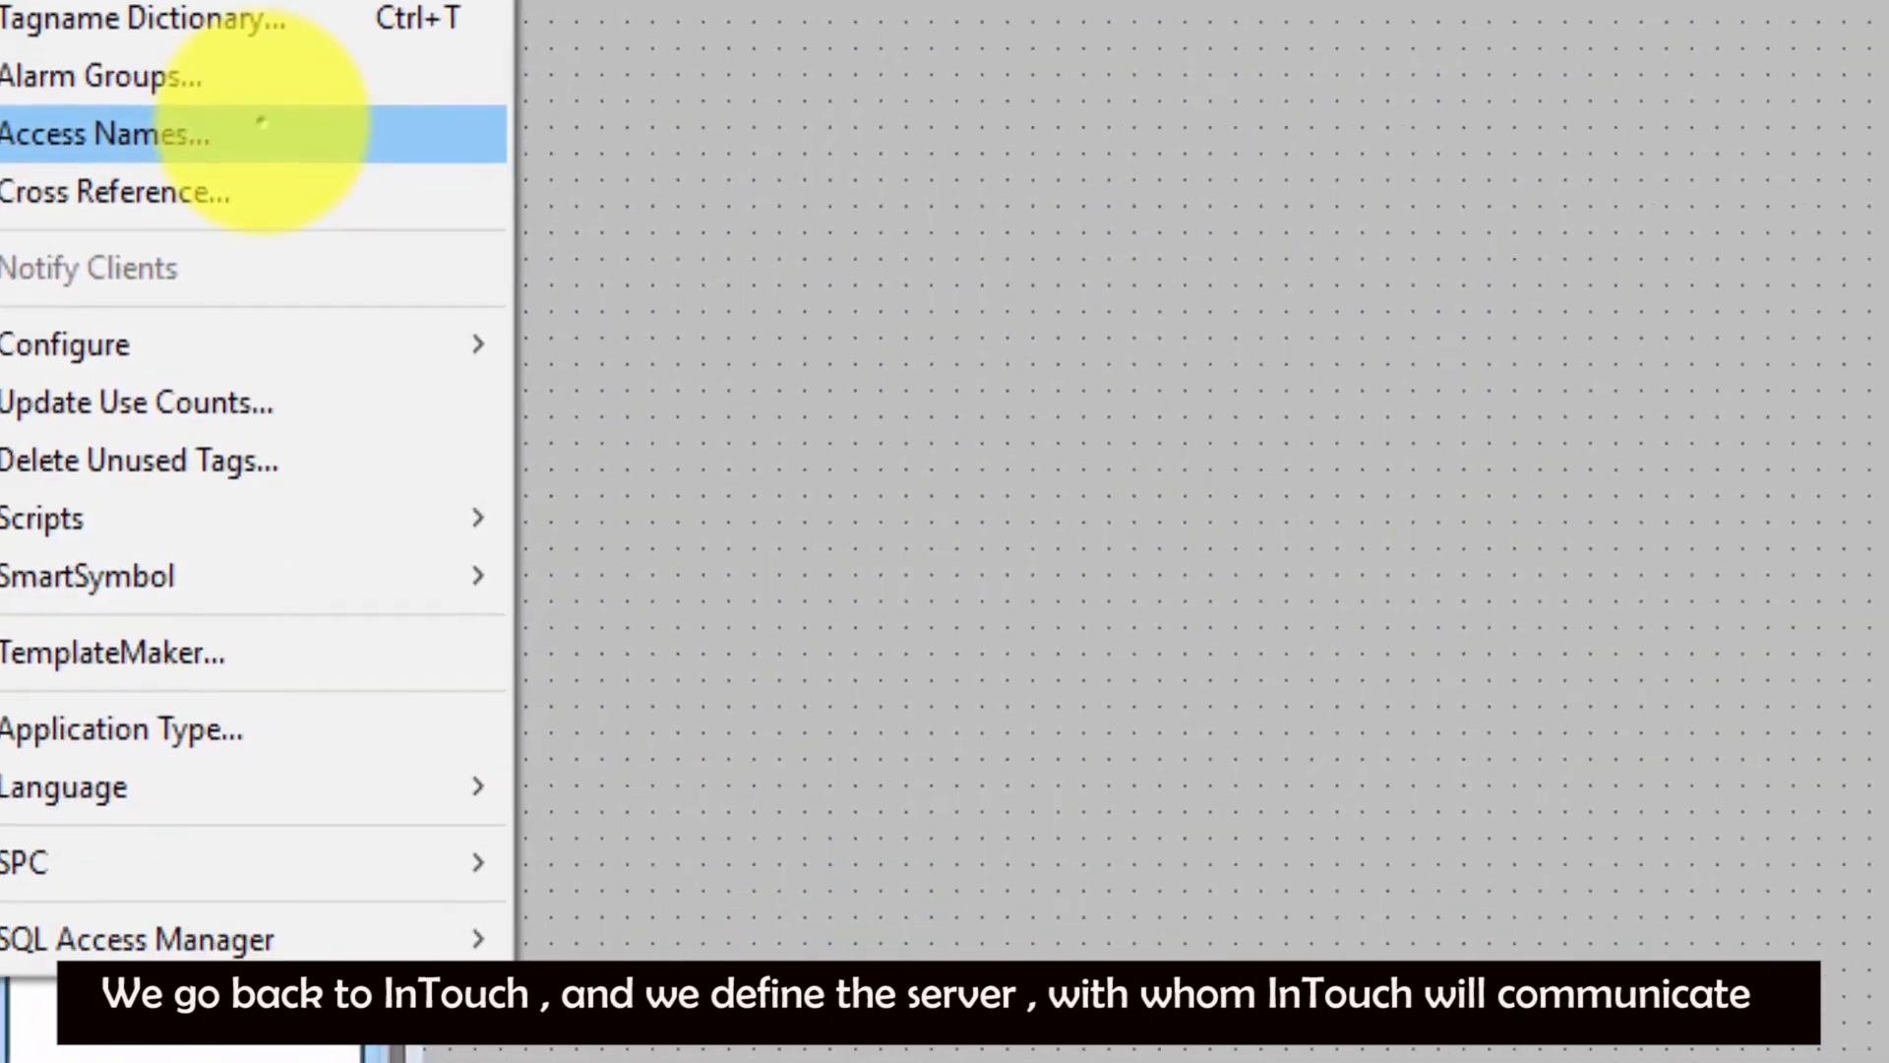
left_click(915, 497)
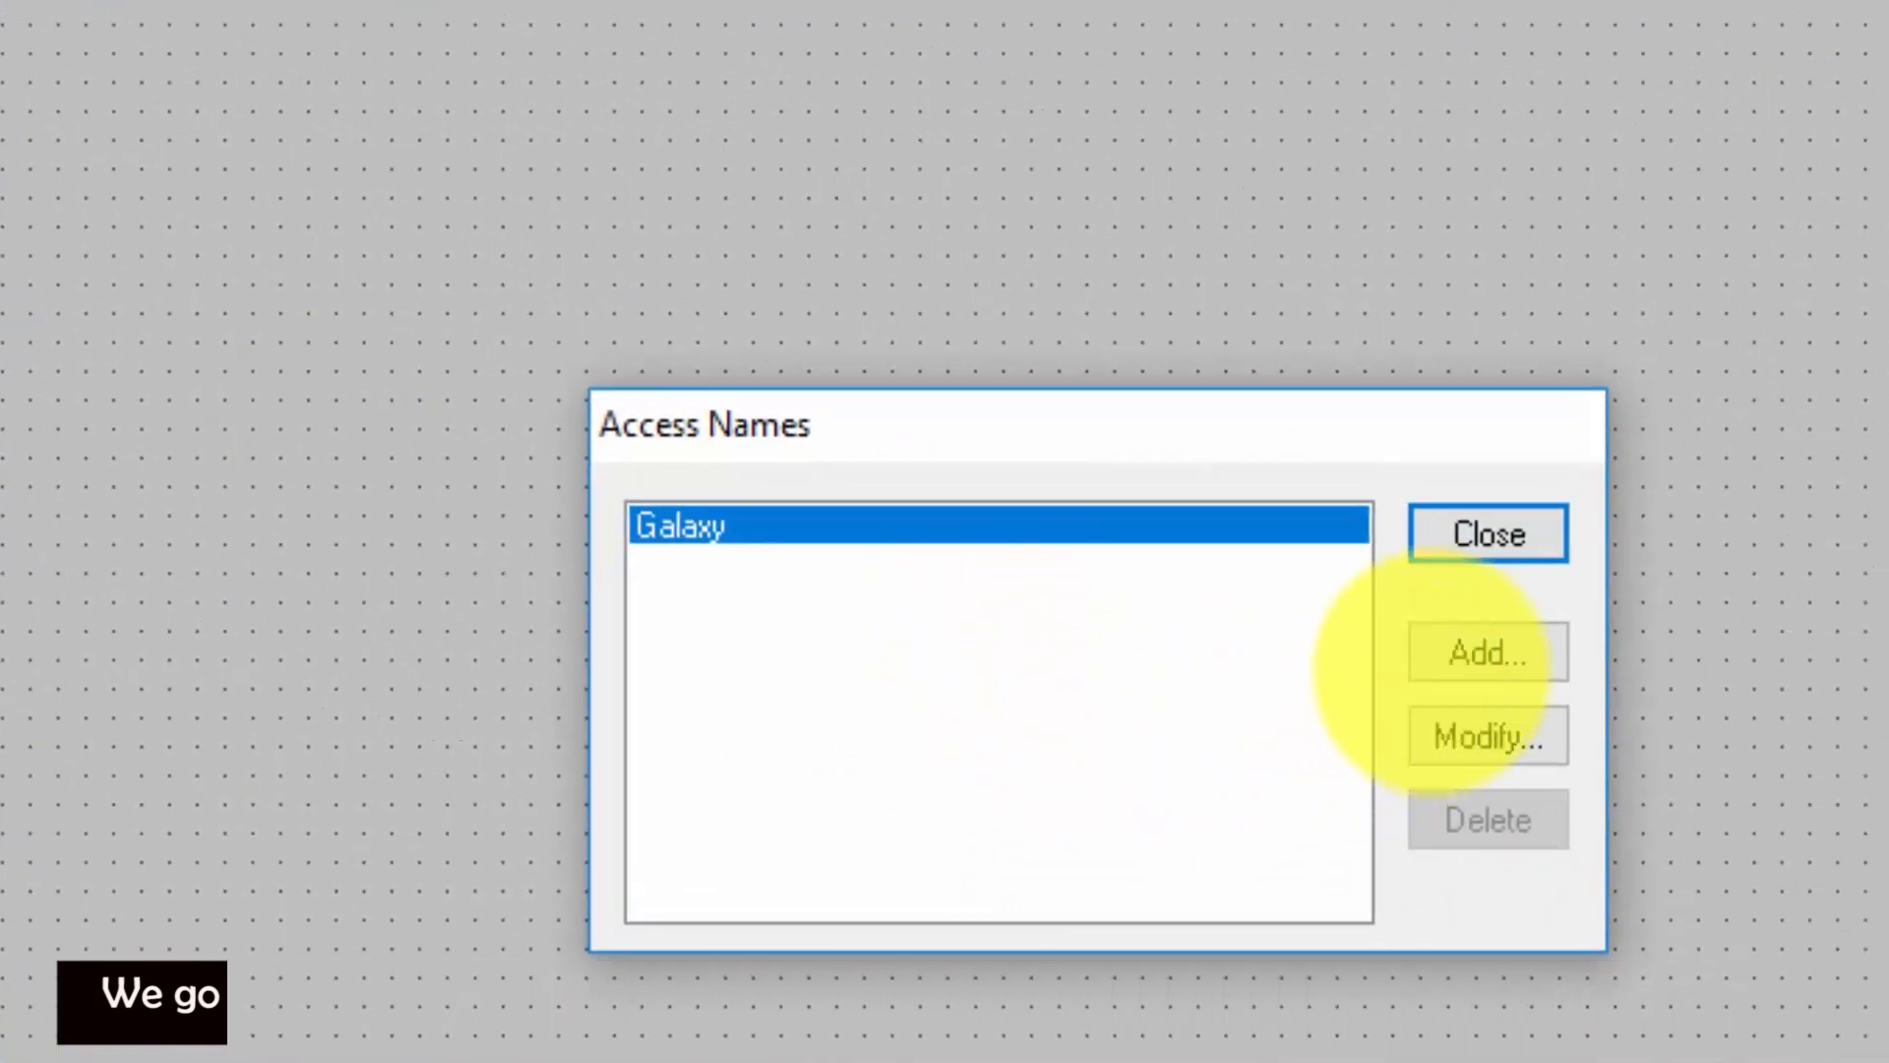
left_click(1488, 651)
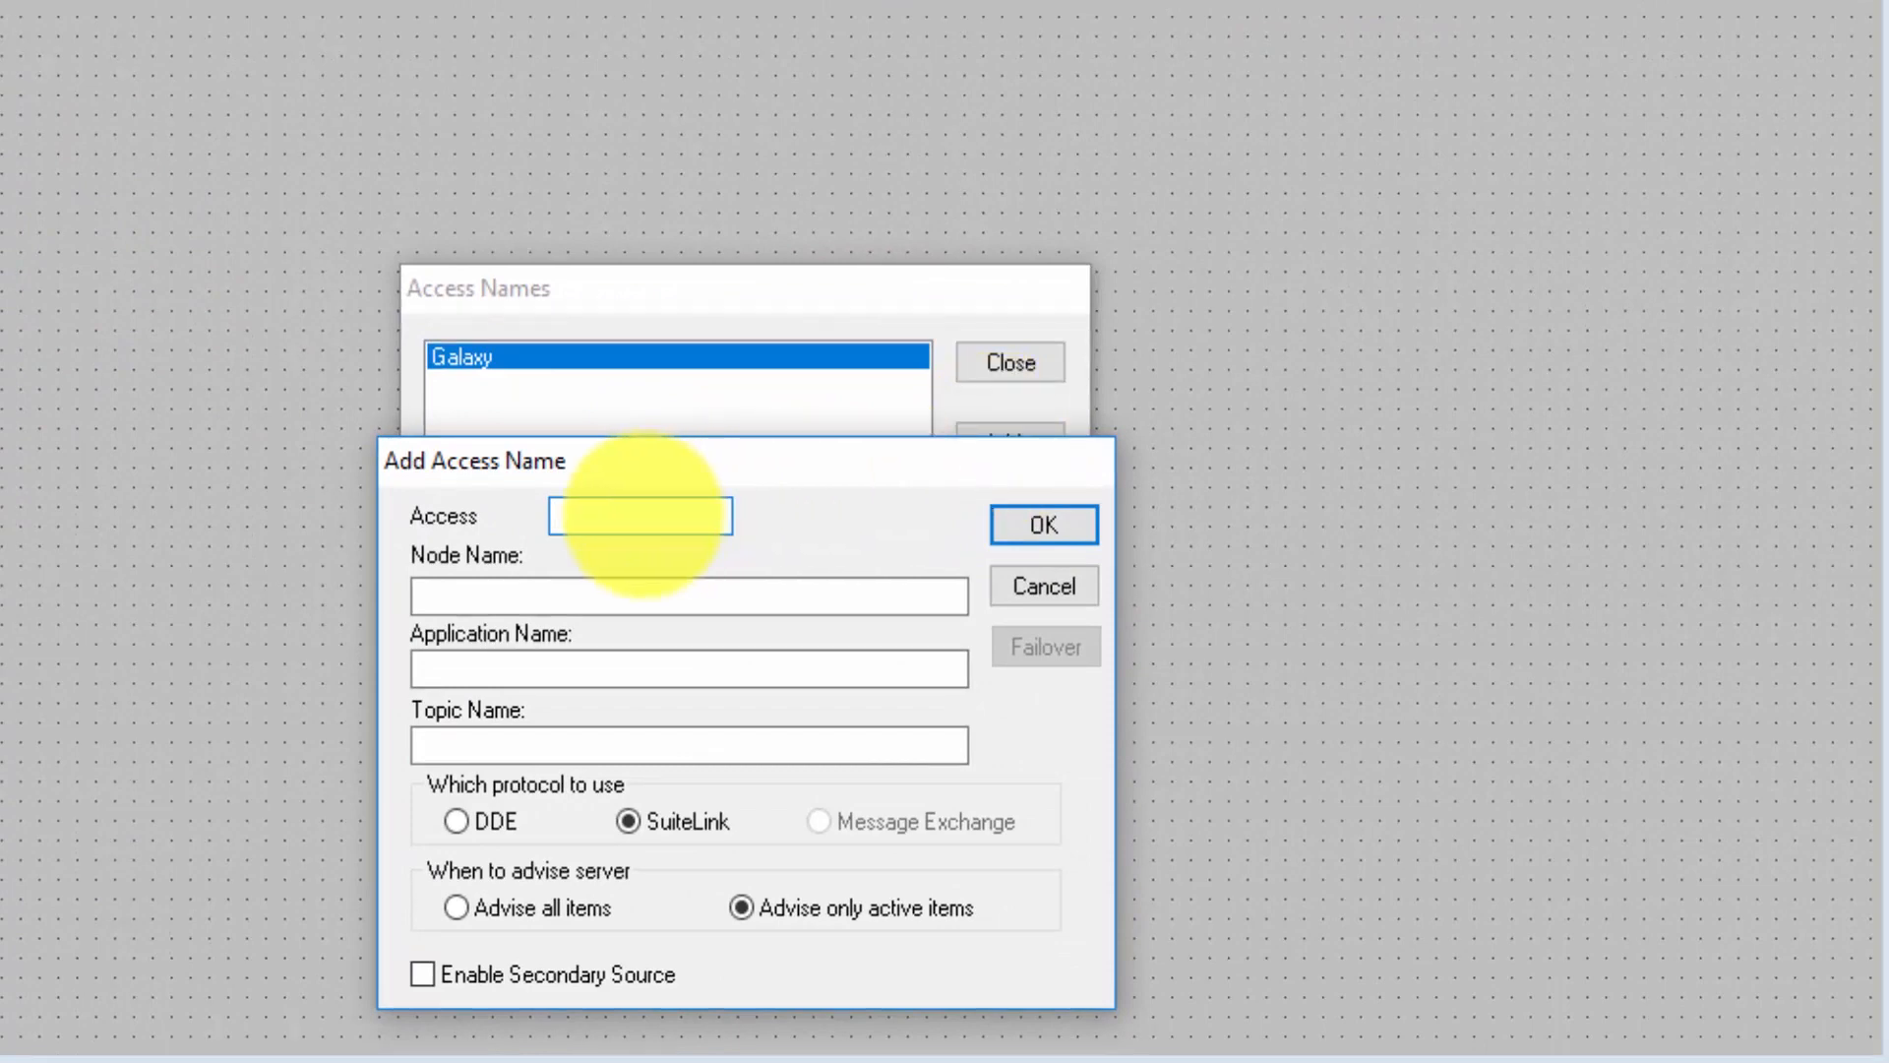
right_click(641, 513)
left_click(784, 676)
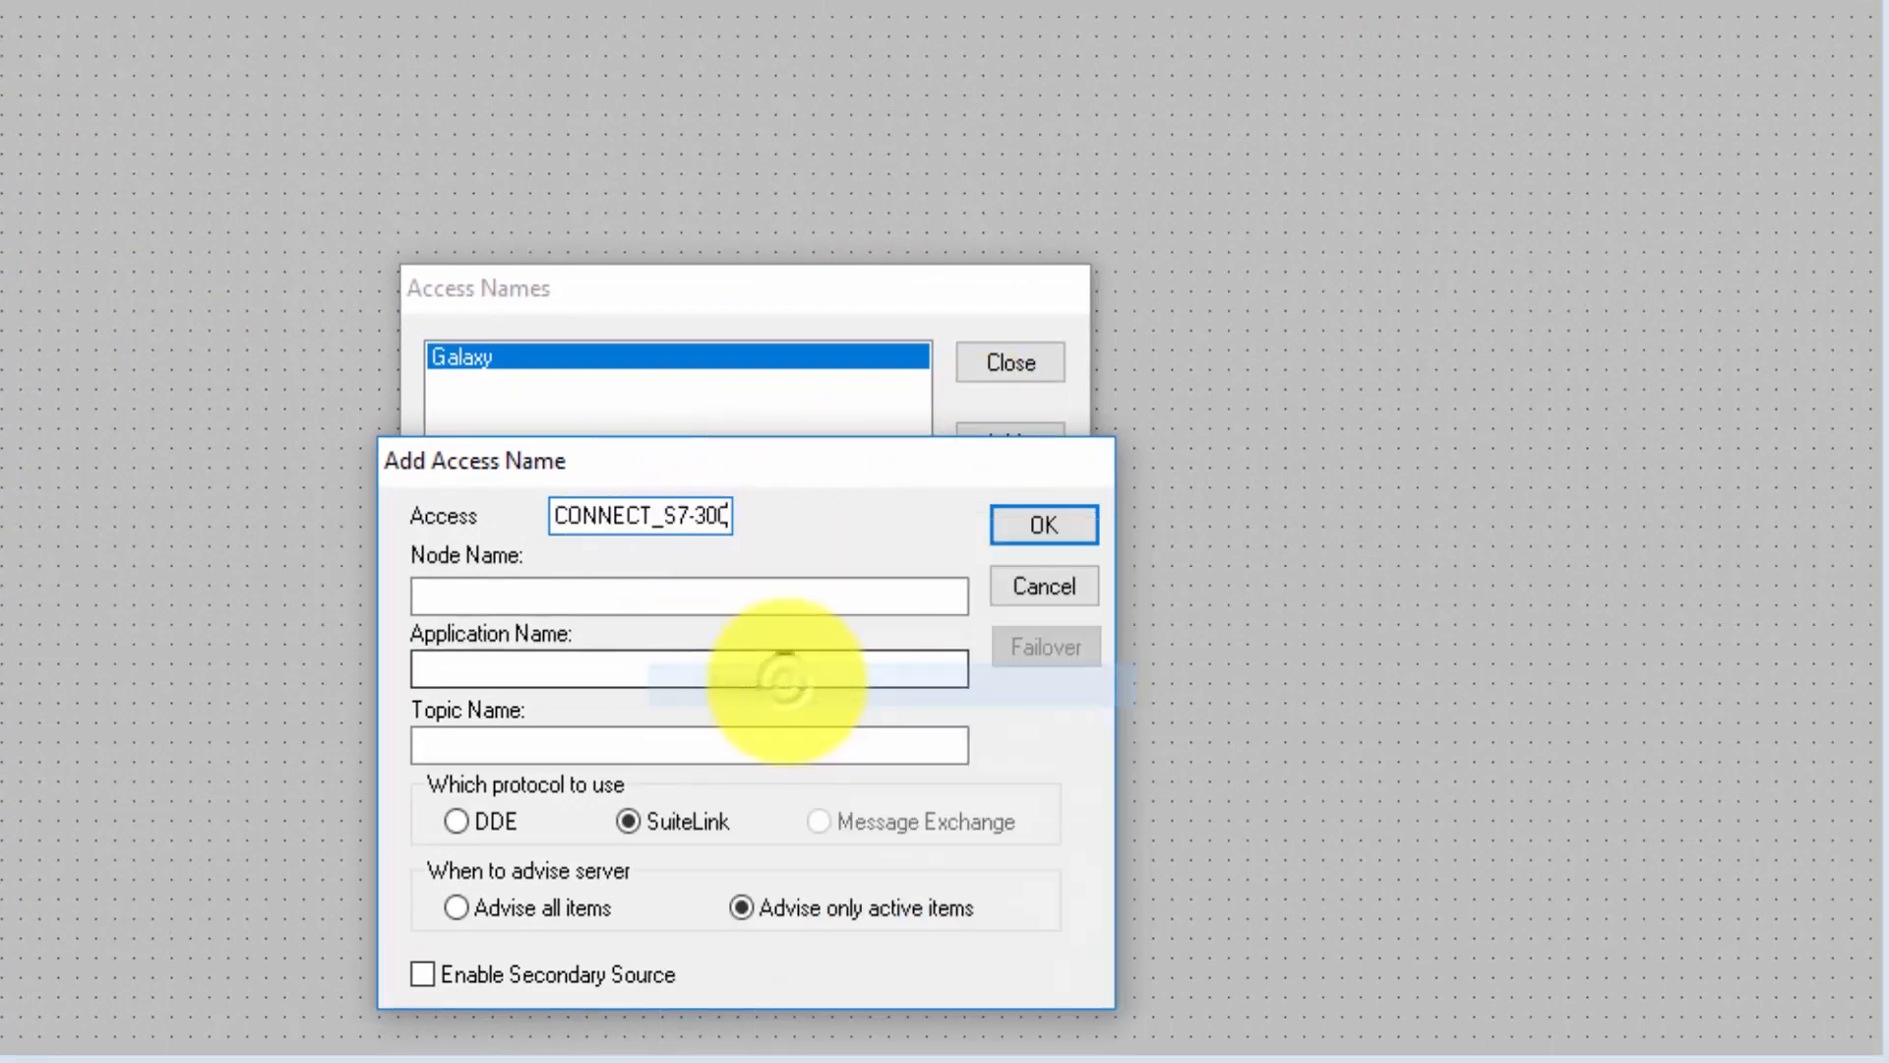
left_click(706, 744)
right_click(707, 745)
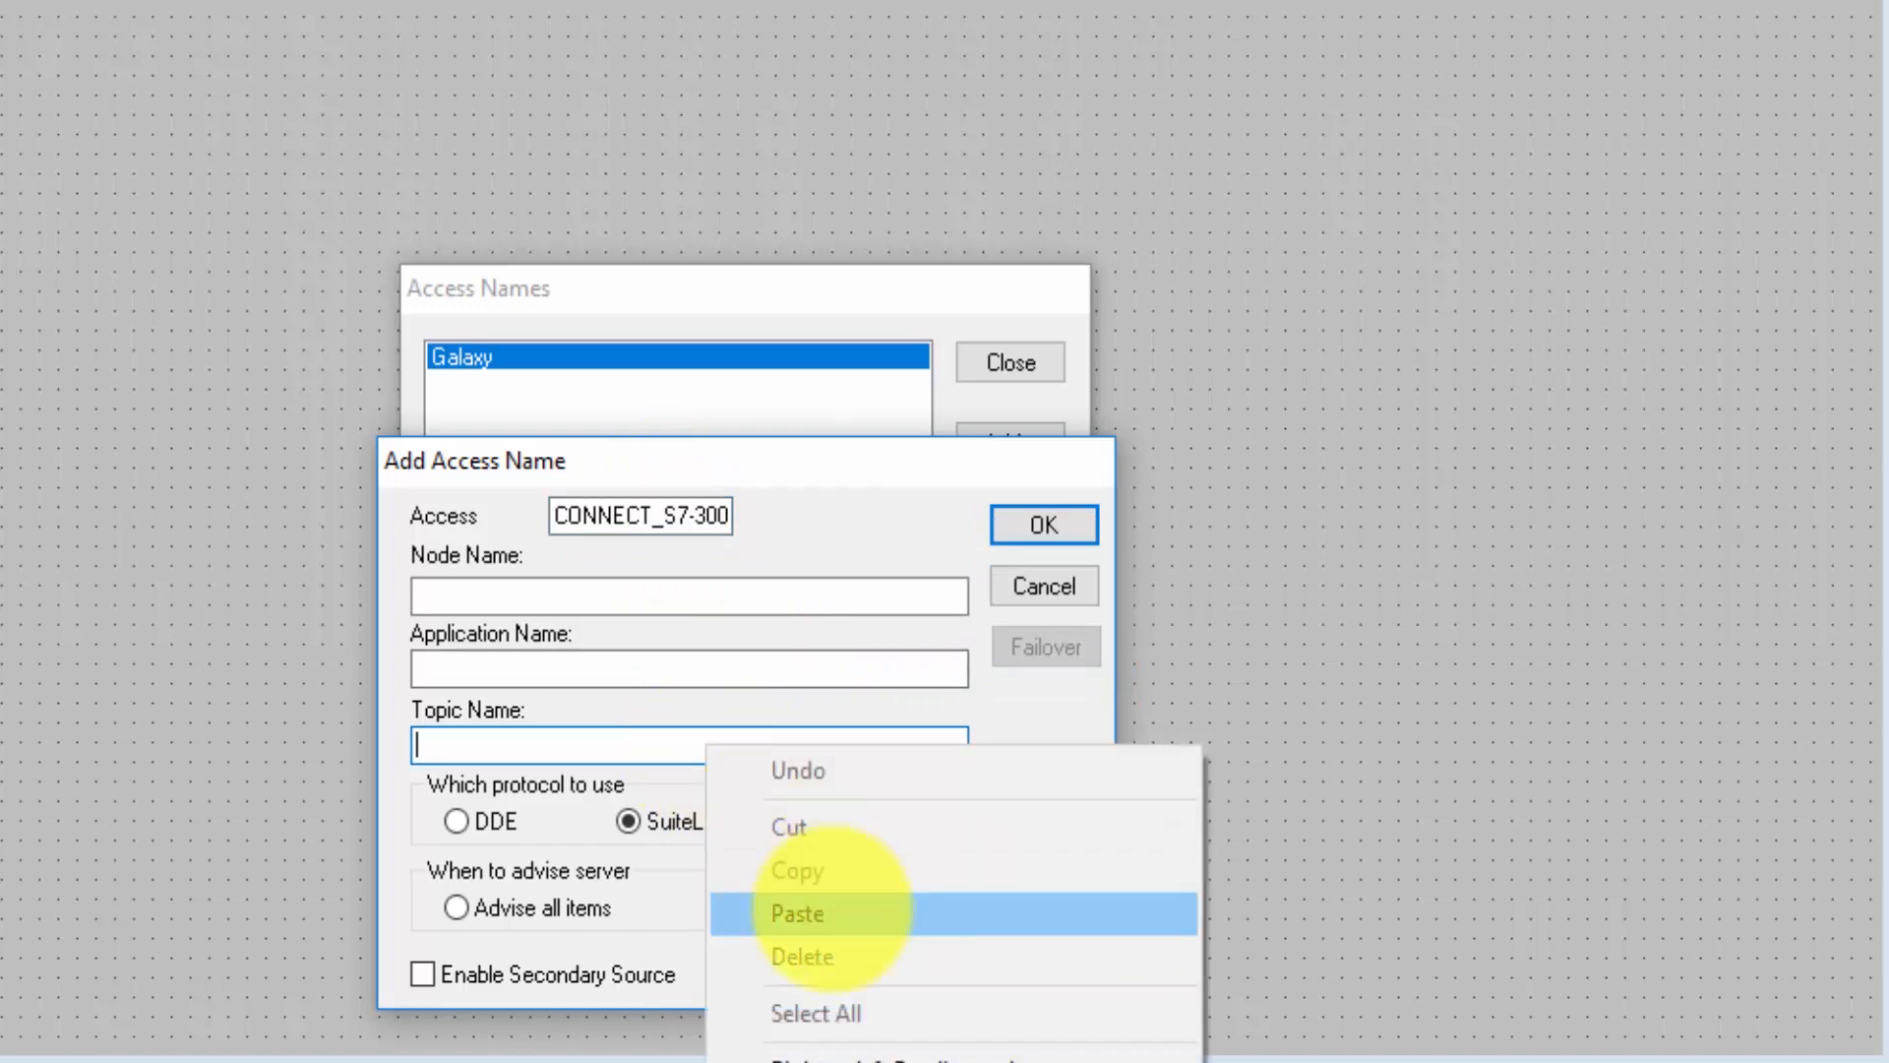
left_click(832, 913)
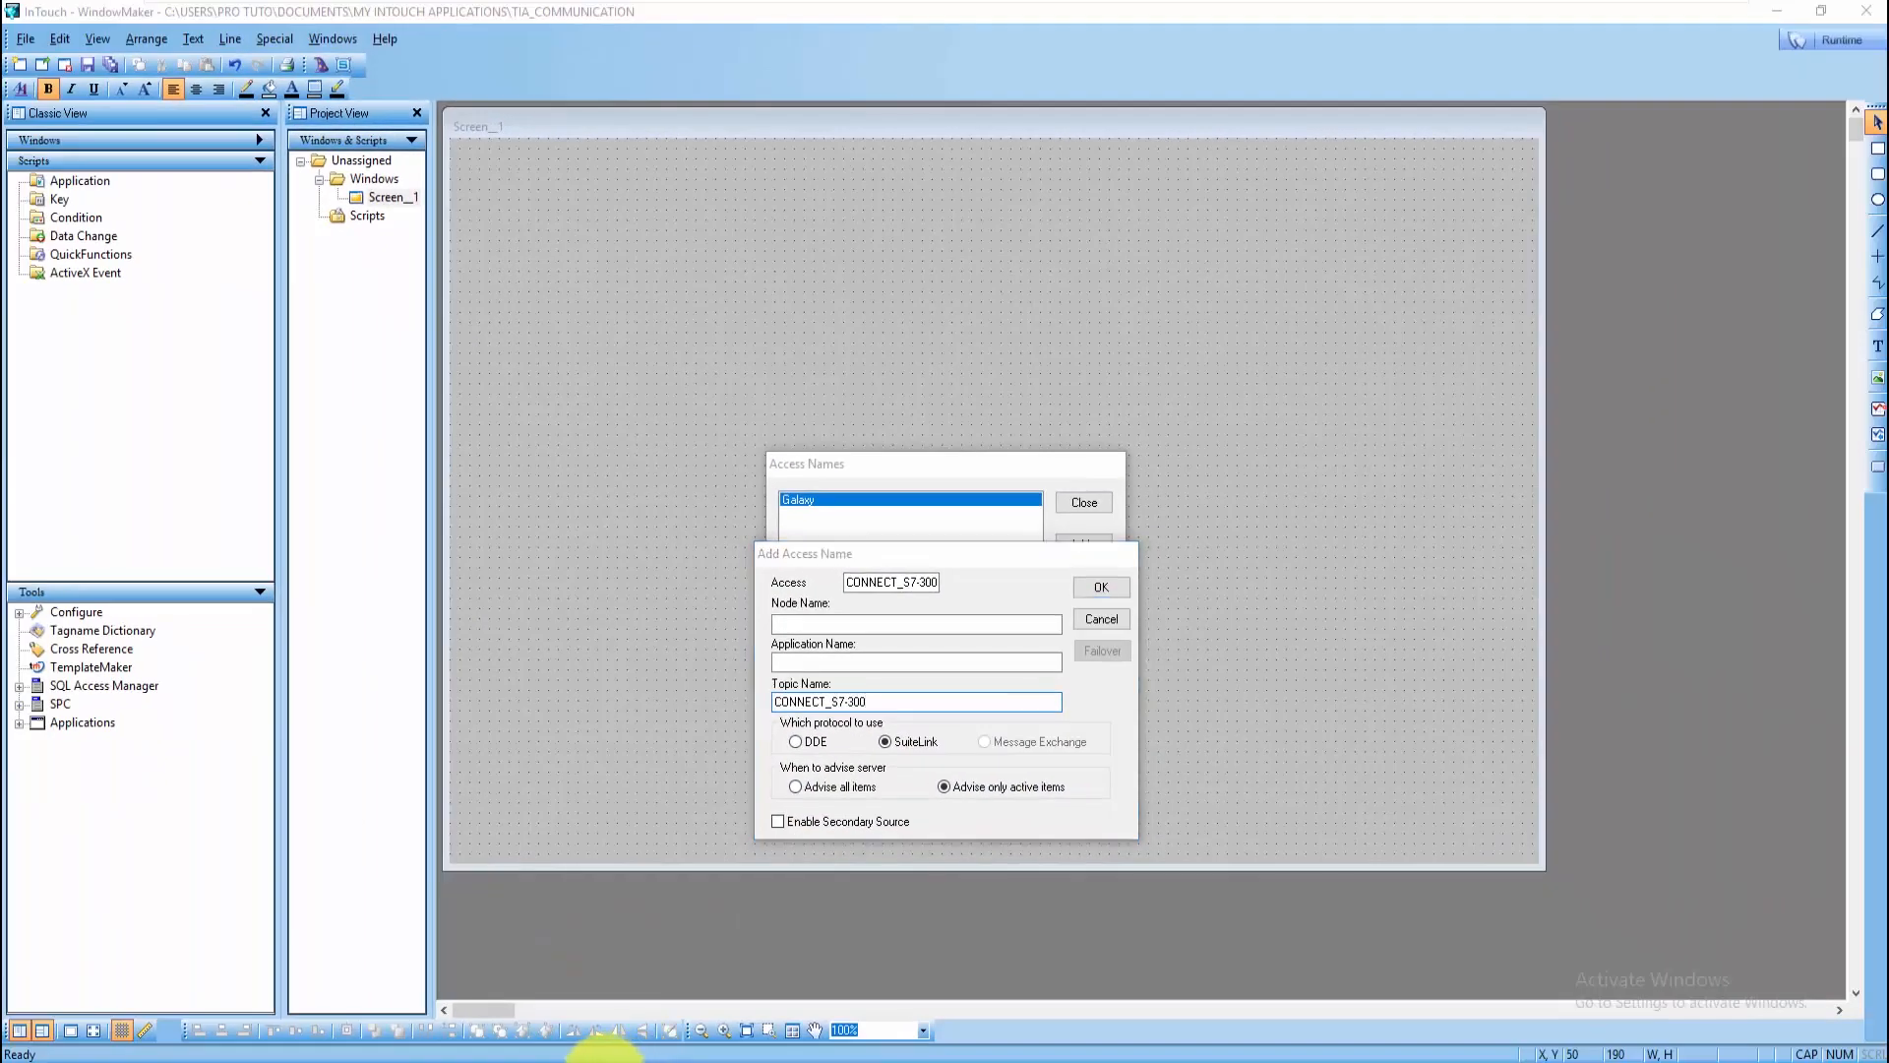
- Close OPC Quick Client without saving and check the CONNECT_S7-300 alias and its mapping in KEPServerEX
left_click(602, 1048)
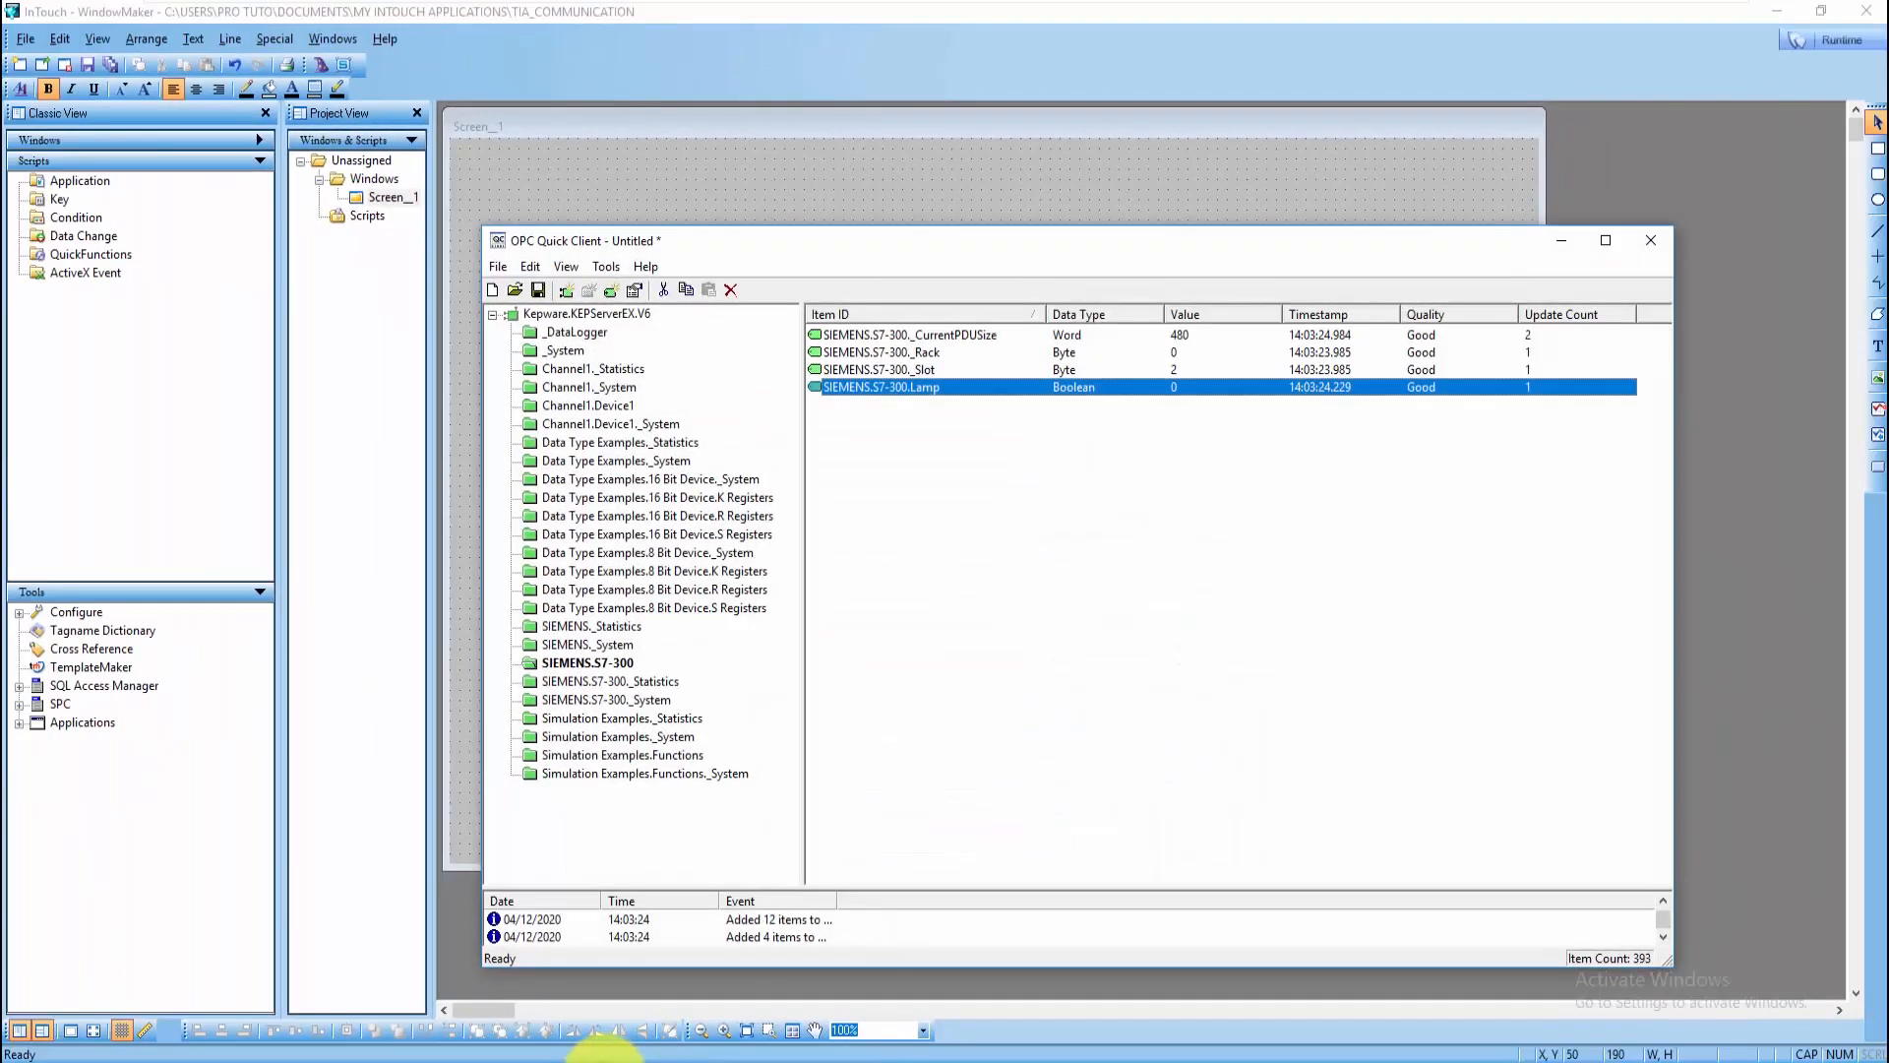
left_click(1643, 240)
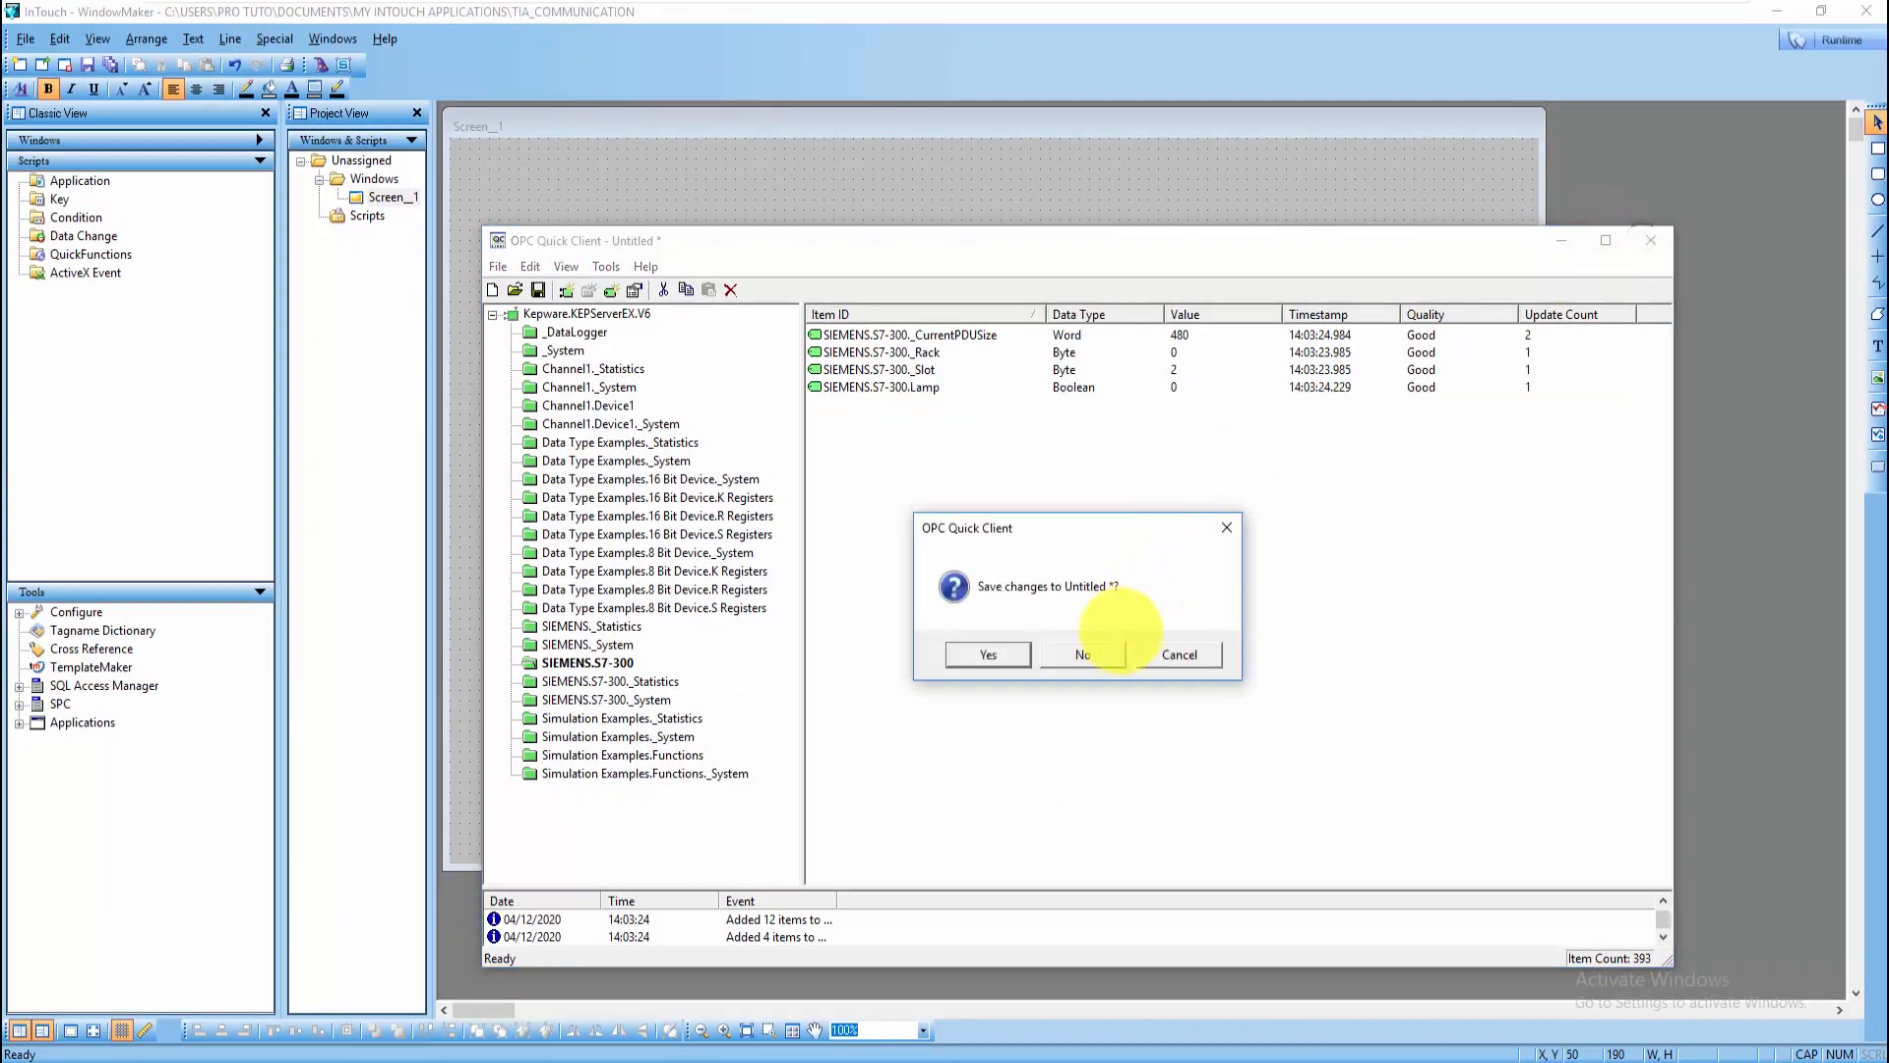
left_click(1083, 652)
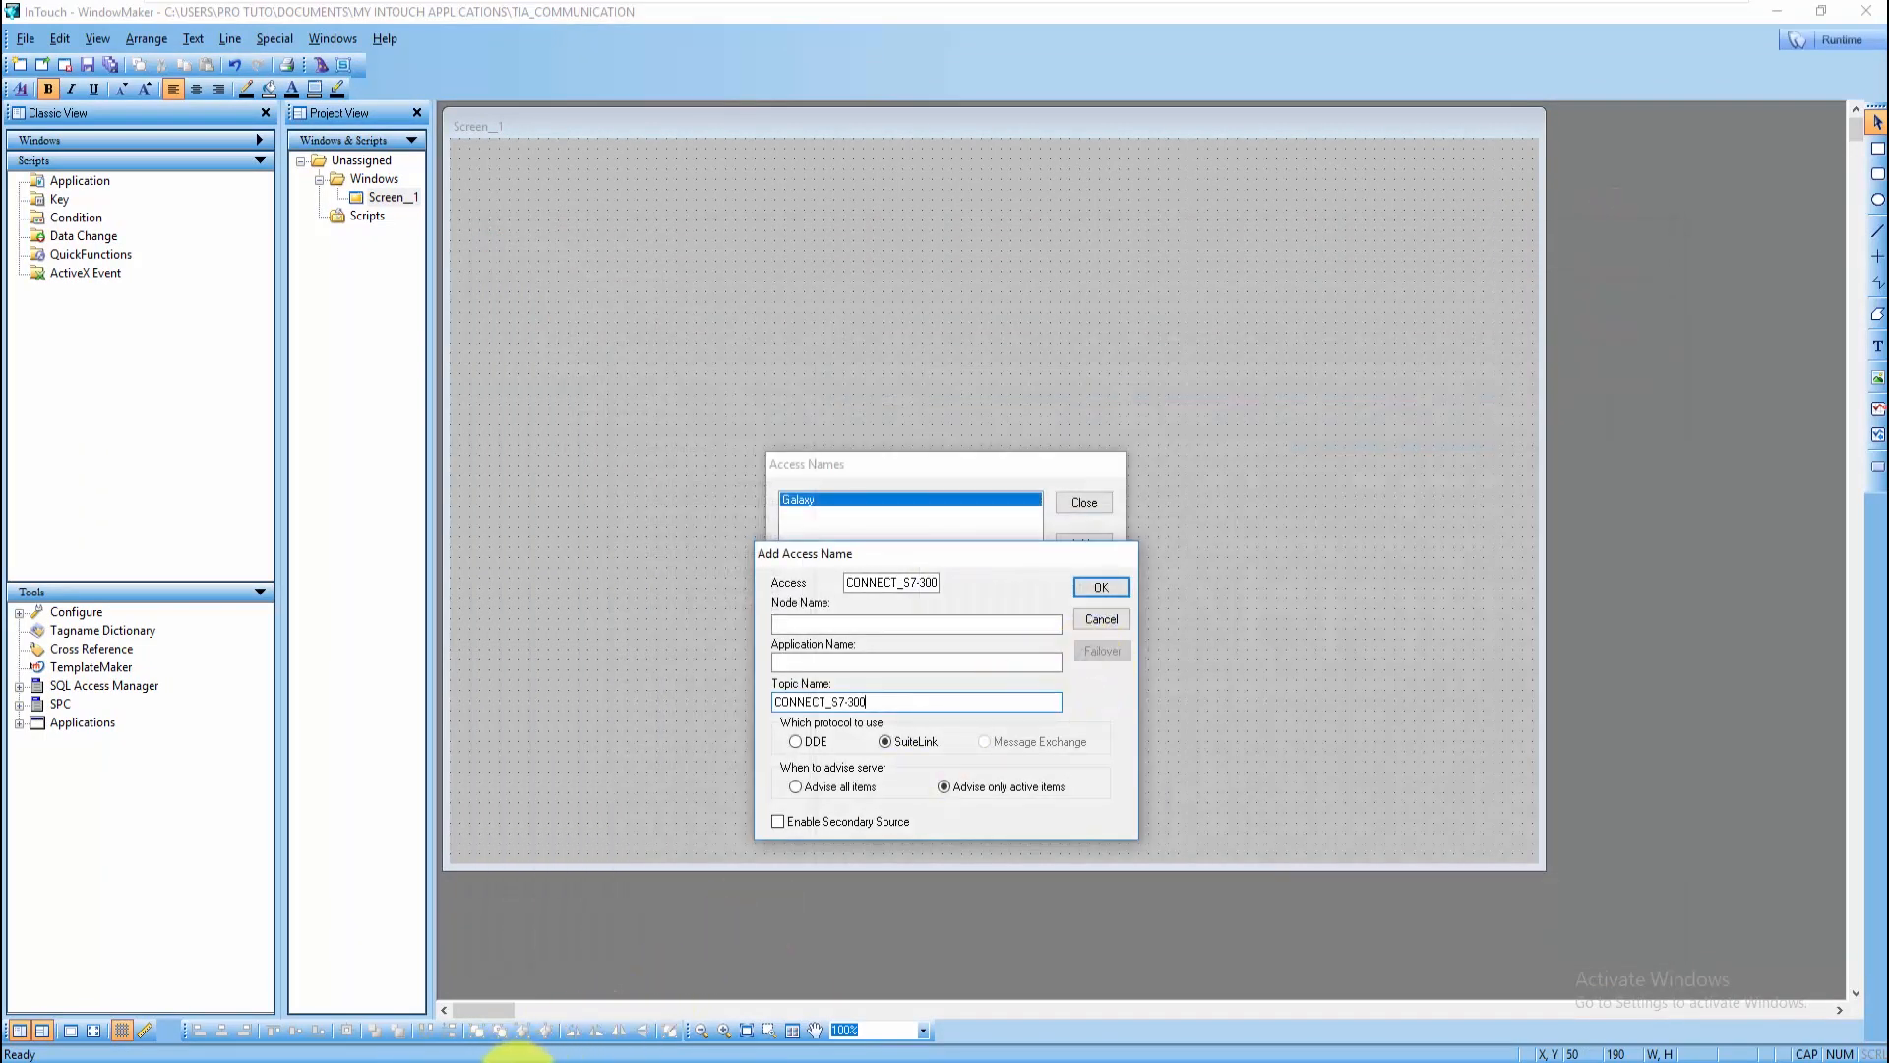
left_click(554, 1053)
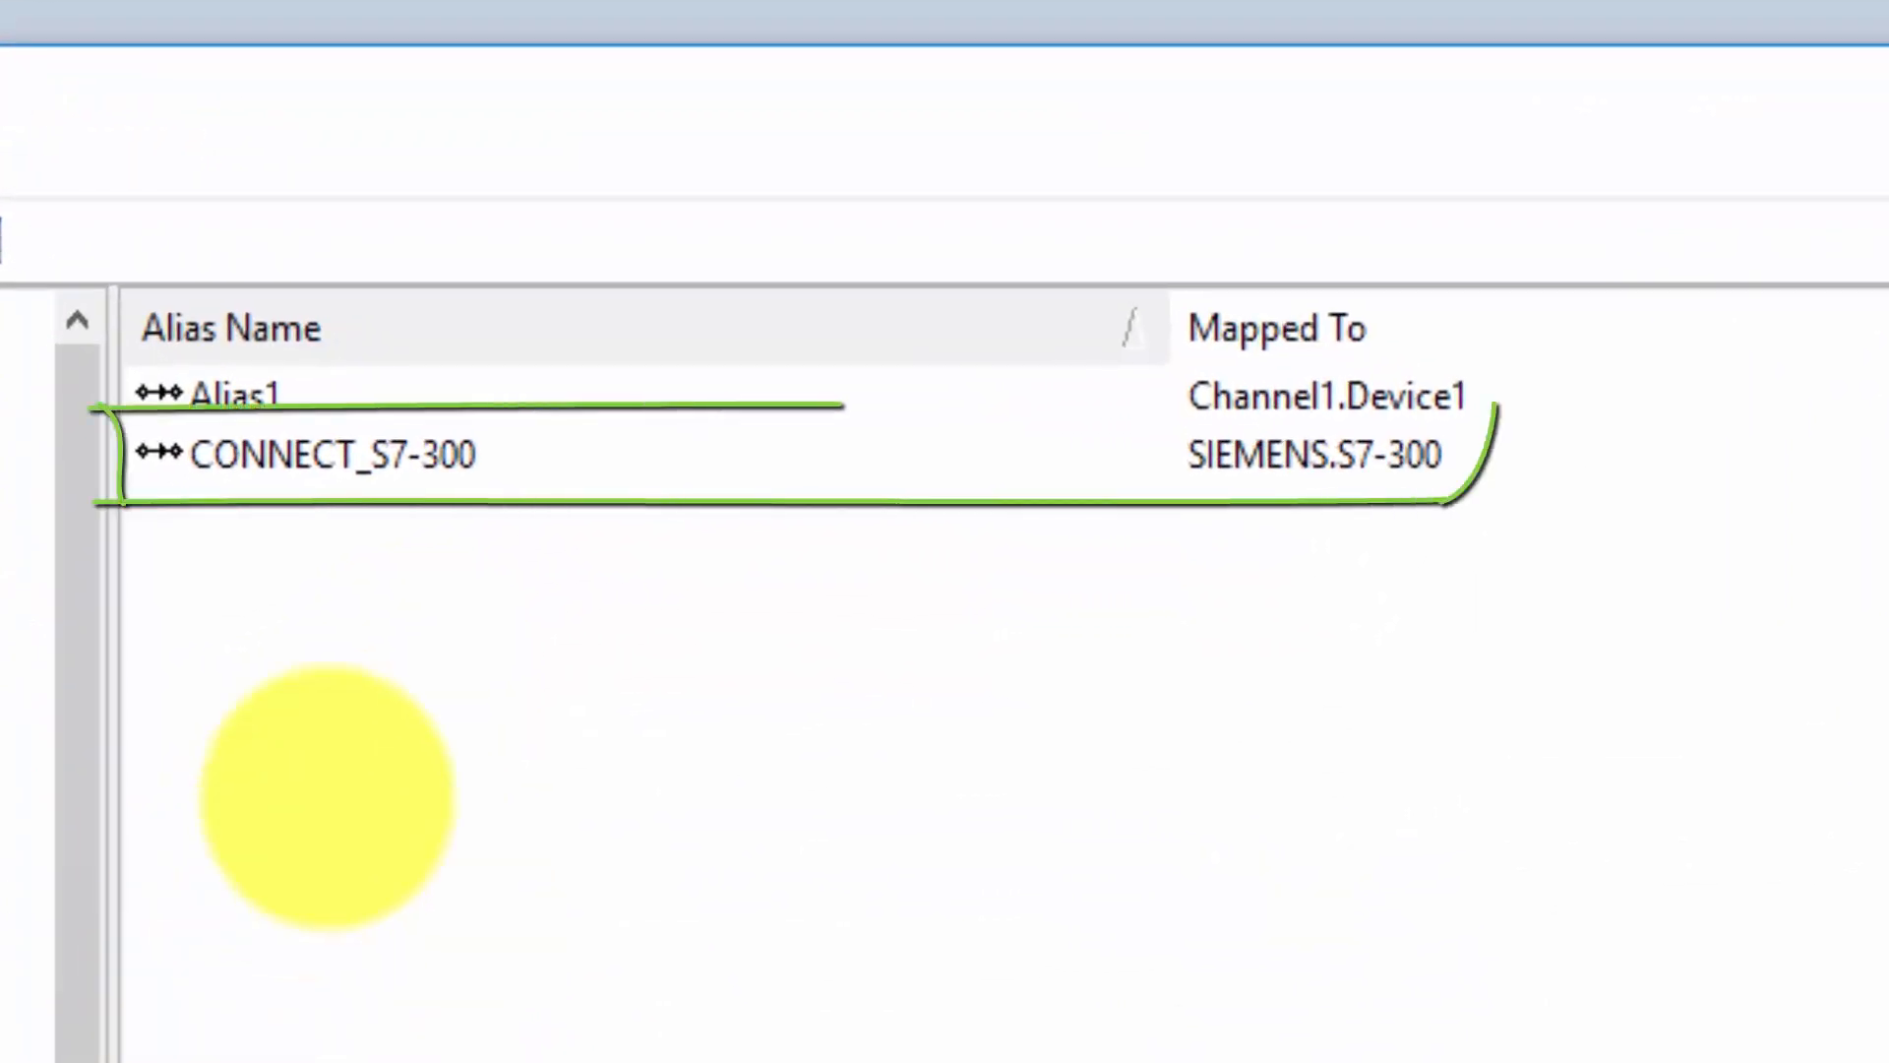
left_click(497, 453)
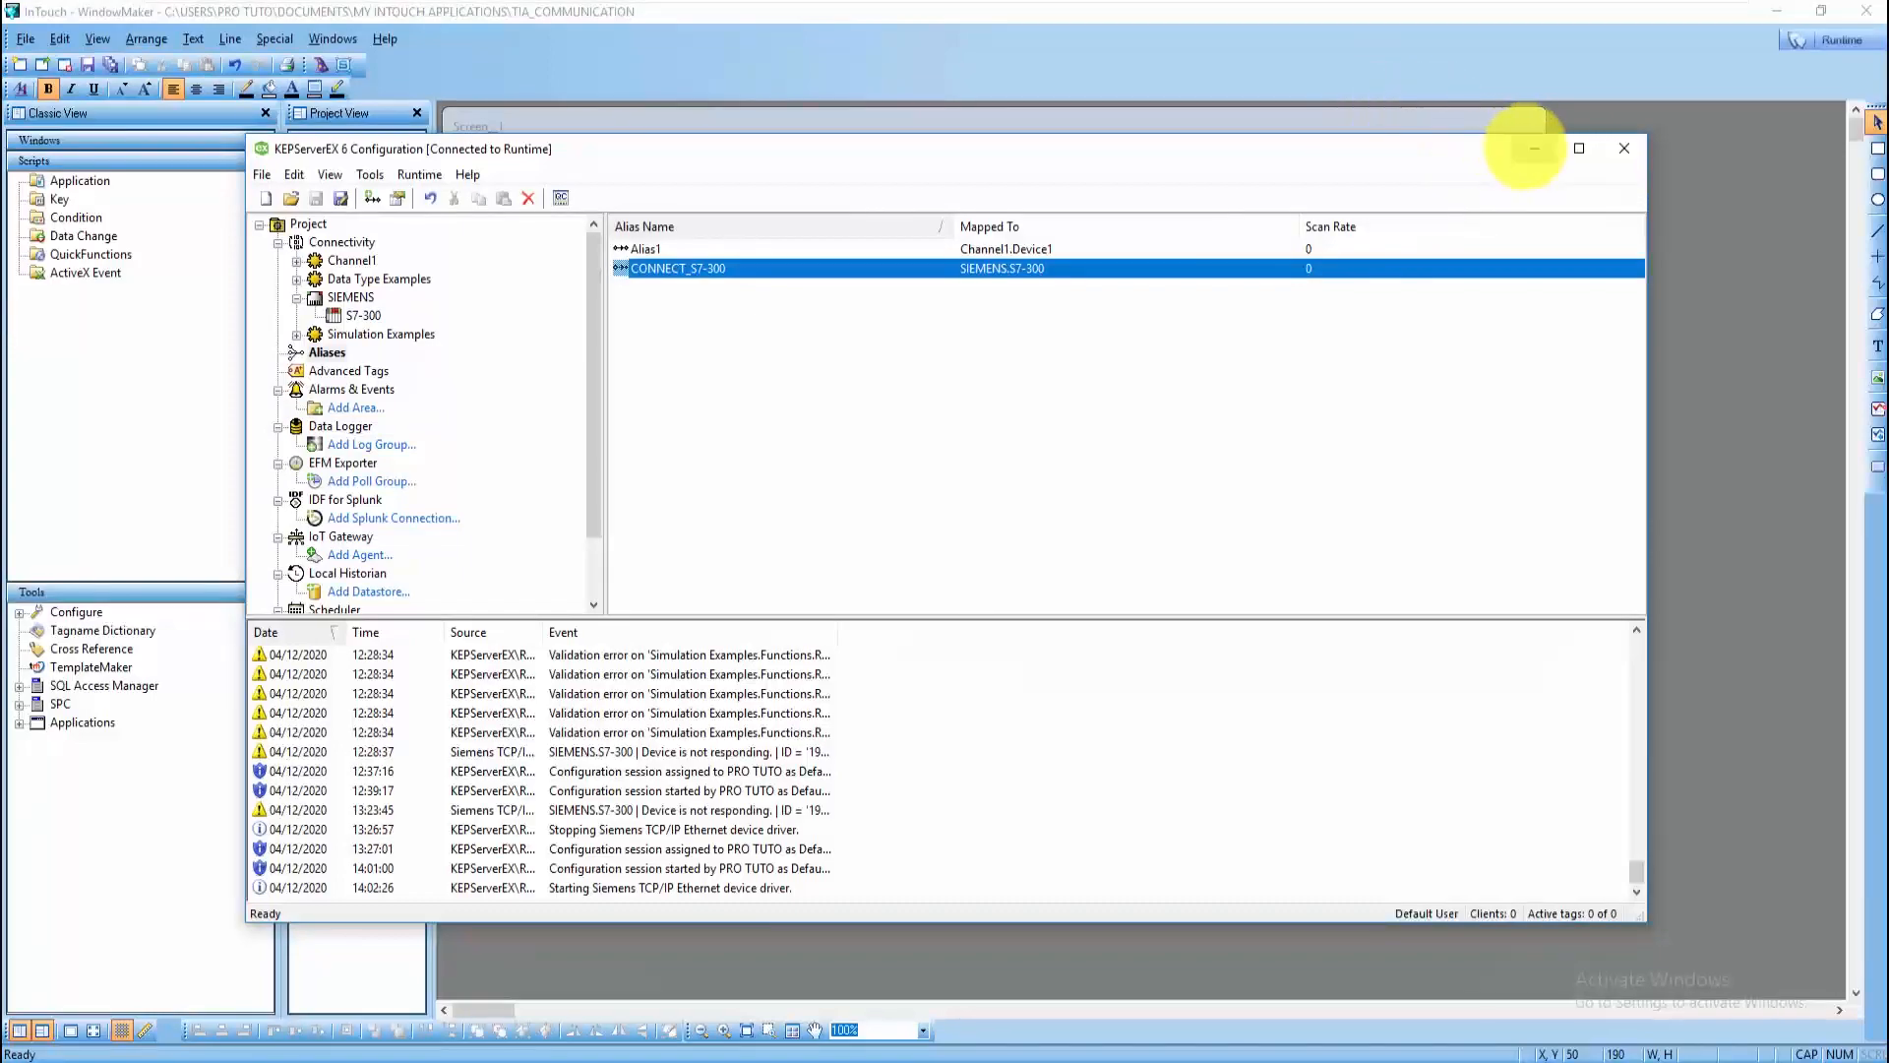
left_click(1534, 148)
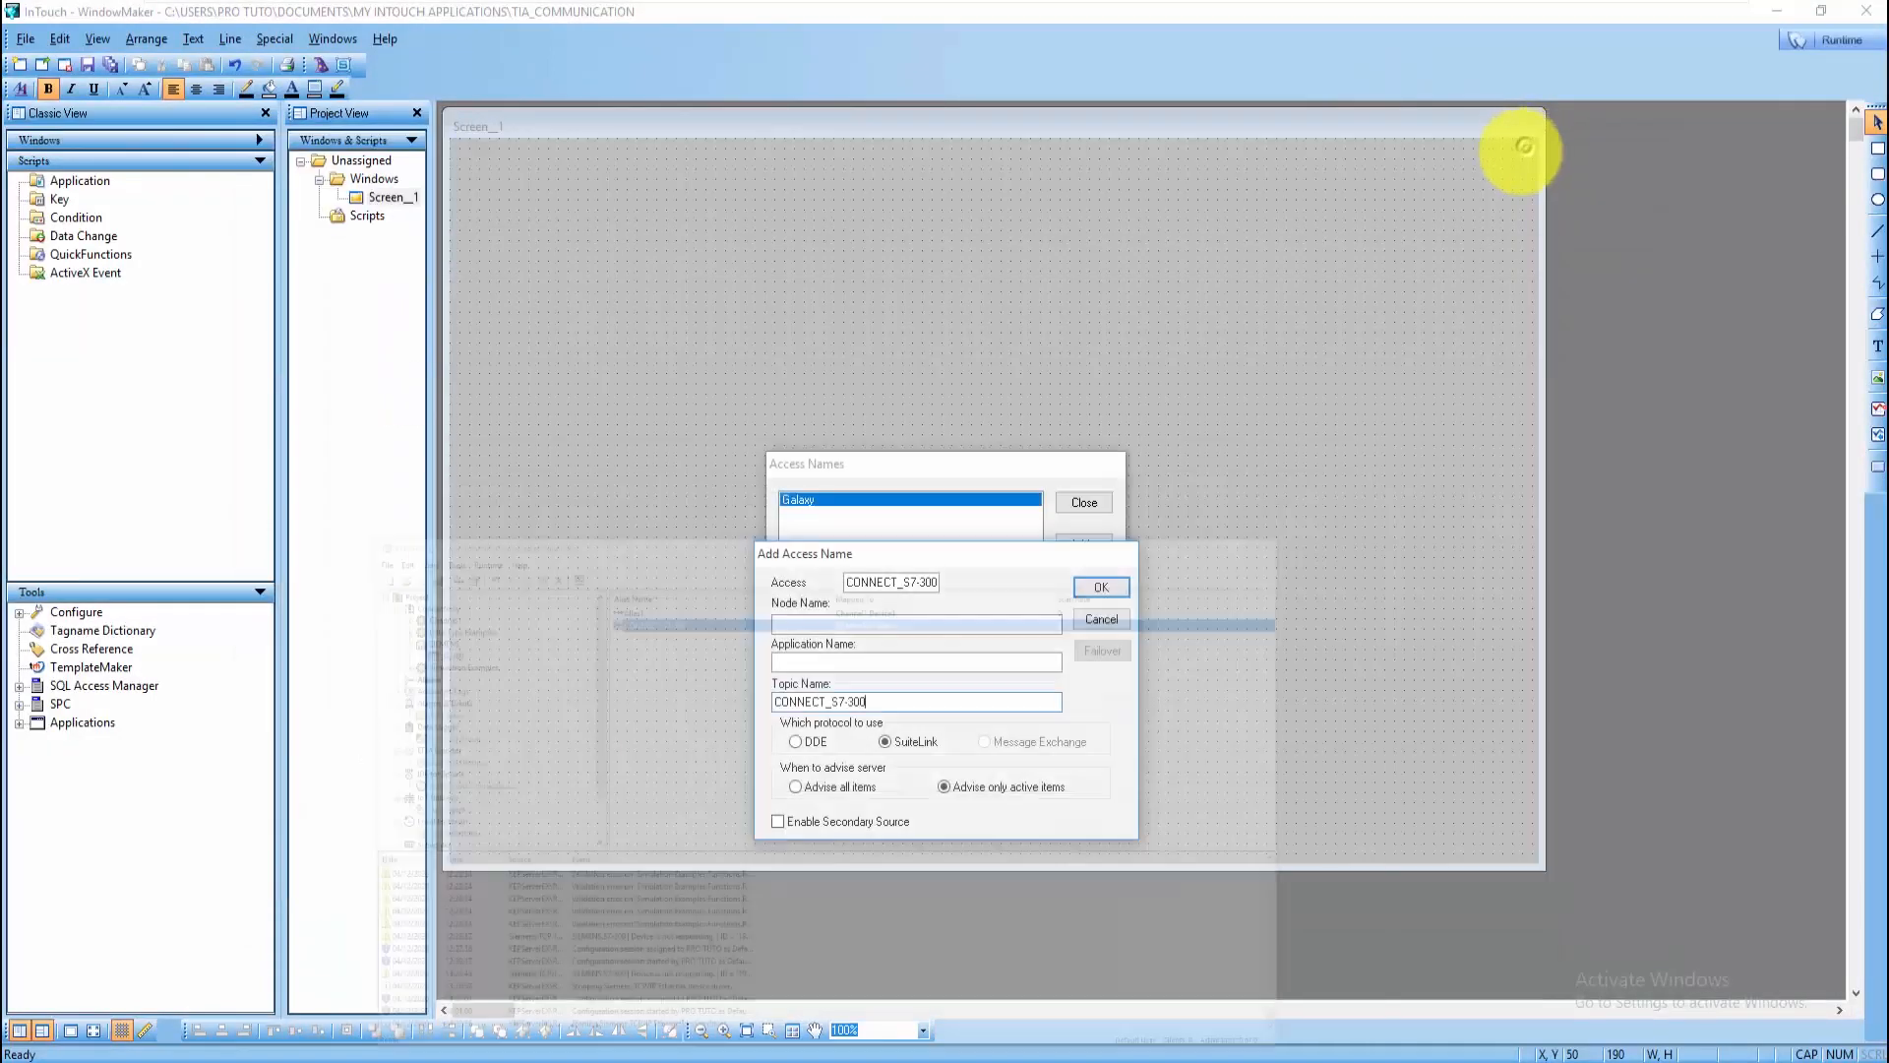
- Set the access name's application name to server_runtime, keep the SuiteLink protocol and finish adding it
left_click(936, 618)
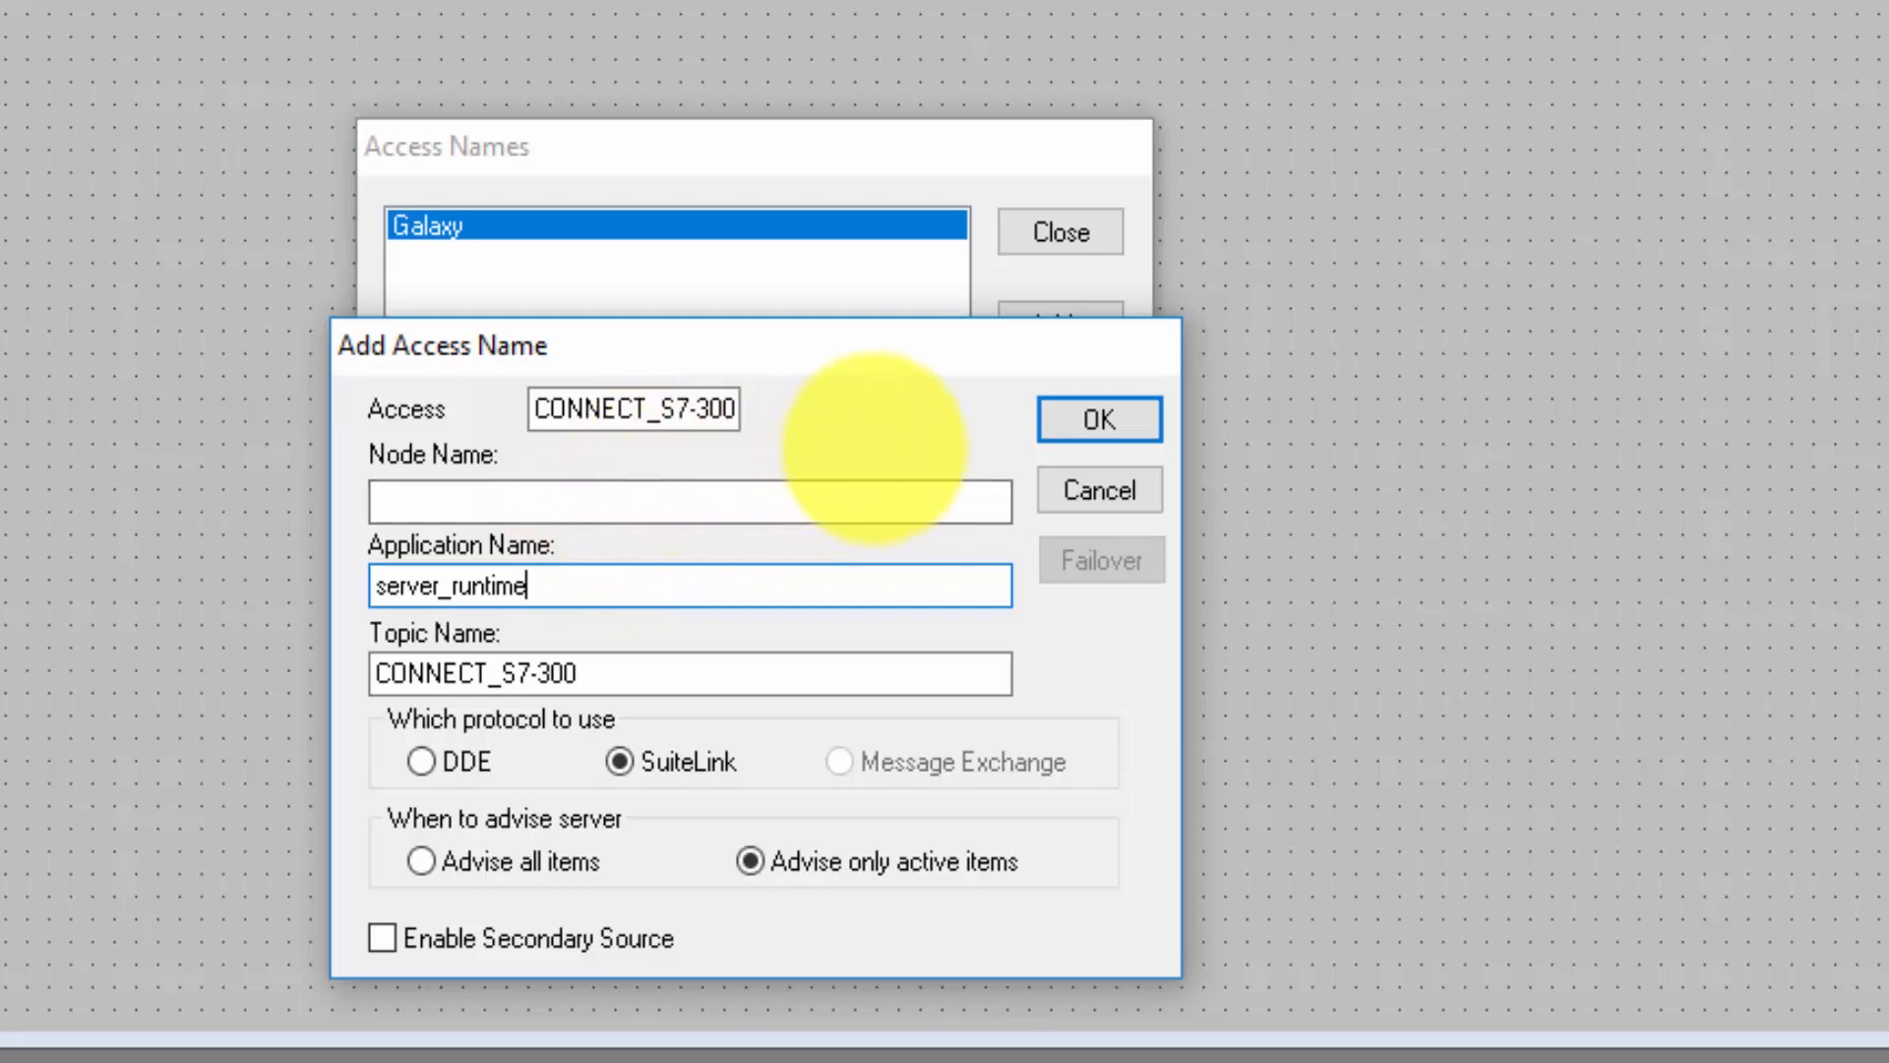
left_click(1080, 416)
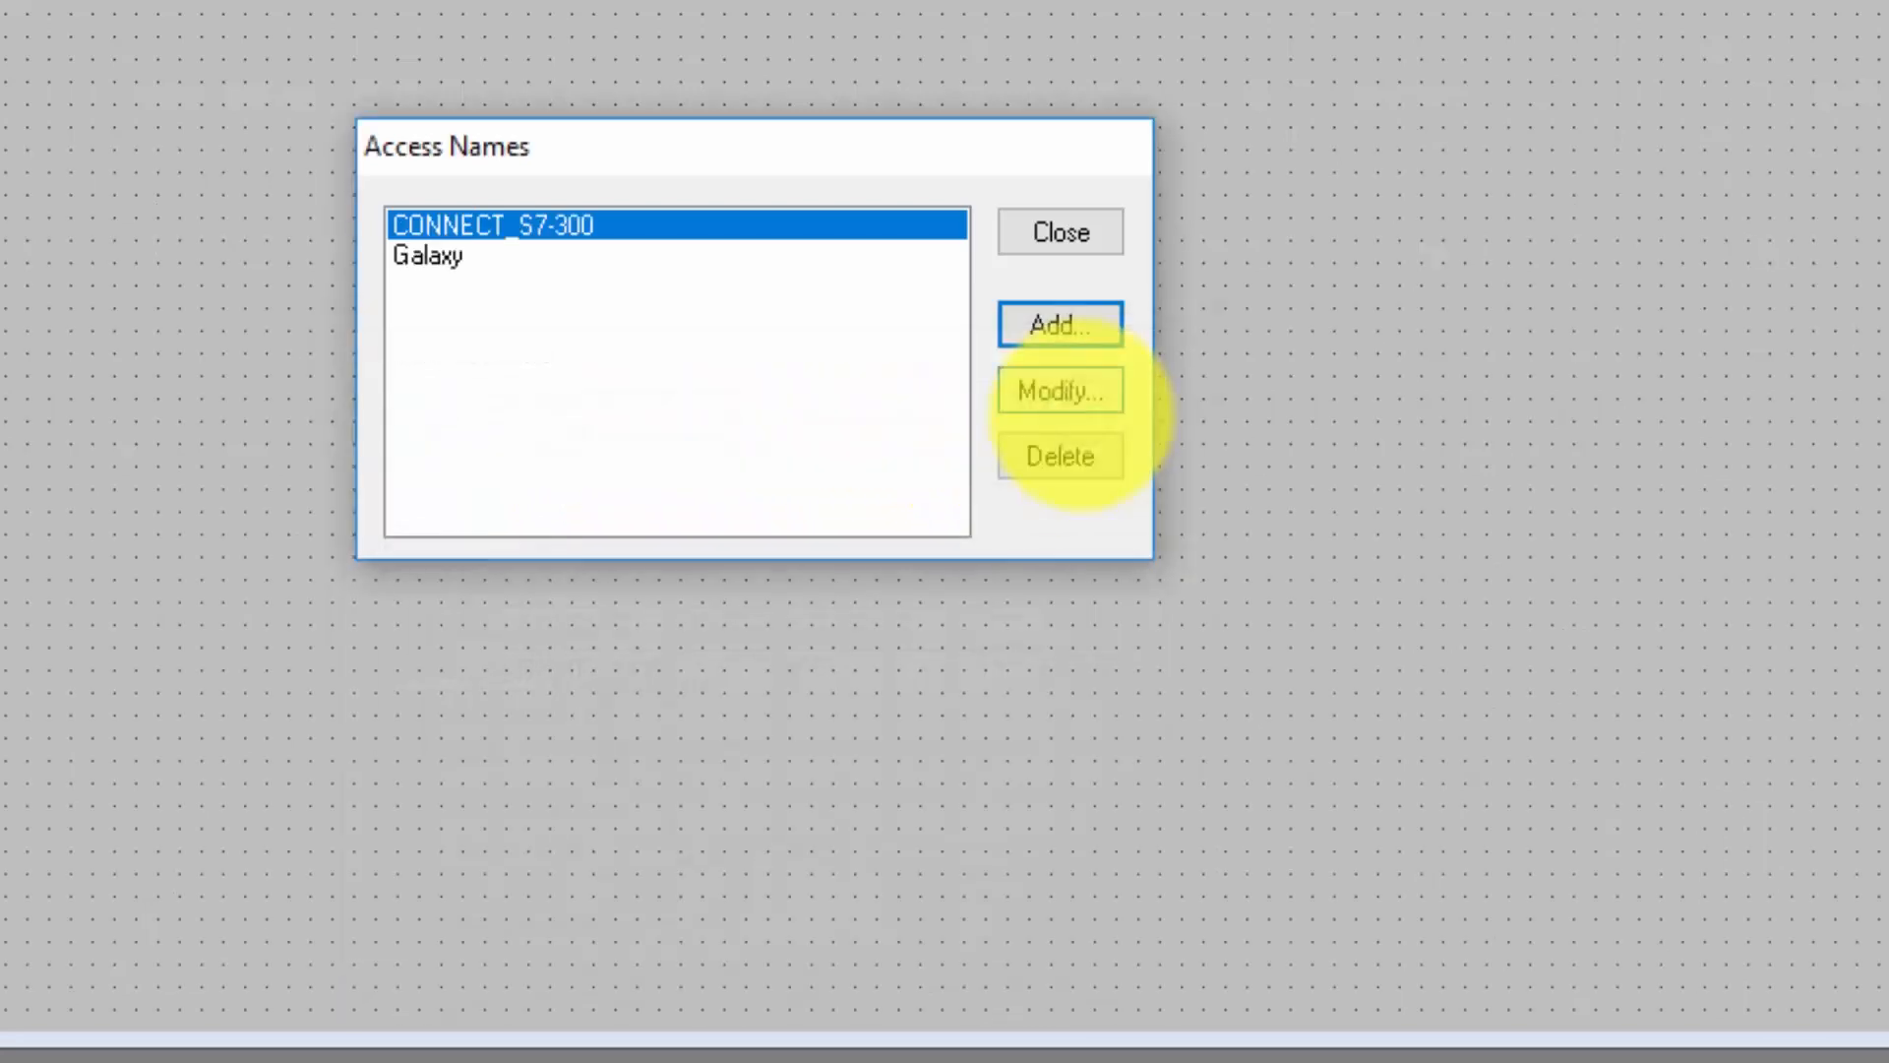
left_click(1061, 235)
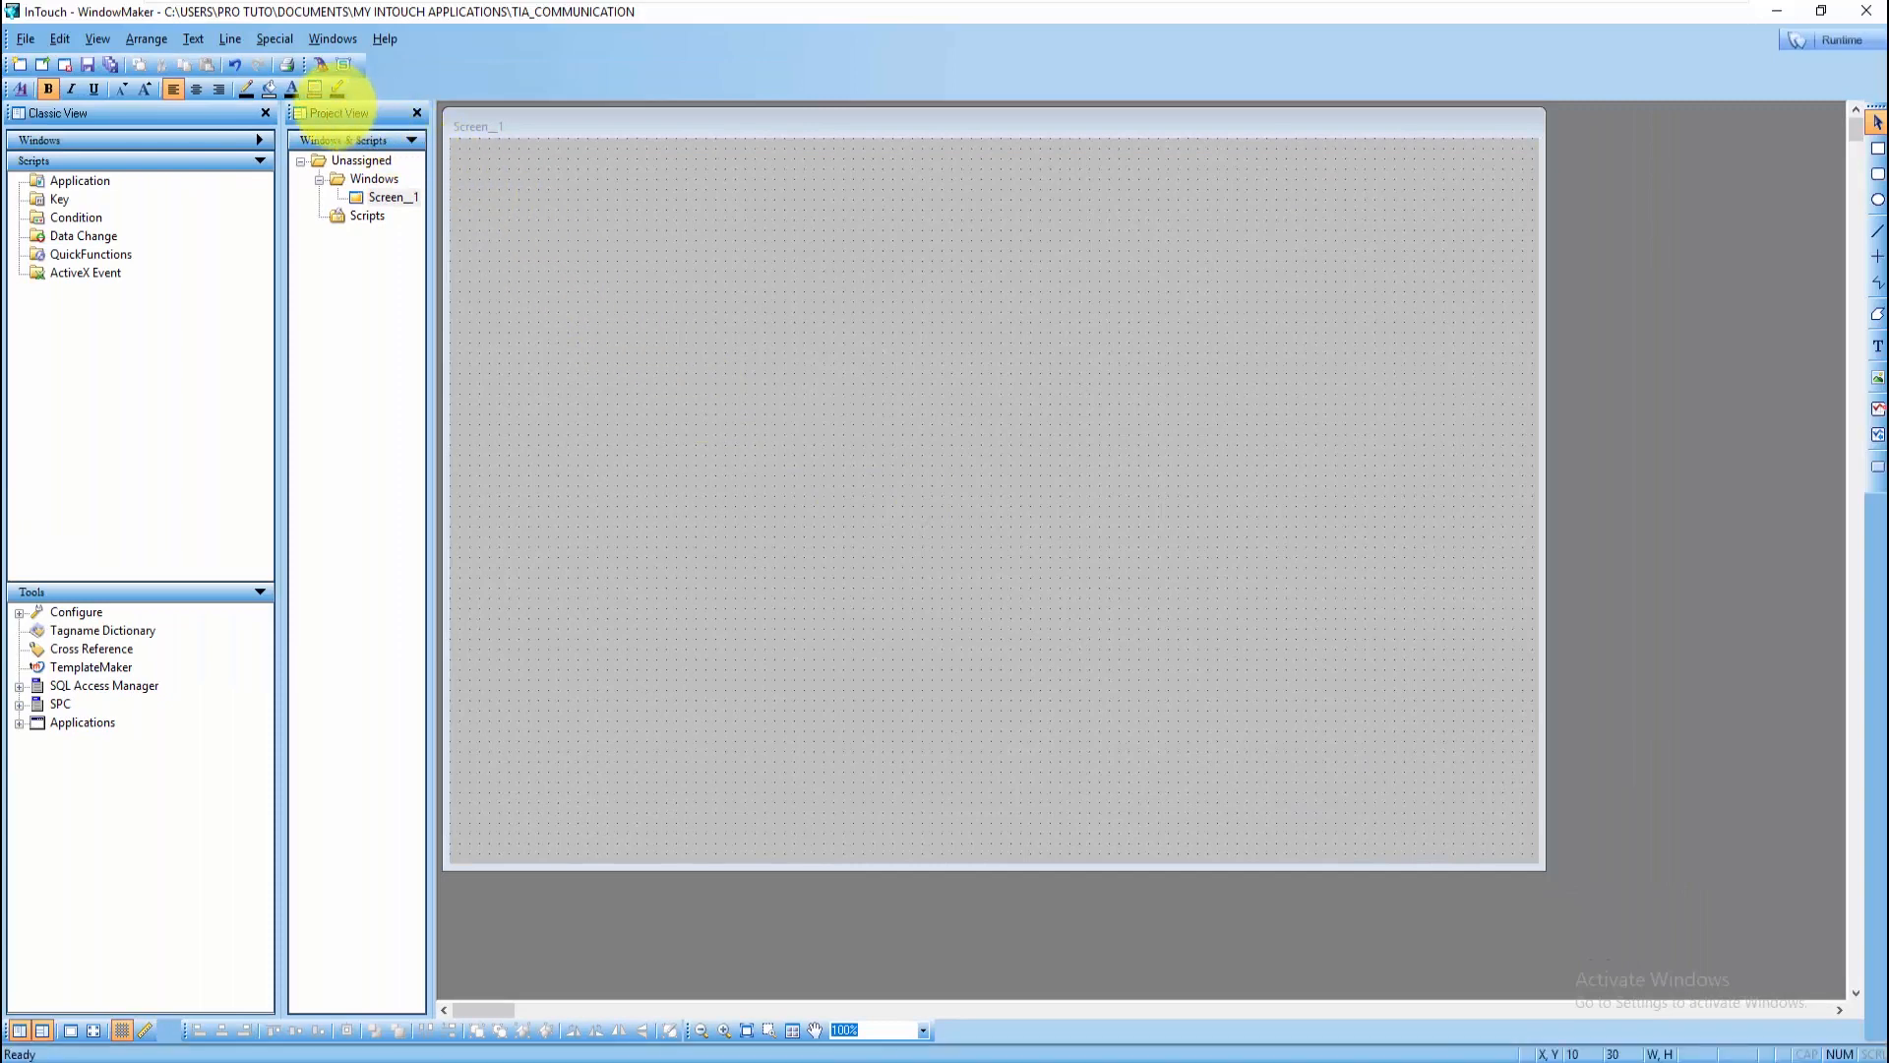
- Insert a Round Siren light from the Lights wizards on Screen__1 at about X 380, Y 300
left_click(322, 64)
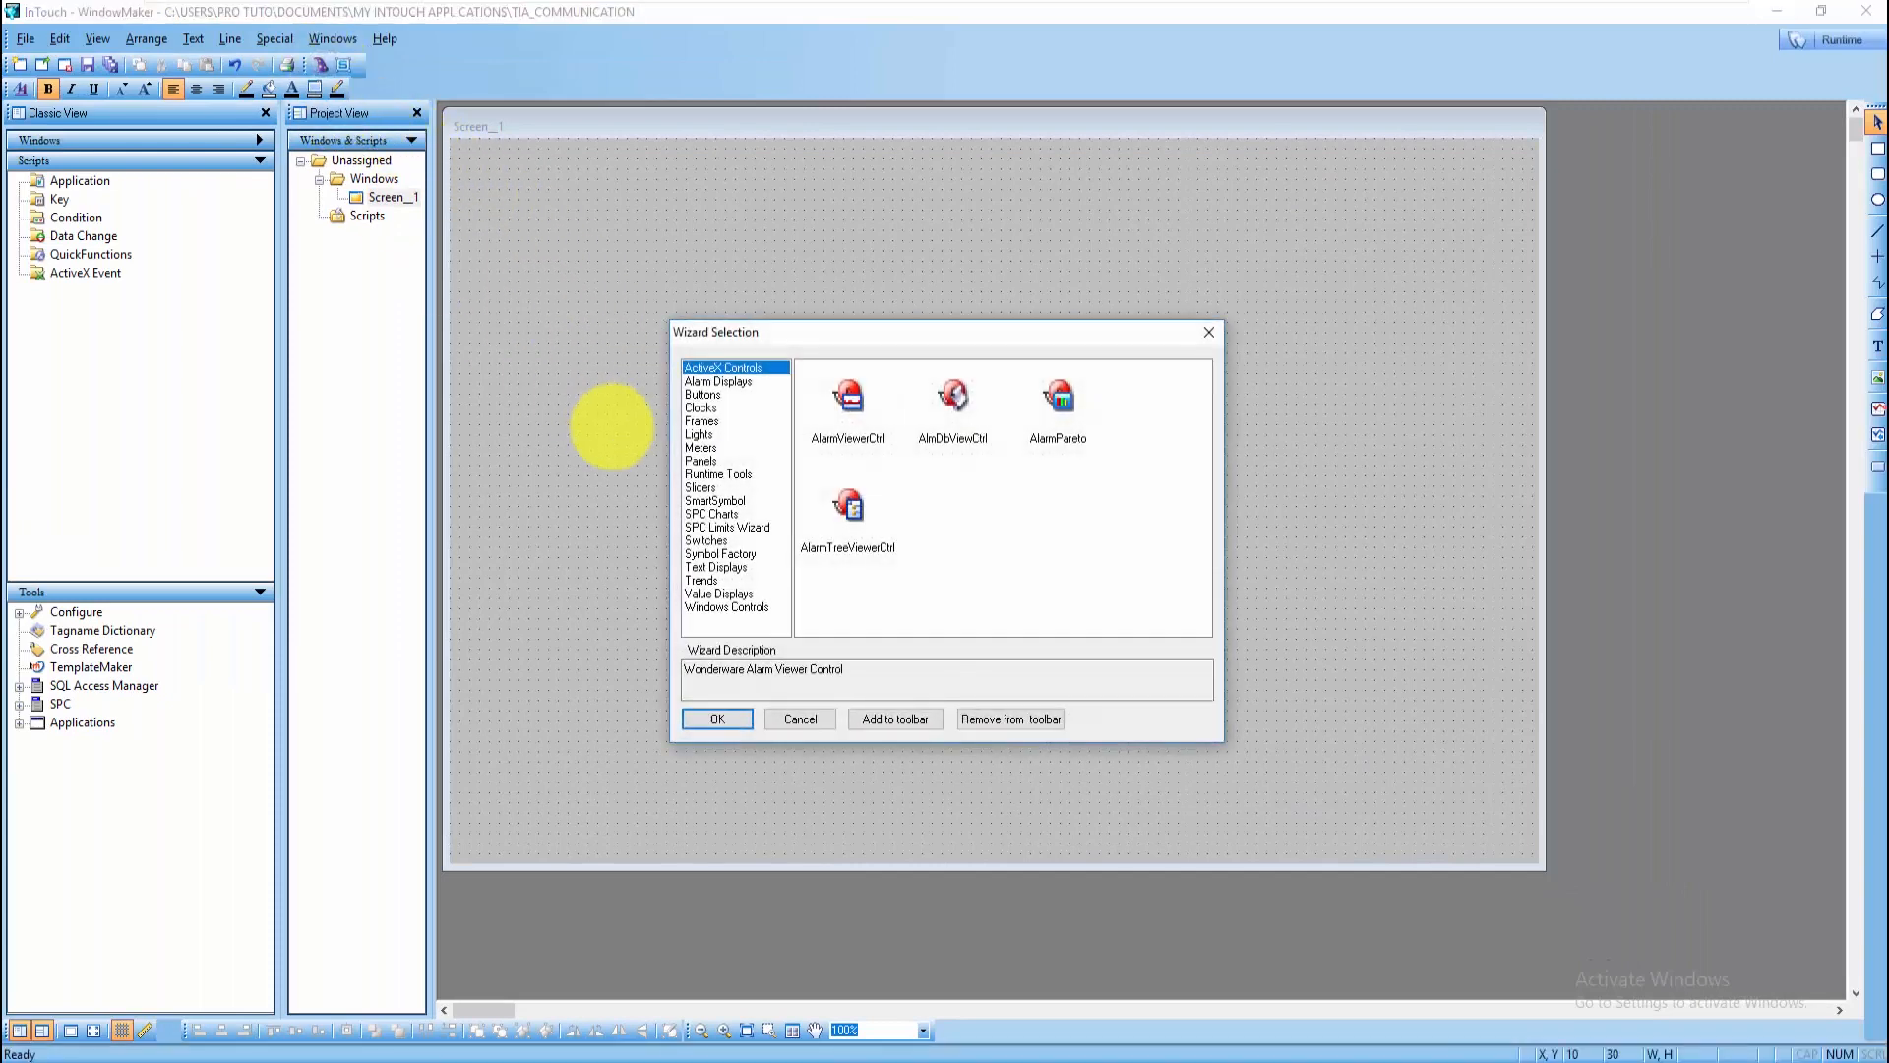
left_click(699, 434)
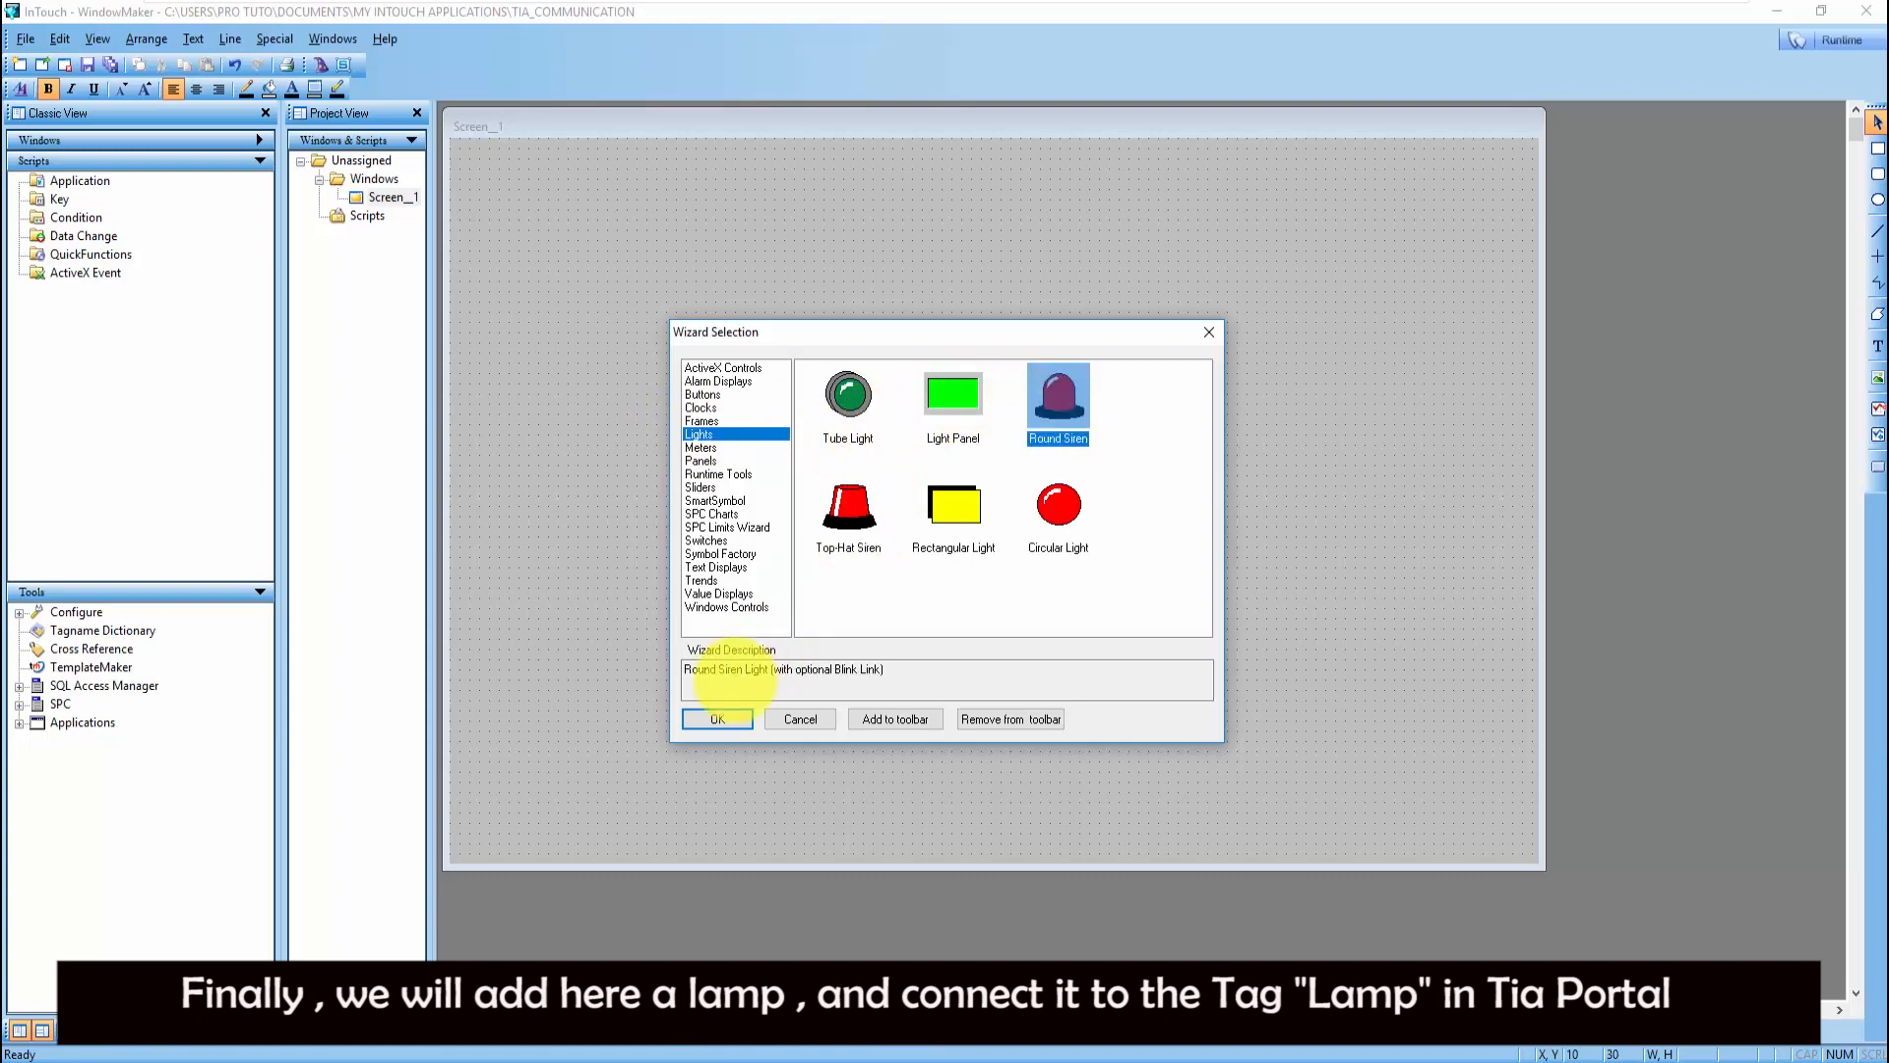
left_click(718, 720)
left_click(821, 448)
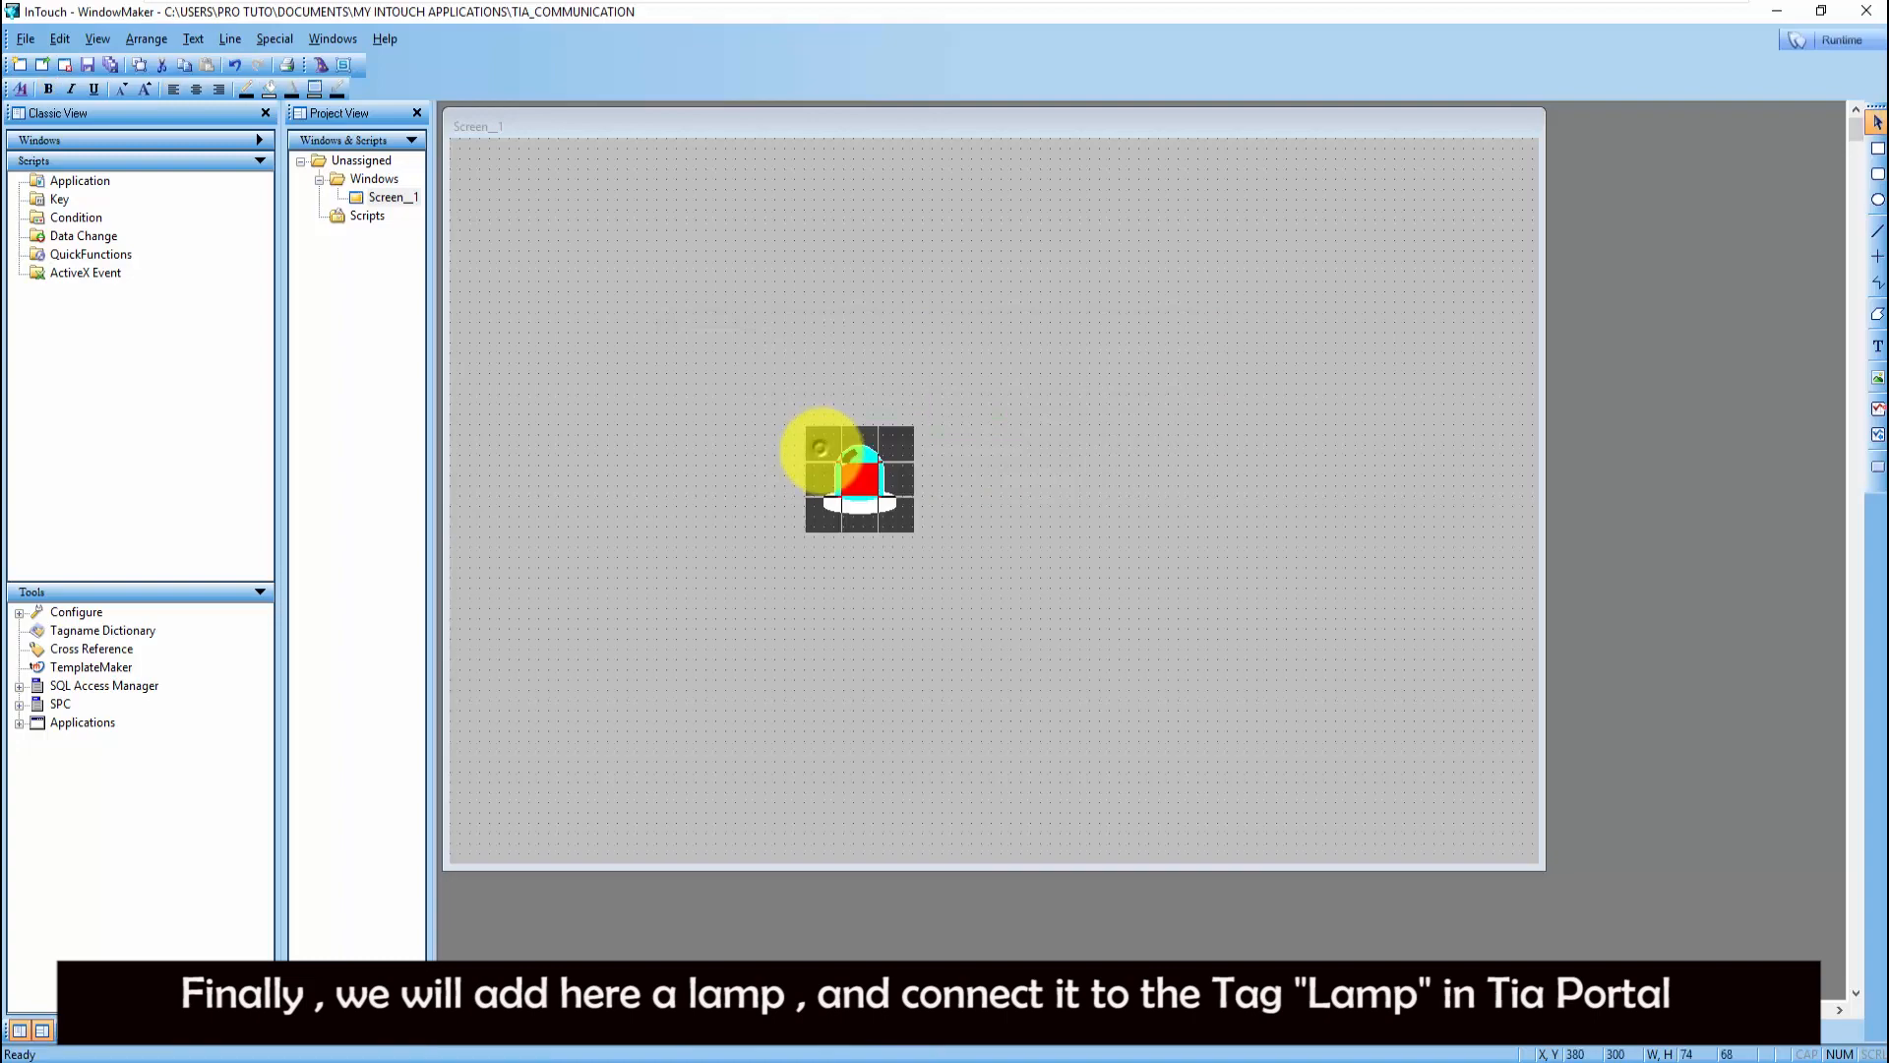
left_click(922, 526)
left_click(859, 478)
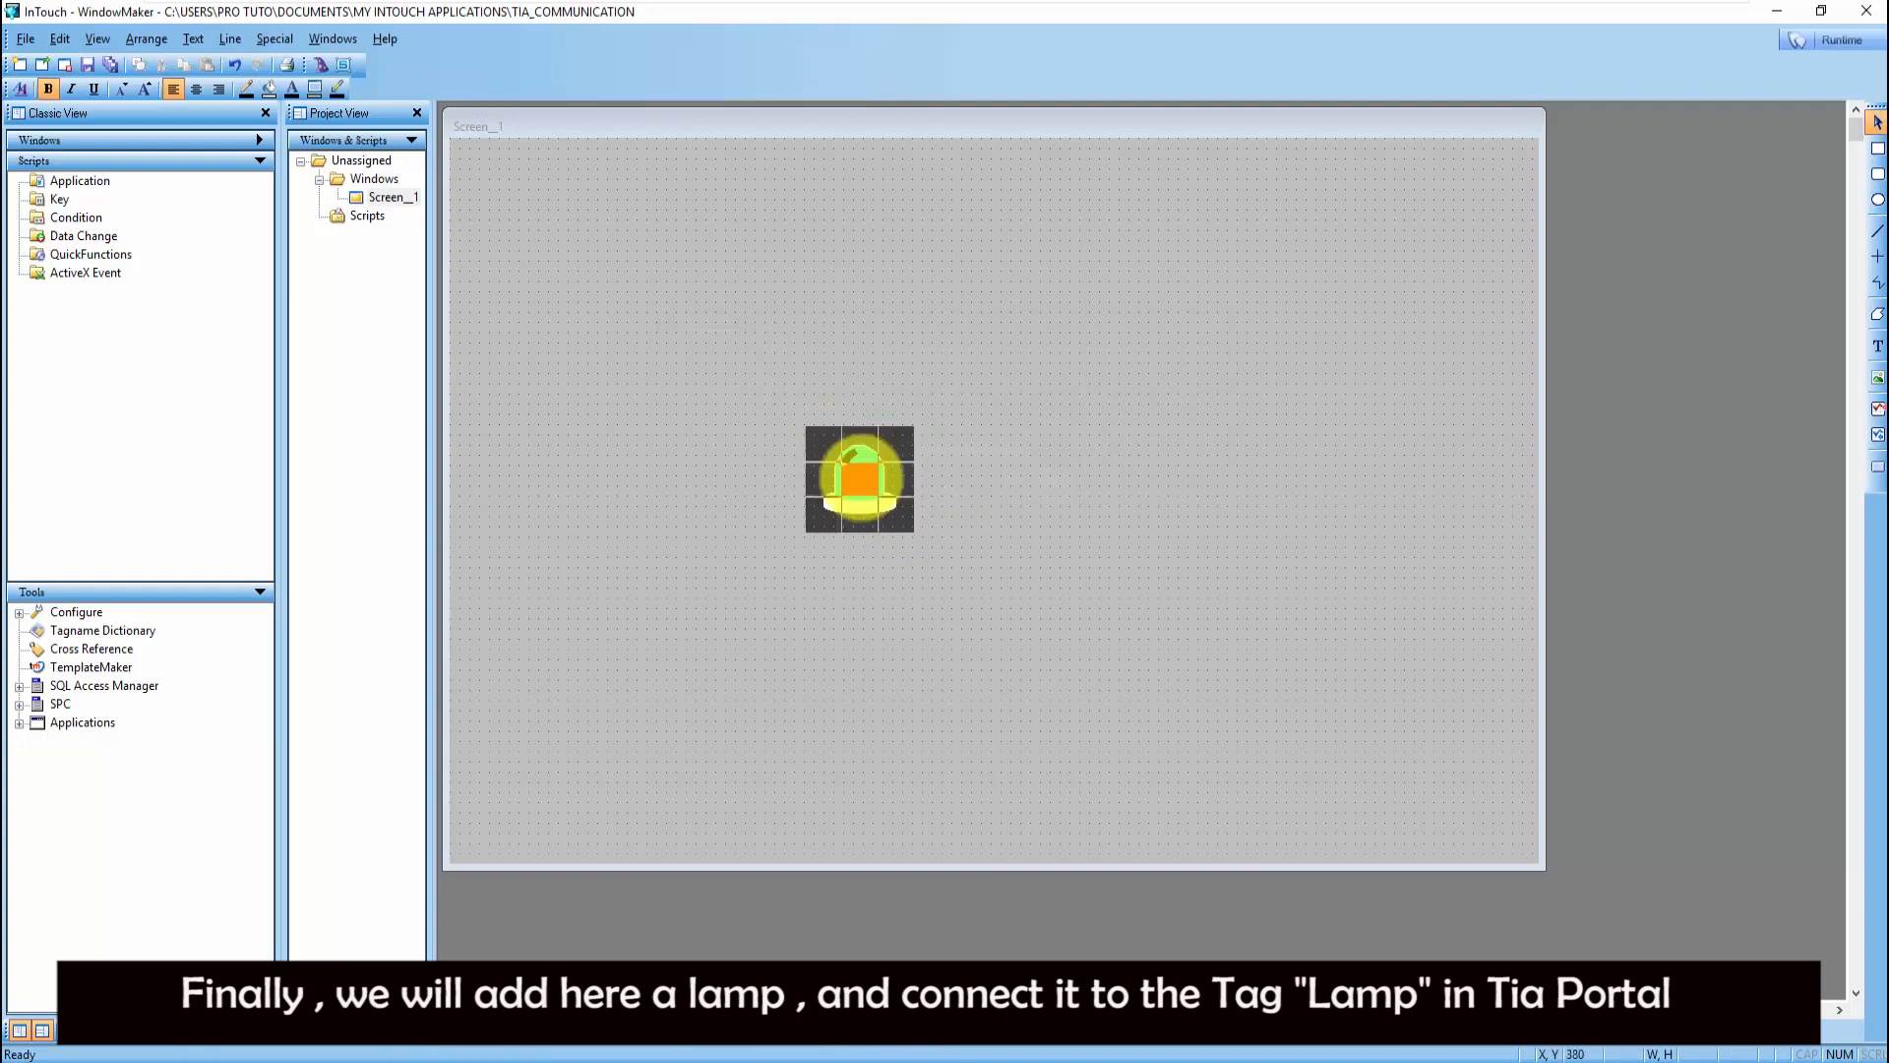
- Link the siren to the expression Lamp, with a grey fill for off and a red fill for on
double_click(859, 478)
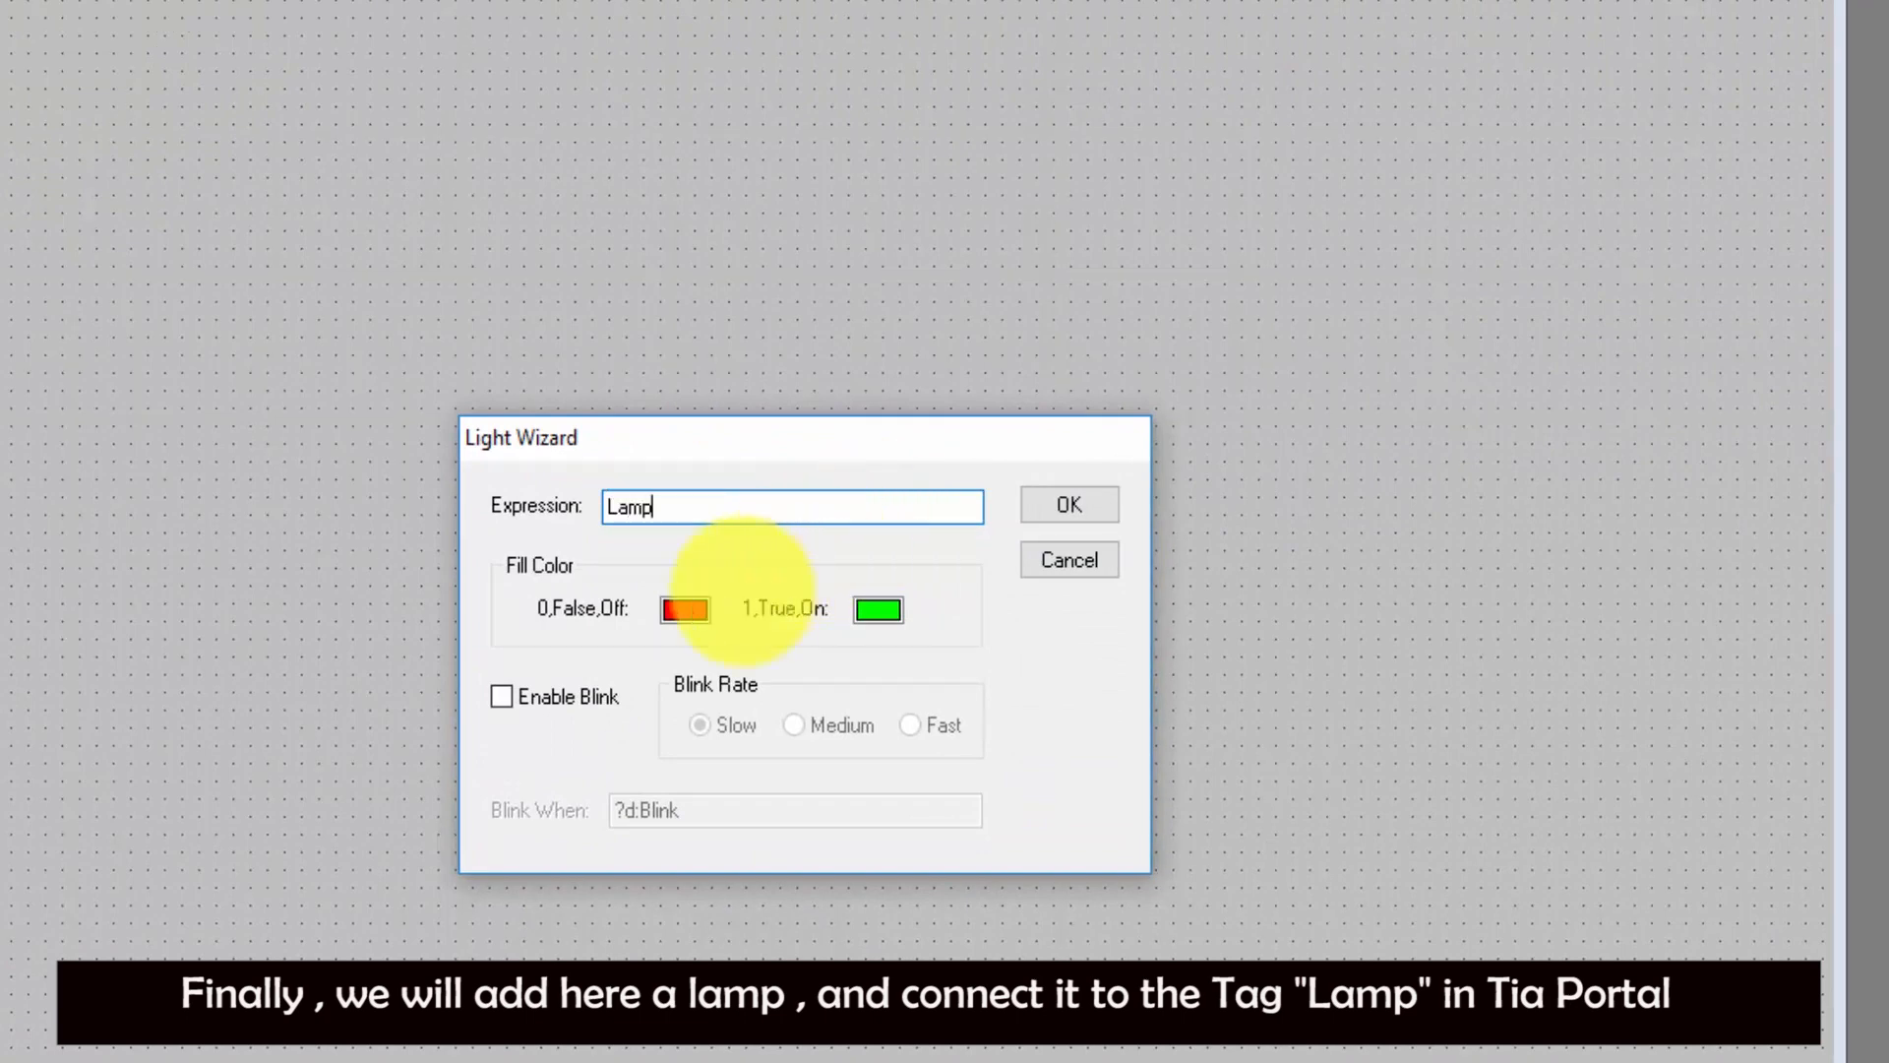
left_click(685, 610)
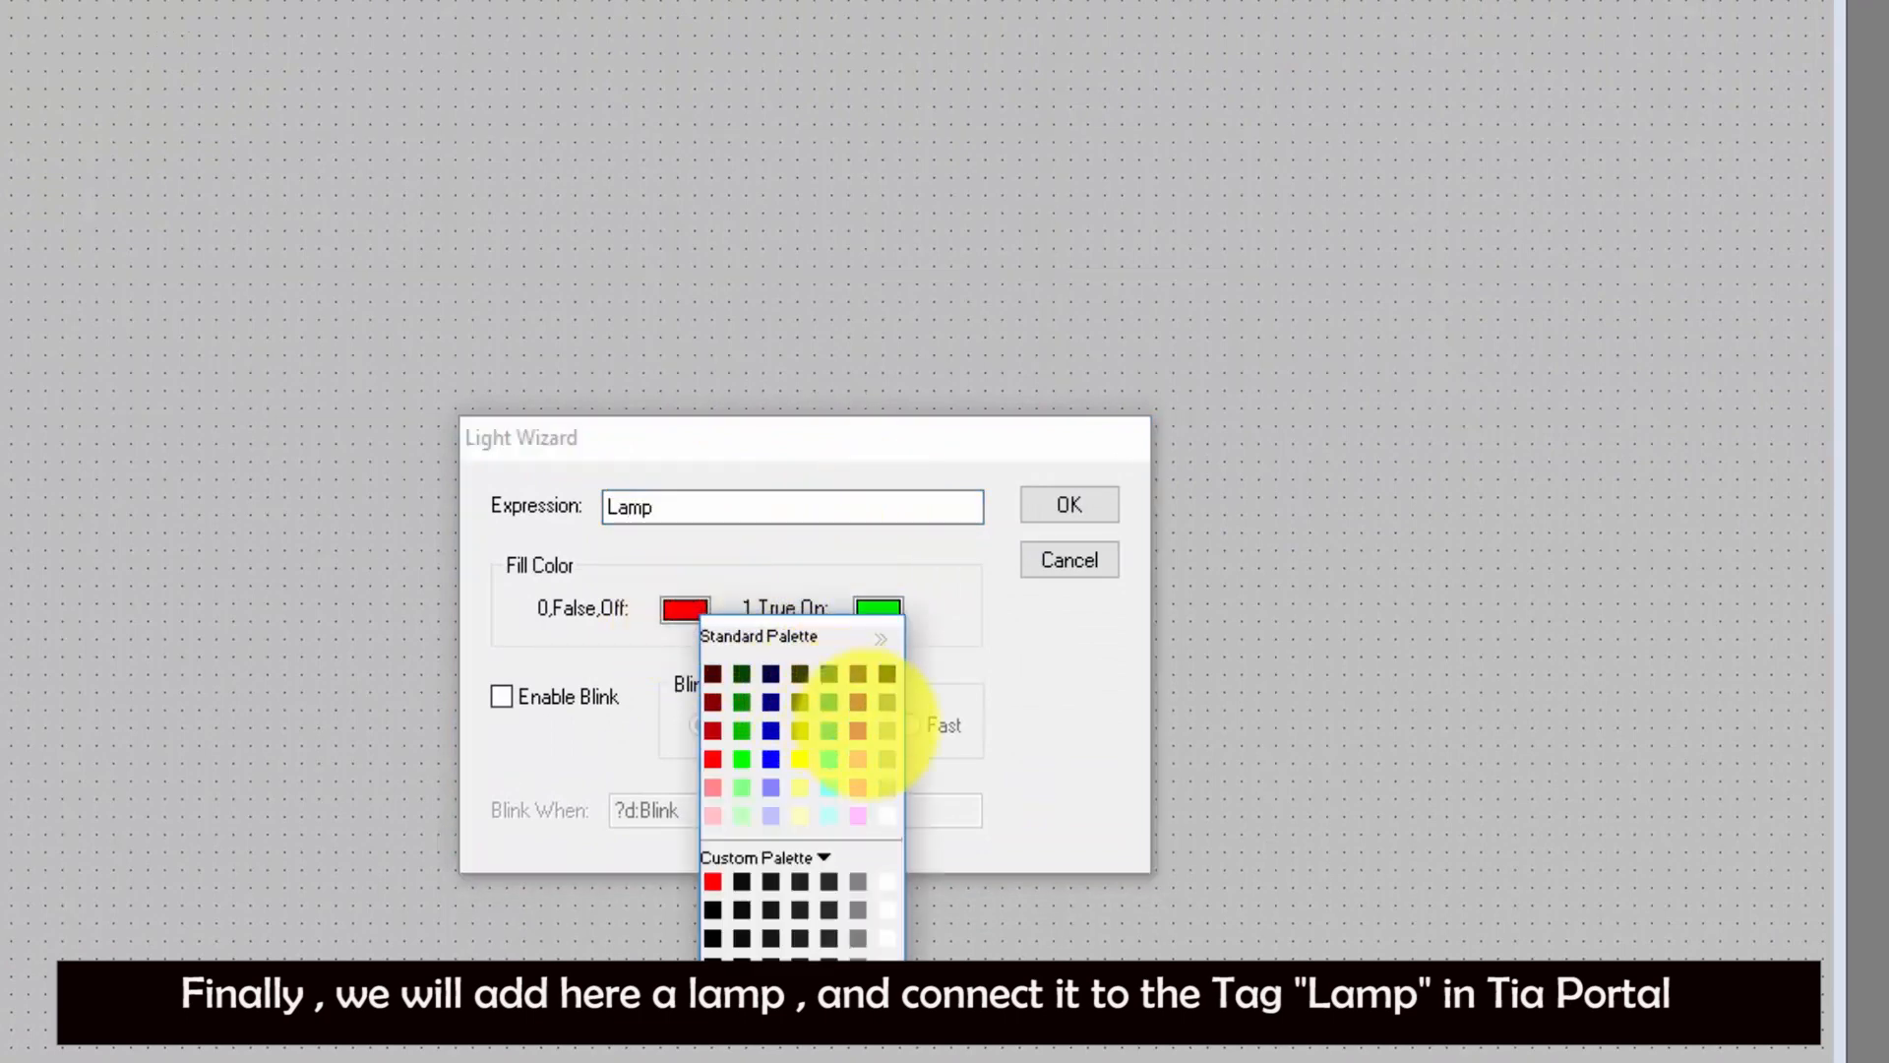
left_click(888, 729)
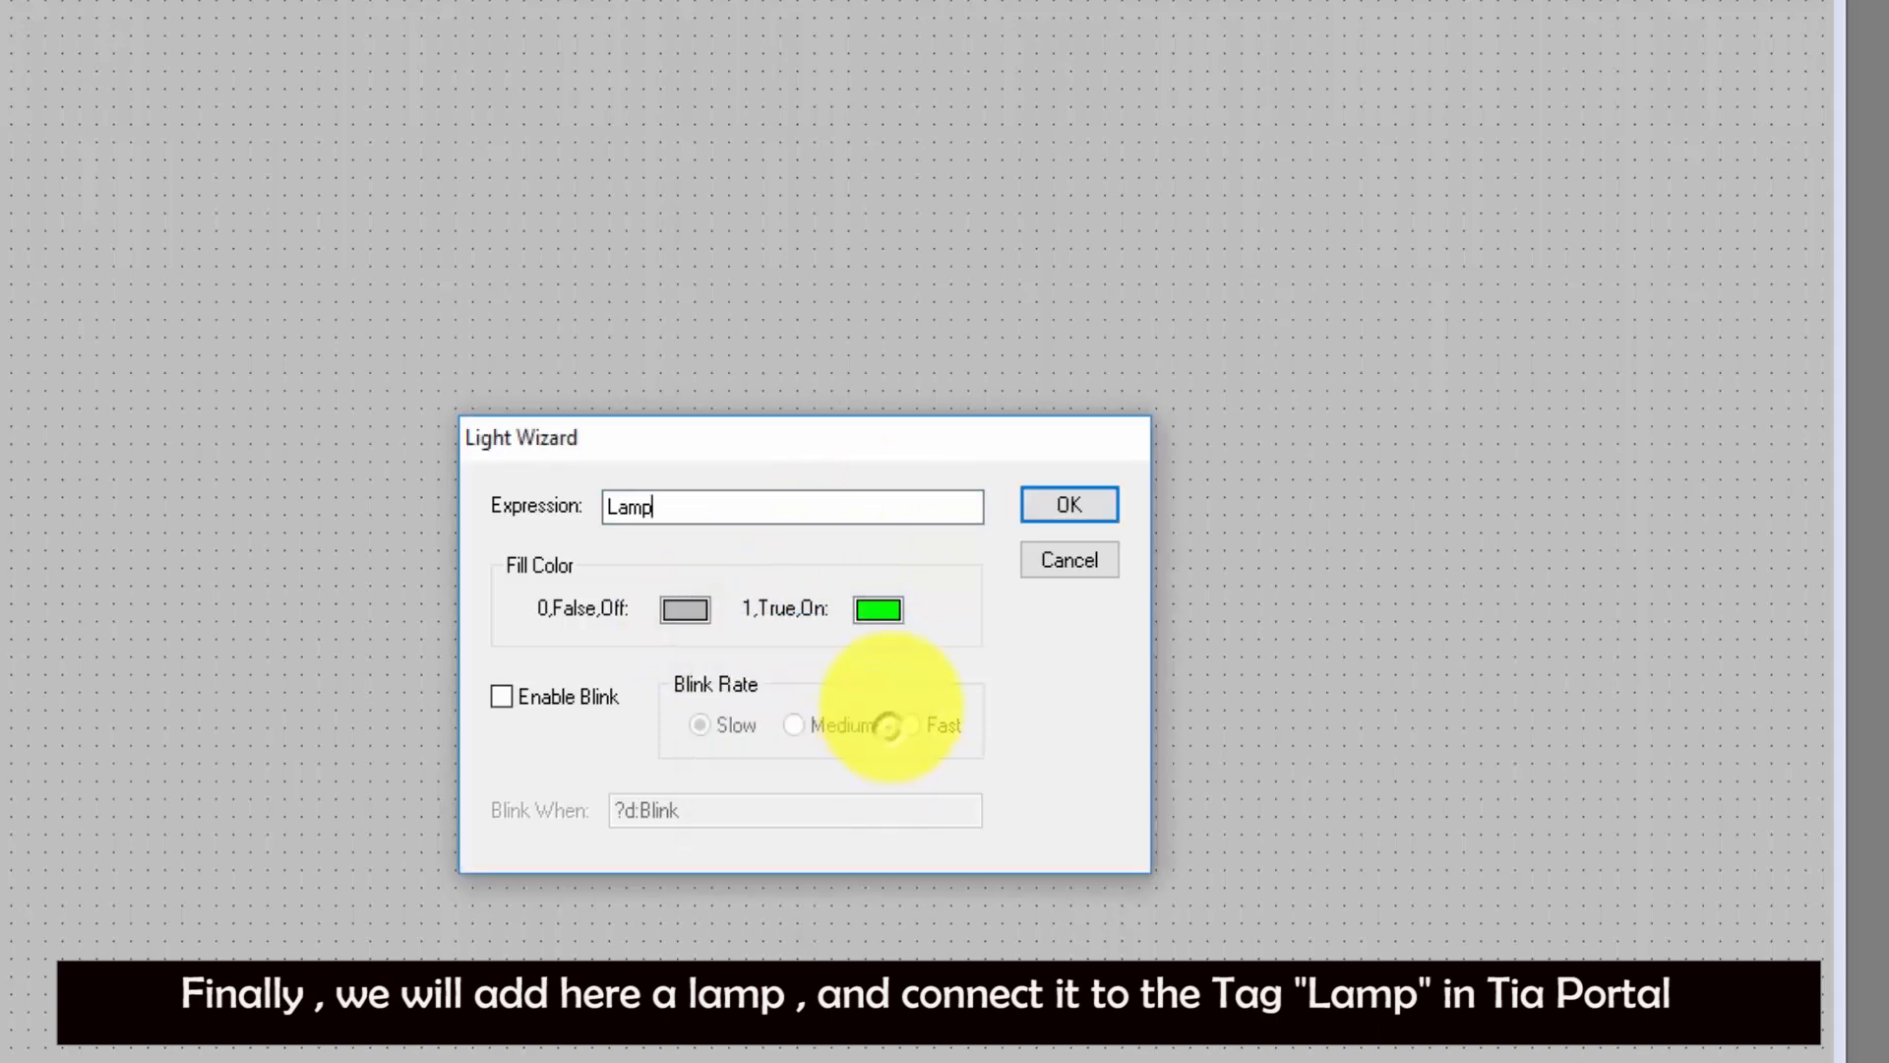
left_click(878, 610)
left_click(901, 754)
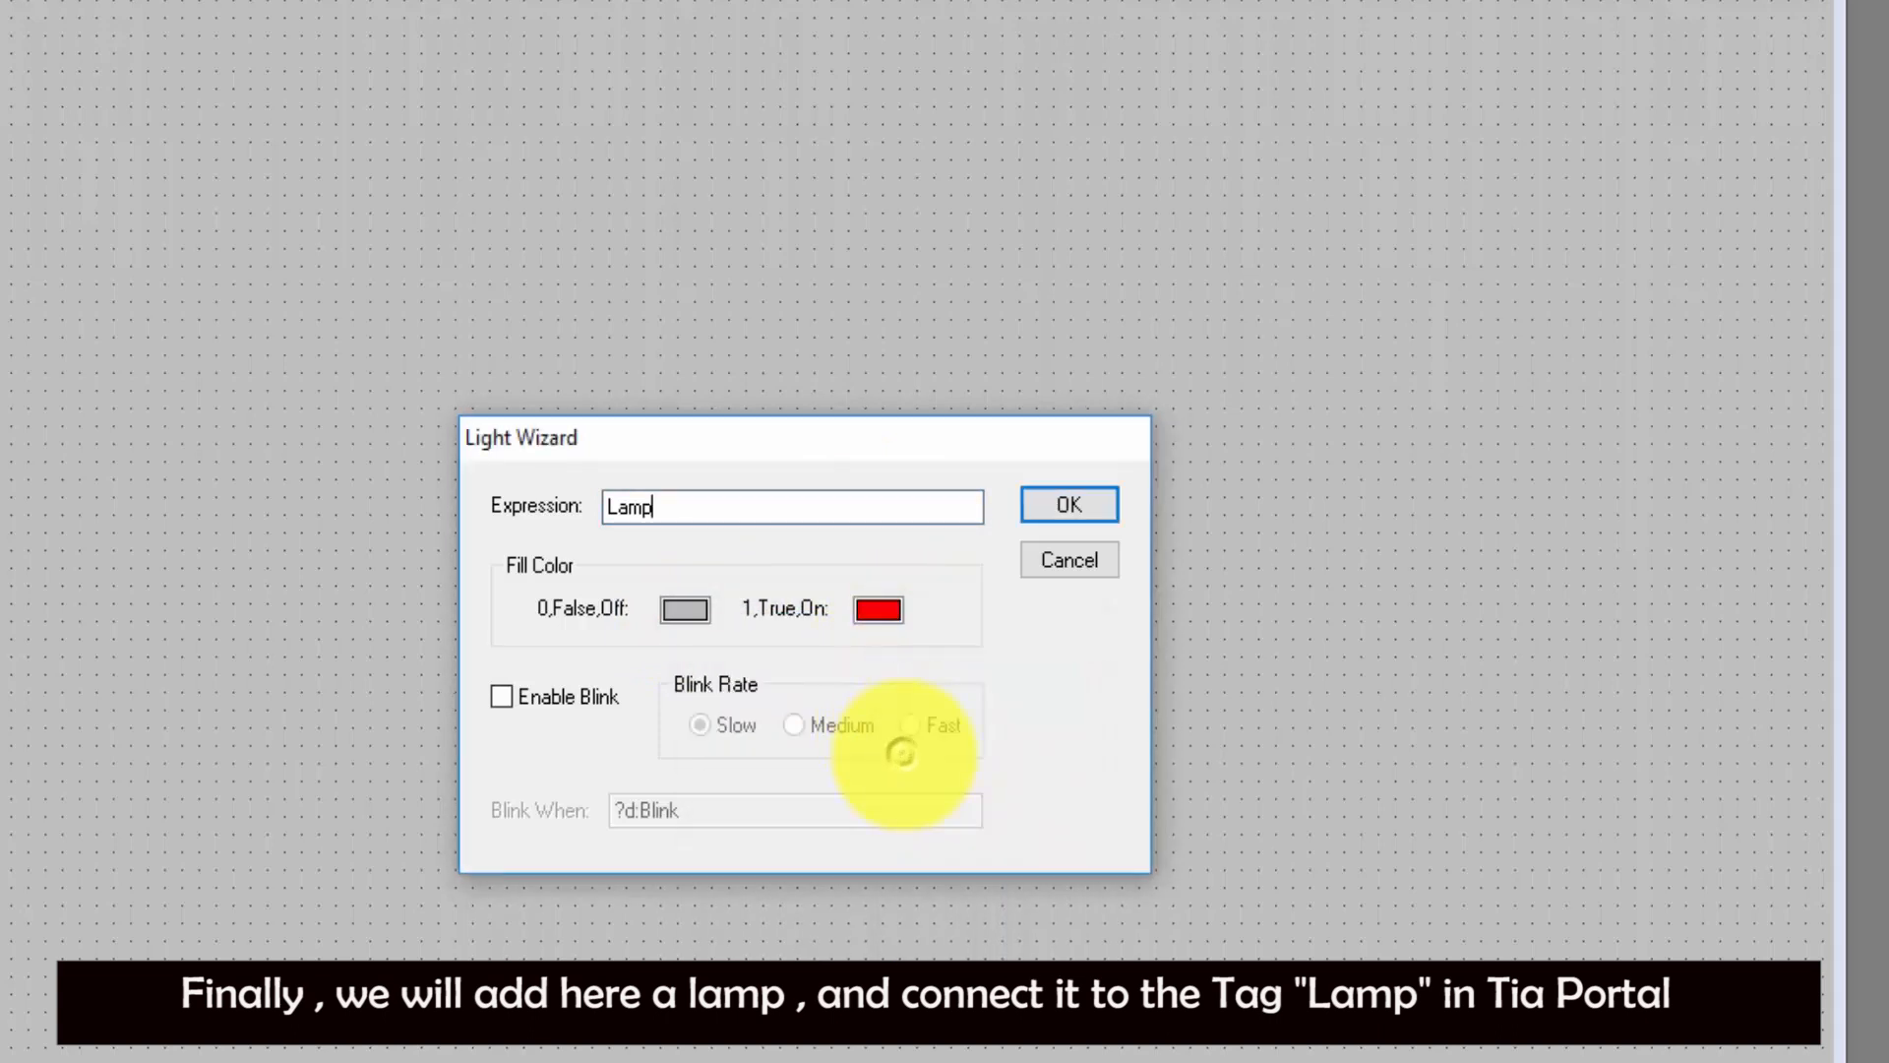
- Apply the siren's light settings and define the new tagname Lamp with the type I/O Discrete
left_click(1083, 502)
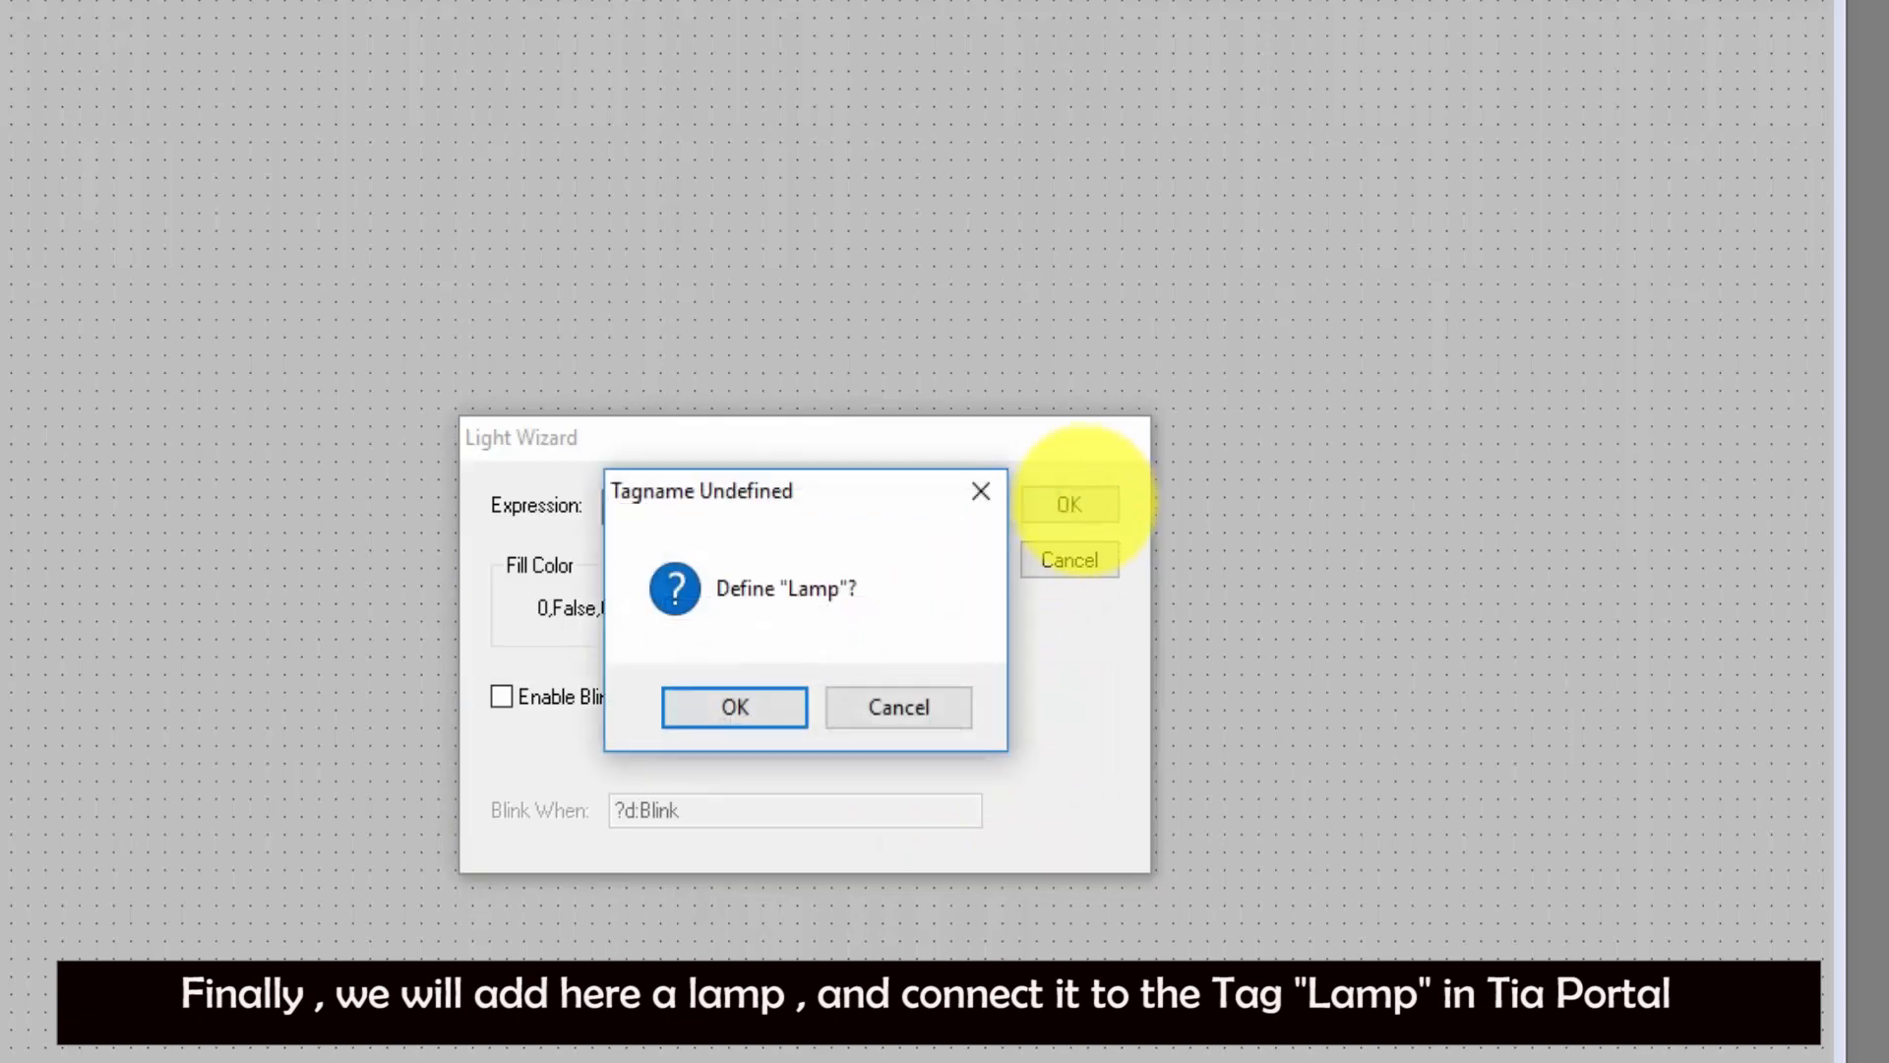
left_click(771, 704)
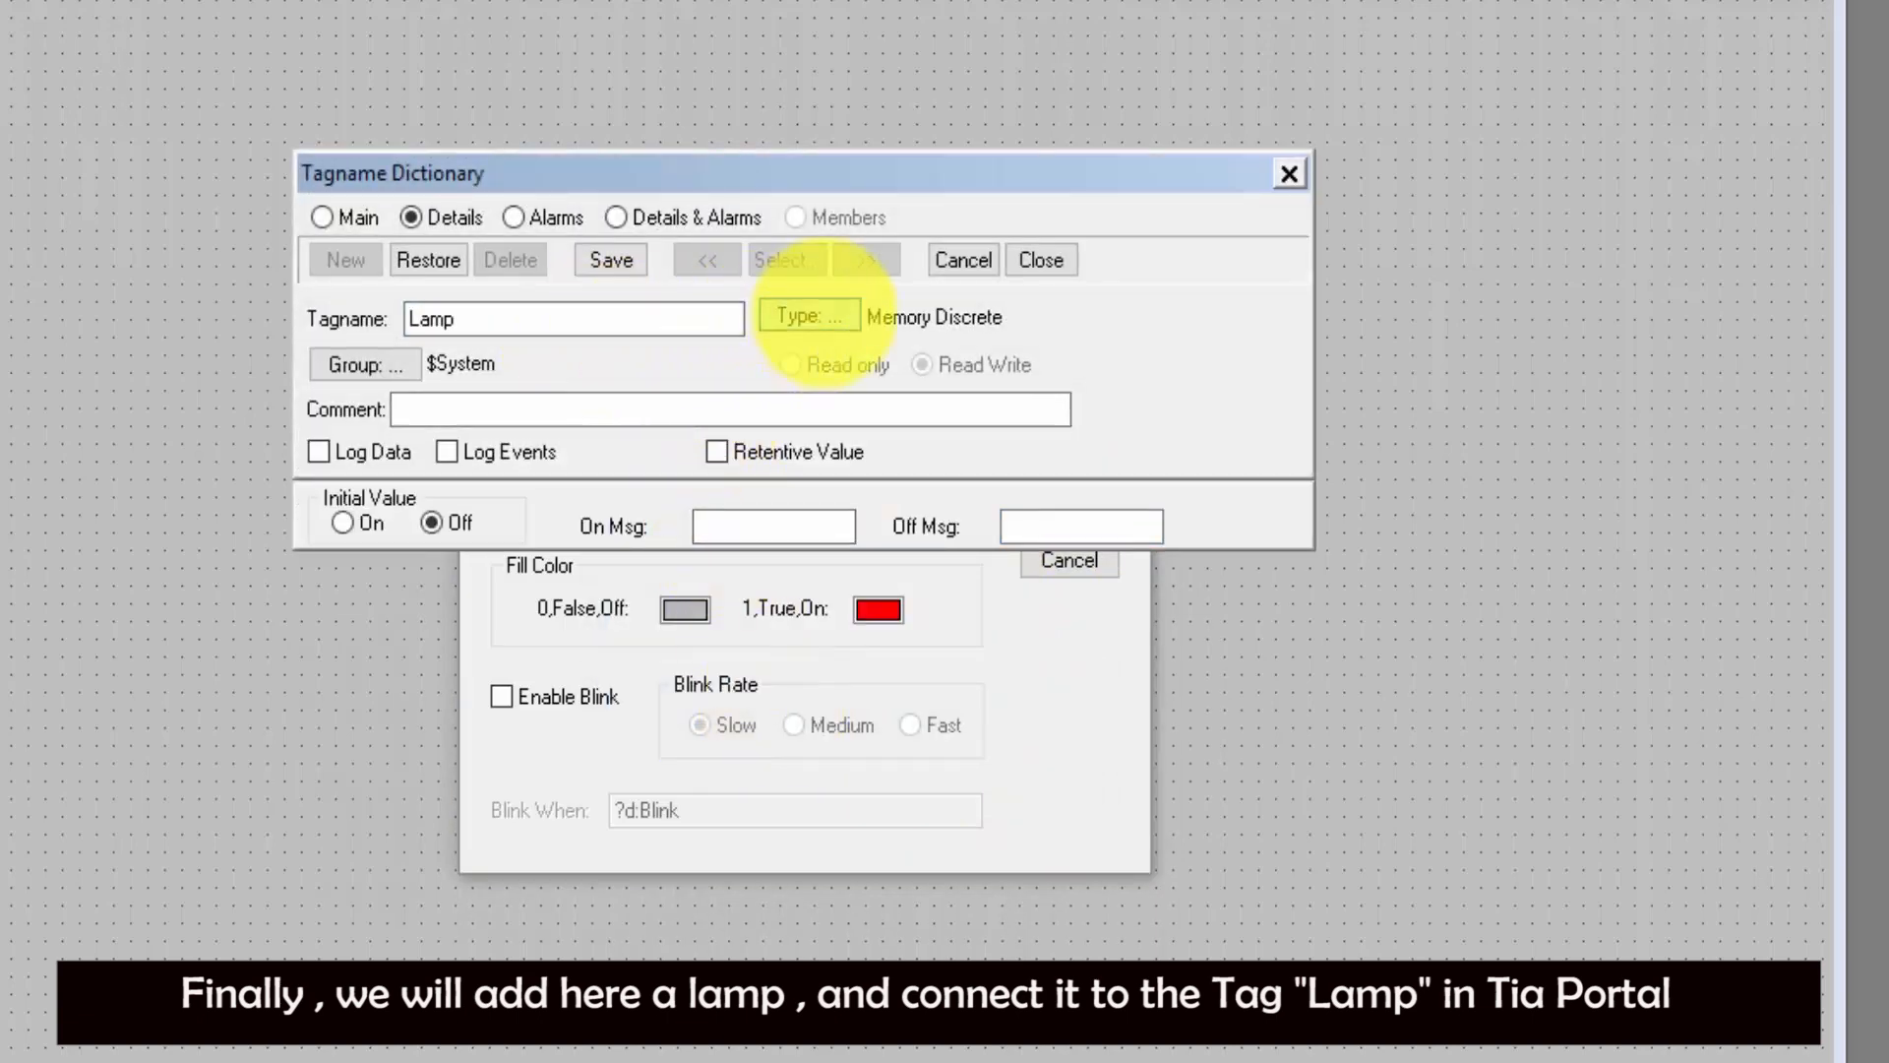
left_click(809, 315)
left_click(497, 155)
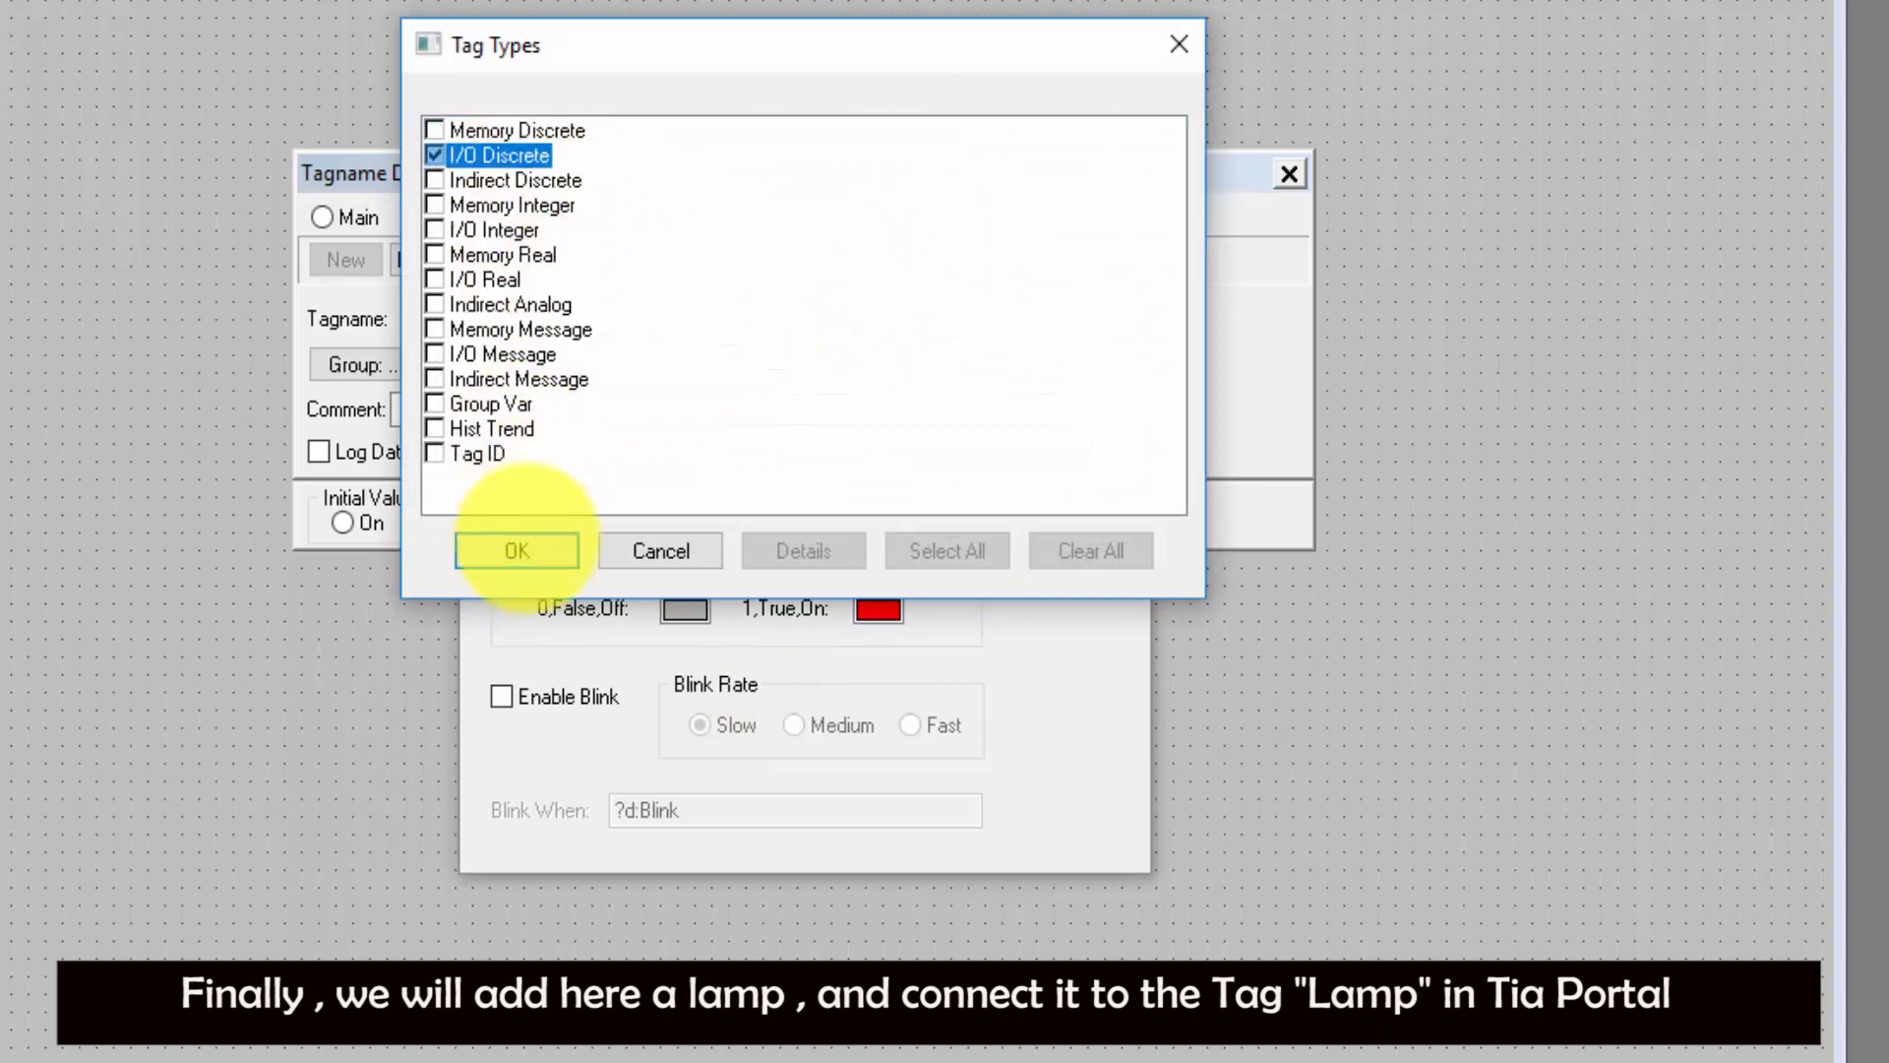
left_click(517, 550)
- Assign the access name CONNECT_S7-300 to the Lamp tag and set its item to M0.1
left_click(418, 570)
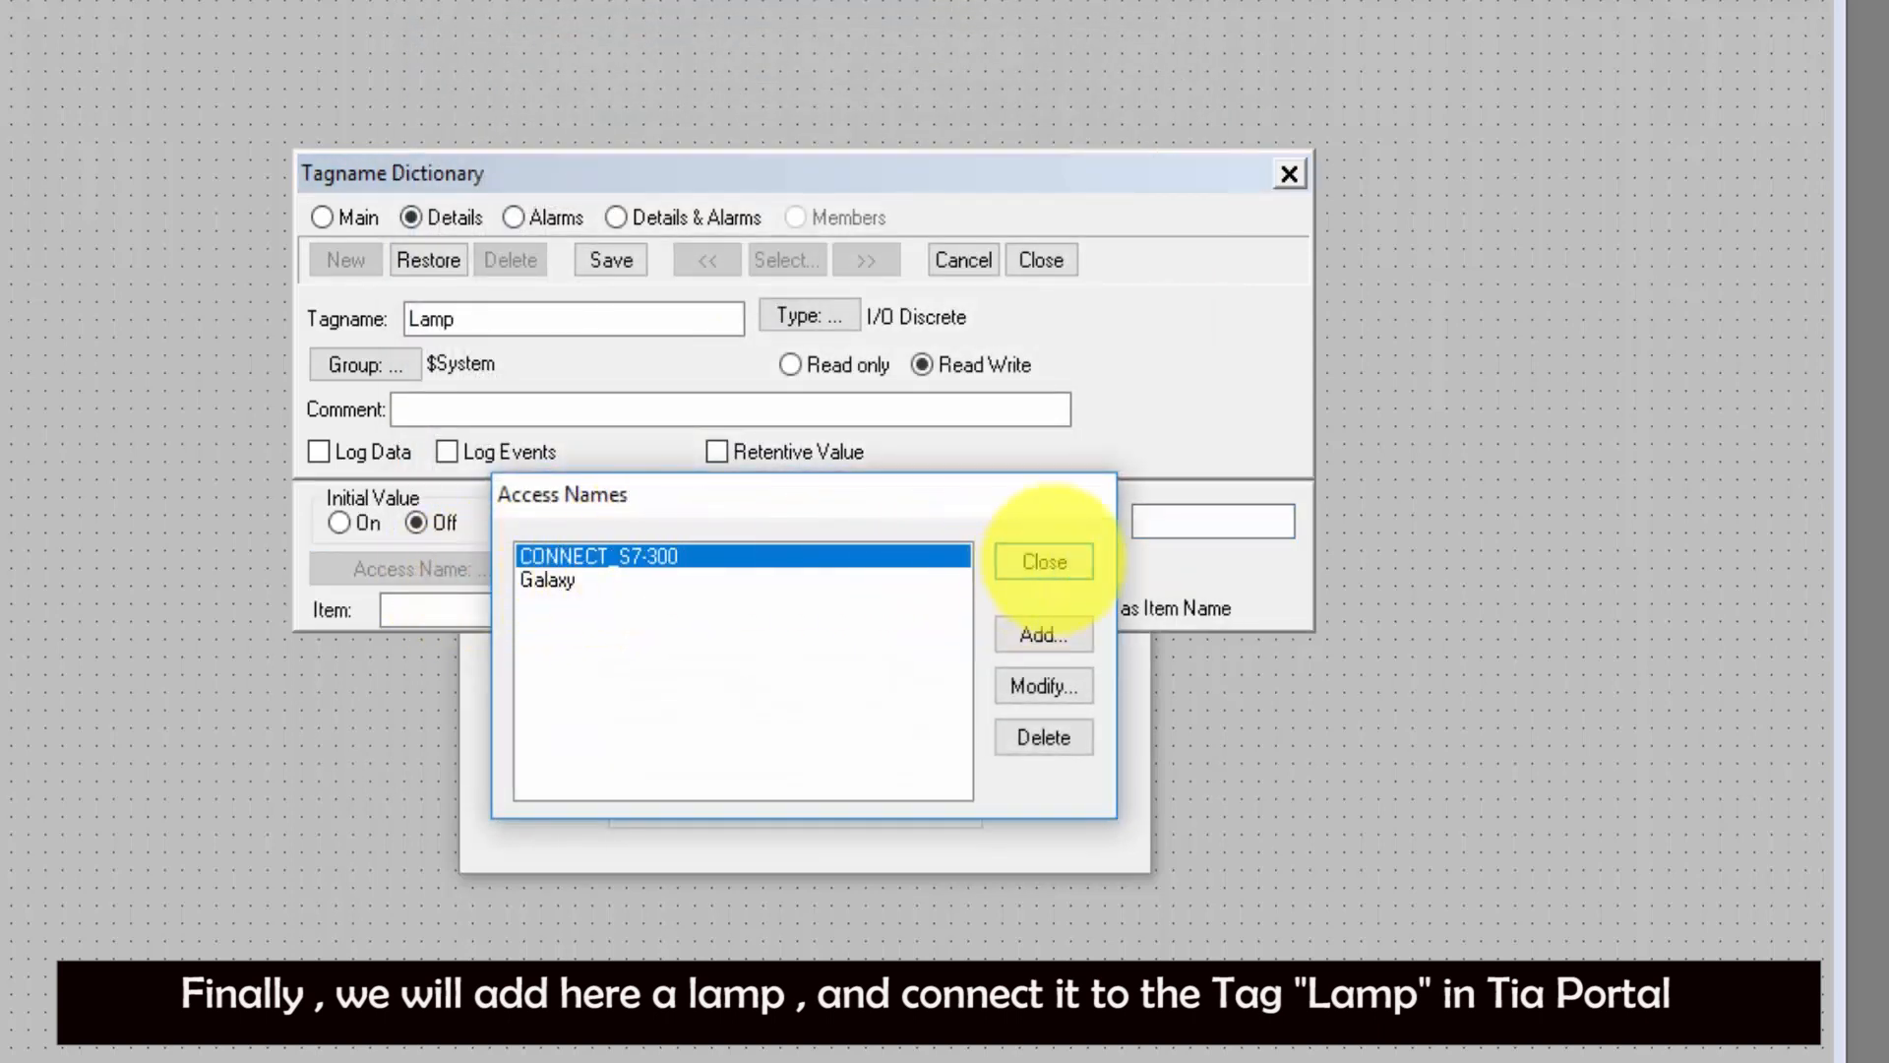
left_click(1044, 561)
left_click(564, 610)
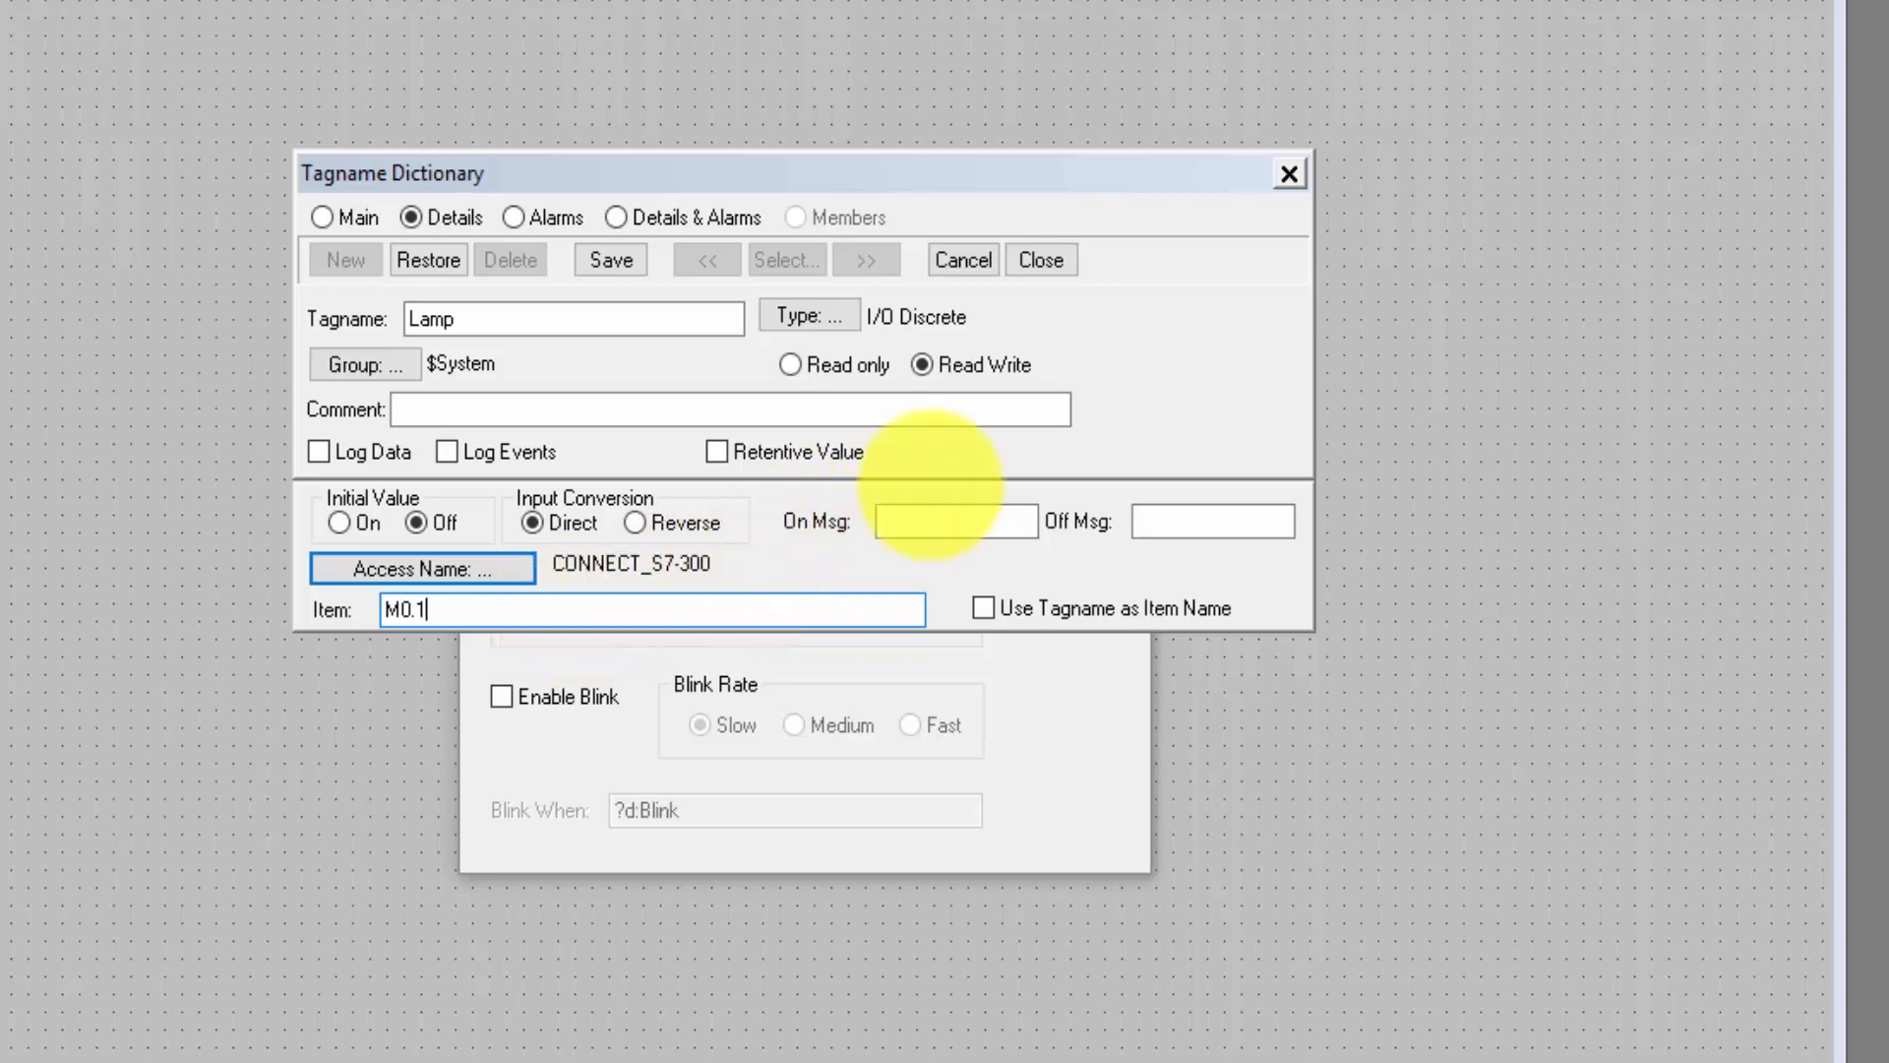
- Save and close the Lamp tag definition, and start the InTouch runtime for Screen__1
left_click(1040, 260)
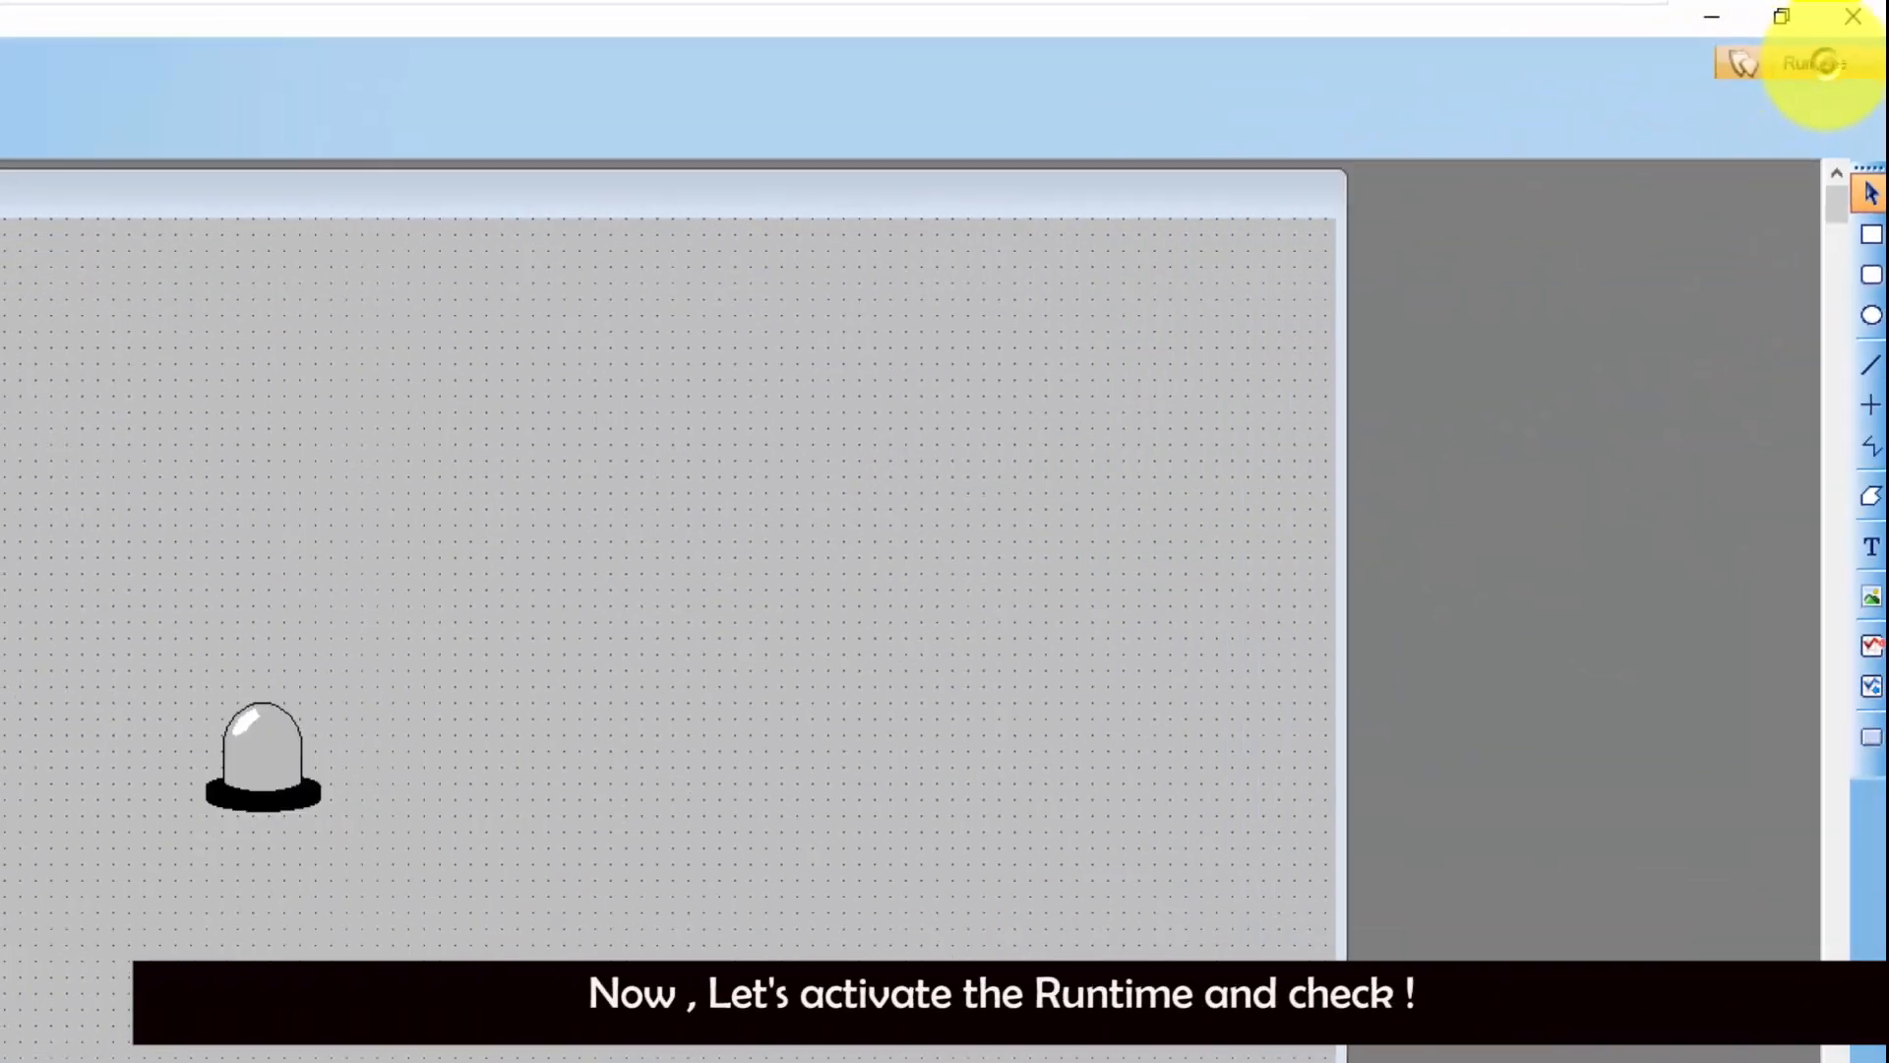
left_click(1717, 148)
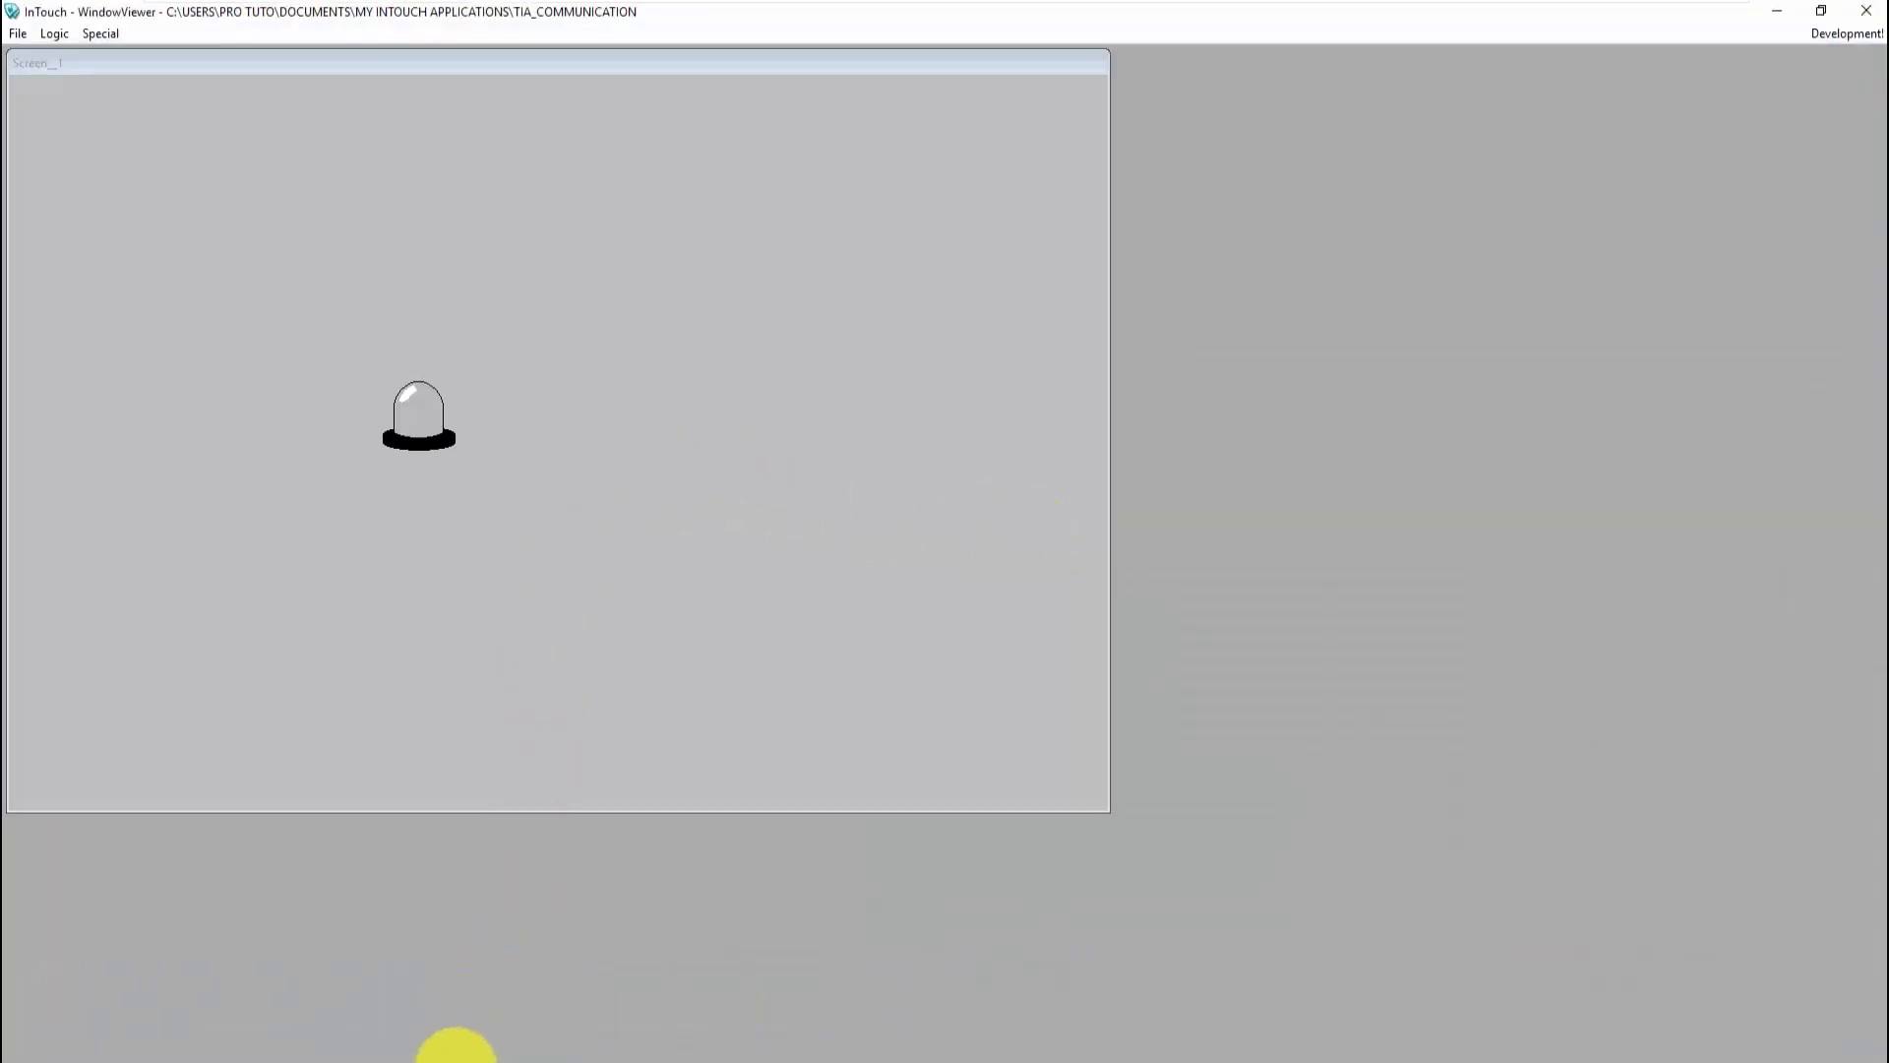
- Switch to S7-PLCSIM and toggle bit 0 of MB0 to test the siren light in the running InTouch screen
left_click(457, 1062)
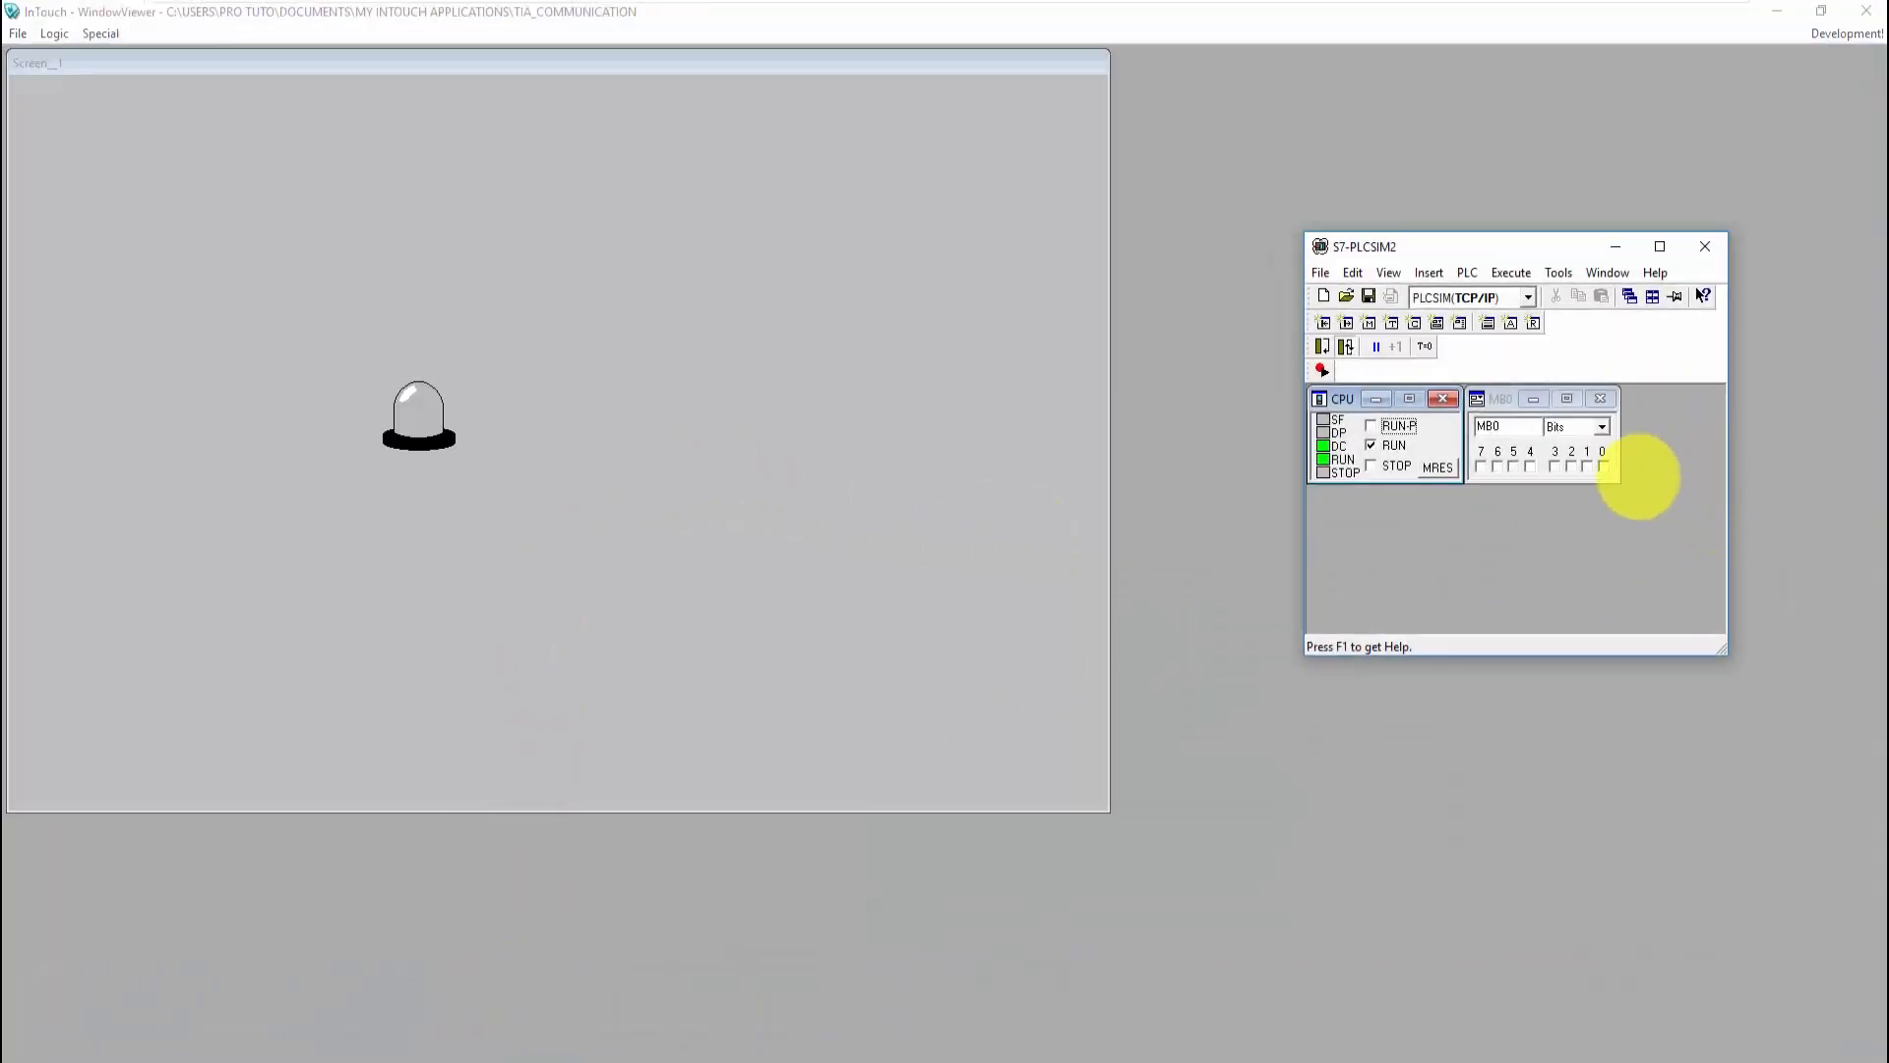
left_click(1603, 467)
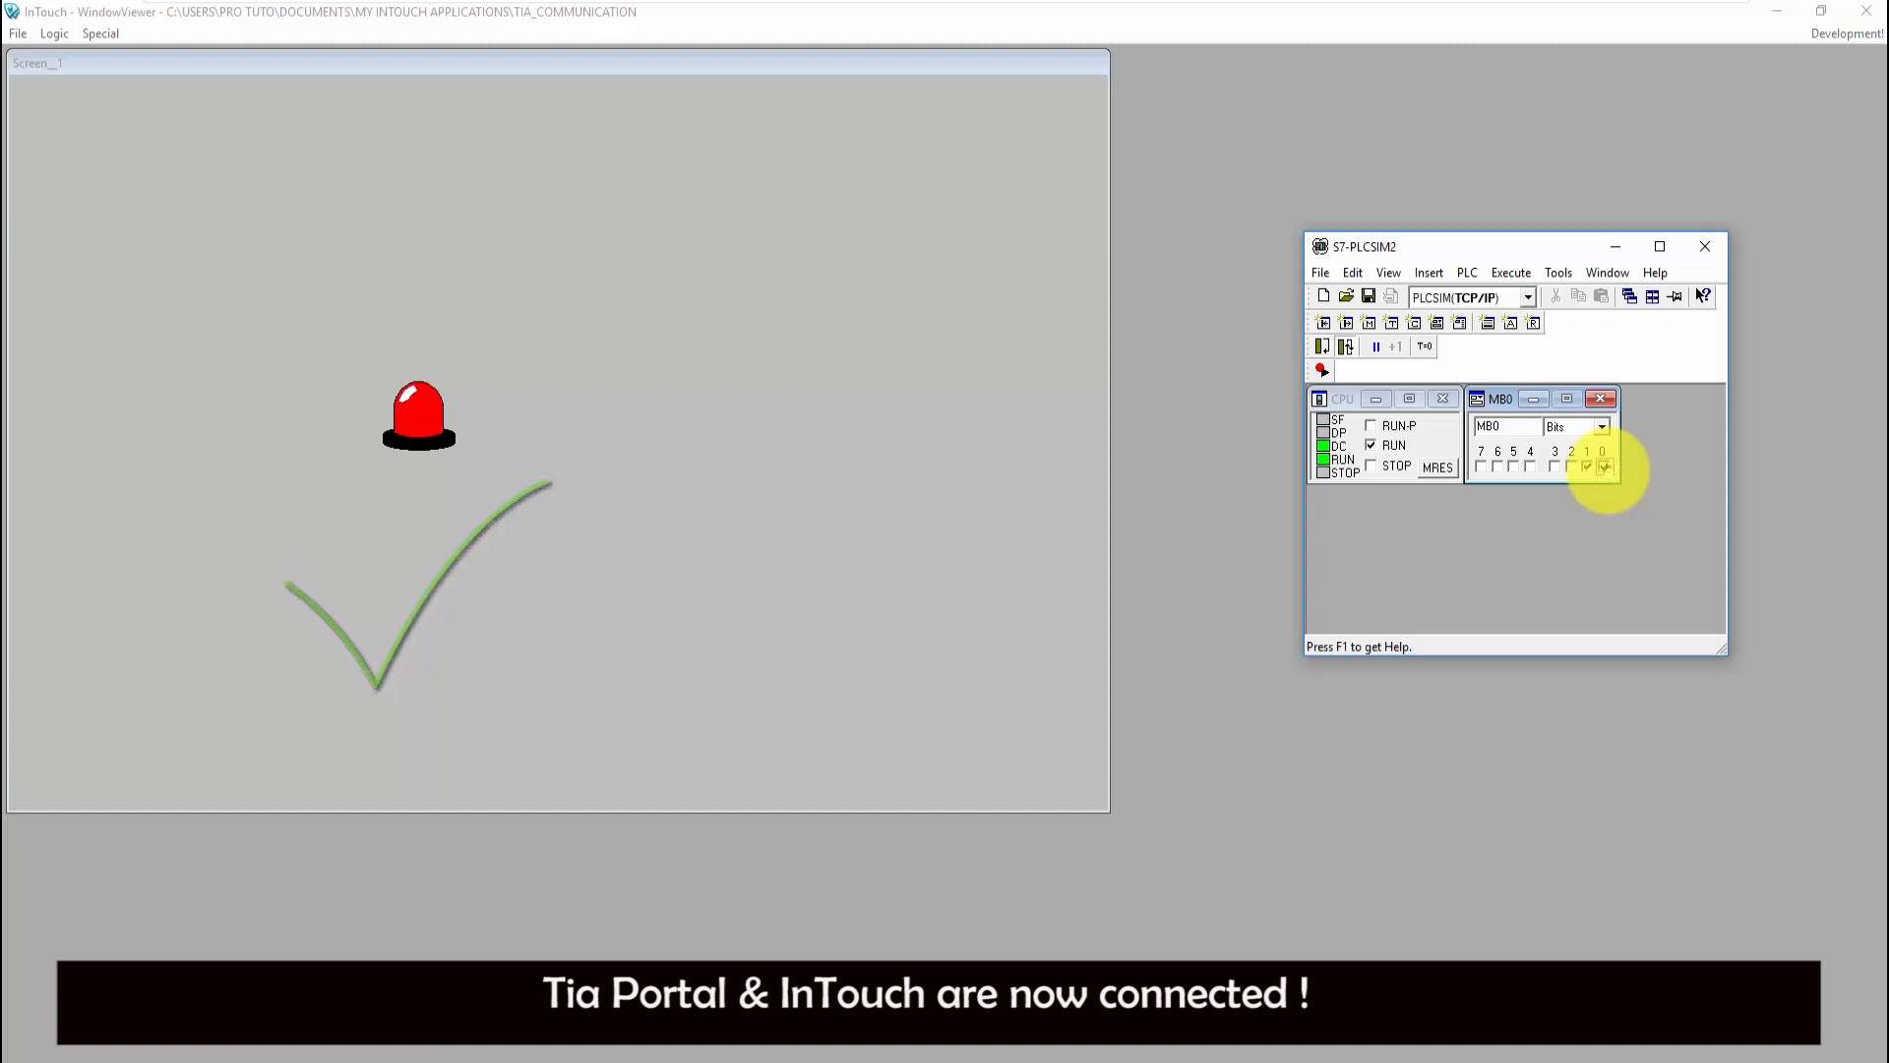
left_click(1605, 466)
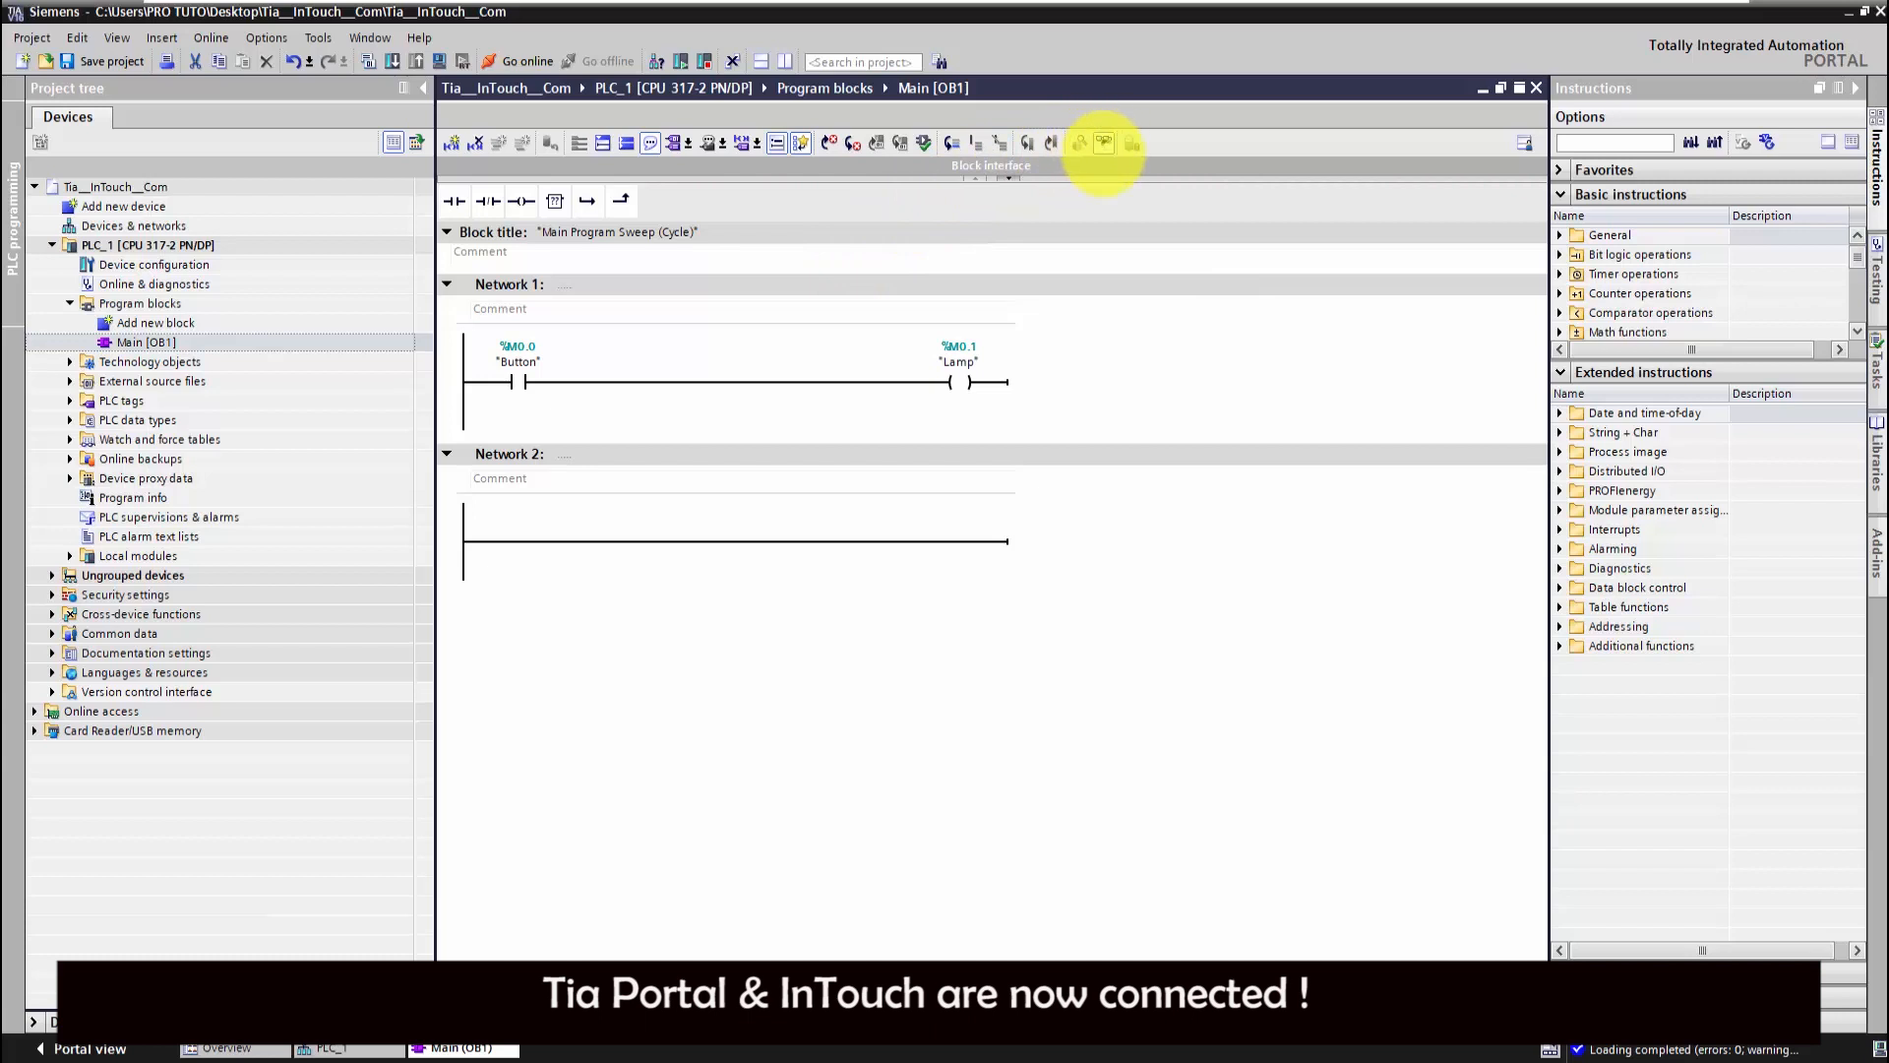
- Monitor Main [OB1] online in TIA Portal and switch off bit 0 of MB0 in S7-PLCSIM
left_click(1104, 145)
left_click(459, 1060)
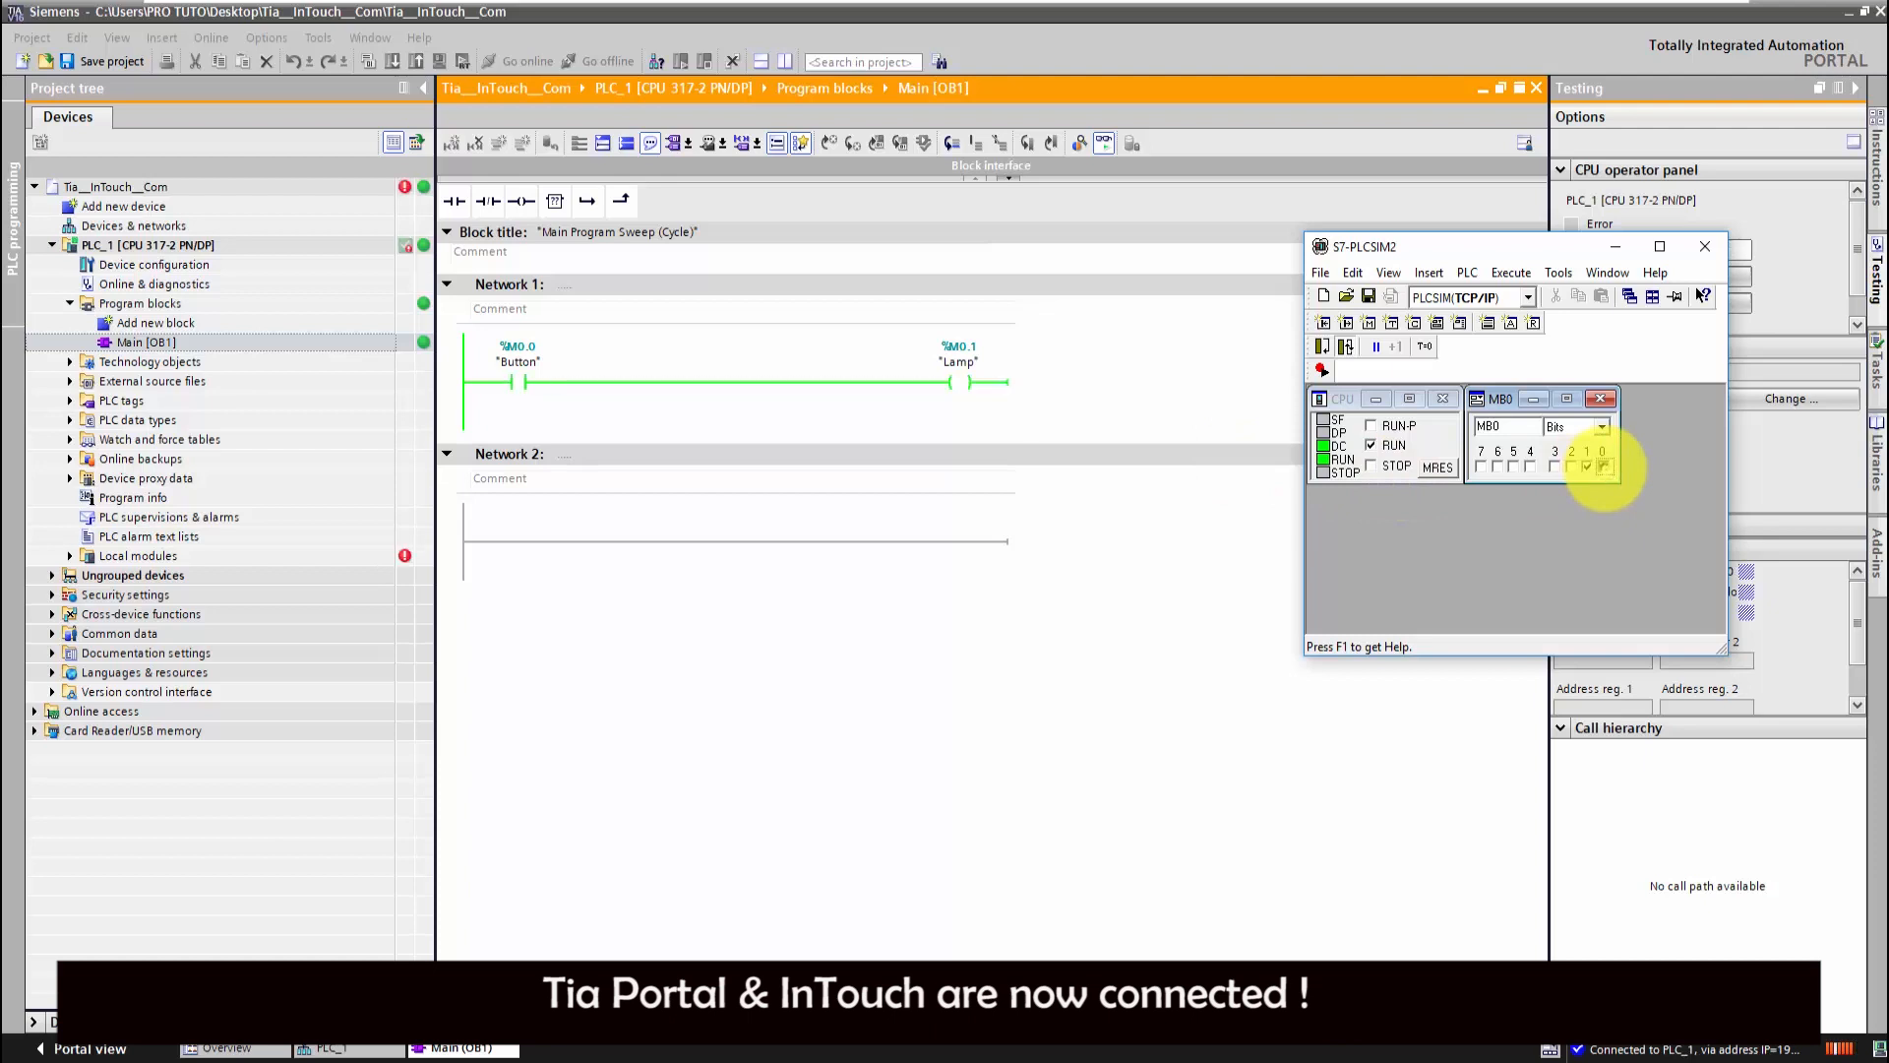
left_click(1604, 466)
- Switch back to InTouch WindowViewer and show S7-PLCSIM beside the siren light to check its state
left_click(600, 1059)
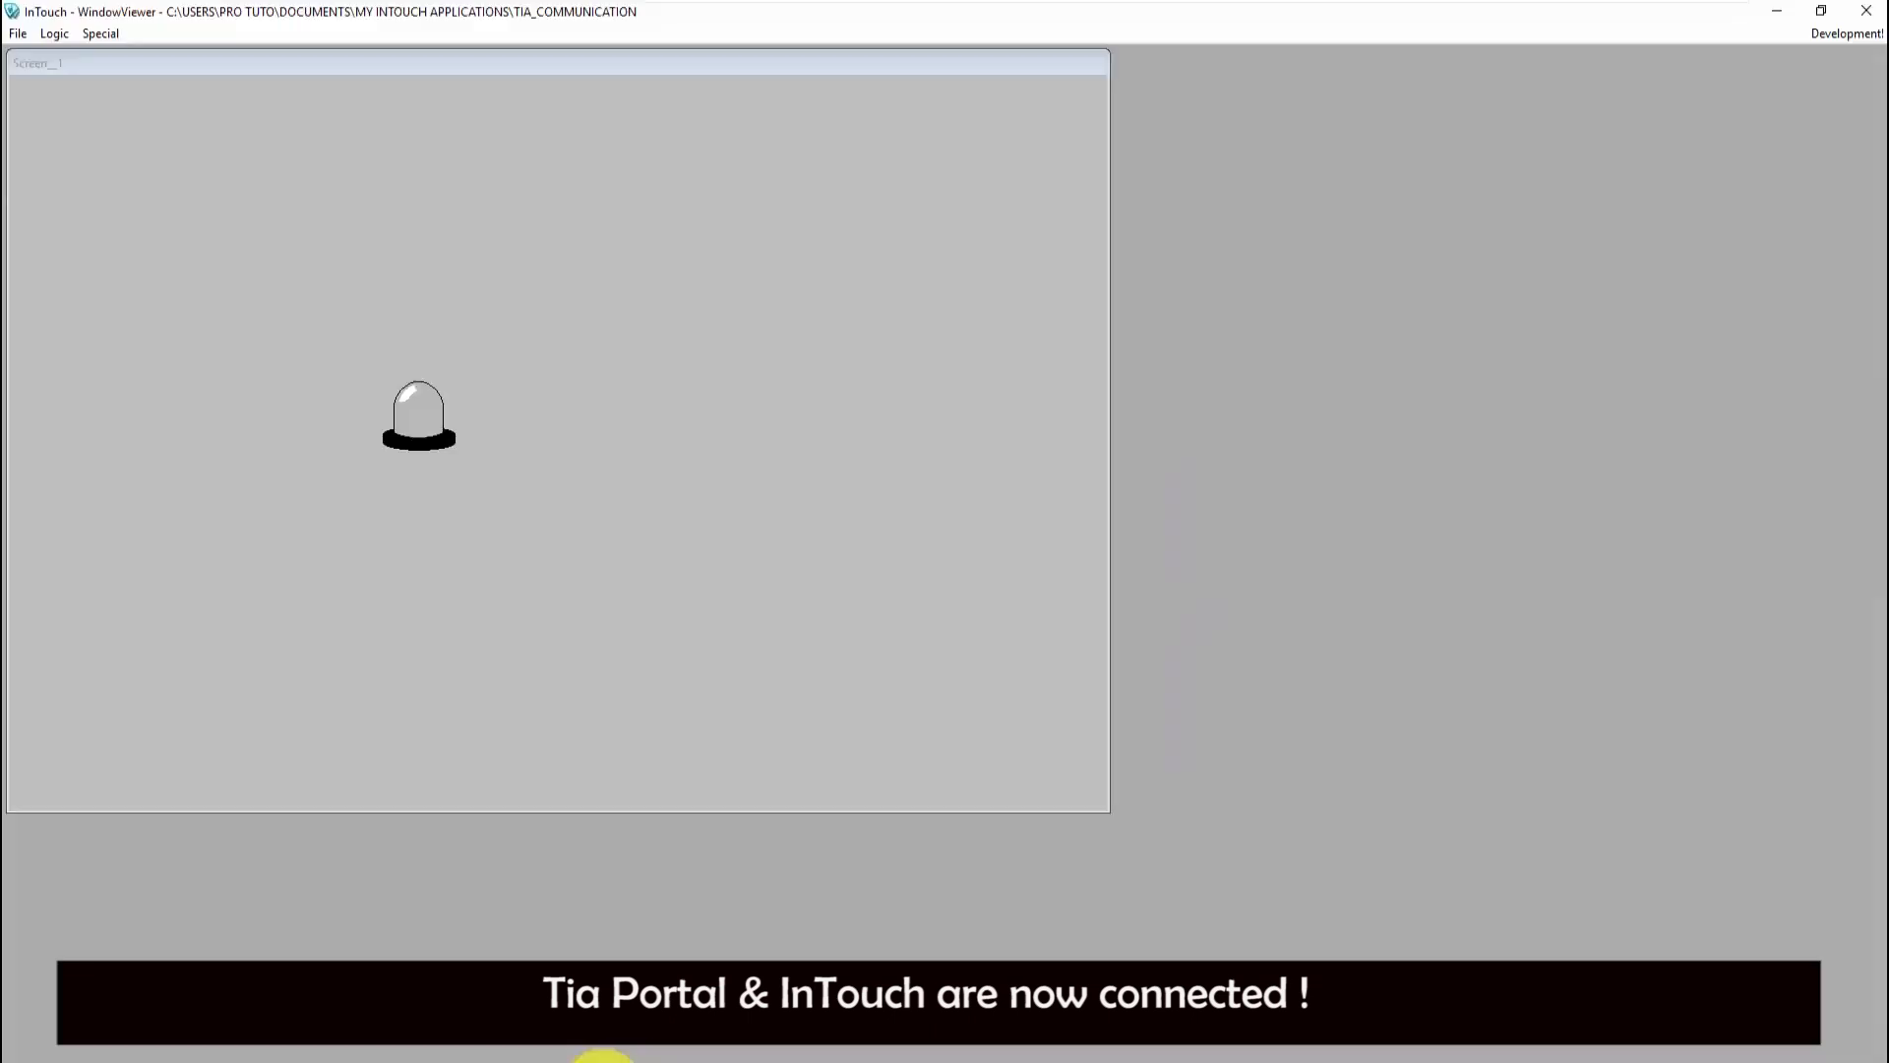
left_click(460, 1058)
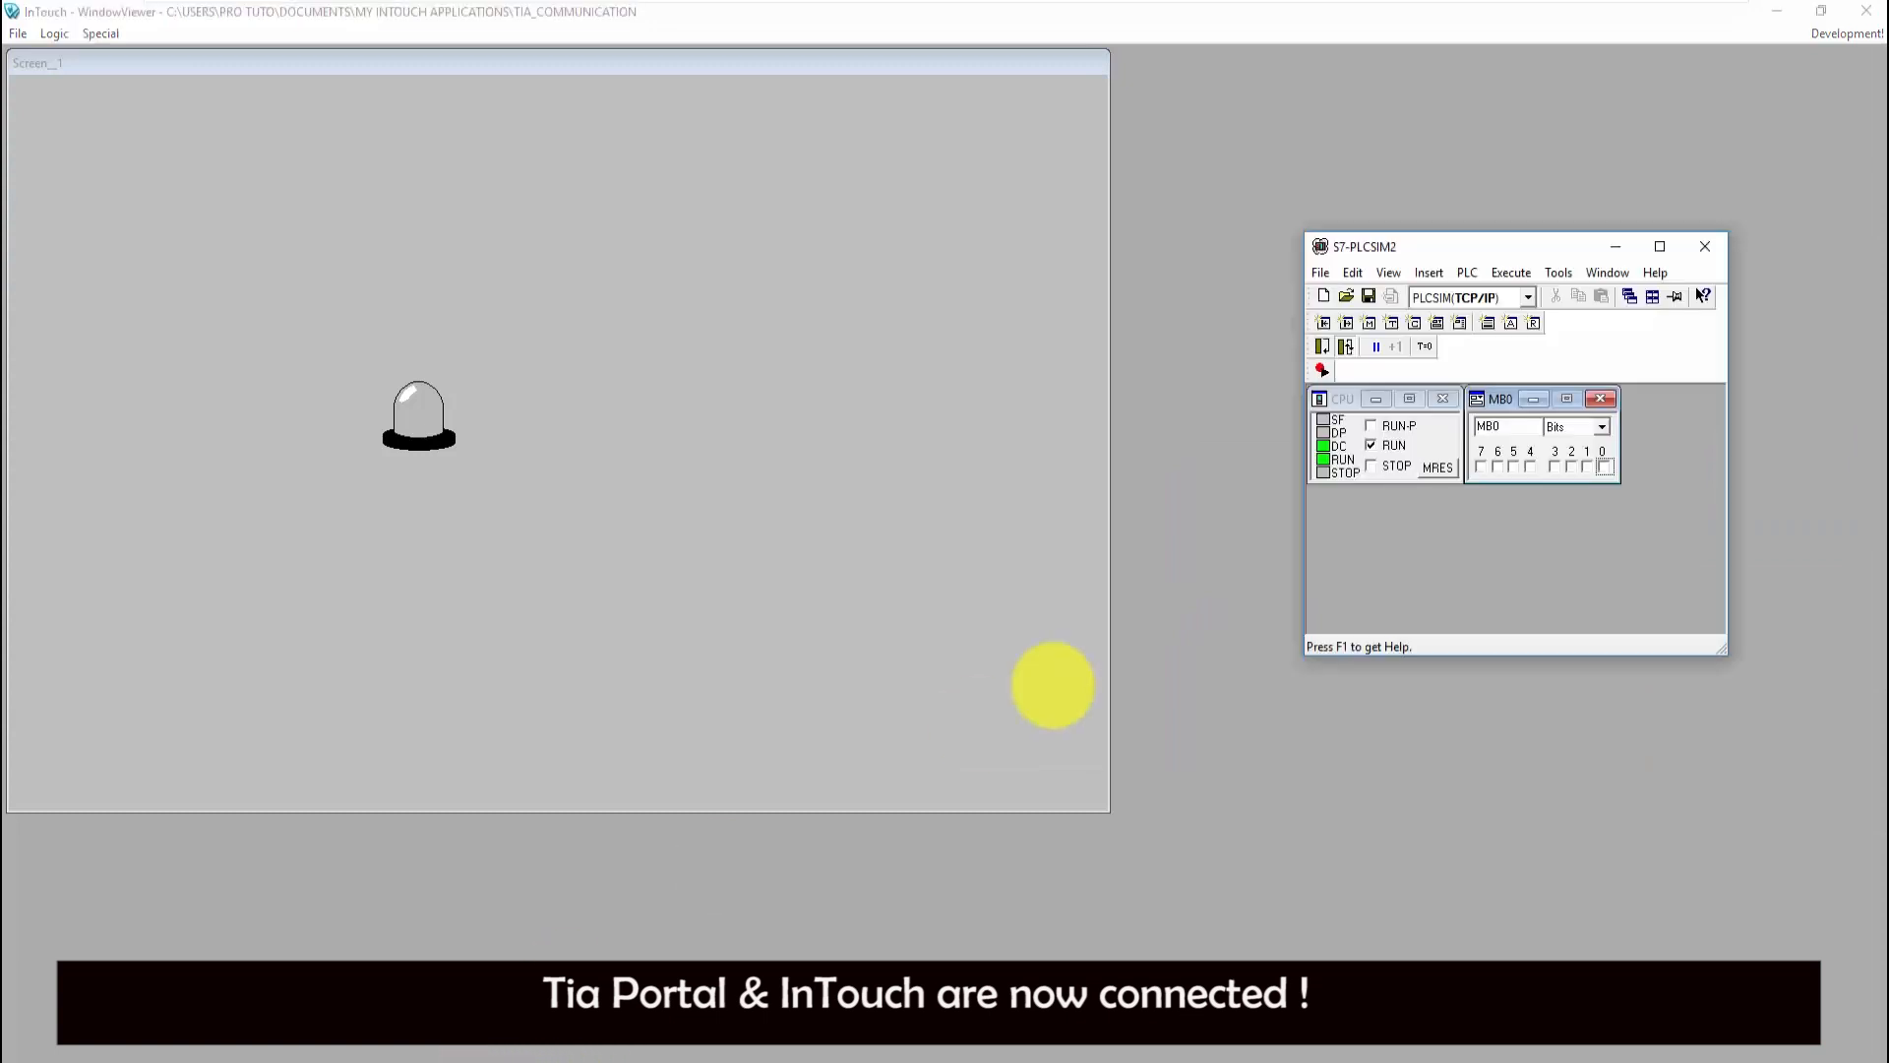